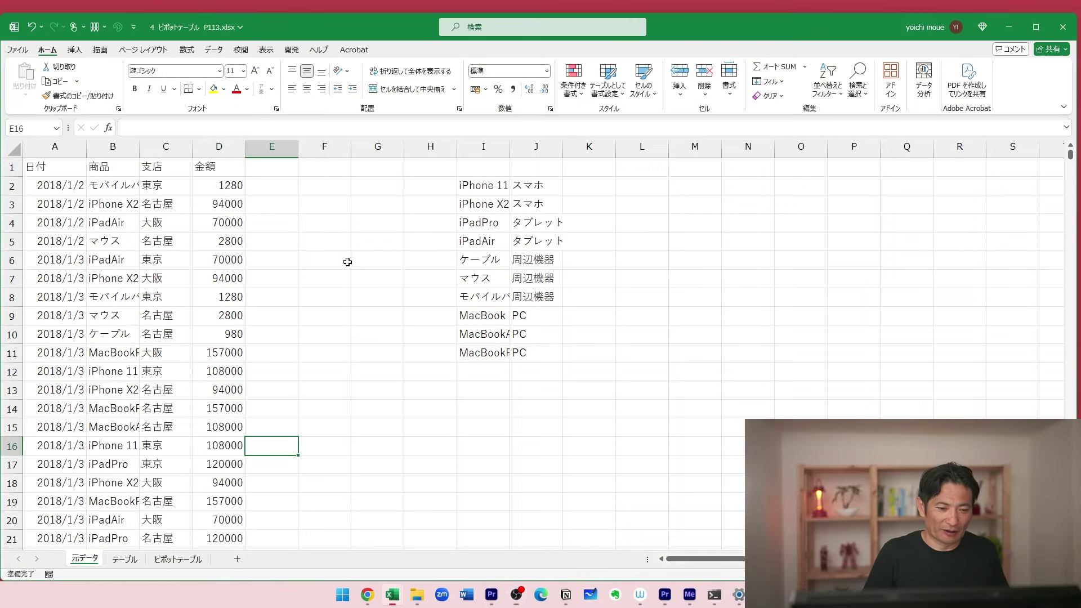
# Resize the workbook window to a smaller size on the desktop, and maximize it to fill the screen.
pyautogui.click(269, 250)
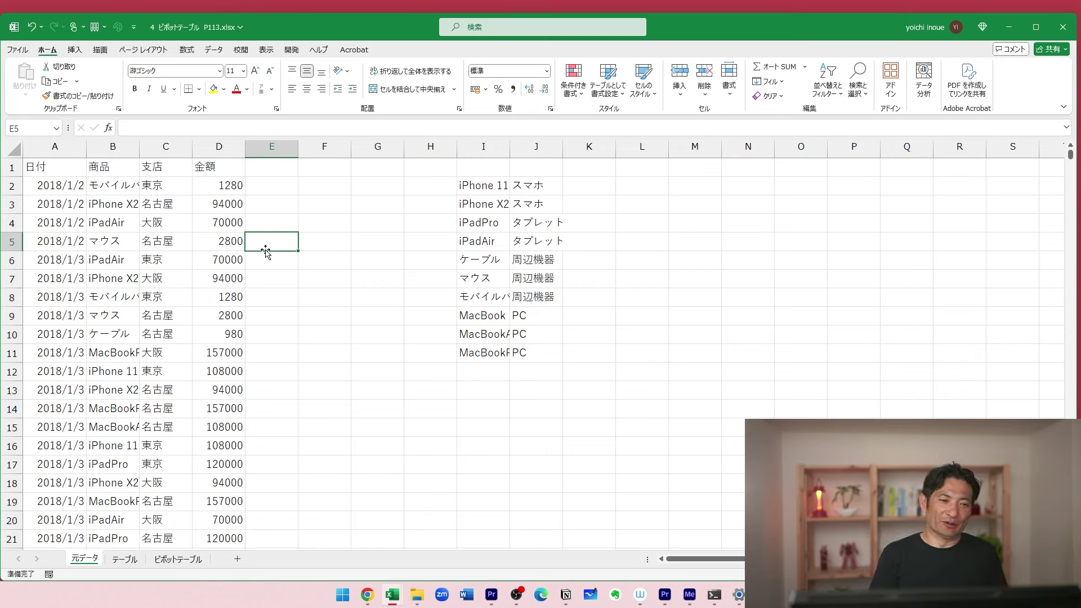
pyautogui.doubleClick(313, 26)
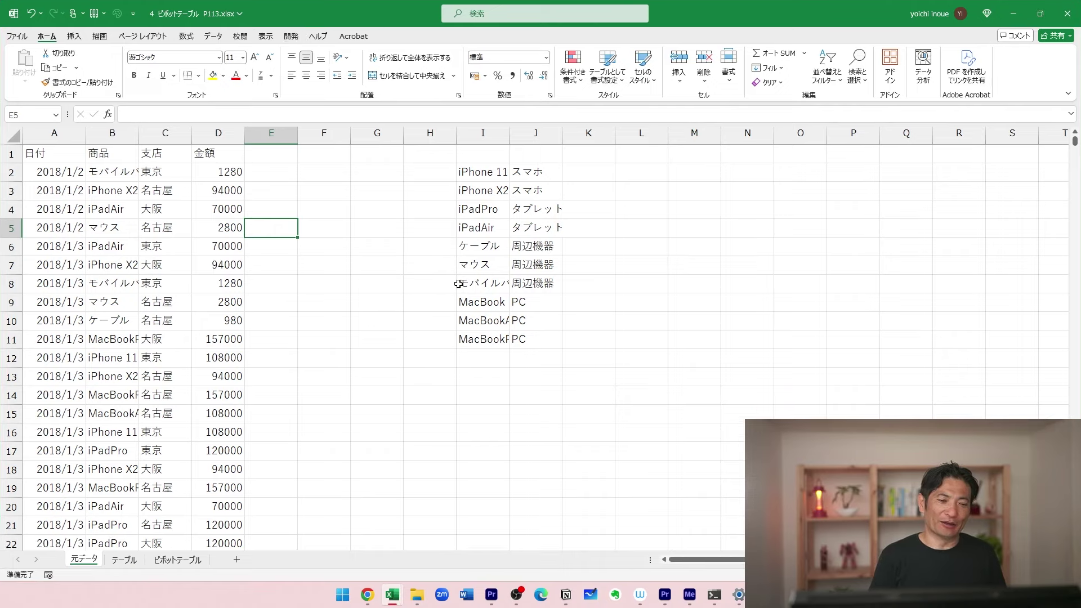
pyautogui.moveTo(360, 15); pyautogui.dragTo(377, 40)
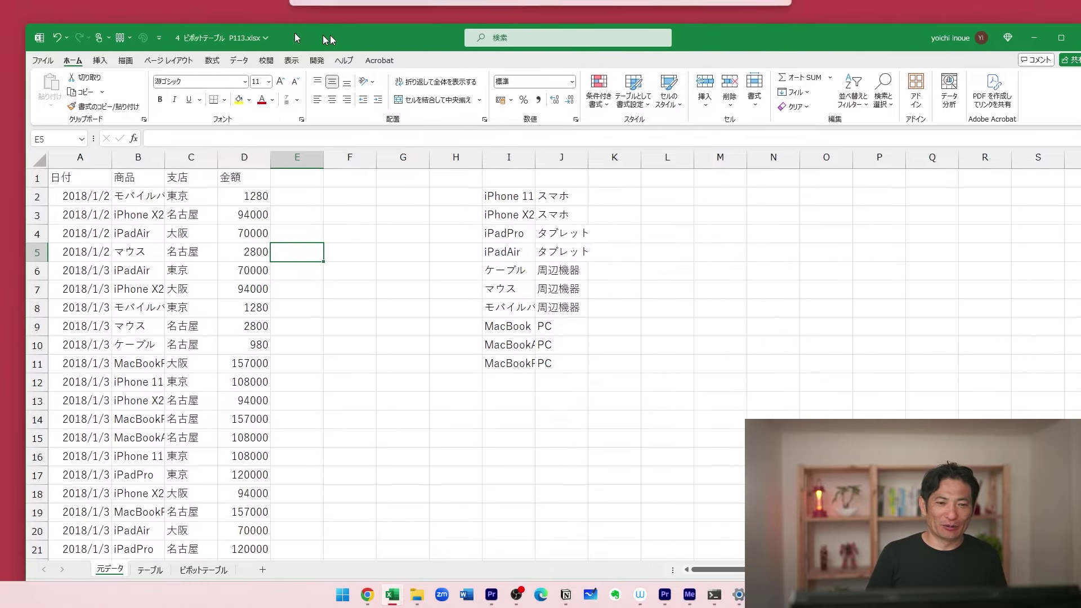
pyautogui.moveTo(19, 29); pyautogui.dragTo(418, 90)
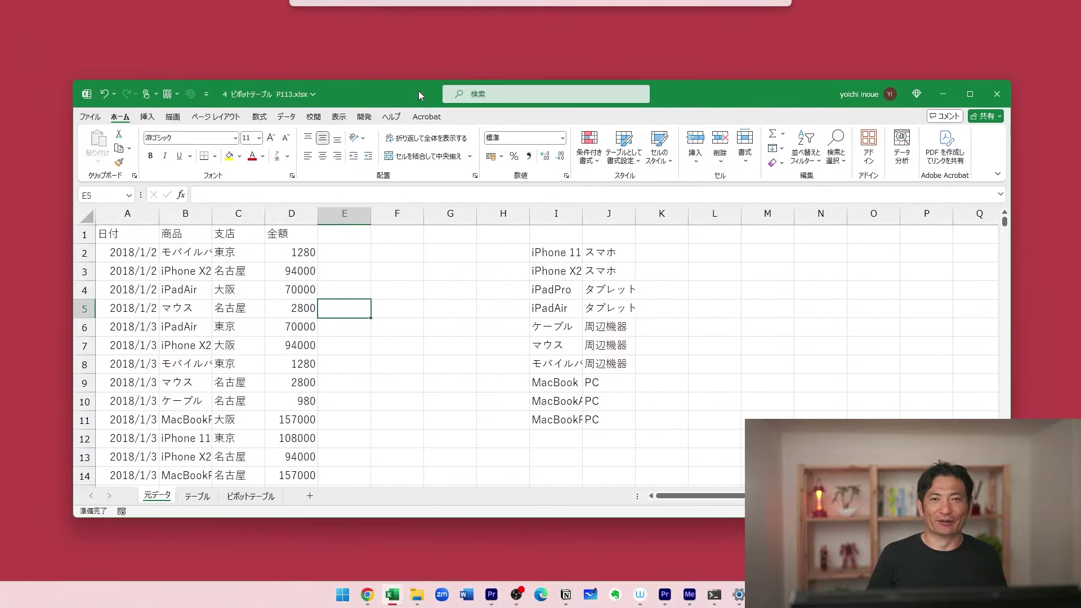
pyautogui.doubleClick(418, 90)
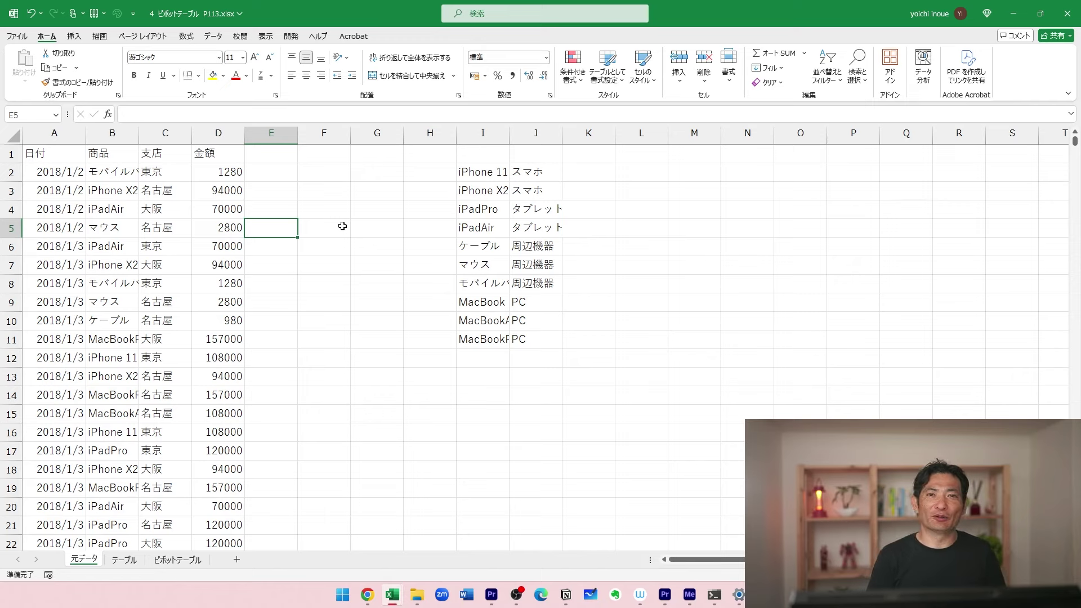
# Create two new blank workbooks, making the second one from the blank workbook template.
pyautogui.hotkey('ctrl', 'n')
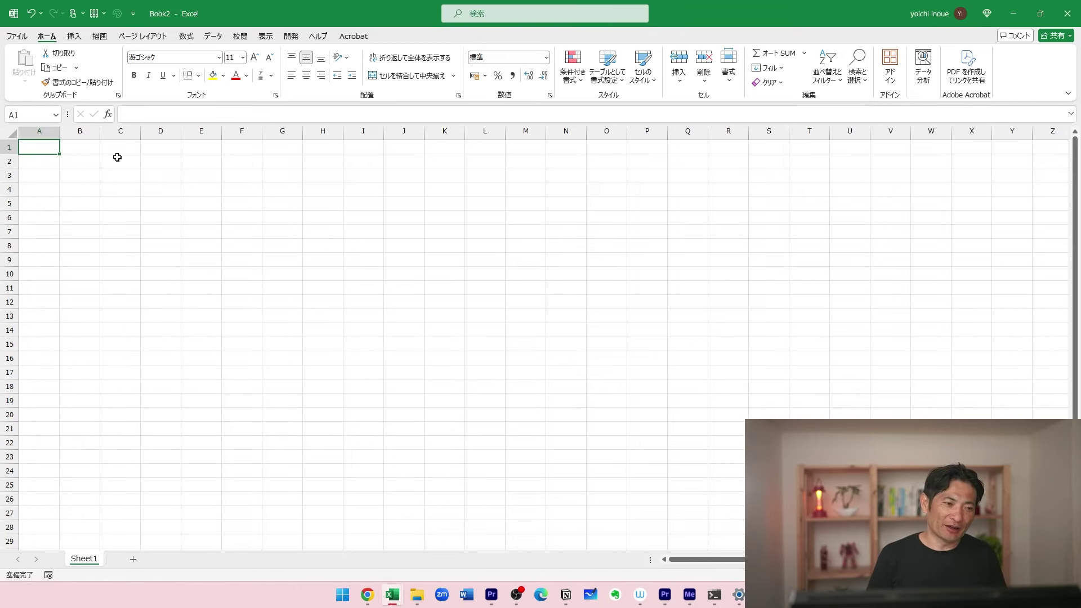
pyautogui.click(17, 38)
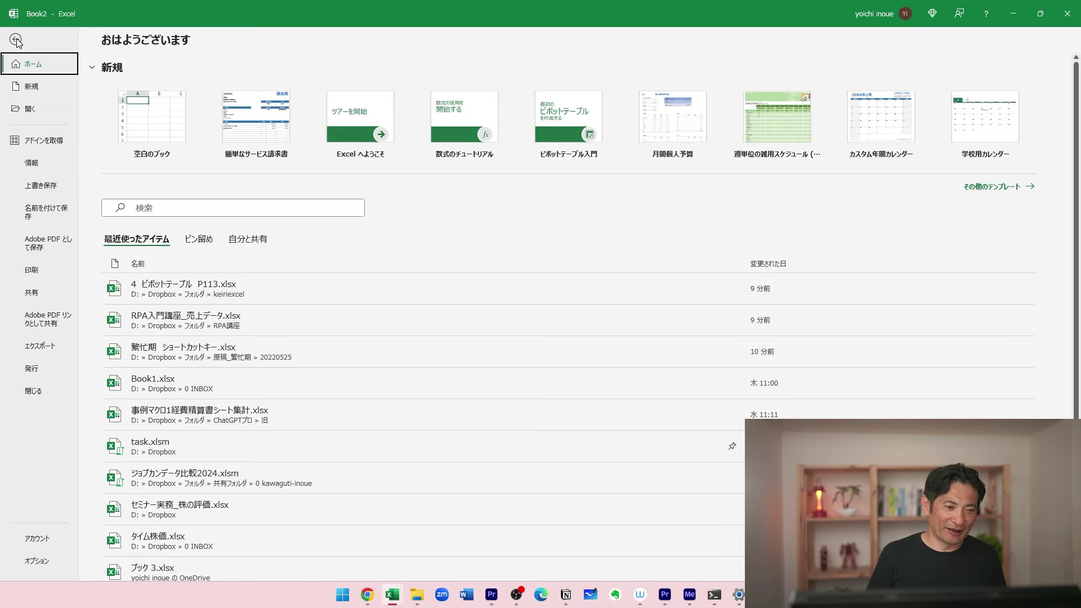
pyautogui.click(163, 124)
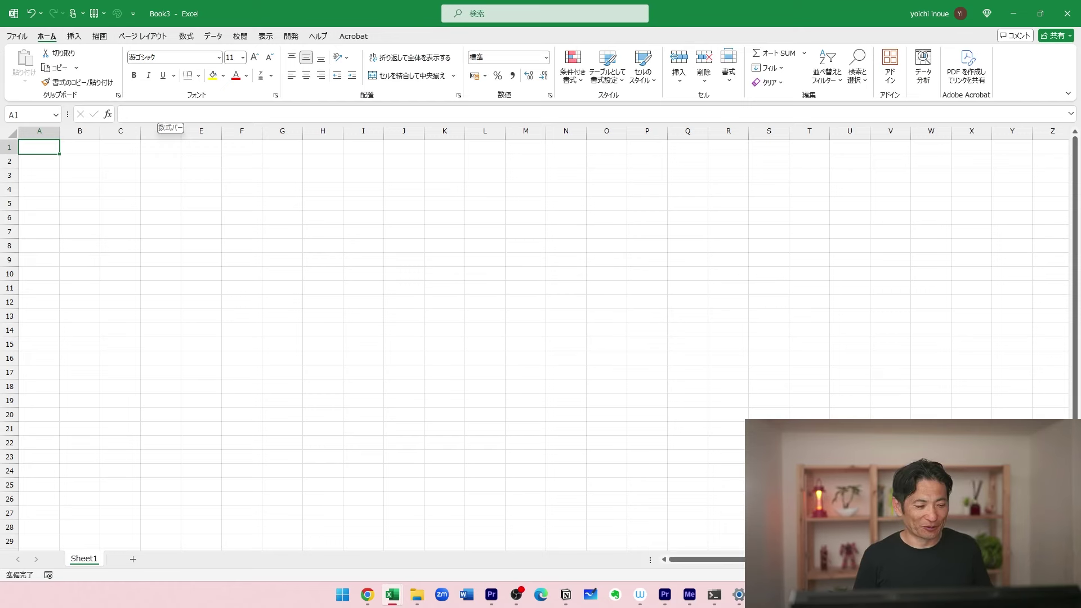
pyautogui.click(484, 271)
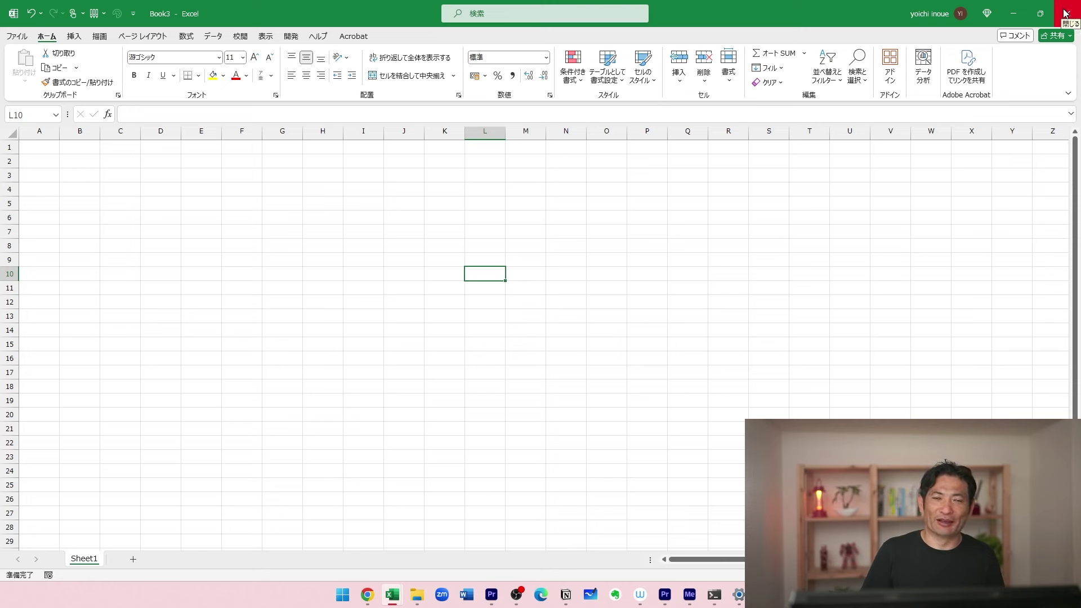
# Close both empty workbooks and return to the pivot table workbook.
pyautogui.click(727, 227)
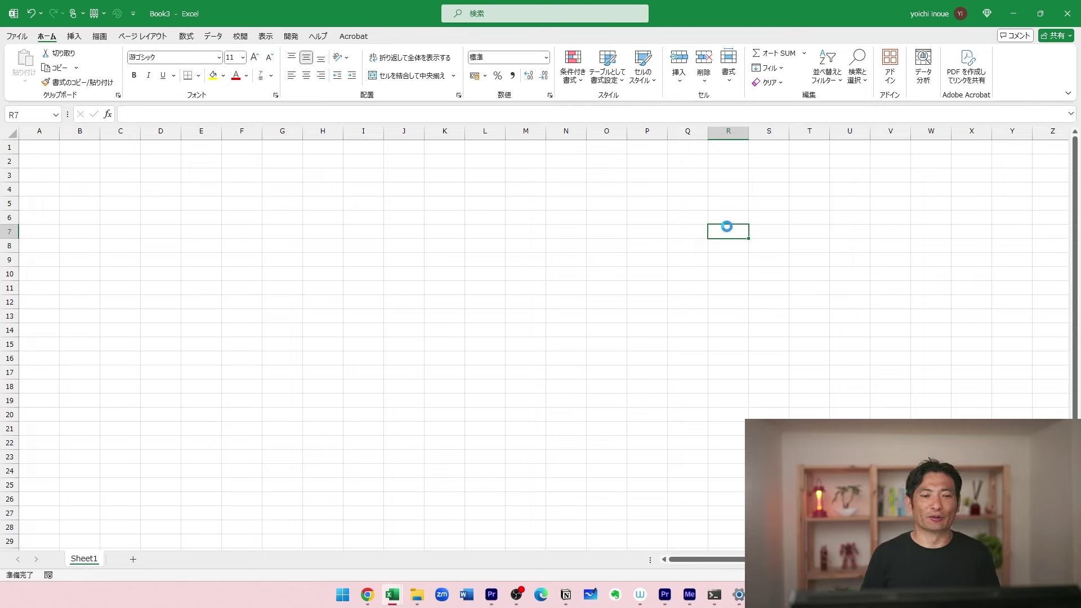
pyautogui.hotkey('ctrl', 'w')
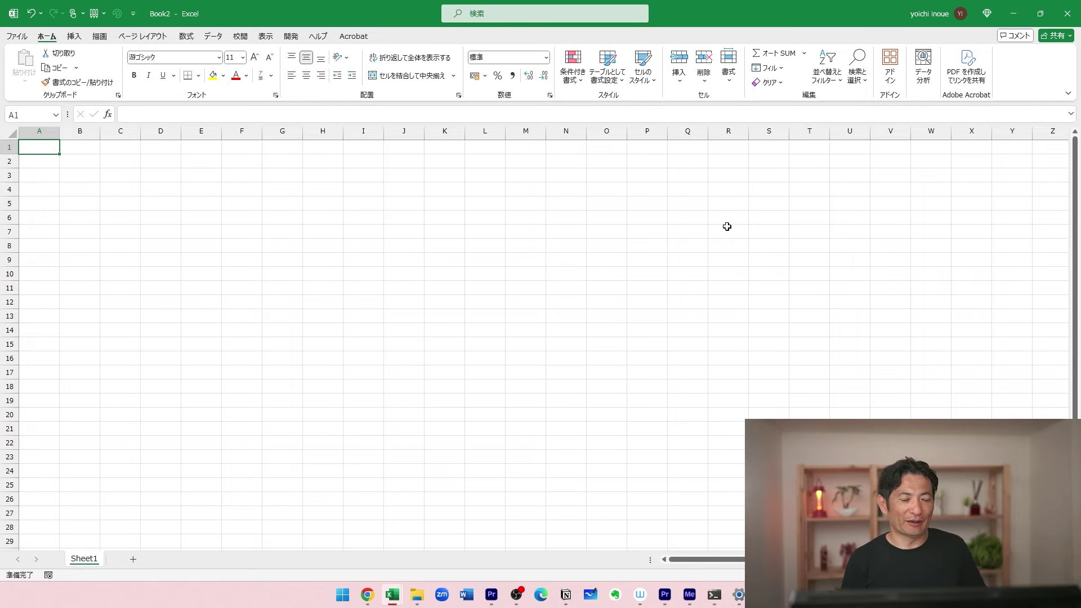
pyautogui.hotkey('ctrl', 'w')
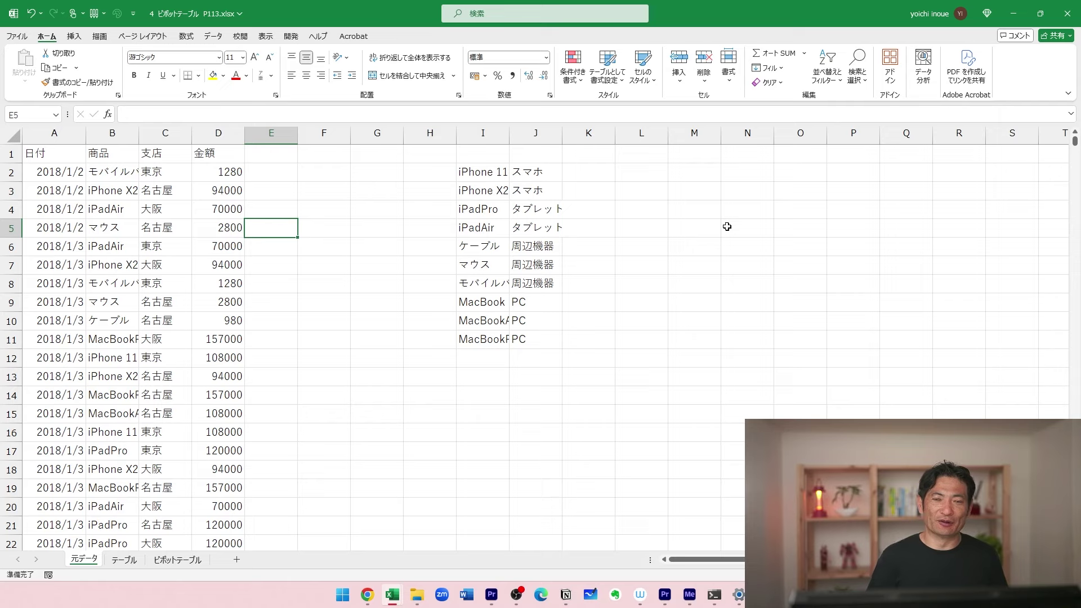
# Create a new blank workbook and enter 1 in cell A1.
pyautogui.hotkey('ctrl', 'n')
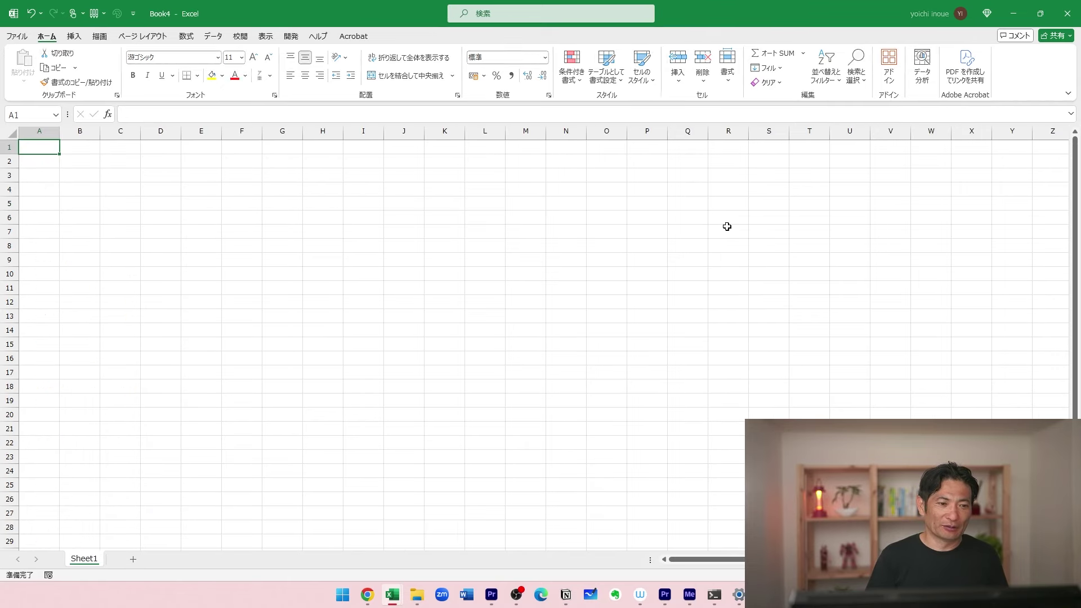
pyautogui.write('1')
pyautogui.press('Return')
pyautogui.press('Return')
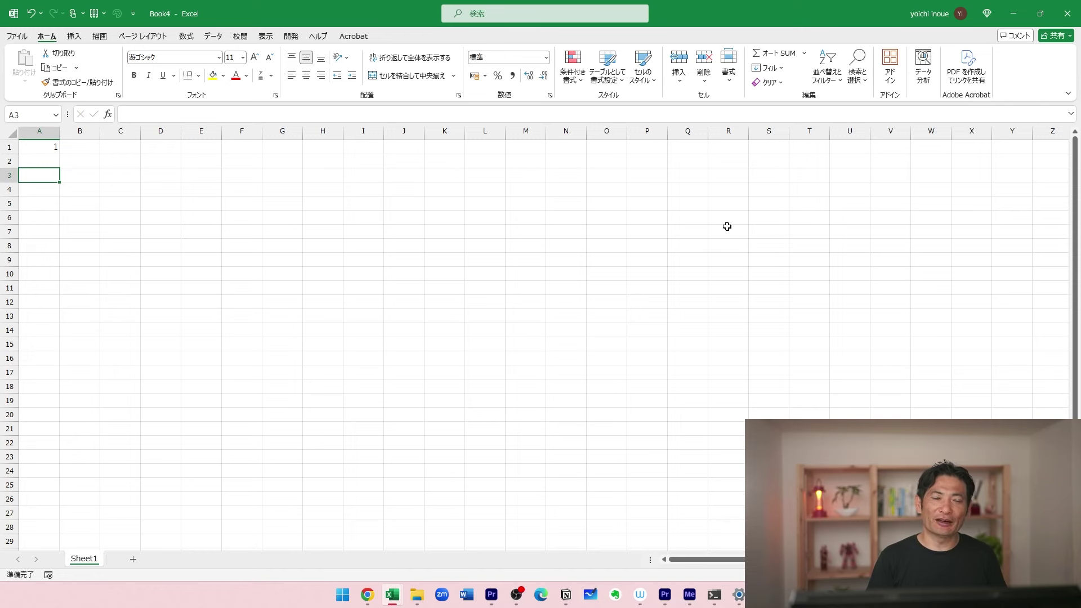
# Close the new workbook, saving it as Book4.xlsx in the 0 INBOX folder.
pyautogui.hotkey('ctrl', 'w')
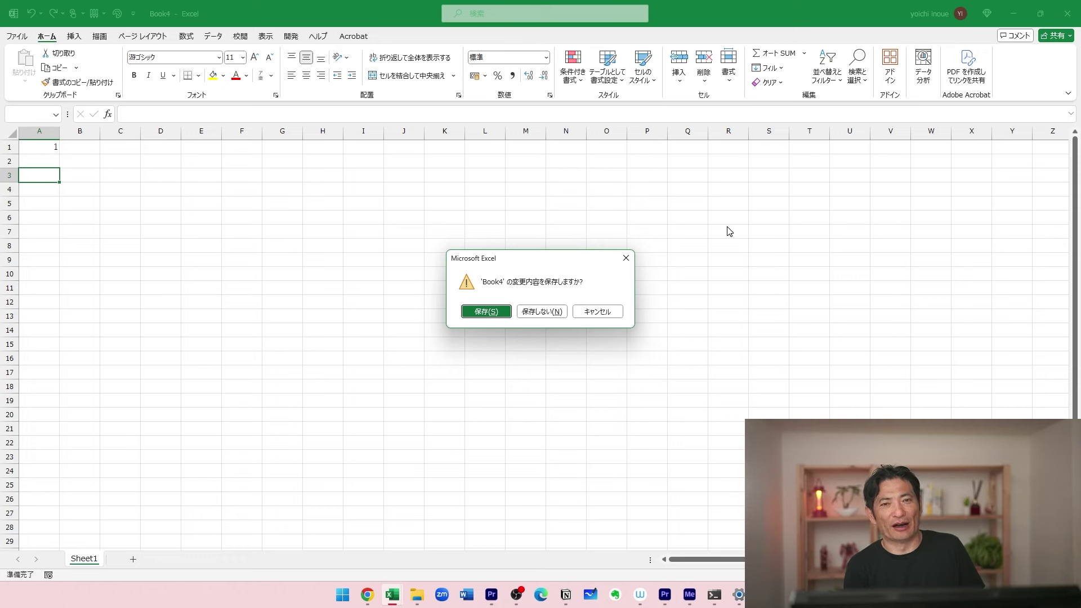
pyautogui.press('Return')
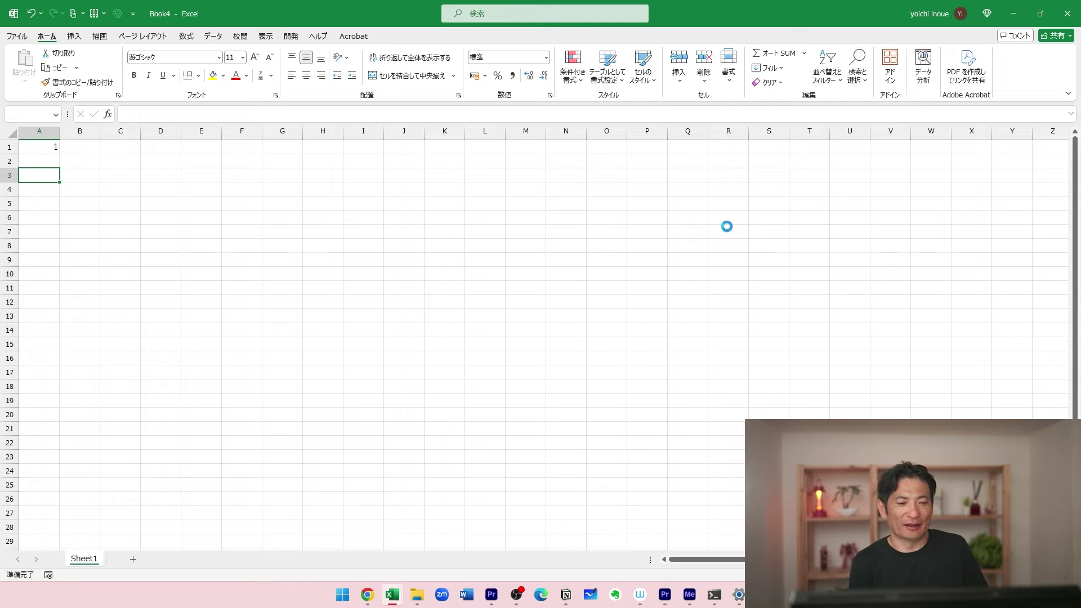
pyautogui.click(266, 266)
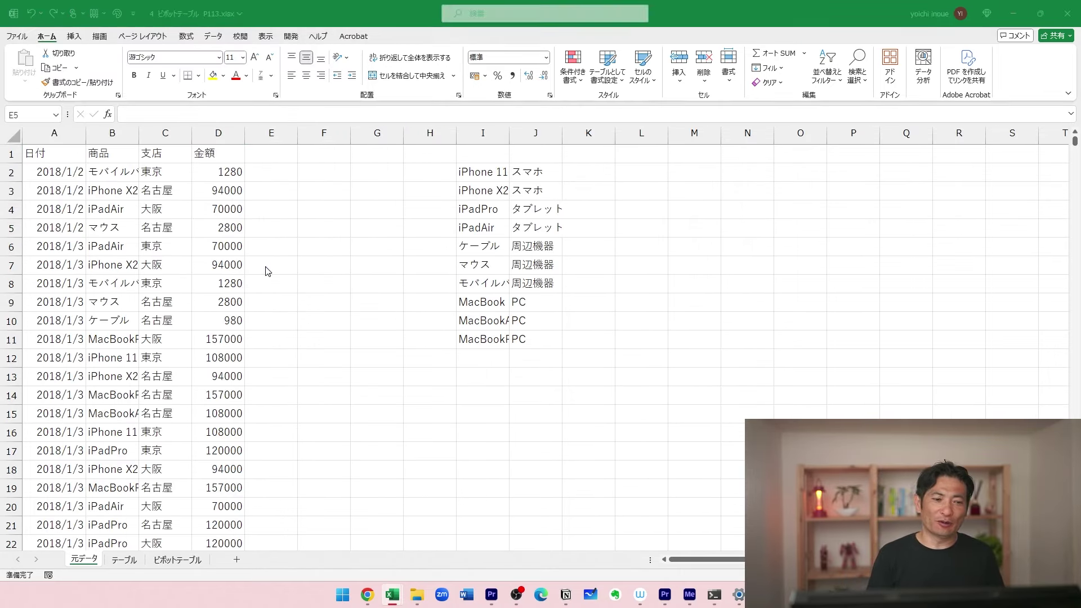
# Create another blank workbook and enter 1 in its cell A1.
pyautogui.hotkey('ctrl', 'n')
pyautogui.write('1')
pyautogui.press('Return')
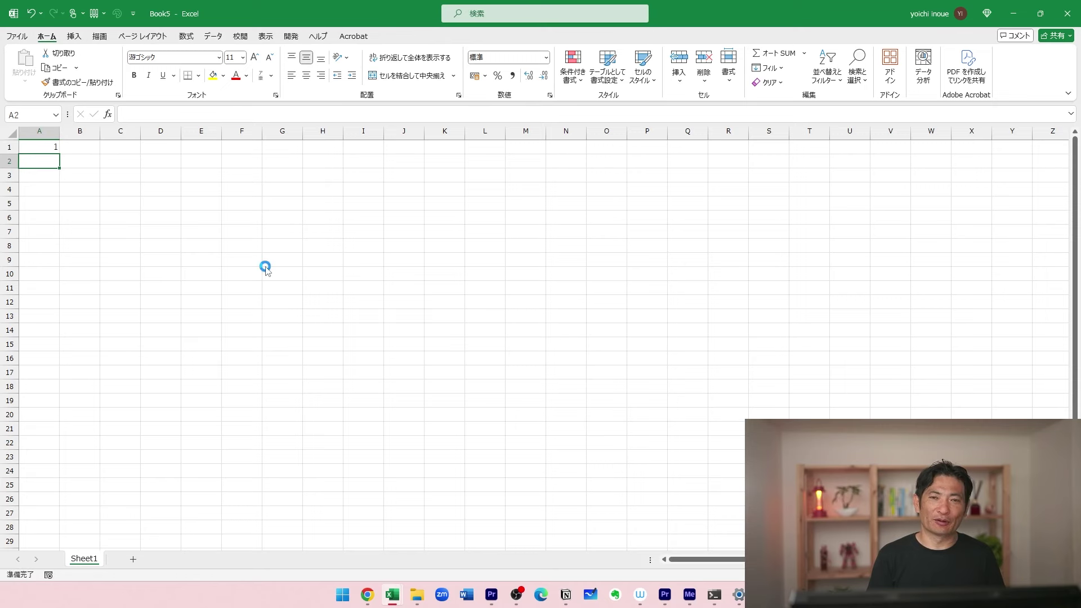
# Start closing the unsaved workbook, choose to save it as Book5.xlsx, and cancel both the save and the closing.
pyautogui.hotkey('ctrl', 'w')
pyautogui.press('Escape')
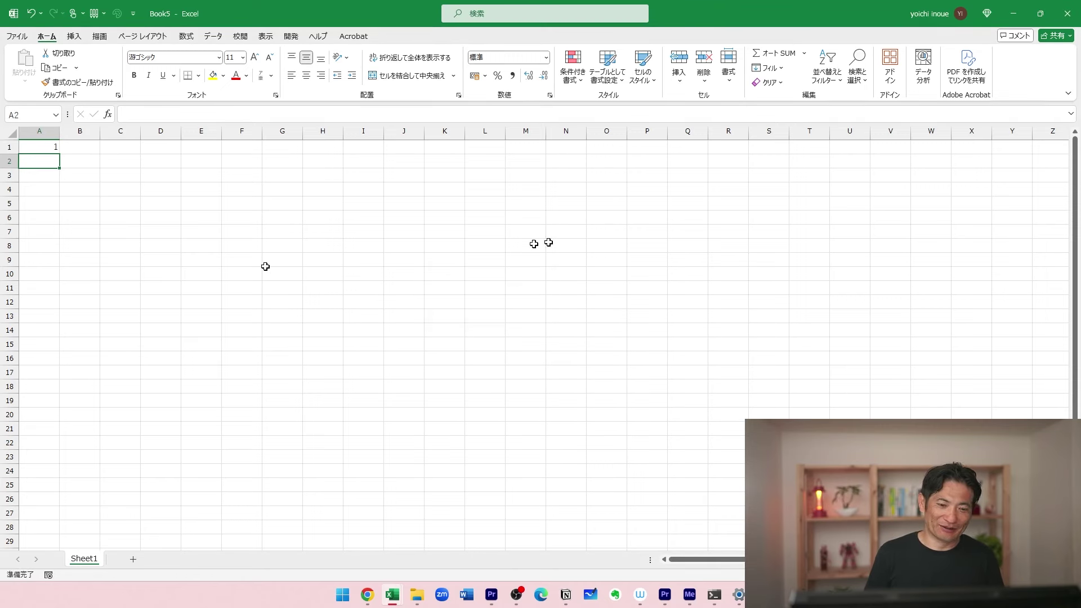
pyautogui.click(1057, 15)
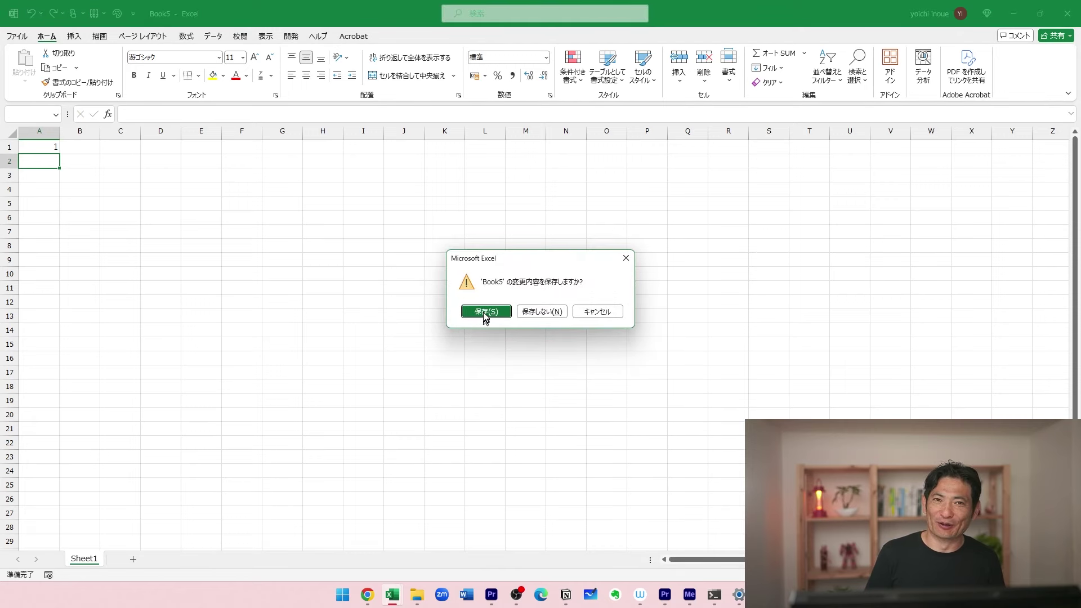
pyautogui.click(486, 313)
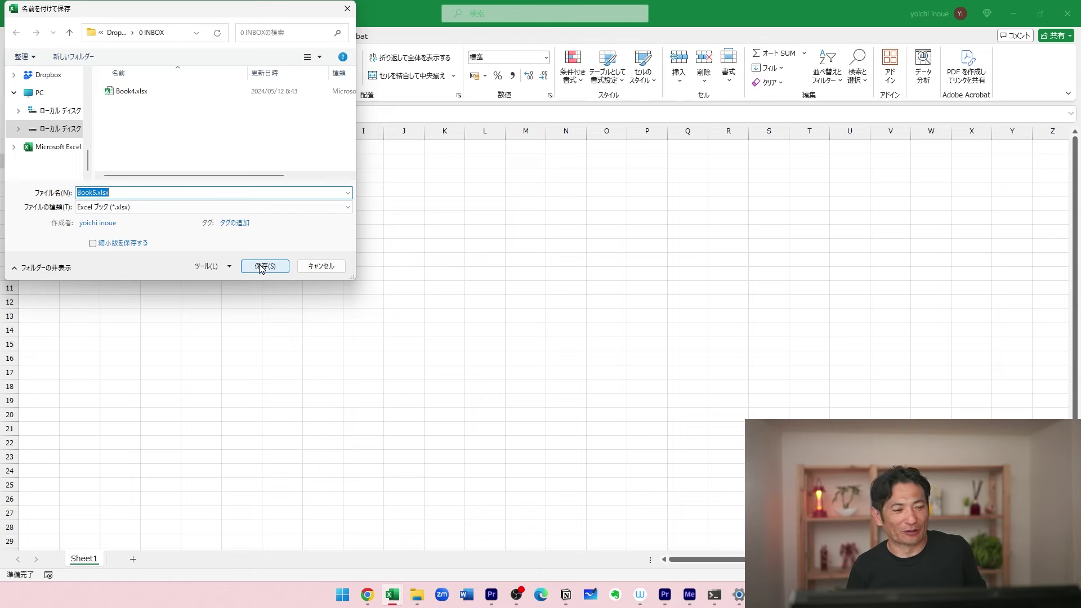
pyautogui.click(332, 268)
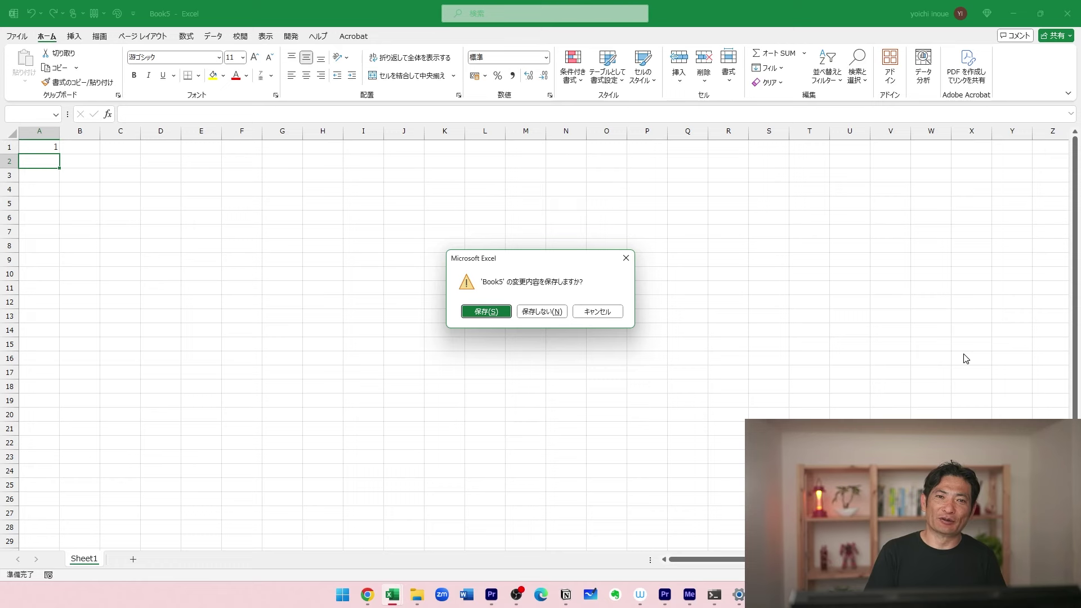
pyautogui.press('Escape')
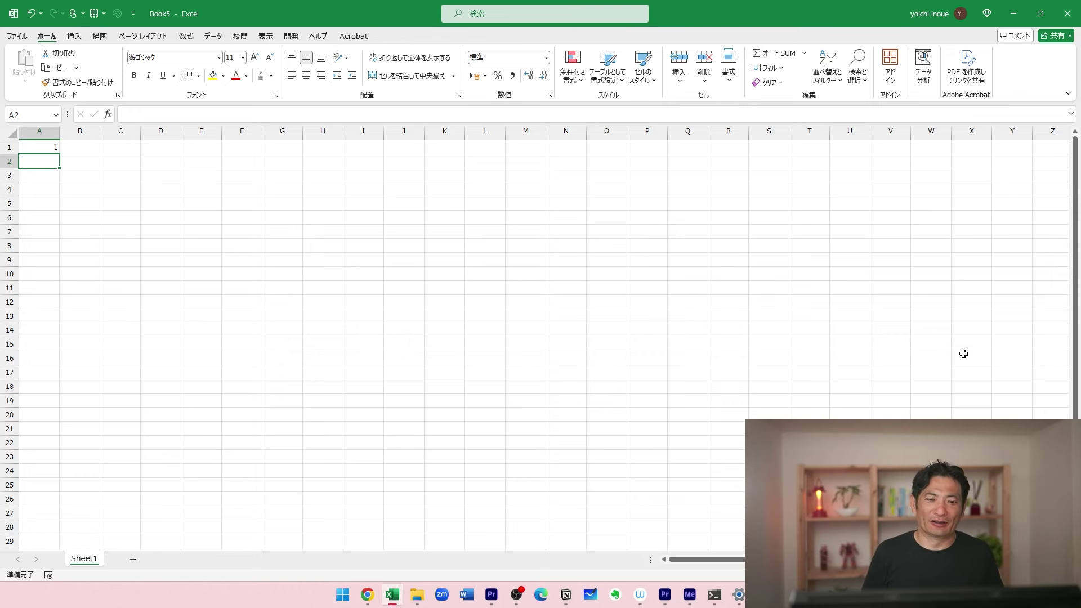
pyautogui.press('Up')
pyautogui.press('Down')
pyautogui.press('Down')
pyautogui.press('Down')
pyautogui.press('Down')
pyautogui.press('Down')
pyautogui.press('Down')
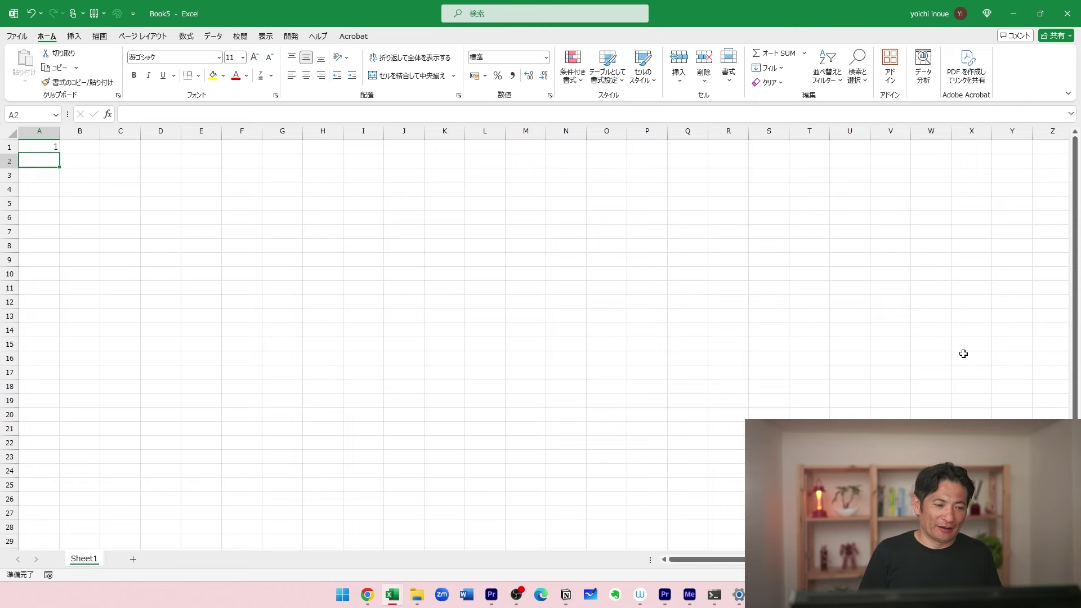
pyautogui.press('Up')
pyautogui.press('Up')
pyautogui.press('Up')
pyautogui.press('Up')
pyautogui.press('Up')
pyautogui.press('Up')
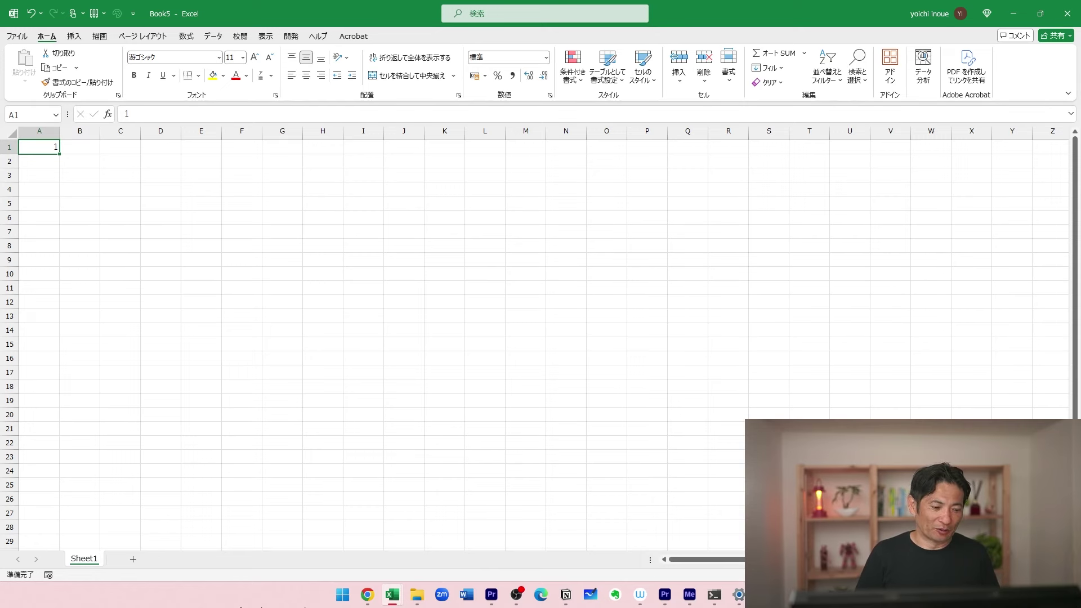
# Add six new worksheets, Sheet2 to Sheet7, to the workbook.
pyautogui.click(132, 559)
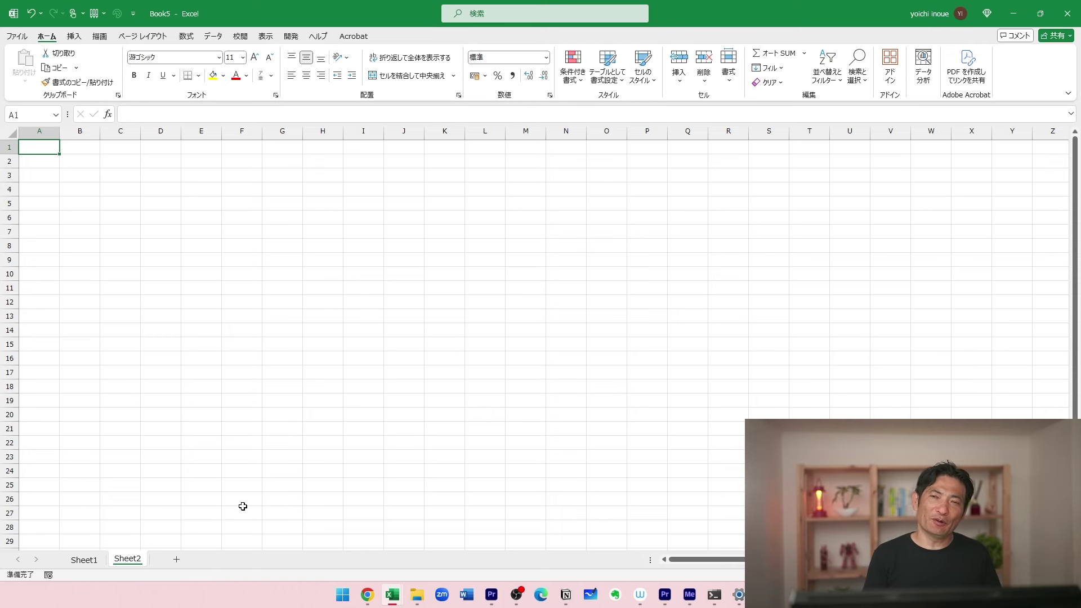
pyautogui.write('=')
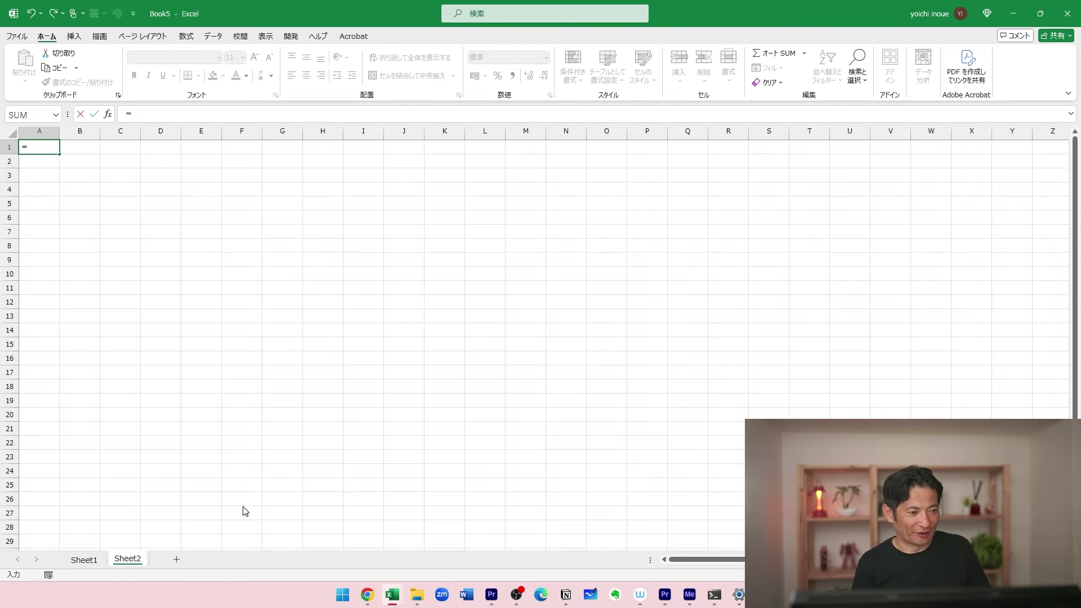
pyautogui.press('Escape')
pyautogui.click(251, 431)
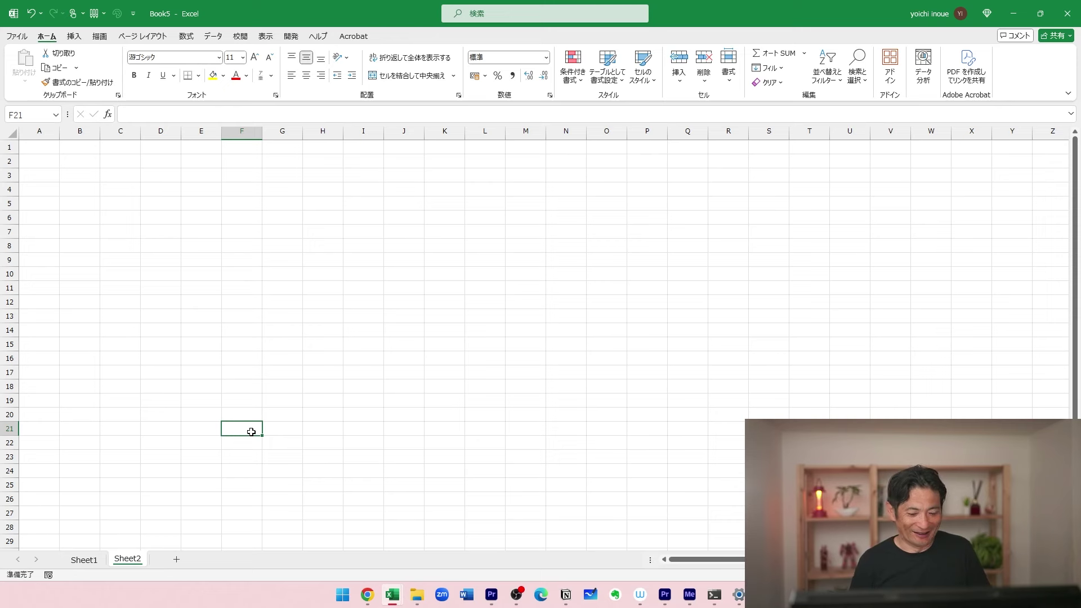
pyautogui.hotkey('shift', 'F11')
pyautogui.hotkey('shift', 'F11')
pyautogui.hotkey('shift', 'F11')
pyautogui.hotkey('shift', 'F11')
pyautogui.hotkey('shift', 'F11')
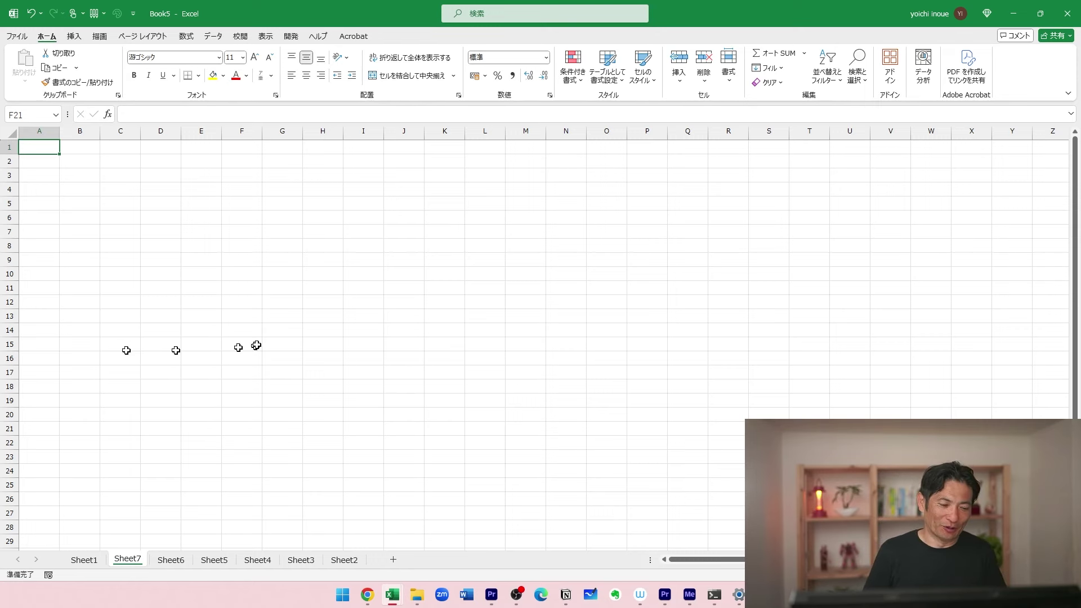
# Delete the empty worksheets Sheet7 and Sheet6 from the workbook.
pyautogui.rightClick(131, 560)
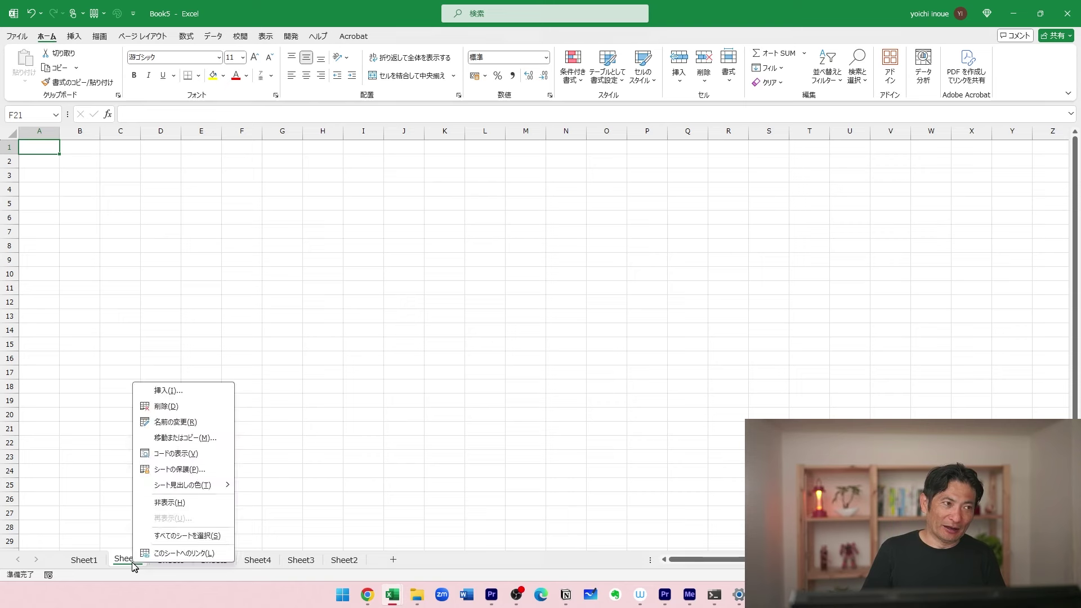
pyautogui.click(163, 411)
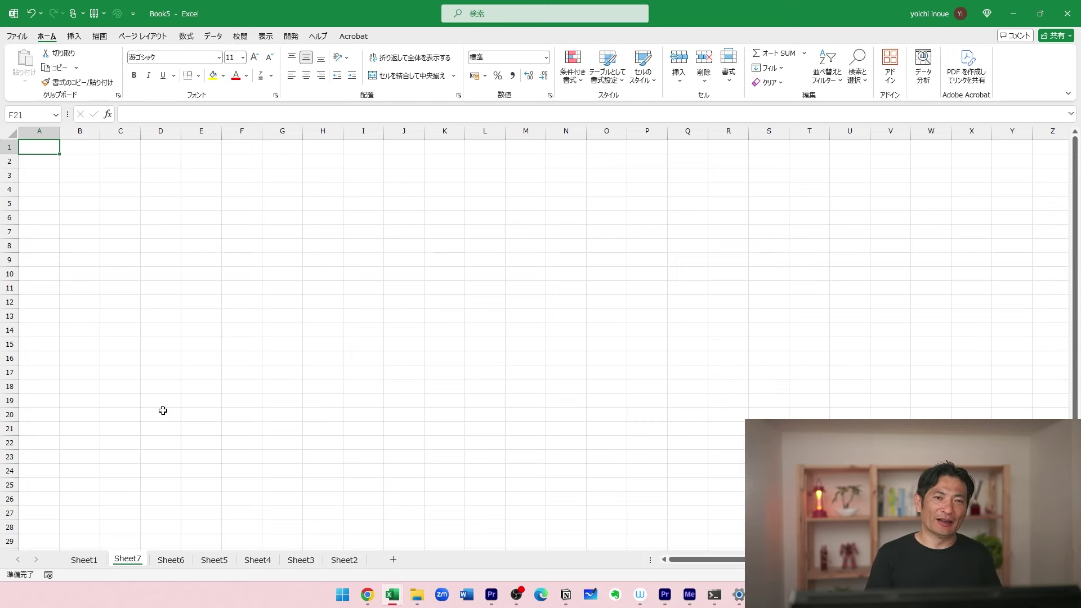
pyautogui.press('alt')
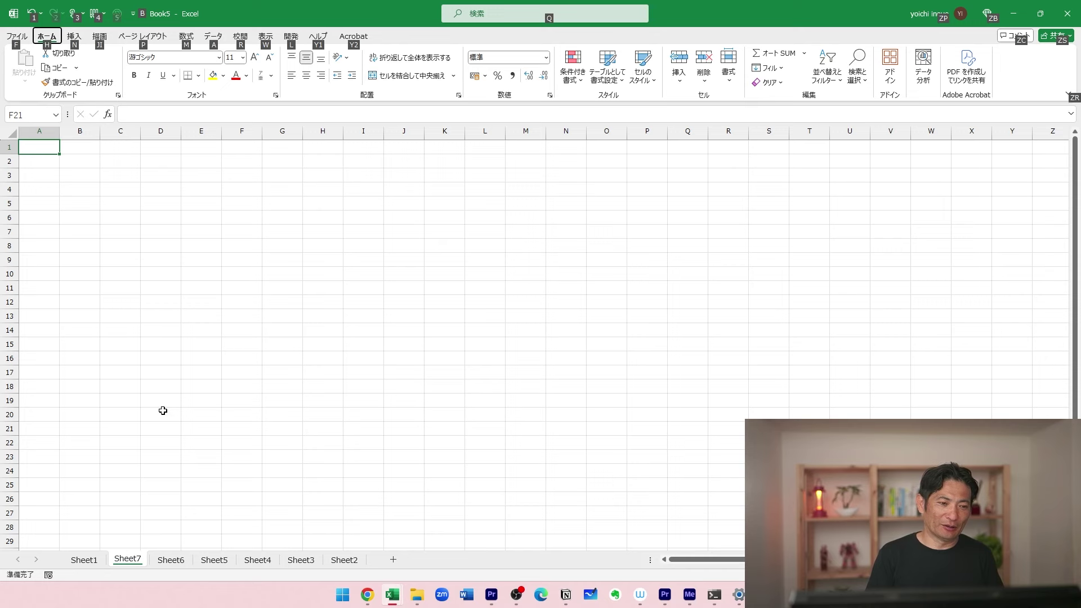
pyautogui.press('e')
pyautogui.press('l')
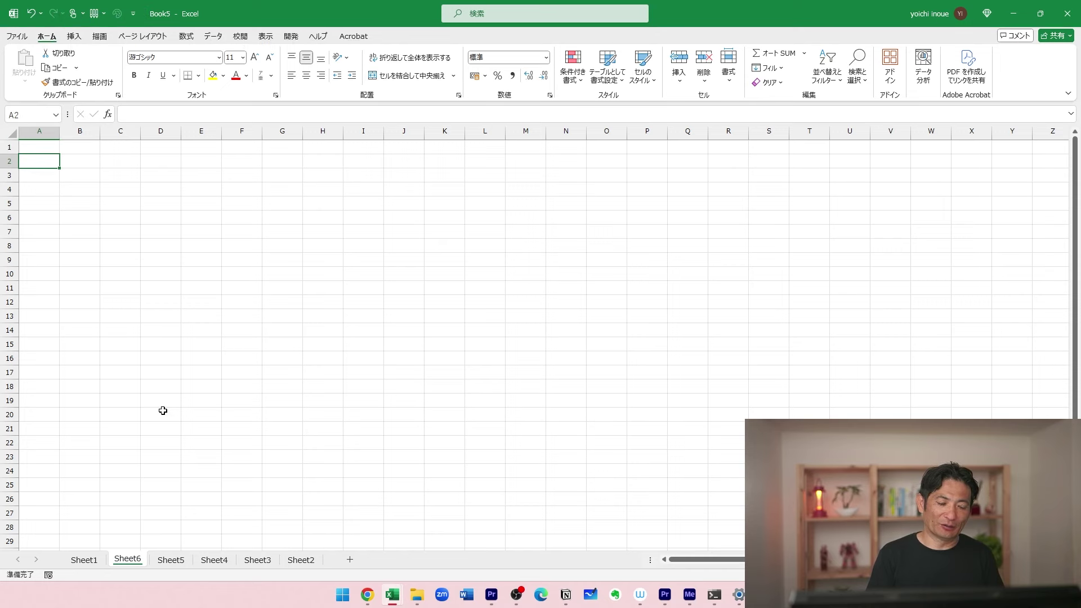
pyautogui.press('alt')
pyautogui.press('e')
pyautogui.press('l')
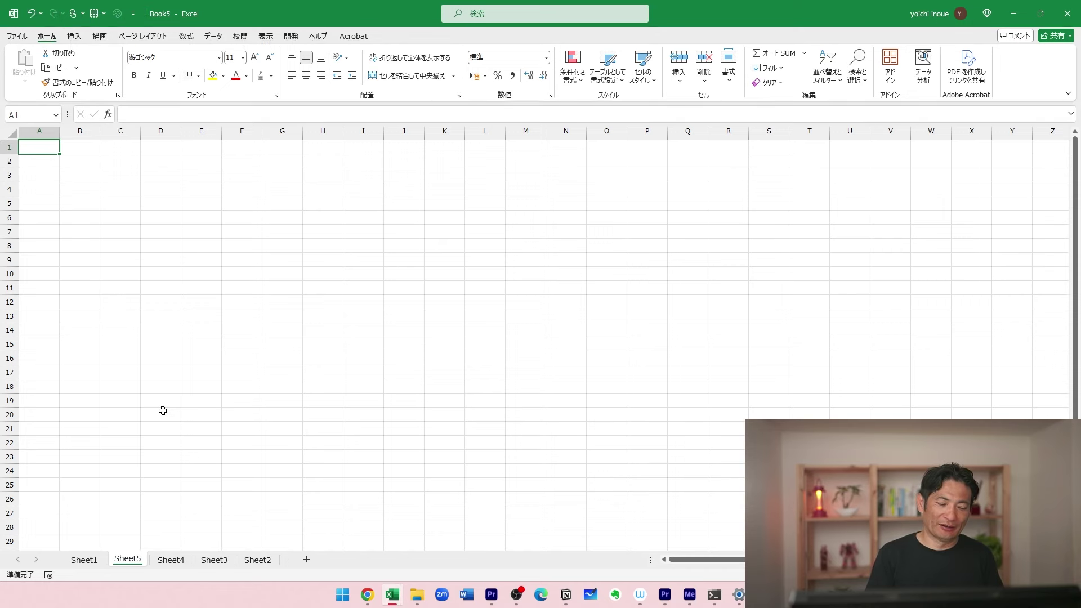
# Delete Sheet5 and enter 1 in cell A1 of Sheet4.
pyautogui.press('alt')
pyautogui.write('el1')
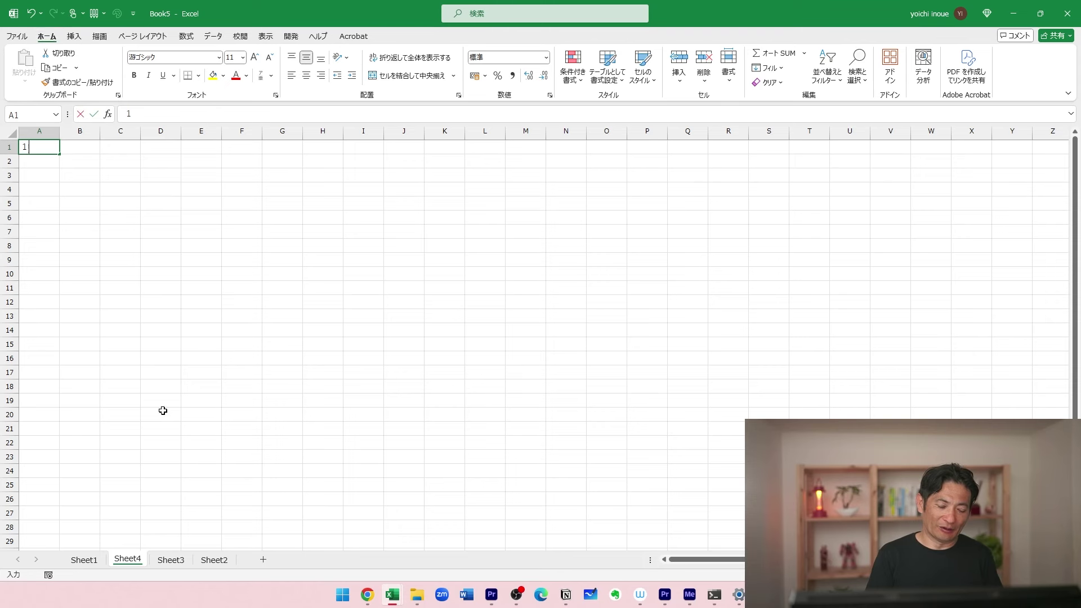
pyautogui.press('Return')
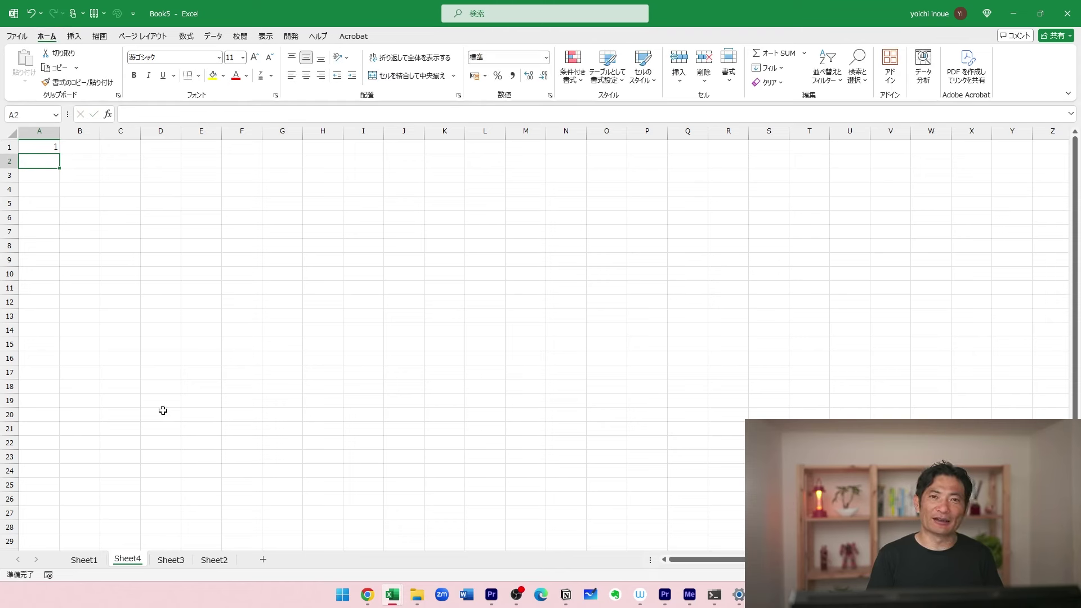
# Delete Sheet4, confirming the permanent deletion, and enter 1 in cell A1 of Sheet3.
pyautogui.press('alt')
pyautogui.press('e')
pyautogui.press('l')
pyautogui.click(516, 328)
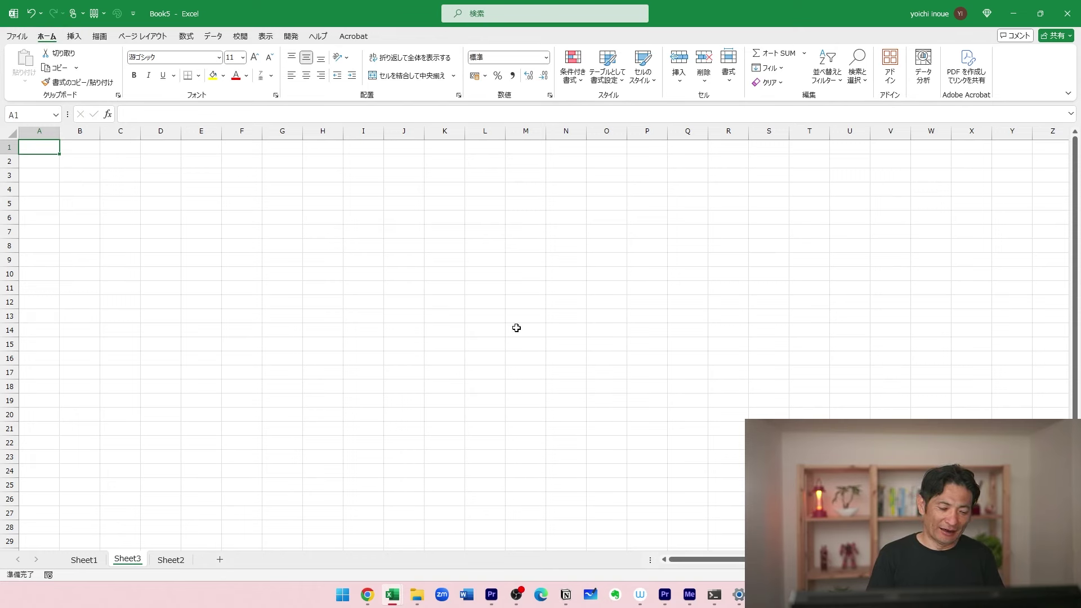
pyautogui.write('1')
pyautogui.press('Return')
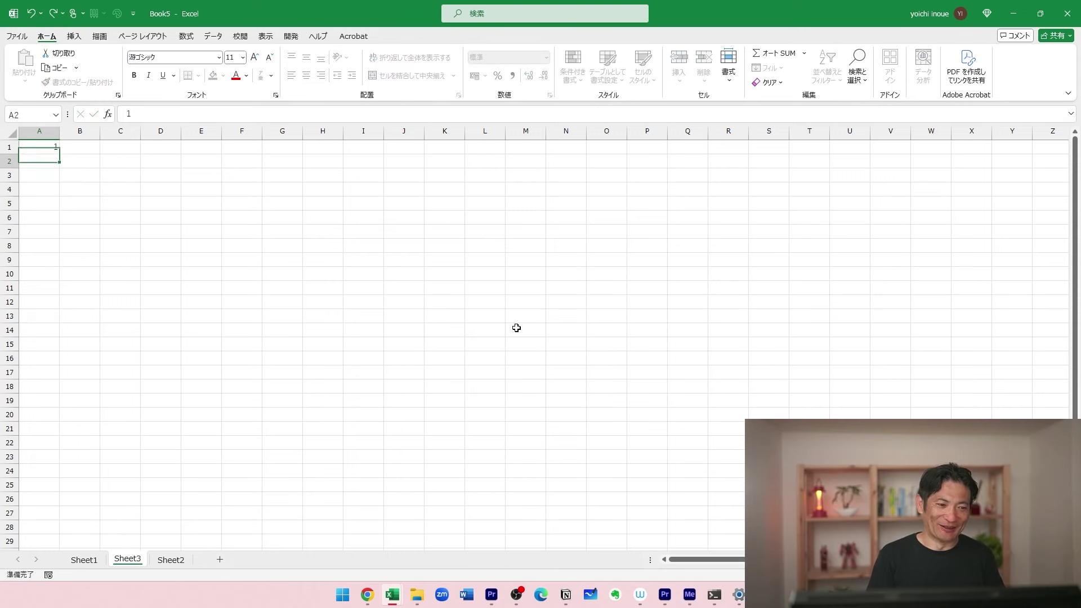
# Delete Sheet3 and confirm its permanent deletion.
pyautogui.press('alt')
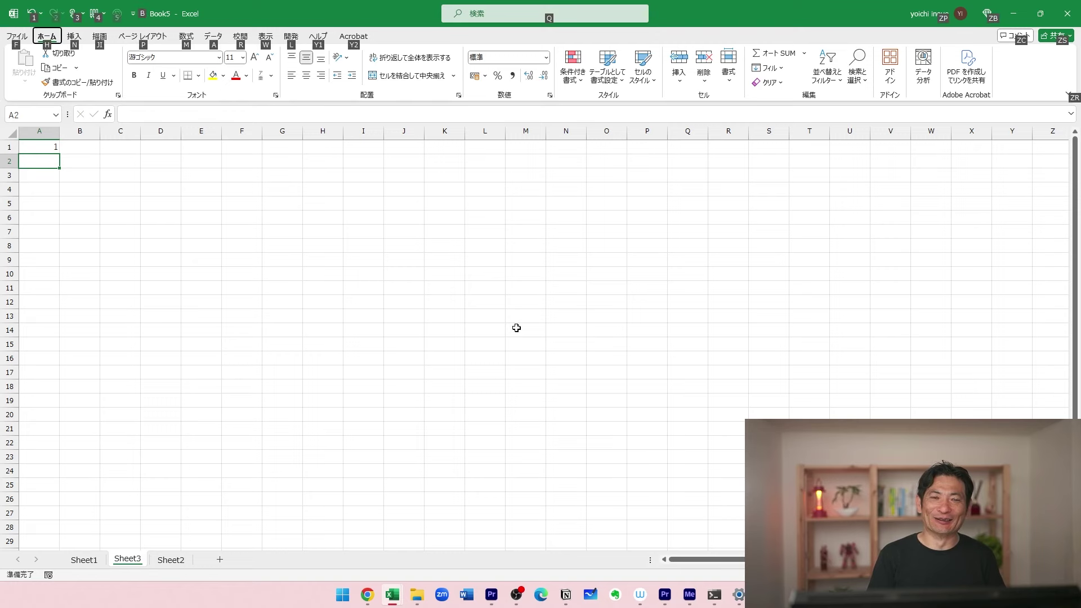
pyautogui.press('h')
pyautogui.press('d')
pyautogui.press('s')
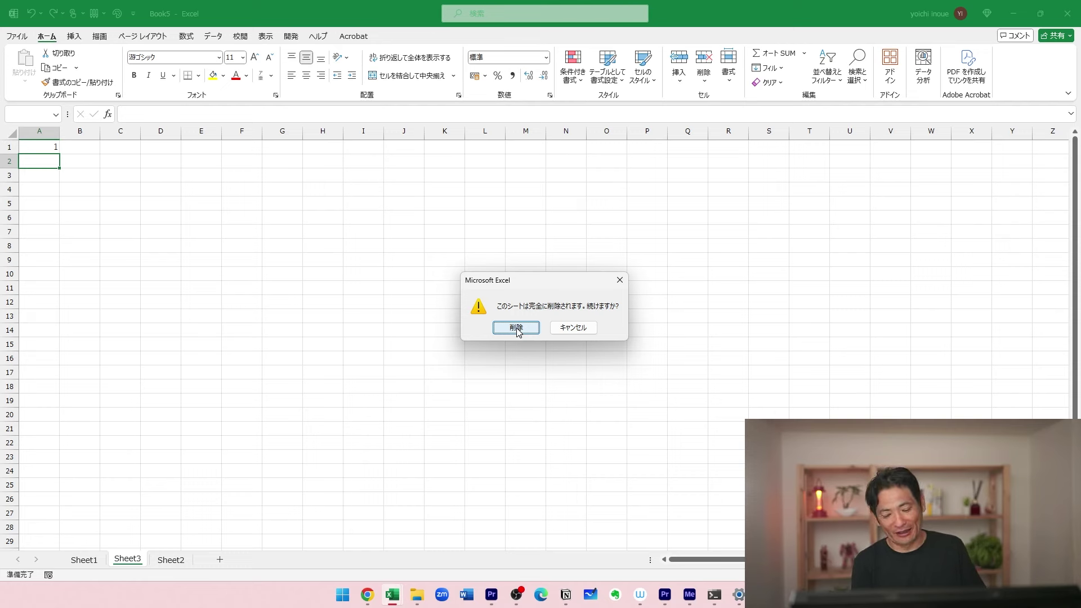
pyautogui.click(517, 329)
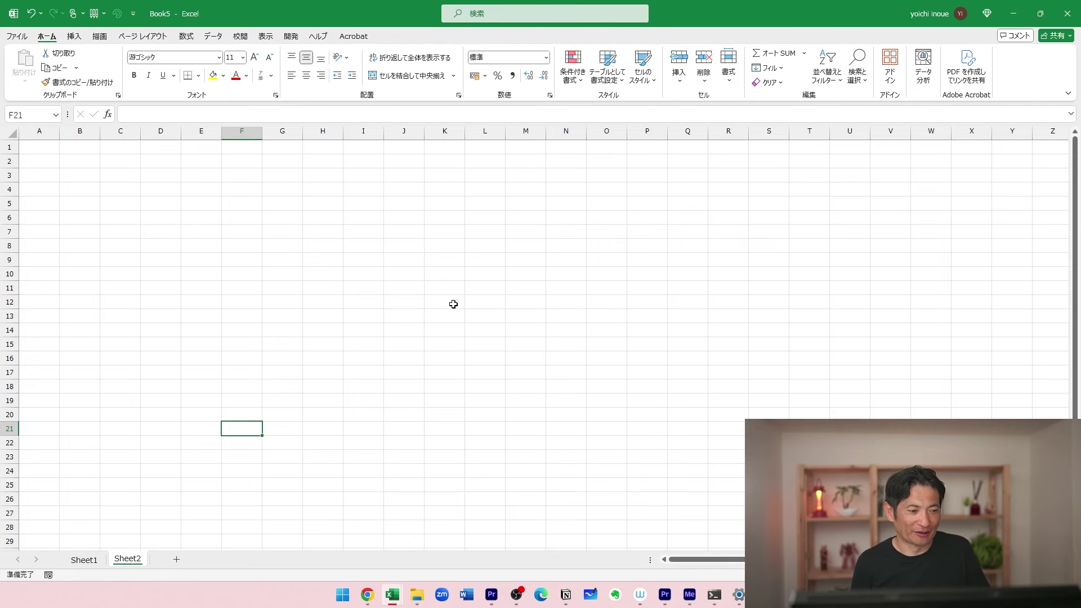
# Enter 1 in cell F21 of Sheet2 and try to delete the sheet.
pyautogui.write('1')
pyautogui.click(405, 327)
pyautogui.rightClick(127, 559)
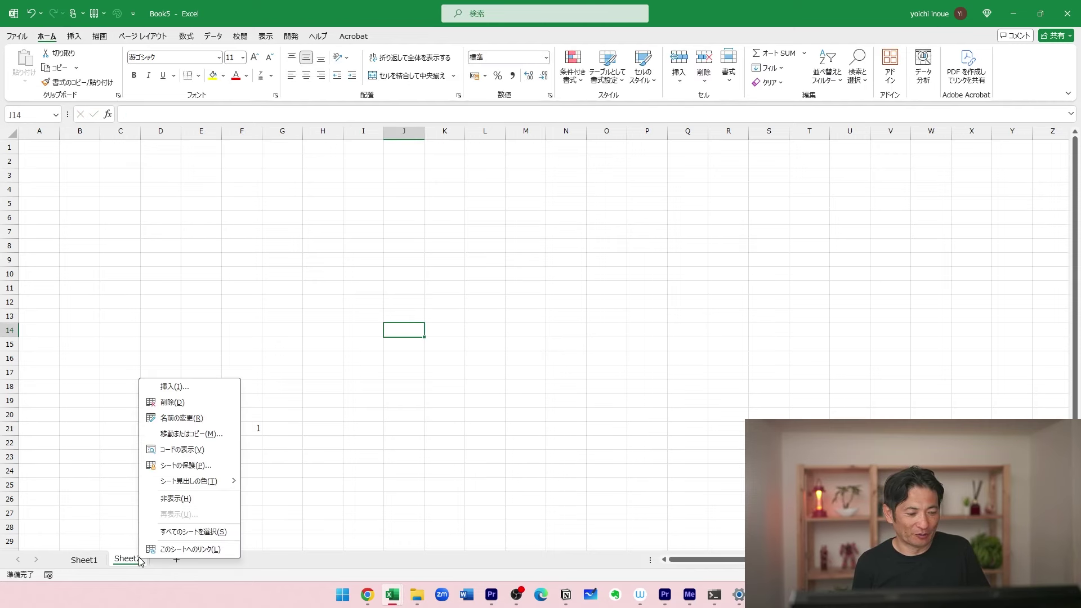
pyautogui.click(169, 403)
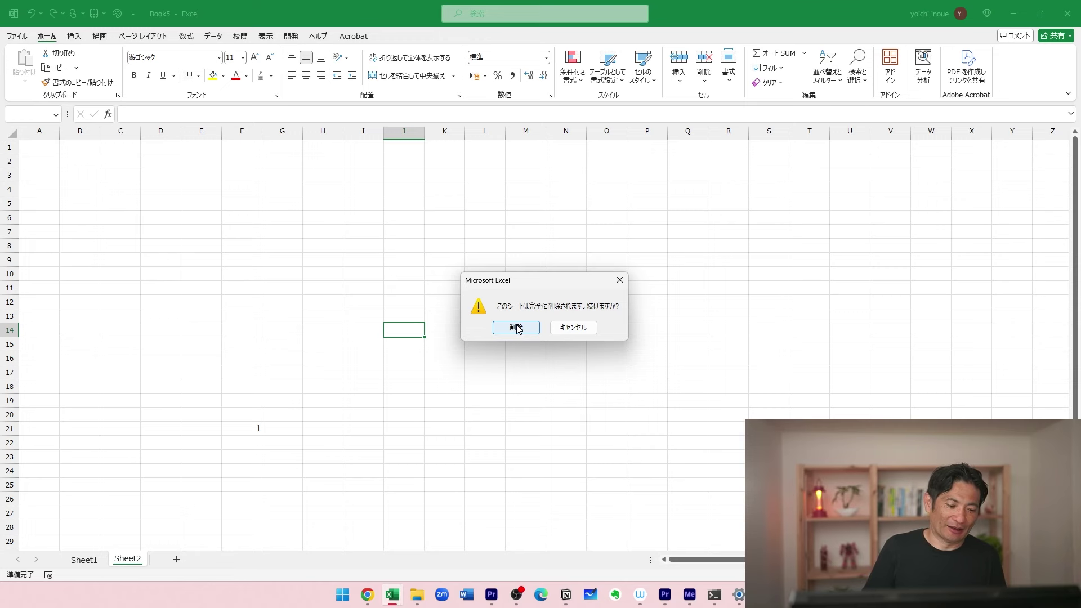
pyautogui.click(518, 329)
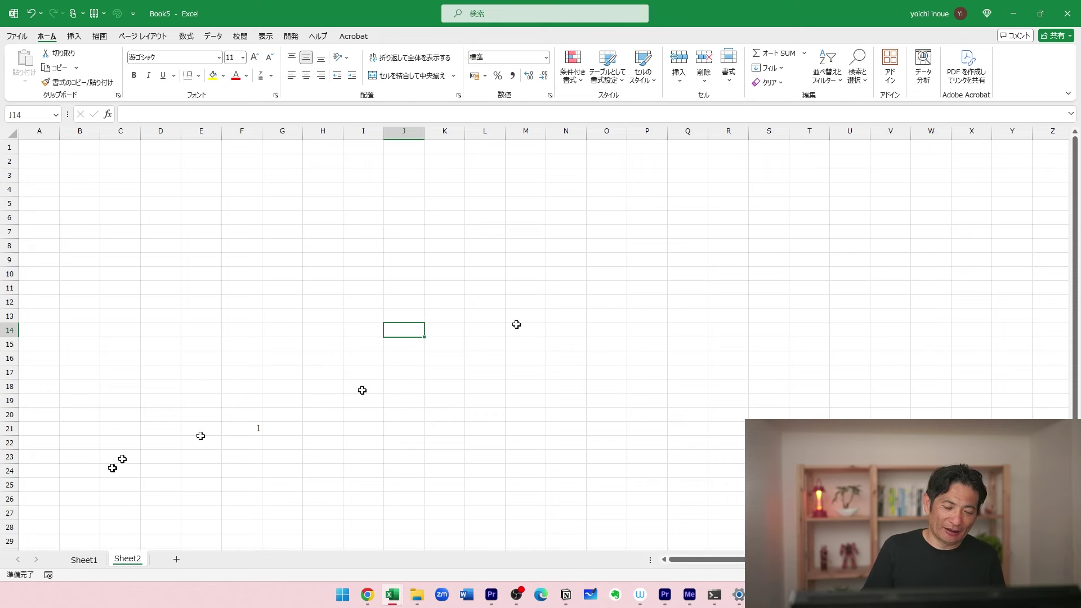
# Rename the Sheet2 worksheet as data.
pyautogui.doubleClick(127, 559)
pyautogui.press('BackSpace')
pyautogui.write('data')
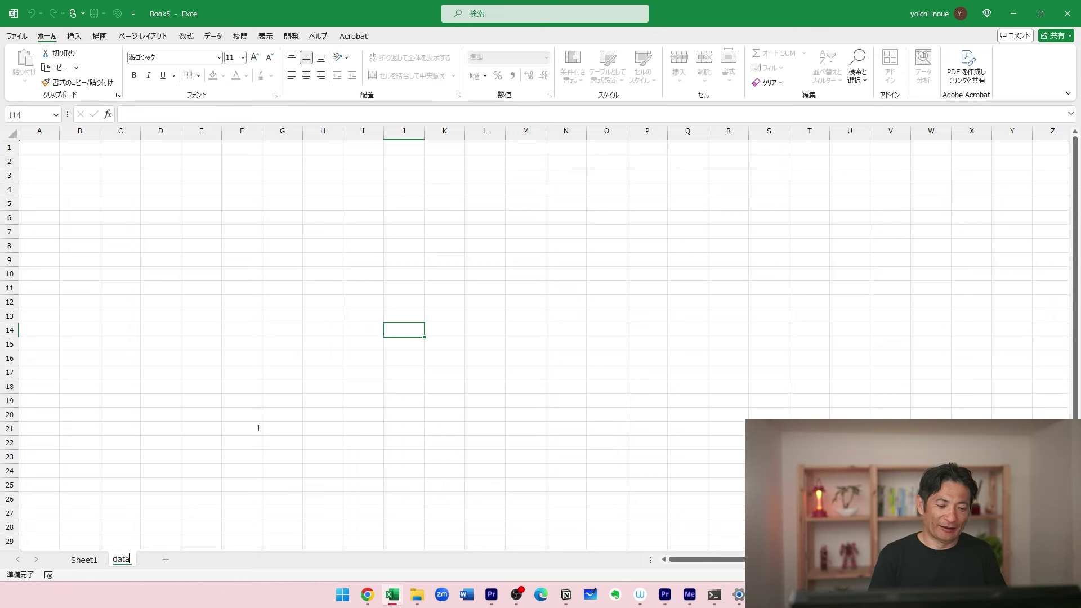
pyautogui.press('Return')
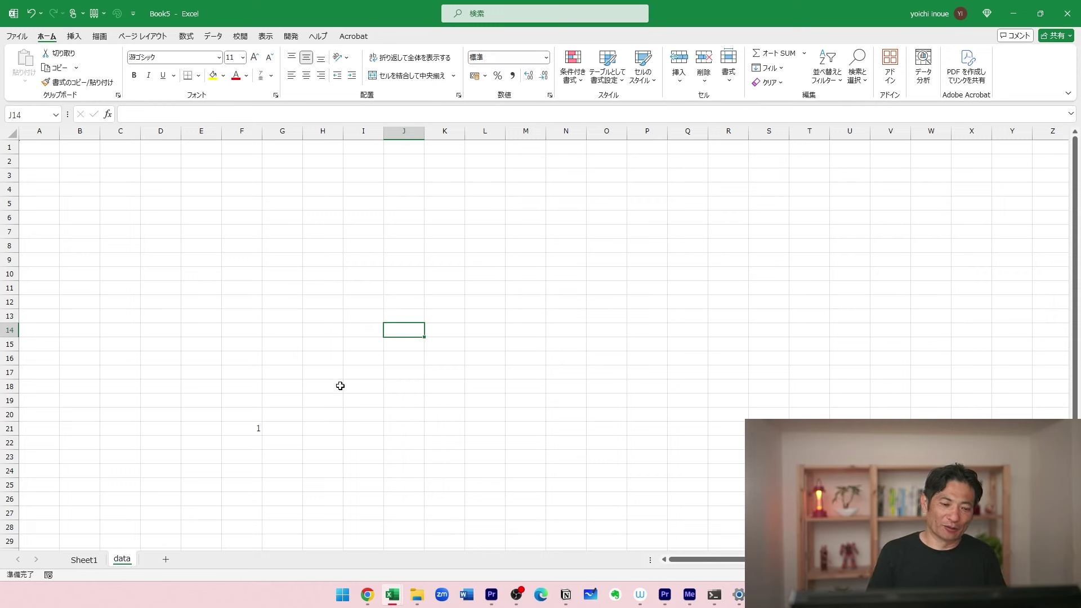
# Switch to the Sheet1 worksheet, leaving its cell A1 as it is.
pyautogui.click(76, 558)
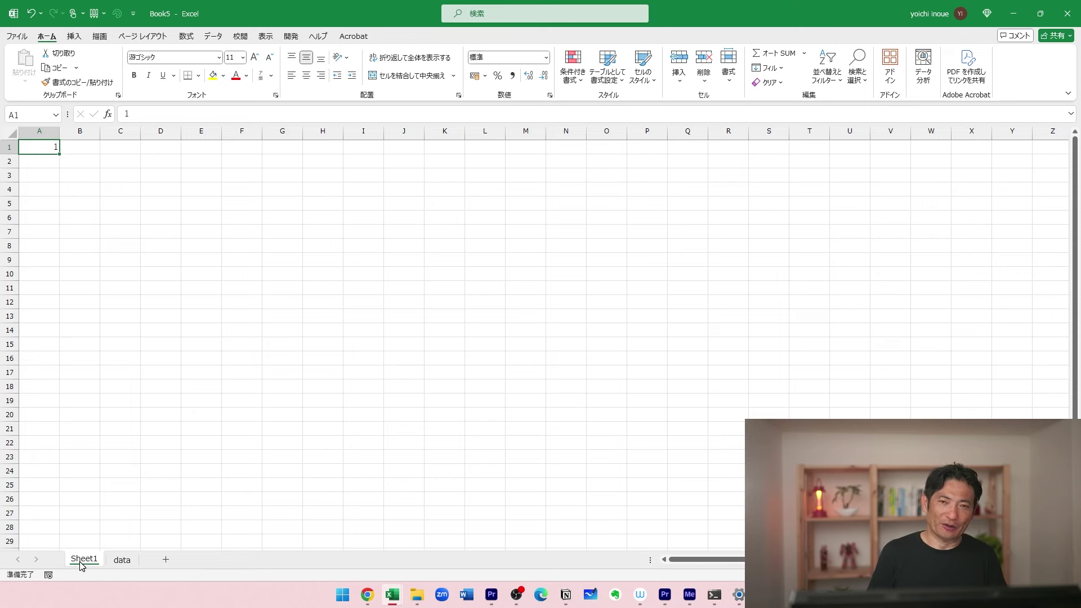
pyautogui.write('chro')
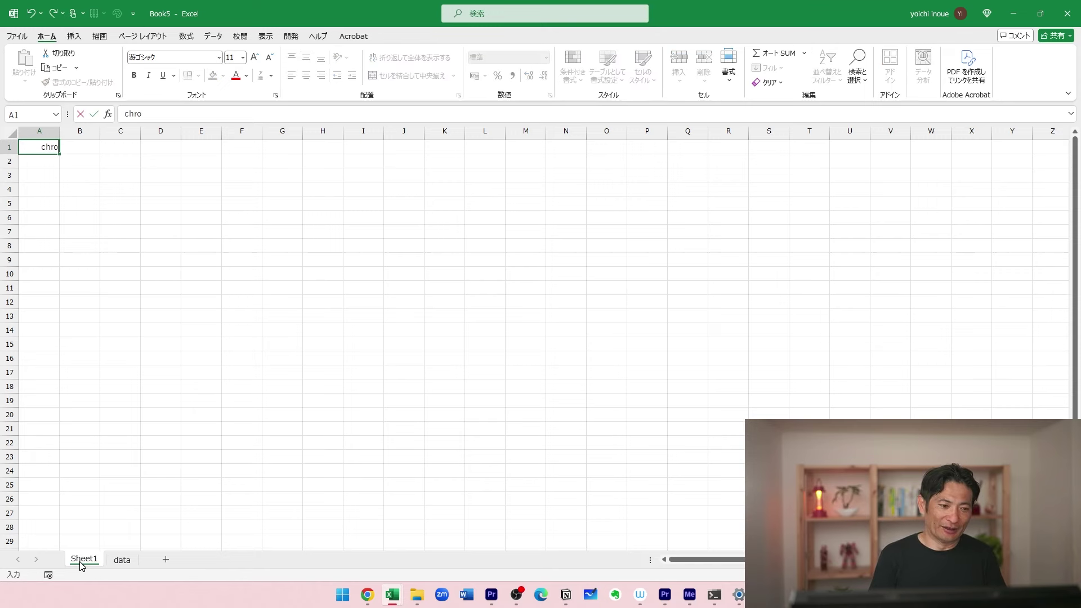
pyautogui.press('Escape')
pyautogui.press('alt')
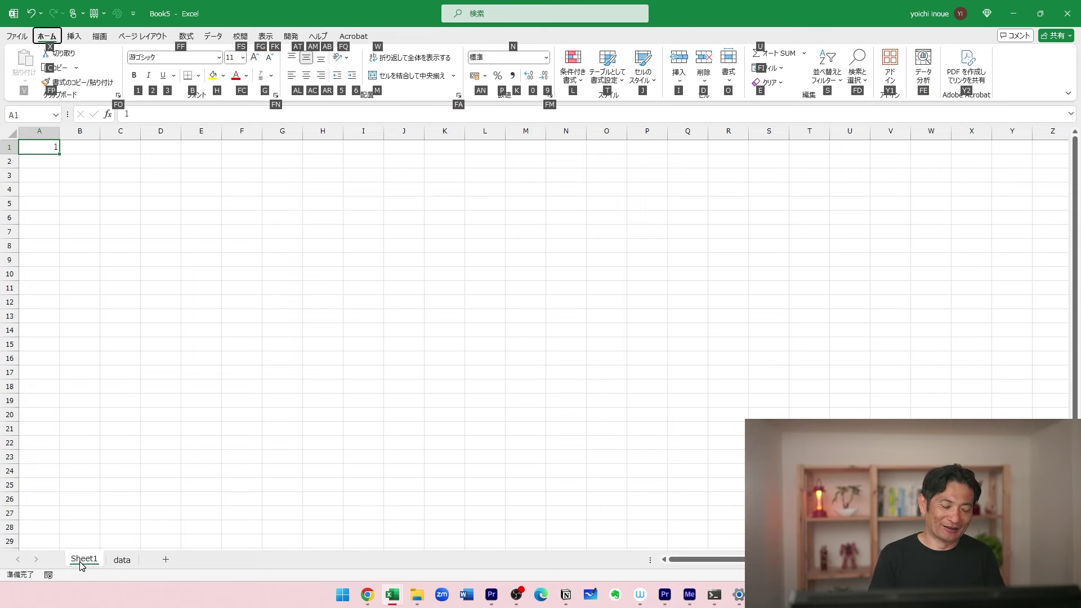
pyautogui.press('Escape')
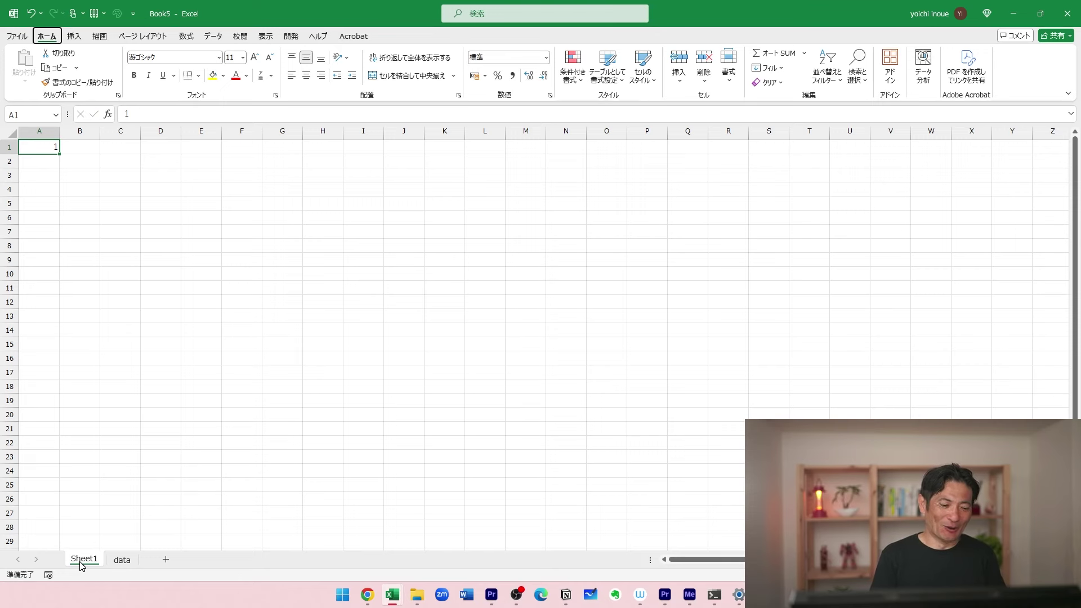
# Try to rename the Sheet1 worksheet as aaaaaaaaaaaaaaaaa.
pyautogui.doubleClick(80, 560)
pyautogui.write('aaaaaaaaaaaaaaaaa')
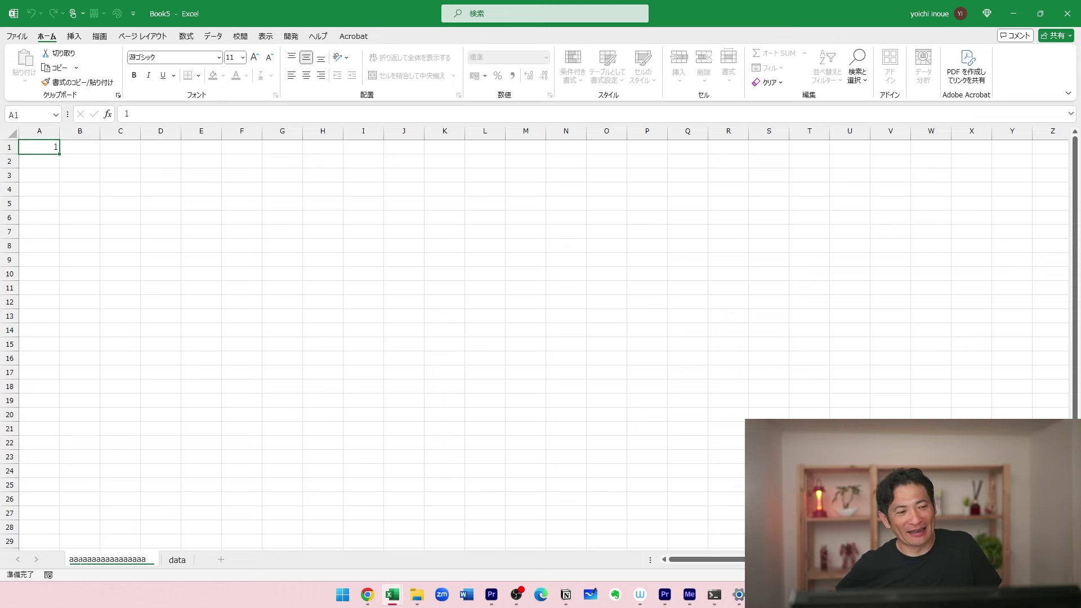
pyautogui.press('Return')
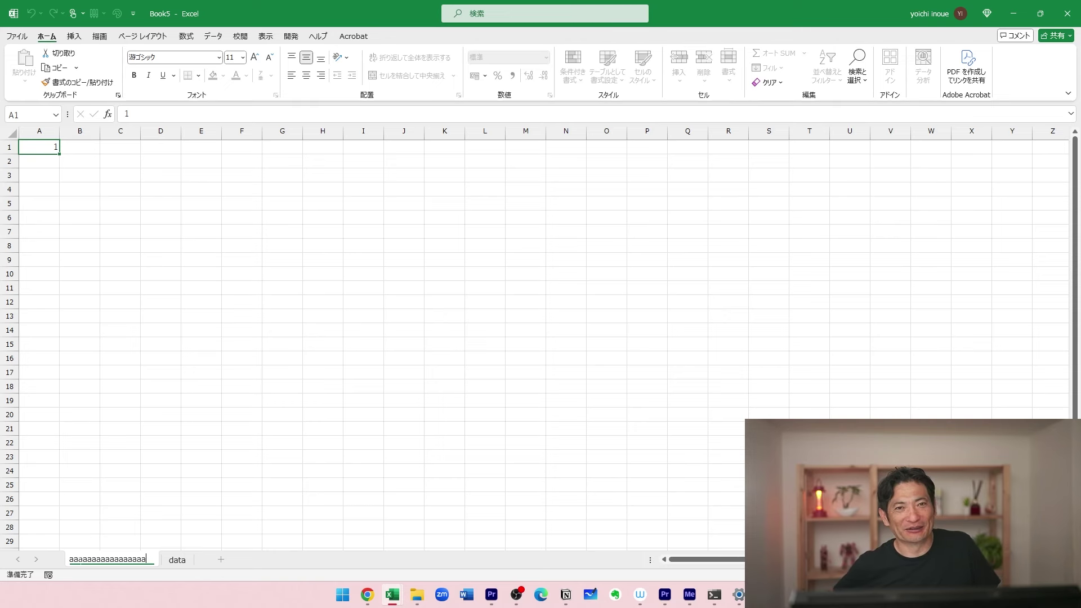
pyautogui.press('Escape')
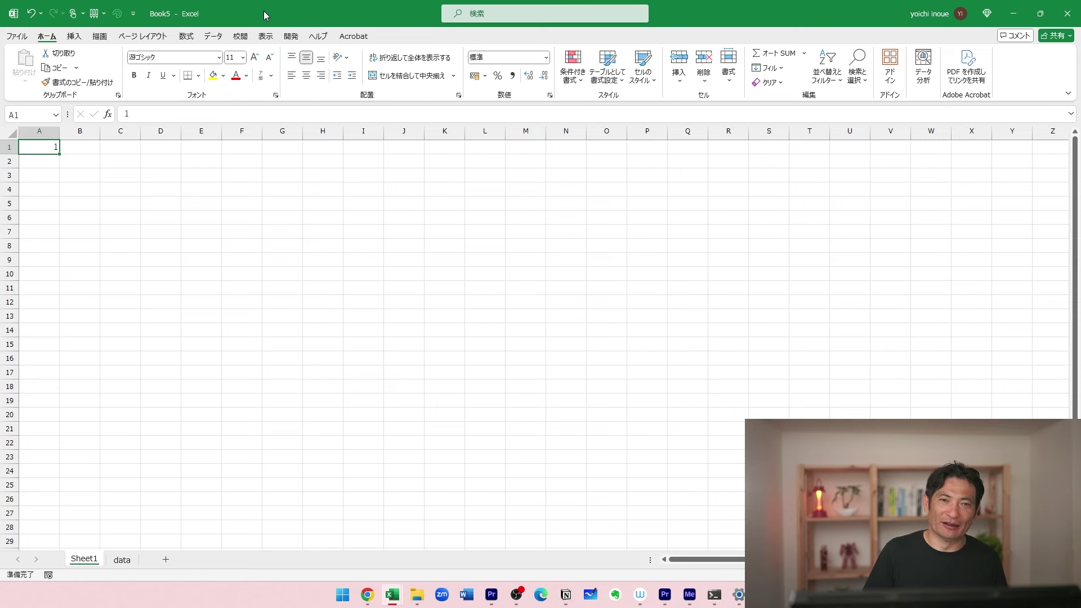
# Move the Book5 window aside, bring the 4 ピボットテーブル P113.xlsx workbook forward, and return to Book5 and maximize it.
pyautogui.moveTo(272, 12); pyautogui.dragTo(379, 166)
pyautogui.click(290, 21)
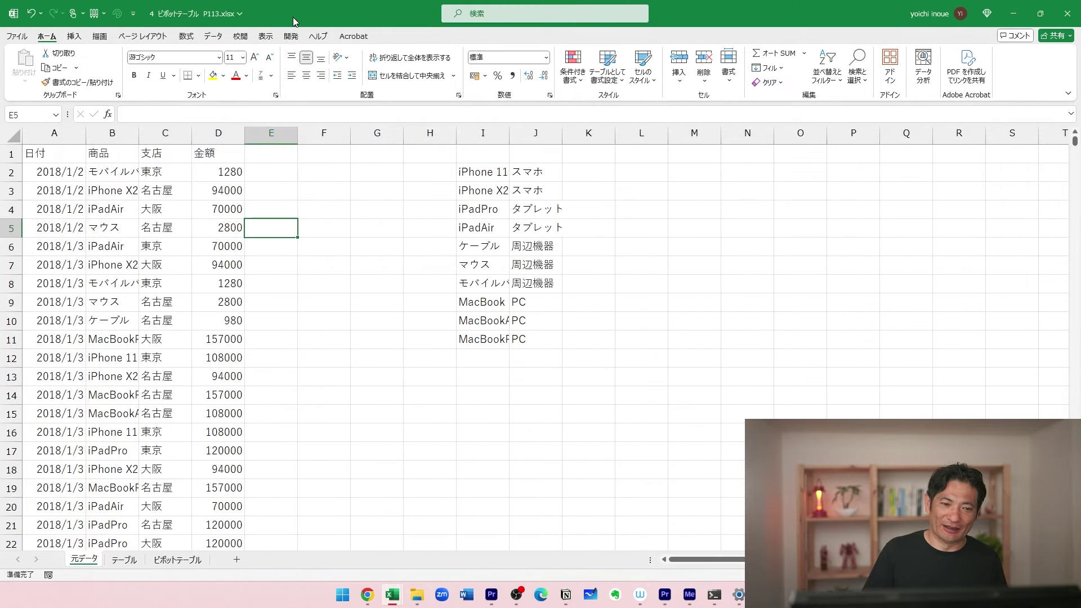
pyautogui.hotkey('alt', 'Tab')
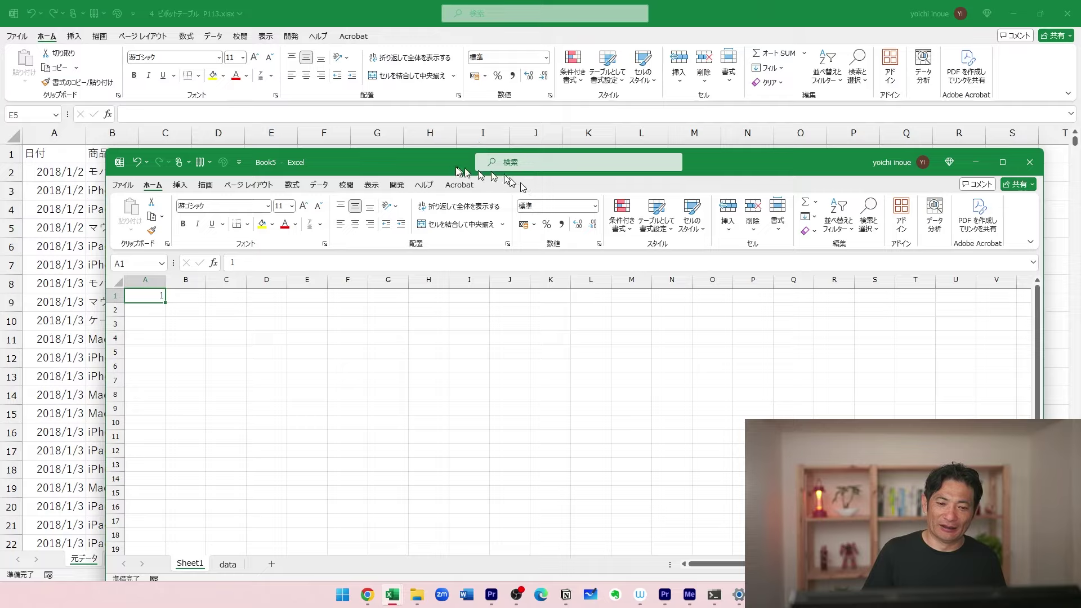
pyautogui.doubleClick(452, 167)
# Minimize Book5, bring it back and select its cell J17, and switch to the 4 ピボットテーブル P113.xlsx workbook.
pyautogui.click(1016, 13)
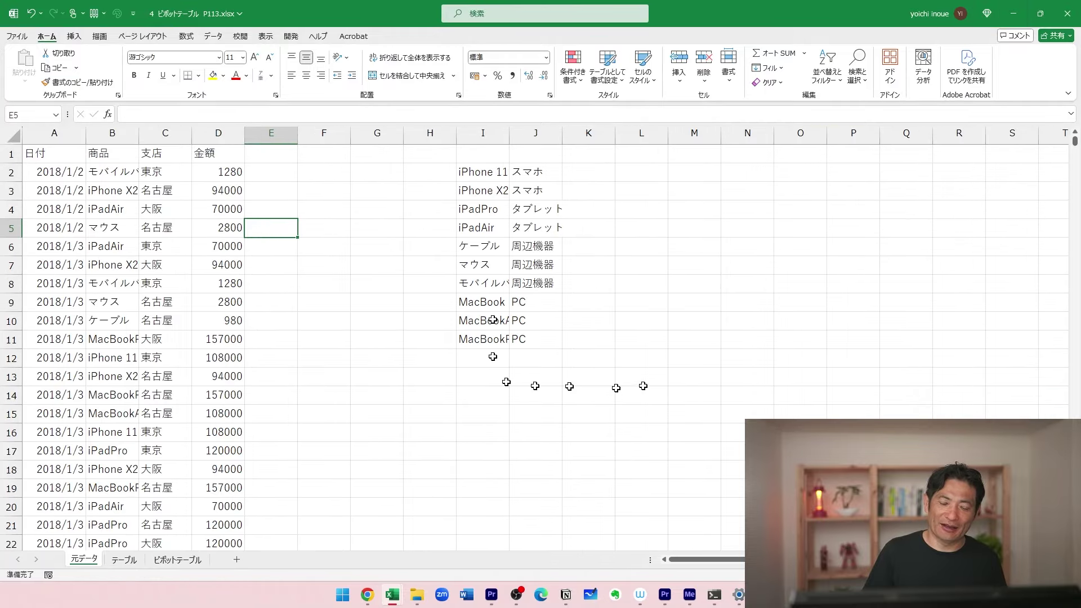
pyautogui.hotkey('alt', 'Tab')
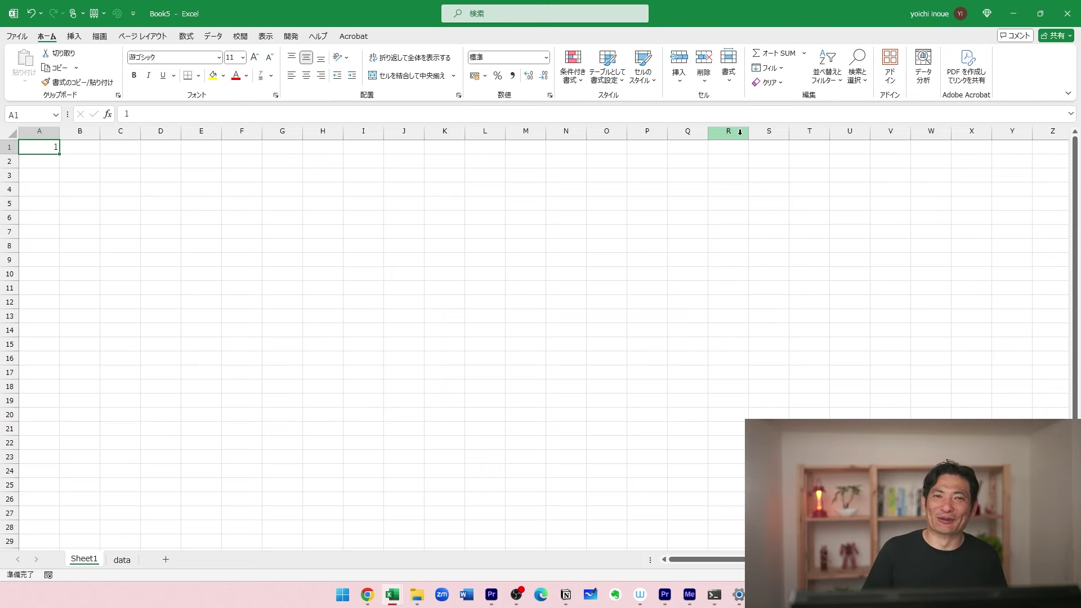
pyautogui.click(397, 376)
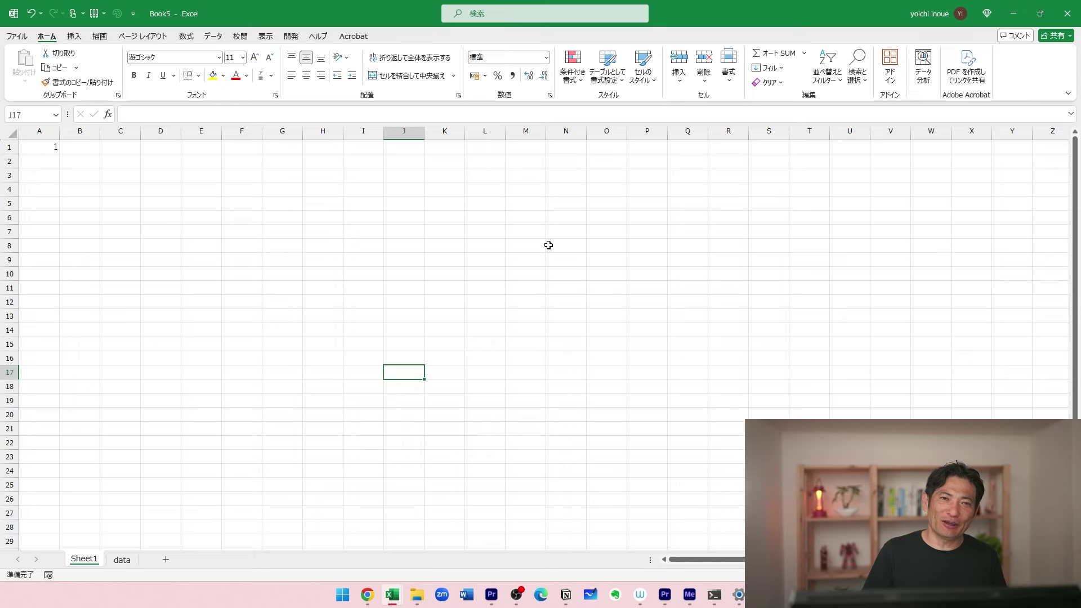
pyautogui.hotkey('alt', 'Tab')
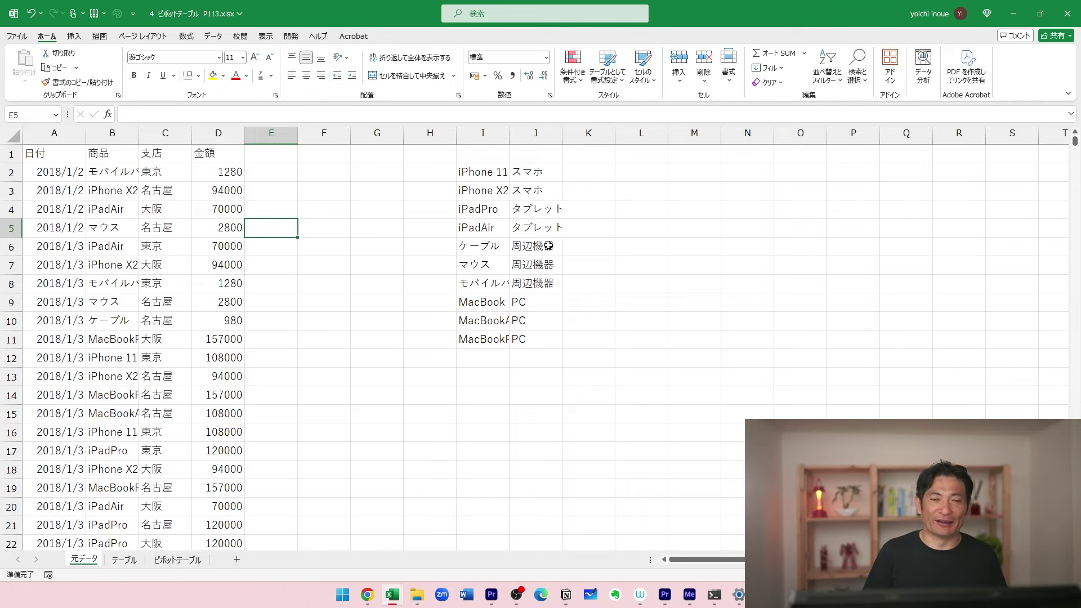
# Switch repeatedly between the open windows, ending on the File Explorer window.
pyautogui.hotkey('alt', 'Tab')
pyautogui.hotkey('alt', 'Tab')
pyautogui.hotkey('alt', 'Tab')
pyautogui.hotkey('alt', 'Tab')
pyautogui.hotkey('alt', 'Tab')
pyautogui.hotkey('alt', 'Tab')
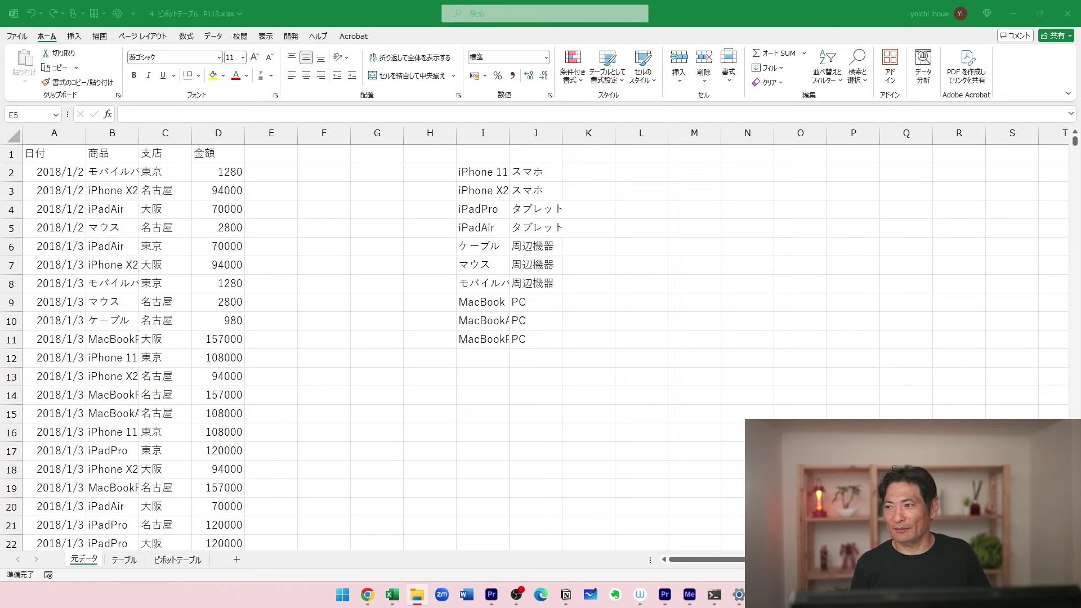
# Move the 0 INBOX File Explorer window onto this monitor and away again, and return to the 4 ピボットテーブル P113.xlsx workbook.
pyautogui.press('super+shift+Left')
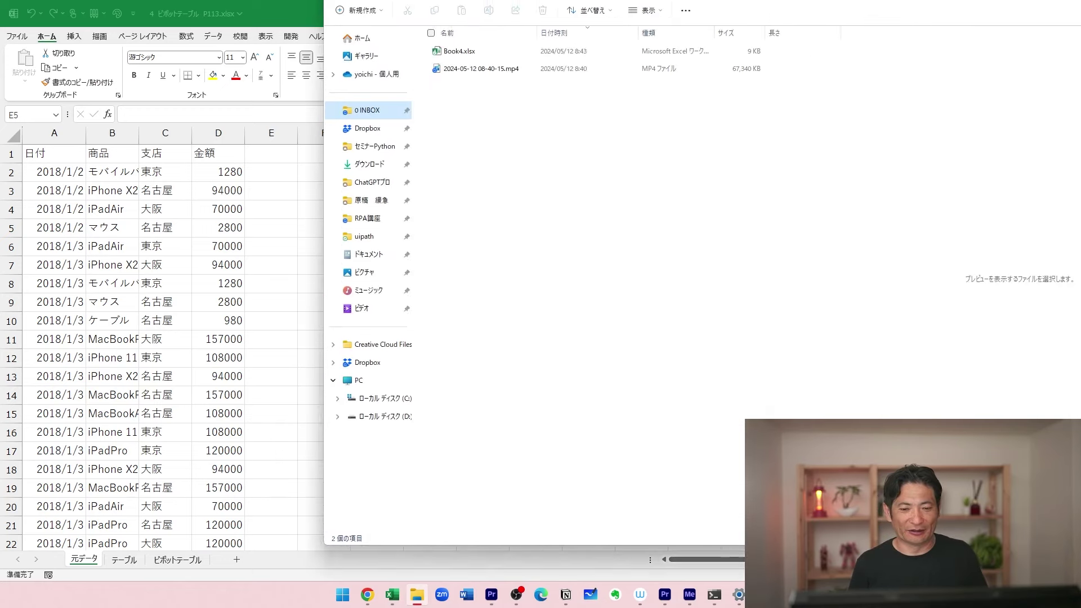
pyautogui.press('super+shift+Left')
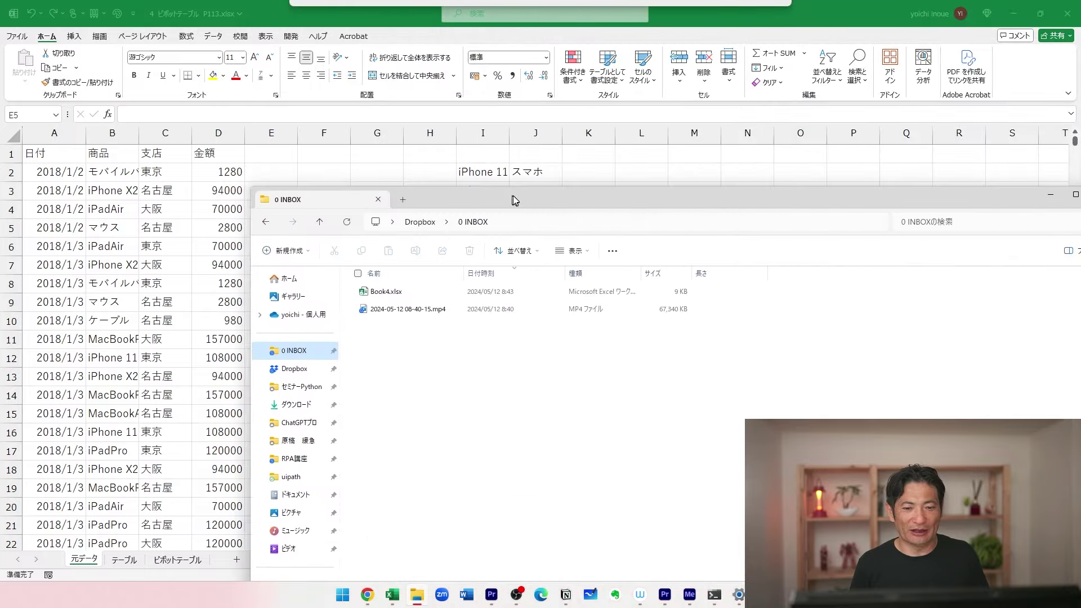
pyautogui.press('super+shift+Right')
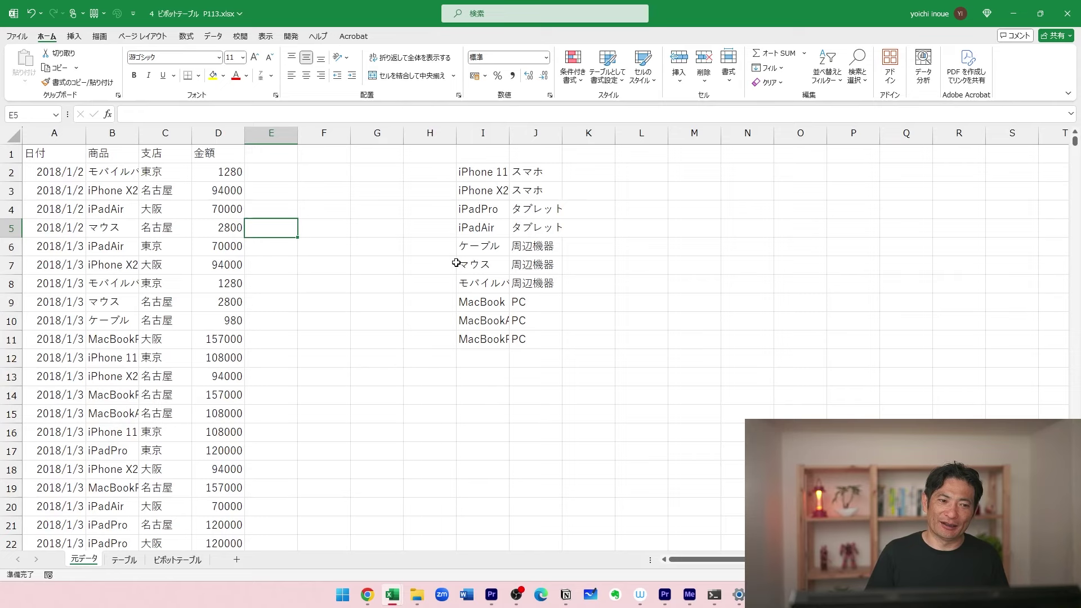
pyautogui.hotkey('alt', 'Tab')
pyautogui.hotkey('alt', 'Tab')
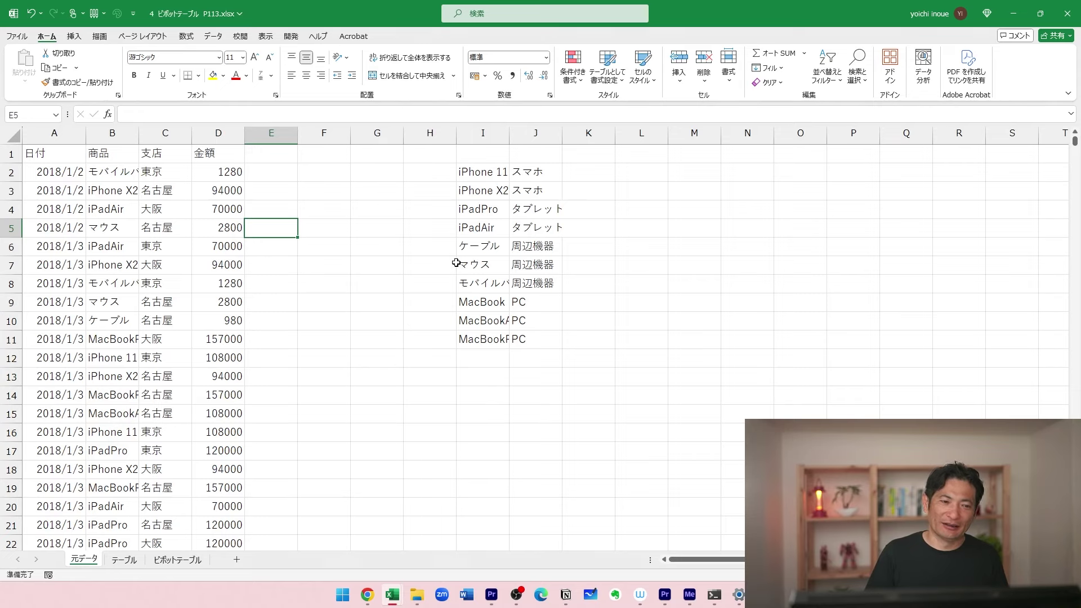
# Switch back and forth between the 4 ピボットテーブル P113.xlsx and Book5 workbooks, ending on 4 ピボットテーブル P113.xlsx.
pyautogui.hotkey('alt', 'Tab')
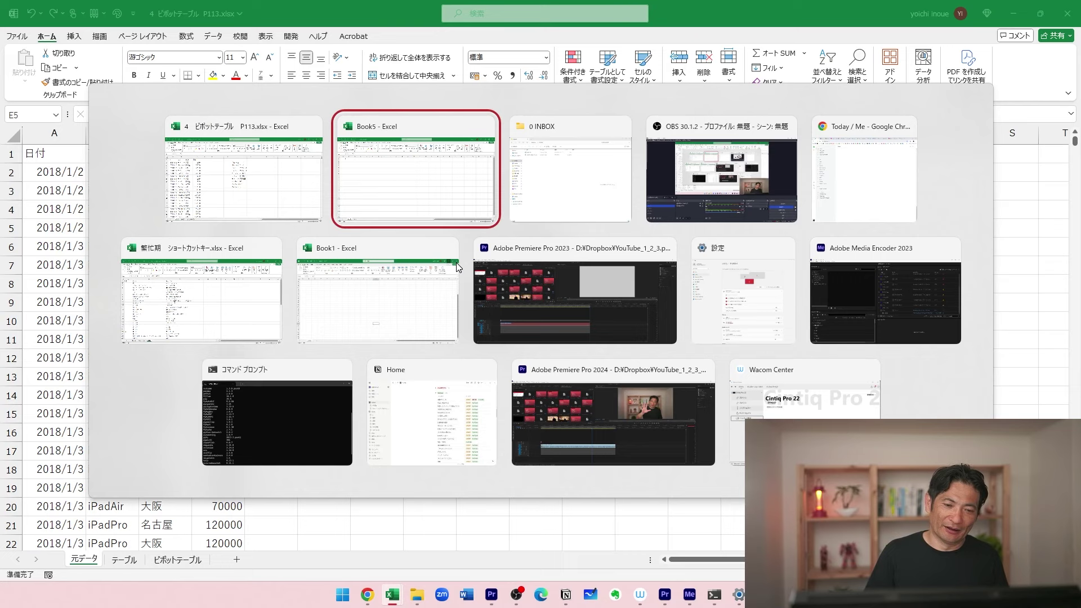
pyautogui.hotkey('alt', 'Tab')
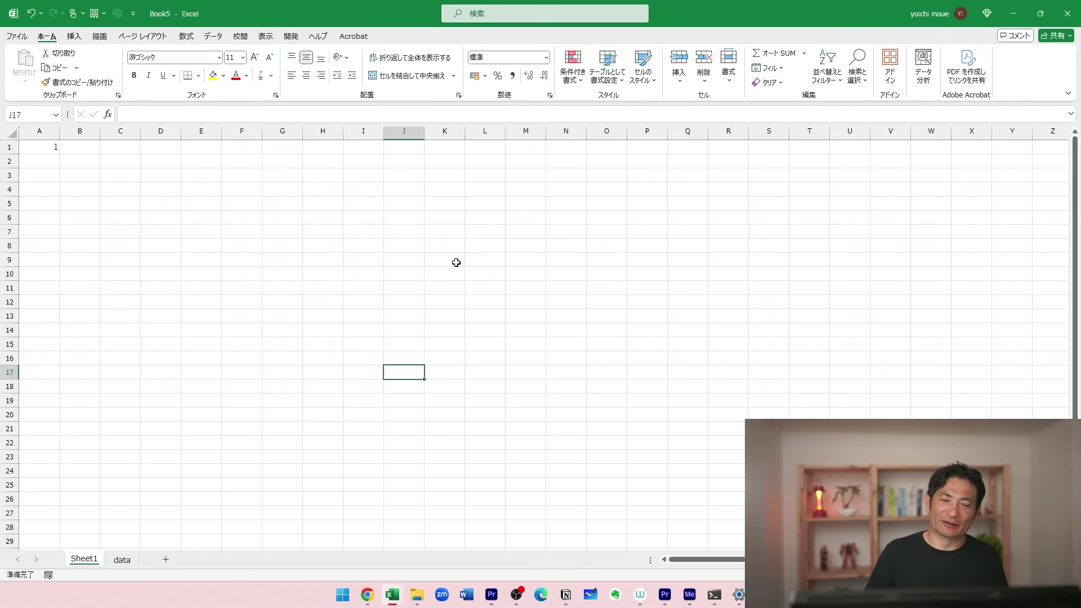
pyautogui.hotkey('alt', 'Tab')
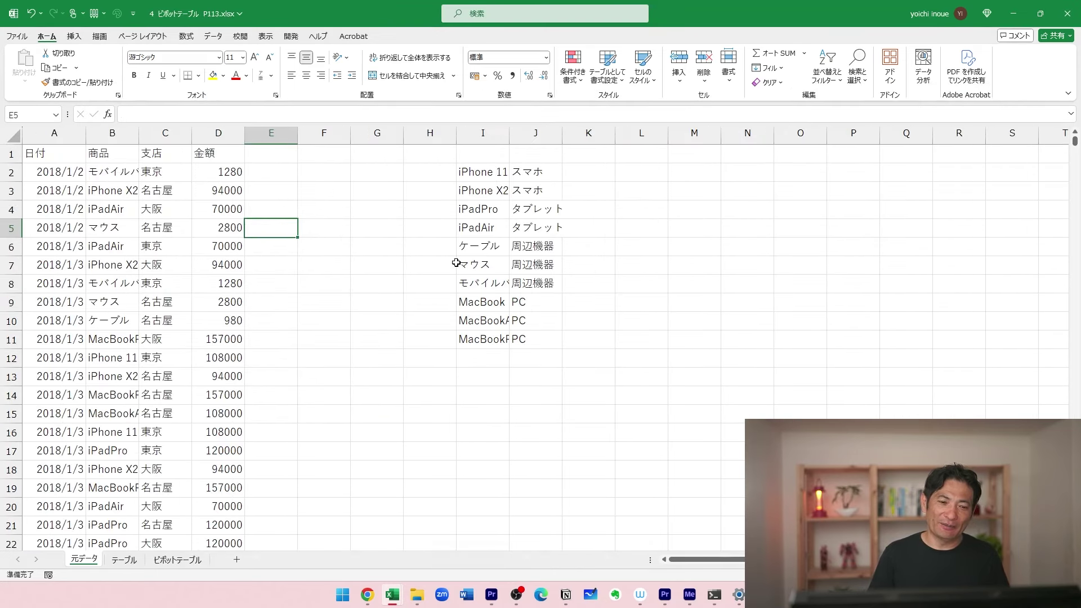
pyautogui.hotkey('alt', 'Tab')
pyautogui.hotkey('alt', 'Tab')
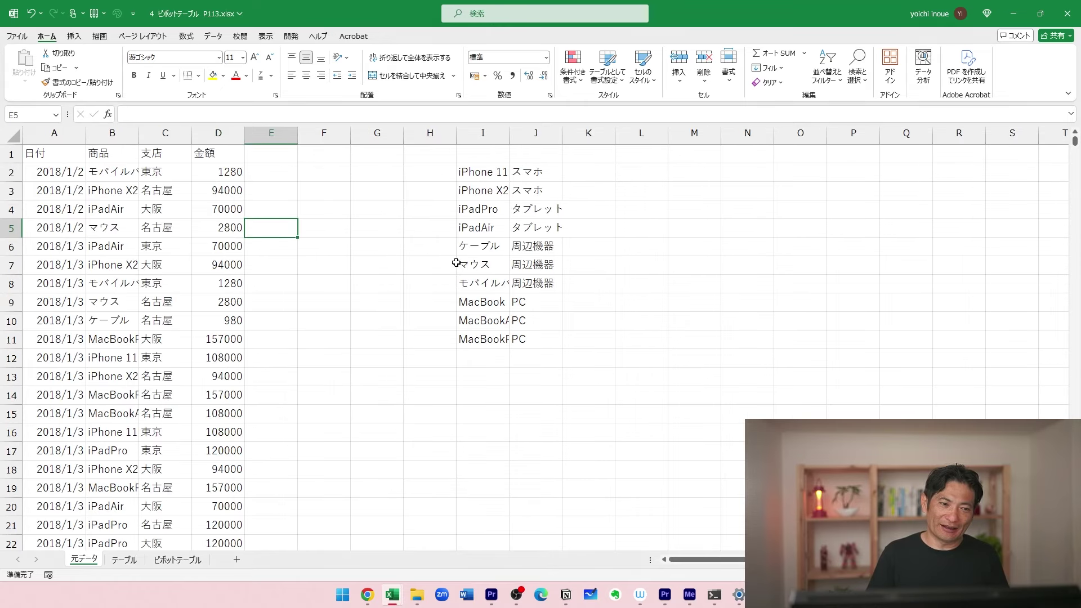
pyautogui.hotkey('alt', 'Tab')
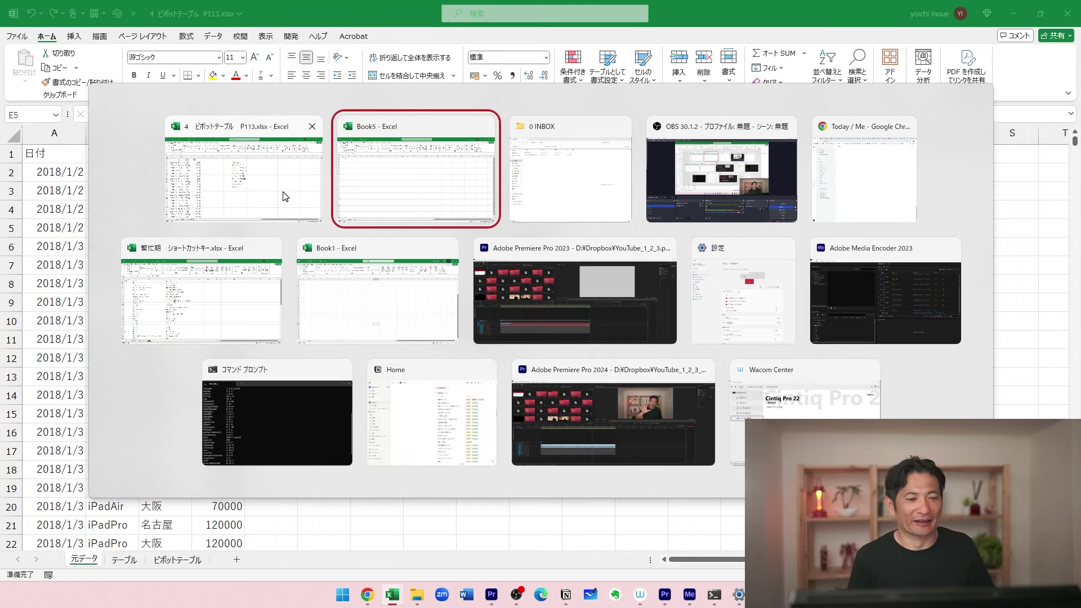
pyautogui.press('Return')
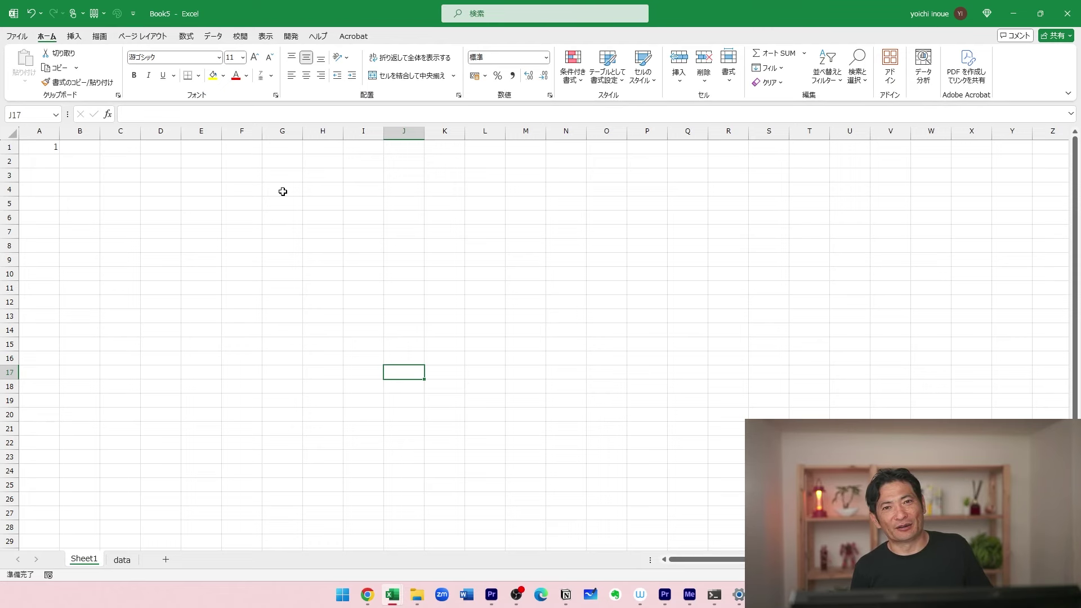
pyautogui.hotkey('alt', 'Tab')
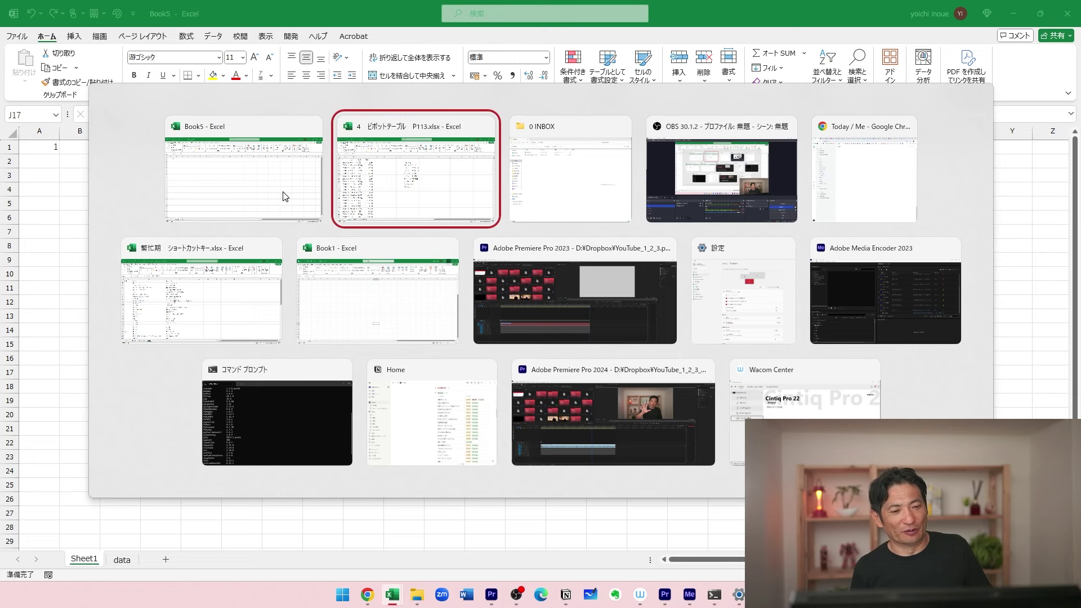
pyautogui.press('Return')
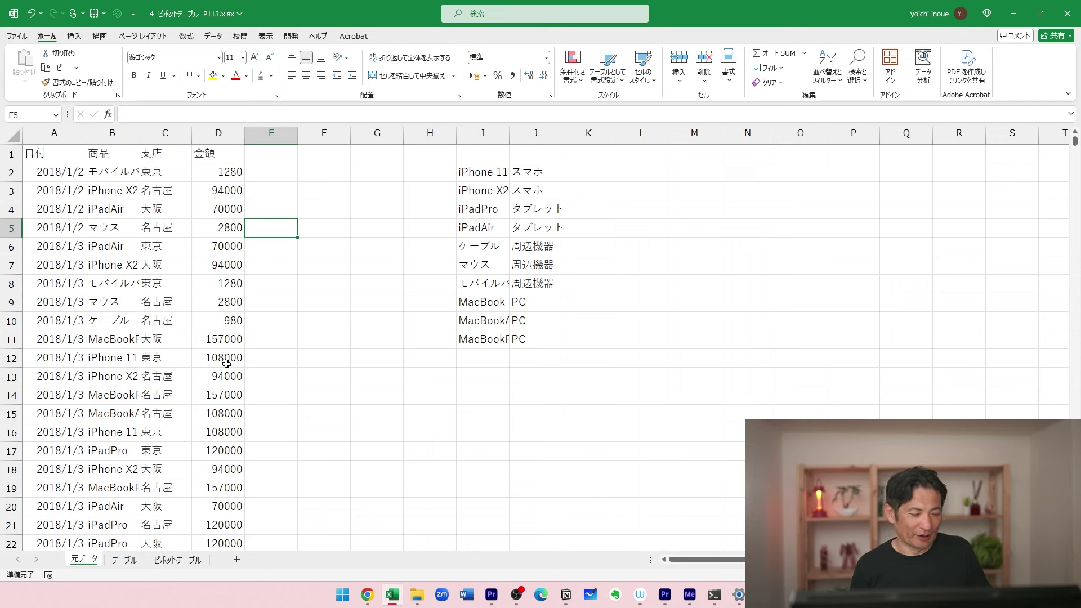
# Move the active cell along row 5 to B5 and look over the rows further down the 元データ sheet.
pyautogui.press('Left')
pyautogui.press('Left')
pyautogui.press('Left')
pyautogui.press('Left')
pyautogui.press('Right')
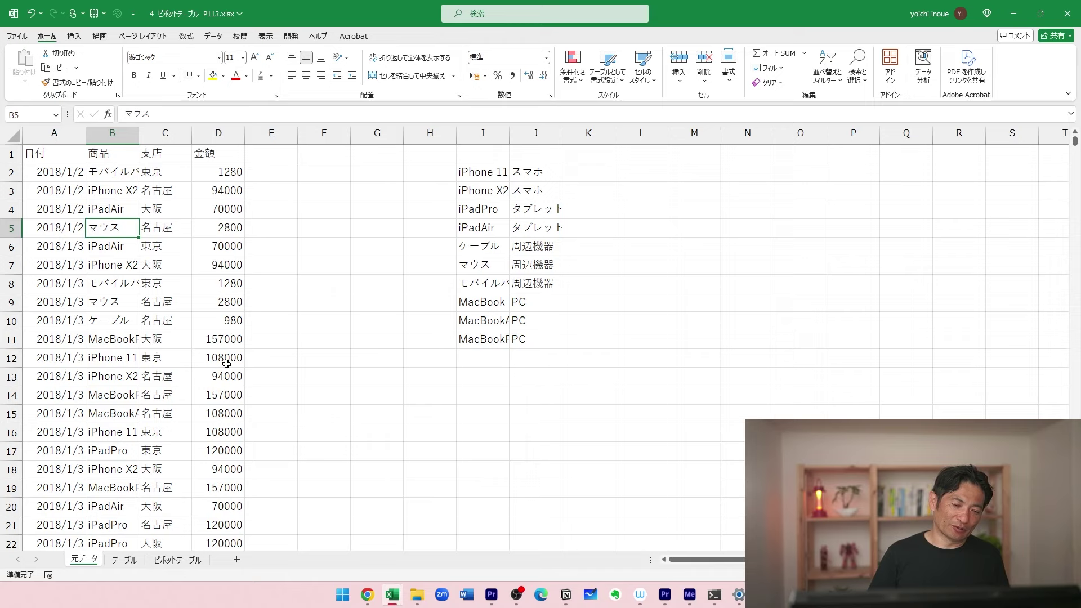
pyautogui.scroll(-20, 226, 364)
pyautogui.scroll(12, 226, 363)
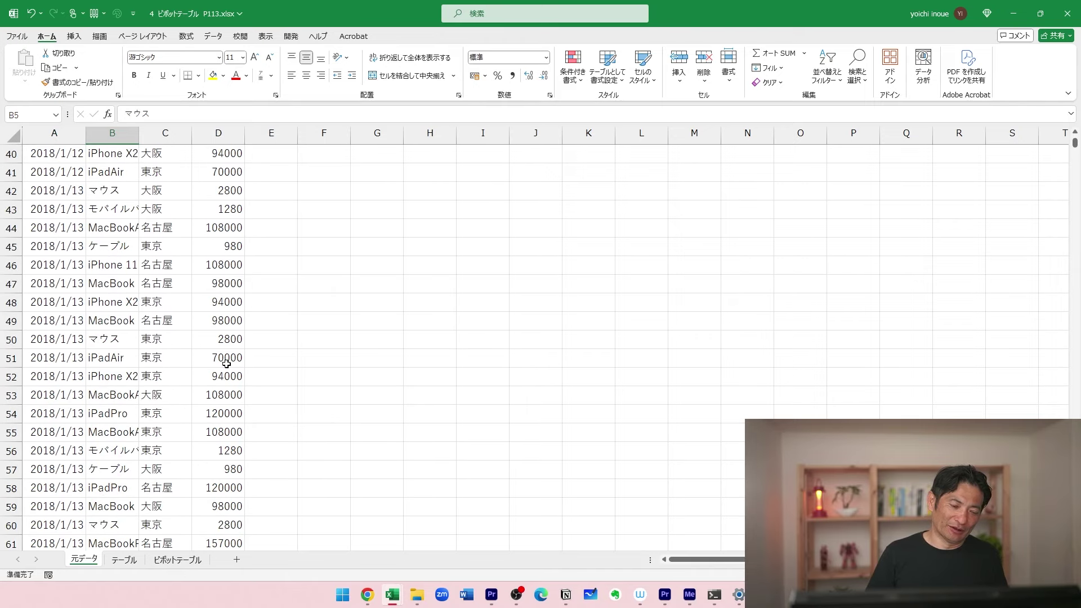
pyautogui.scroll(13, 226, 364)
# Move the active cell row by row down the 商品 column to B54.
pyautogui.press('Down')
pyautogui.press('Down')
pyautogui.press('Down')
pyautogui.press('Down')
pyautogui.press('Down')
pyautogui.press('Down')
pyautogui.press('Down')
pyautogui.press('Down')
pyautogui.press('Down')
pyautogui.press('Down')
pyautogui.press('Down')
pyautogui.press('Down')
pyautogui.press('Down')
pyautogui.press('Down')
pyautogui.press('Down')
pyautogui.press('Down')
pyautogui.press('Down')
pyautogui.press('Down')
pyautogui.press('Down')
pyautogui.press('Down')
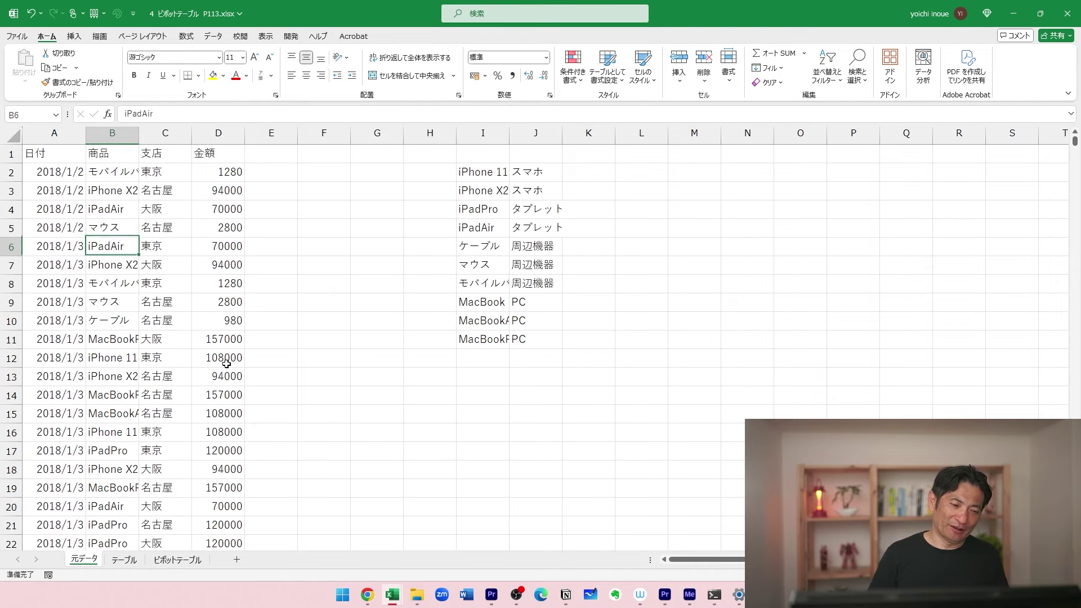
pyautogui.press('Down')
pyautogui.press('Down')
pyautogui.press('Down')
pyautogui.press('Down')
pyautogui.press('Down')
pyautogui.press('Down')
pyautogui.press('Down')
pyautogui.press('Down')
pyautogui.press('Down')
pyautogui.press('Down')
pyautogui.press('Down')
pyautogui.press('Down')
pyautogui.press('Down')
pyautogui.press('Down')
pyautogui.press('Down')
pyautogui.press('Down')
pyautogui.press('Down')
pyautogui.press('Down')
pyautogui.press('Down')
pyautogui.press('Down')
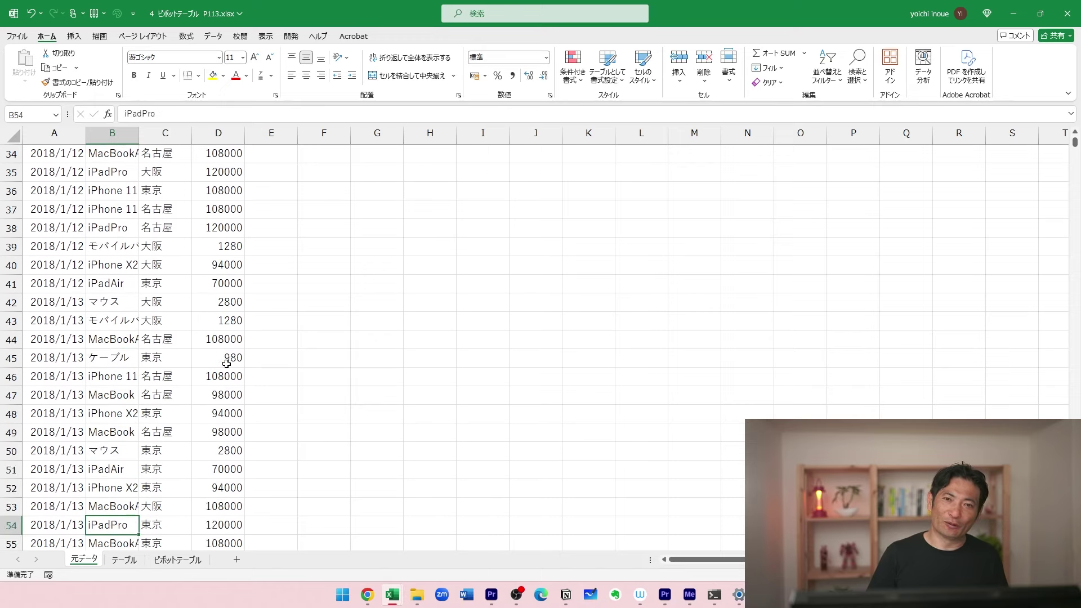
# Move the active cell through the neighbouring columns and rows, ending on A79 in the 日付 column.
pyautogui.press('Left')
pyautogui.press('Right')
pyautogui.press('Right')
pyautogui.press('Up')
pyautogui.press('Up')
pyautogui.press('Up')
pyautogui.press('Up')
pyautogui.press('Up')
pyautogui.press('Up')
pyautogui.press('Up')
pyautogui.press('Up')
pyautogui.press('Up')
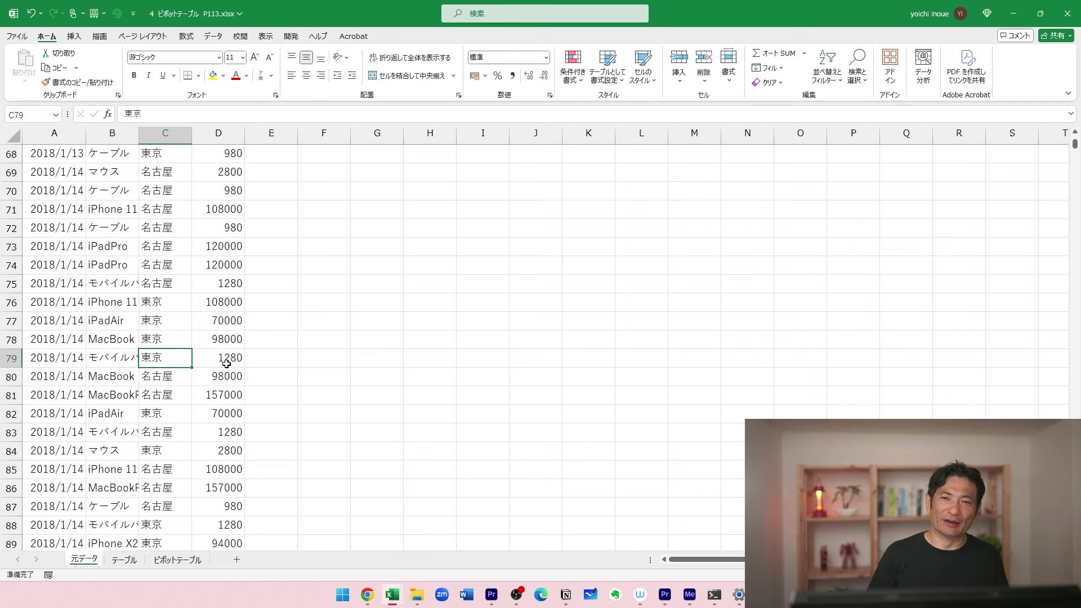
pyautogui.press('Left')
pyautogui.press('Left')
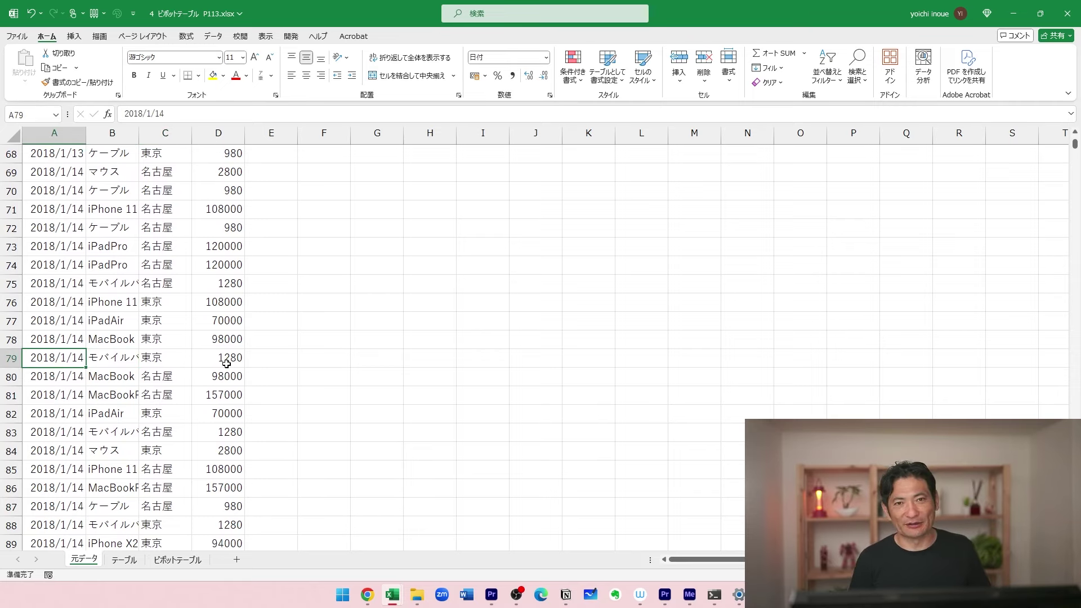
# Go further down the 元データ list and make cell A510 in the 日付 column active.
pyautogui.scroll(-20, 290, 445)
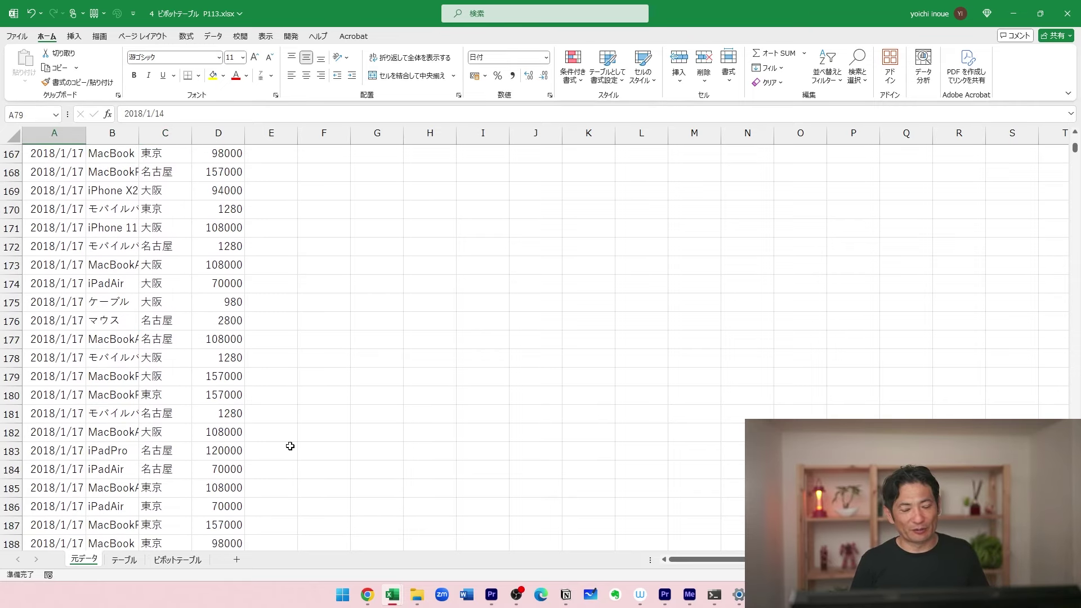
pyautogui.scroll(-17, 290, 446)
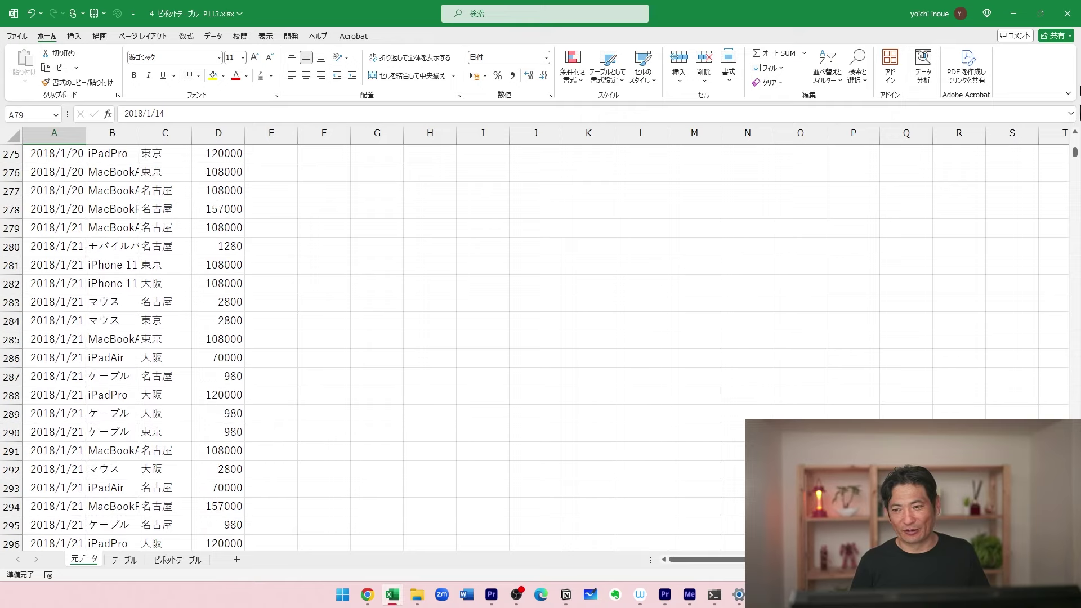
pyautogui.moveTo(1075, 161)
pyautogui.mouseDown()
pyautogui.moveTo(1072, 194)
pyautogui.moveTo(1067, 161)
pyautogui.mouseUp()
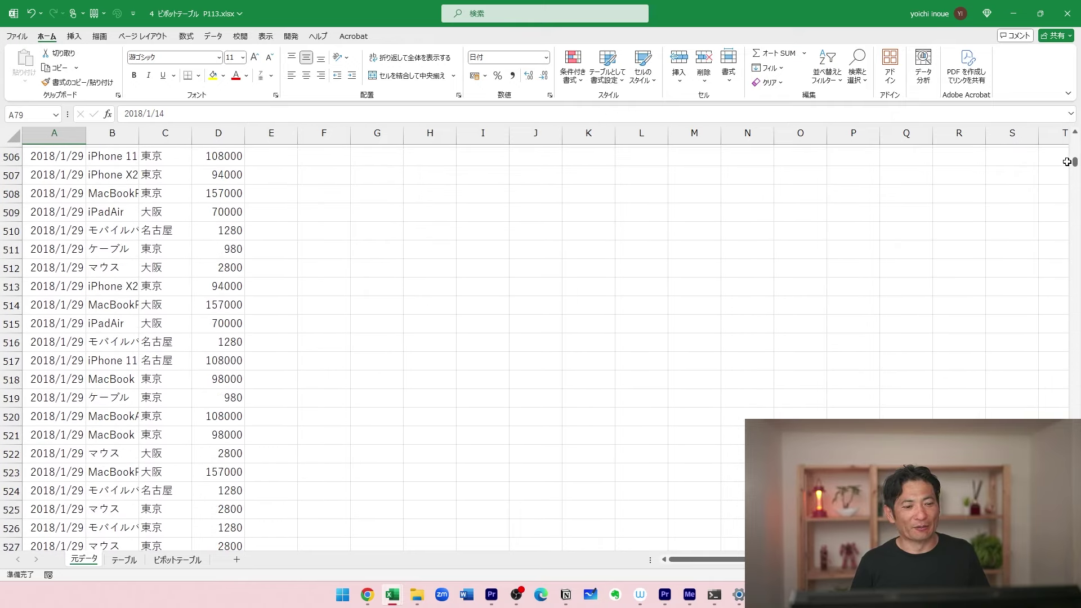
pyautogui.click(285, 222)
pyautogui.press('Left')
pyautogui.press('Left')
pyautogui.press('Left')
pyautogui.press('Left')
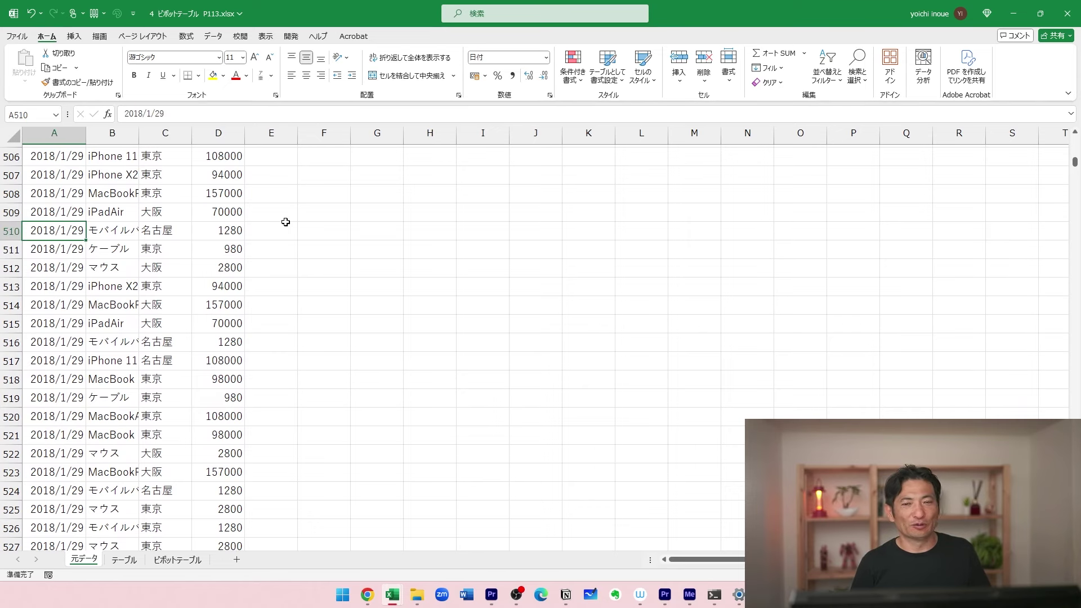
# Jump from A510 to the last filled cell of the 日付 column and back up to A1.
pyautogui.hotkey('ctrl', 'Down')
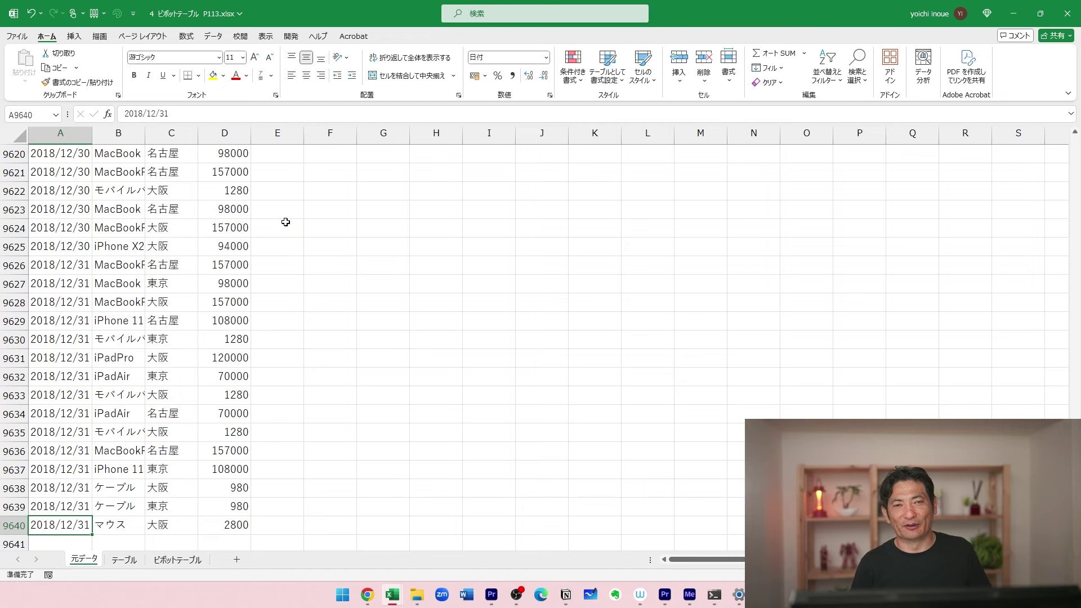
pyautogui.hotkey('ctrl', 'Up')
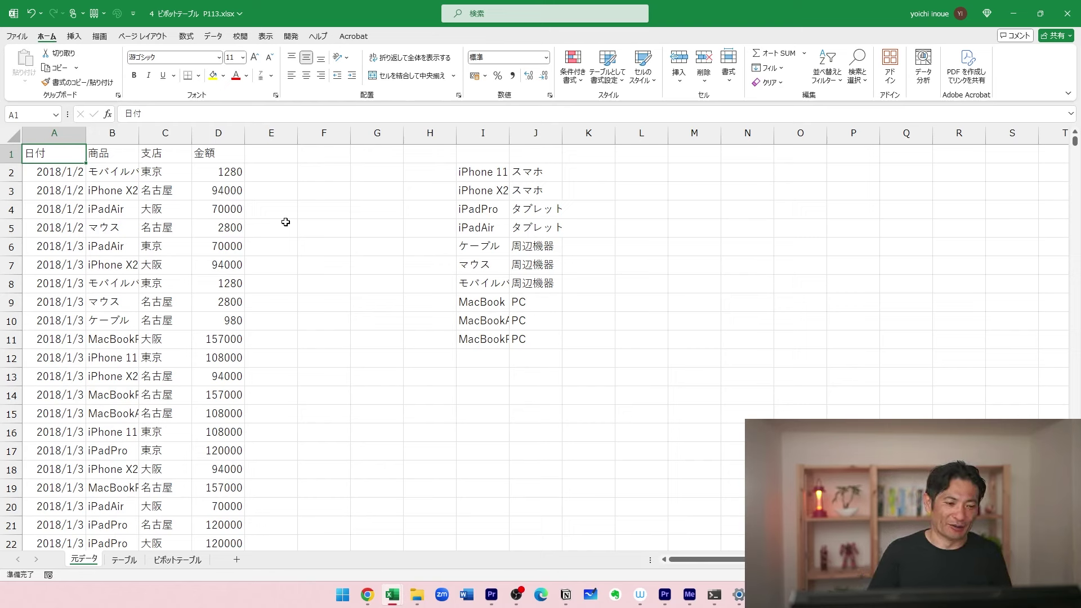
# Extend the selection from A1 across the header row to D1 and shrink it back, repeating this once more.
pyautogui.hotkey('shift', 'Right')
pyautogui.hotkey('shift', 'Right')
pyautogui.hotkey('shift', 'Right')
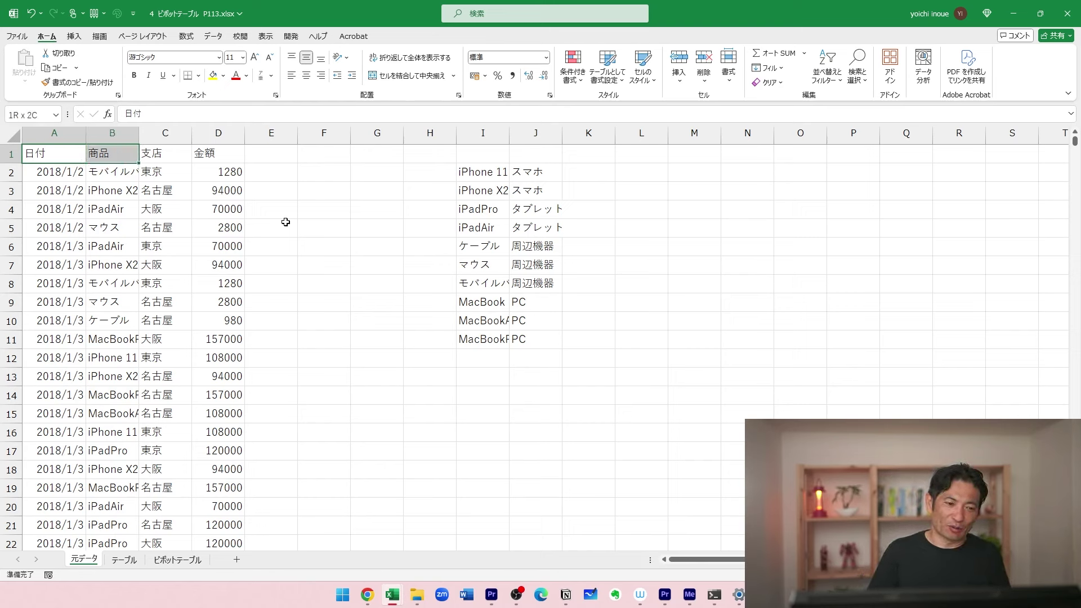
pyautogui.hotkey('shift', 'Left')
pyautogui.hotkey('shift', 'Left')
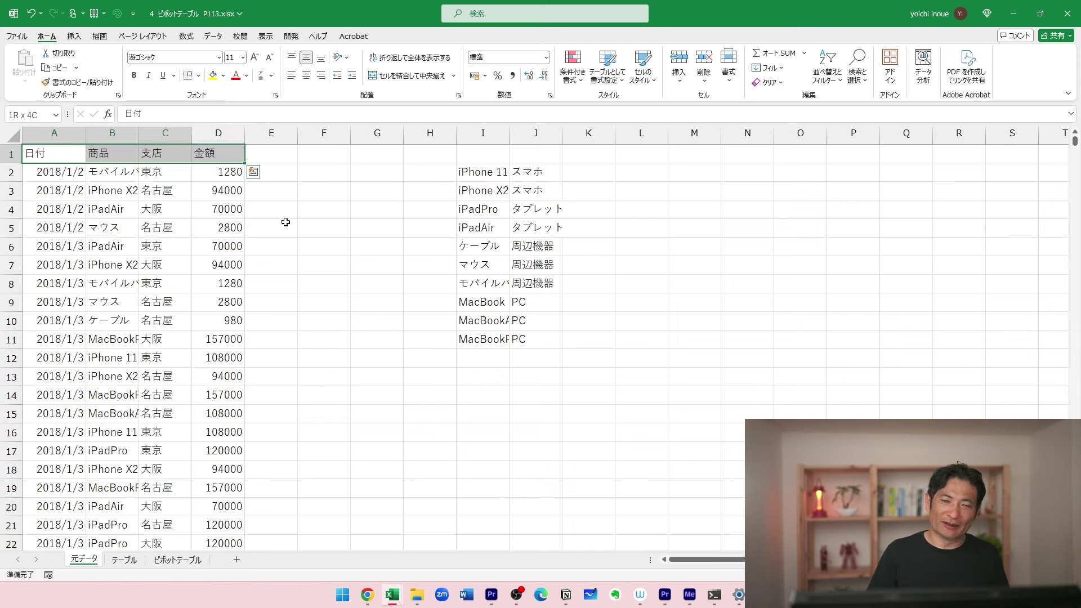
pyautogui.hotkey('shift', 'Right')
pyautogui.hotkey('shift', 'Right')
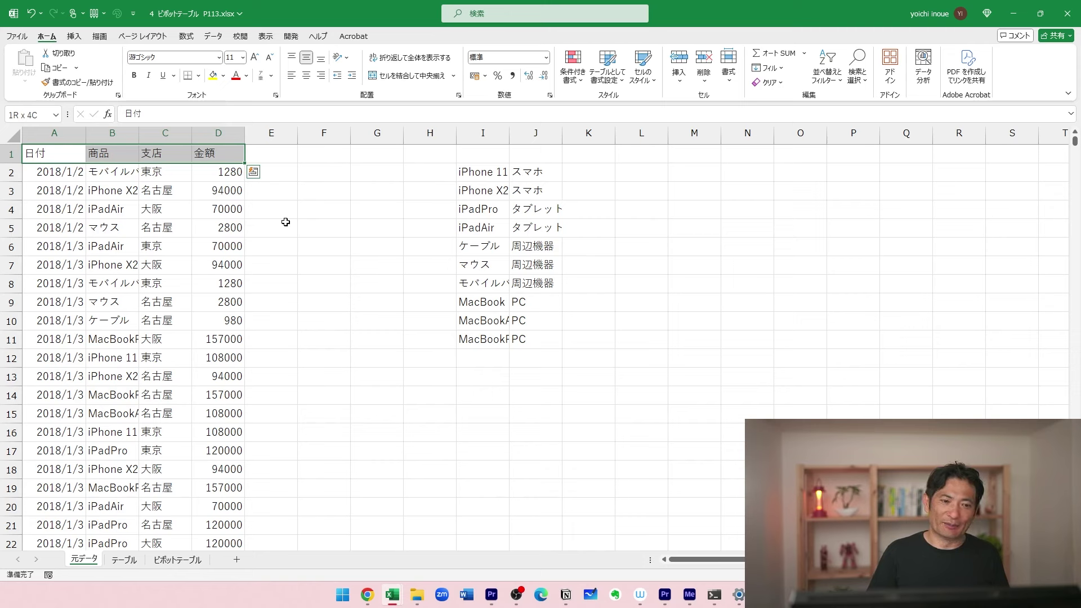
pyautogui.hotkey('shift', 'Left')
pyautogui.hotkey('shift', 'Left')
pyautogui.hotkey('shift', 'Left')
# Make A3 active, extend the selection several rows down the 日付 column, and shrink it back to A3.
pyautogui.press('Down')
pyautogui.press('Down')
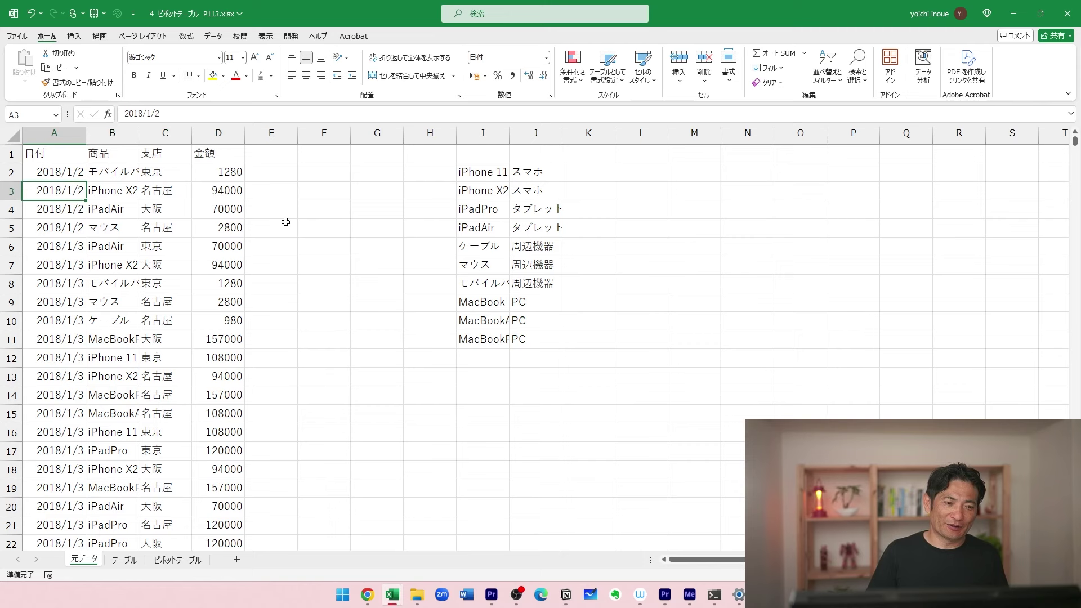
pyautogui.hotkey('shift', 'Down')
pyautogui.hotkey('shift', 'Down')
pyautogui.hotkey('shift', 'Down')
pyautogui.hotkey('shift', 'Down')
pyautogui.hotkey('shift', 'Down')
pyautogui.hotkey('shift', 'Up')
pyautogui.hotkey('shift', 'Up')
pyautogui.hotkey('shift', 'Up')
pyautogui.hotkey('shift', 'Up')
pyautogui.hotkey('shift', 'Up')
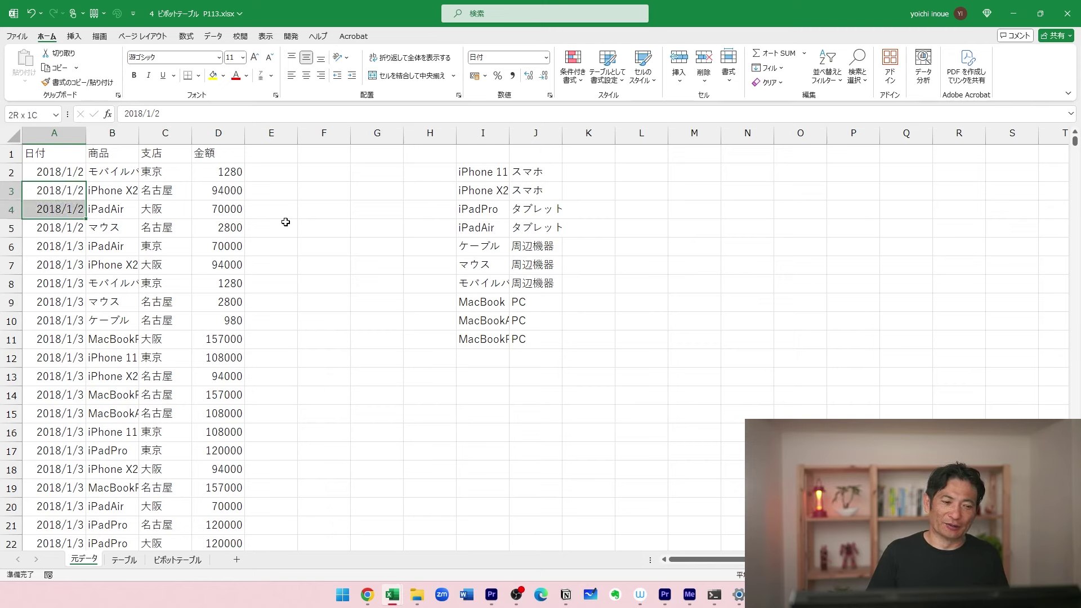
# Extend the selection from A3 across row 3, shrink it back to A3, and return to A1.
pyautogui.hotkey('shift', 'Right')
pyautogui.hotkey('shift', 'Right')
pyautogui.hotkey('shift', 'Right')
pyautogui.hotkey('shift', 'Right')
pyautogui.hotkey('shift', 'Left')
pyautogui.hotkey('shift', 'Left')
pyautogui.hotkey('shift', 'Left')
pyautogui.hotkey('shift', 'Left')
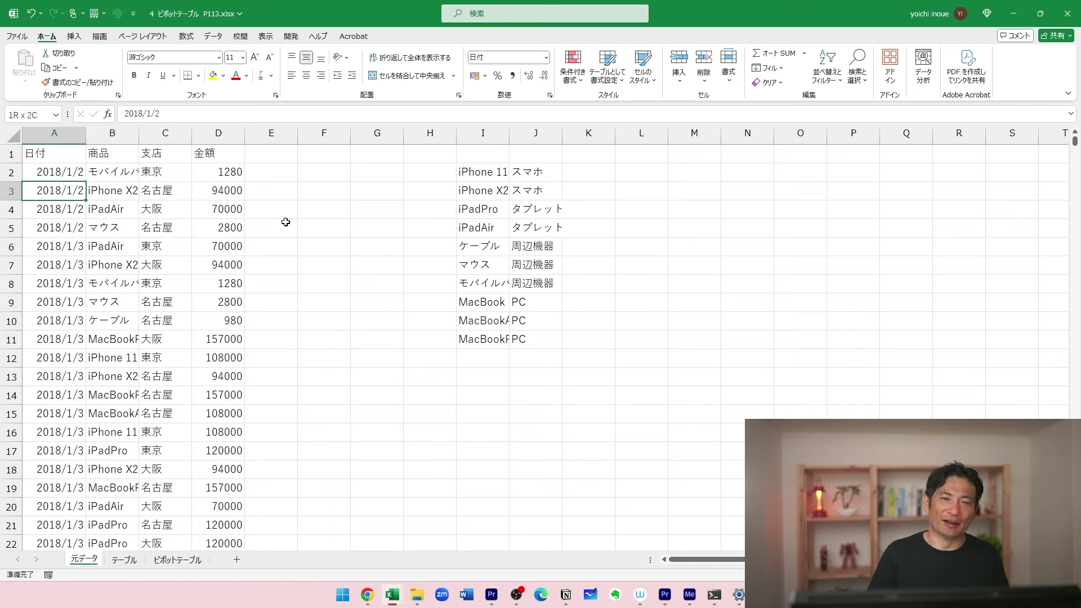
pyautogui.press('Up')
pyautogui.press('Up')
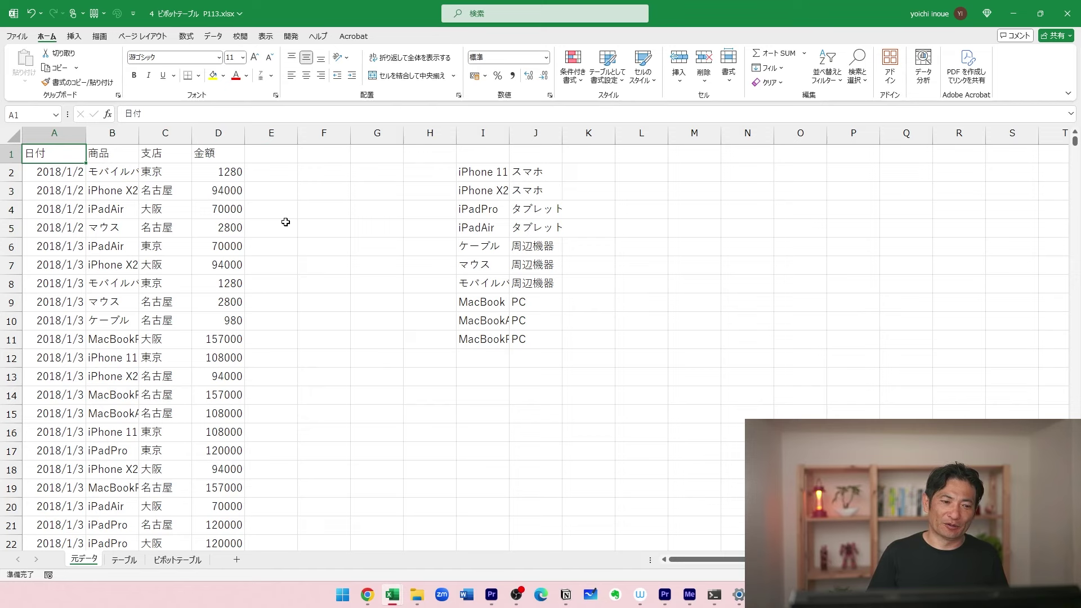
# Extend the selection from A1 to D1 and back, then to the end of the 日付 column's data and back to A1.
pyautogui.hotkey('shift', 'Right')
pyautogui.hotkey('shift', 'Right')
pyautogui.hotkey('shift', 'Right')
pyautogui.hotkey('shift', 'Left')
pyautogui.hotkey('shift', 'Left')
pyautogui.hotkey('shift', 'Left')
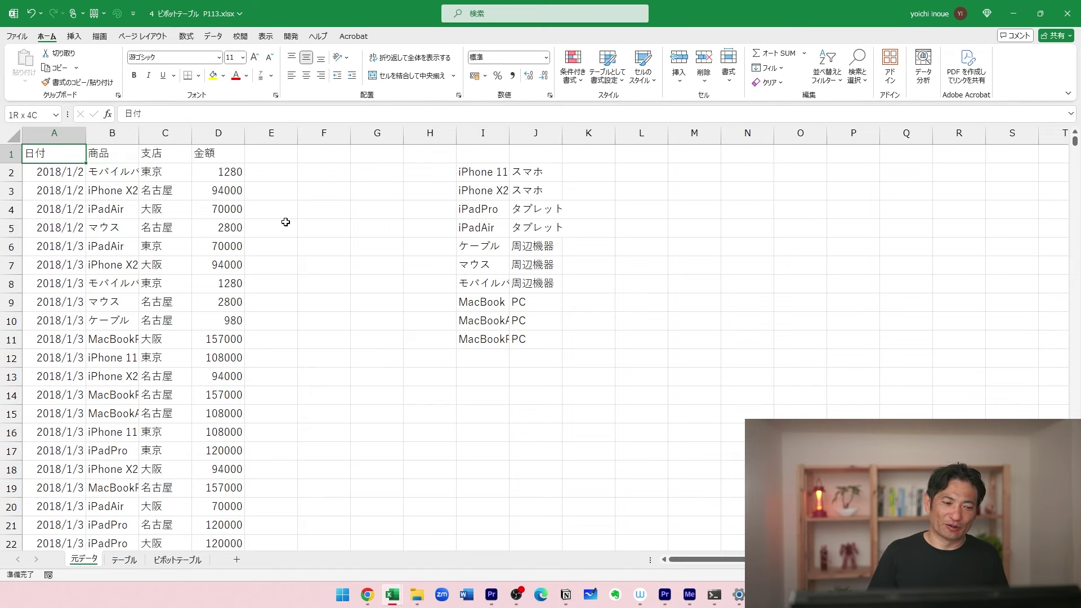
pyautogui.hotkey('ctrl', 'shift', 'Down')
pyautogui.hotkey('ctrl', 'shift', 'Up')
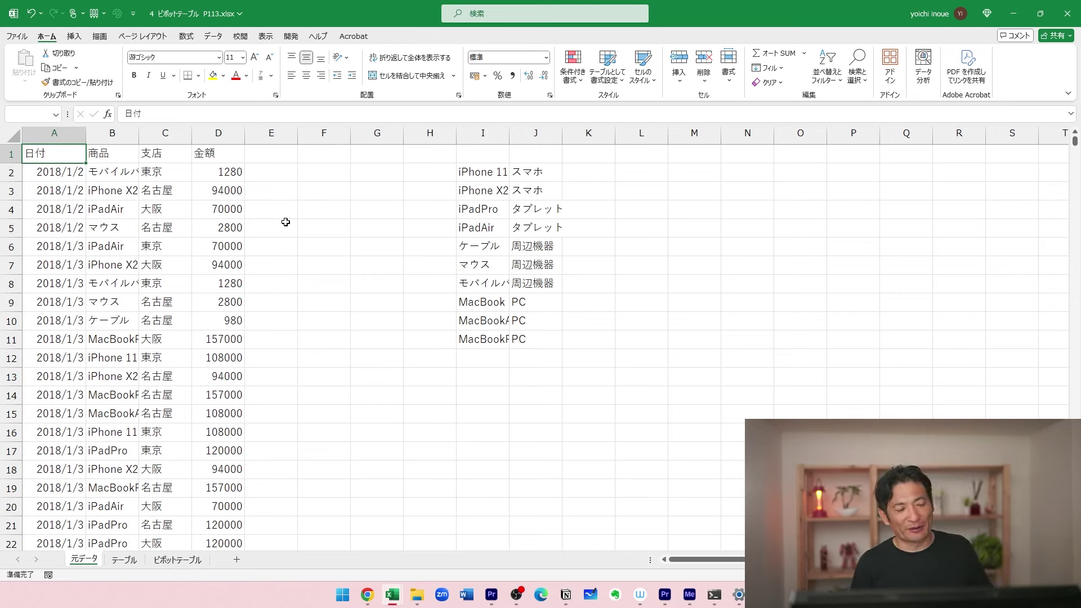
# Apply bold to the header cells A1:D1 and undo the formatting.
pyautogui.moveTo(64, 156); pyautogui.dragTo(219, 163)
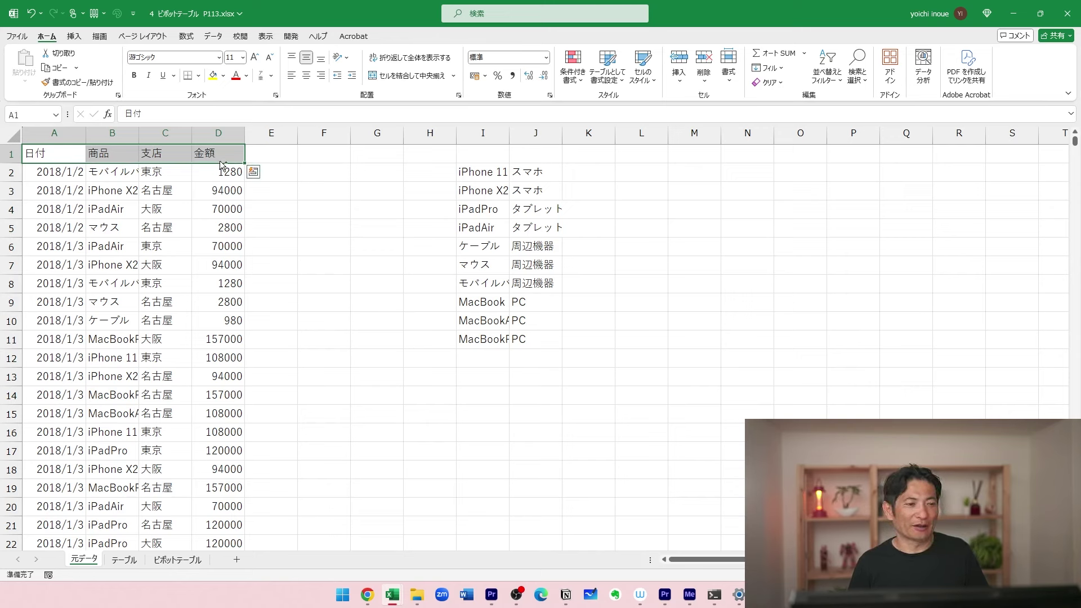
pyautogui.hotkey('ctrl', 'b')
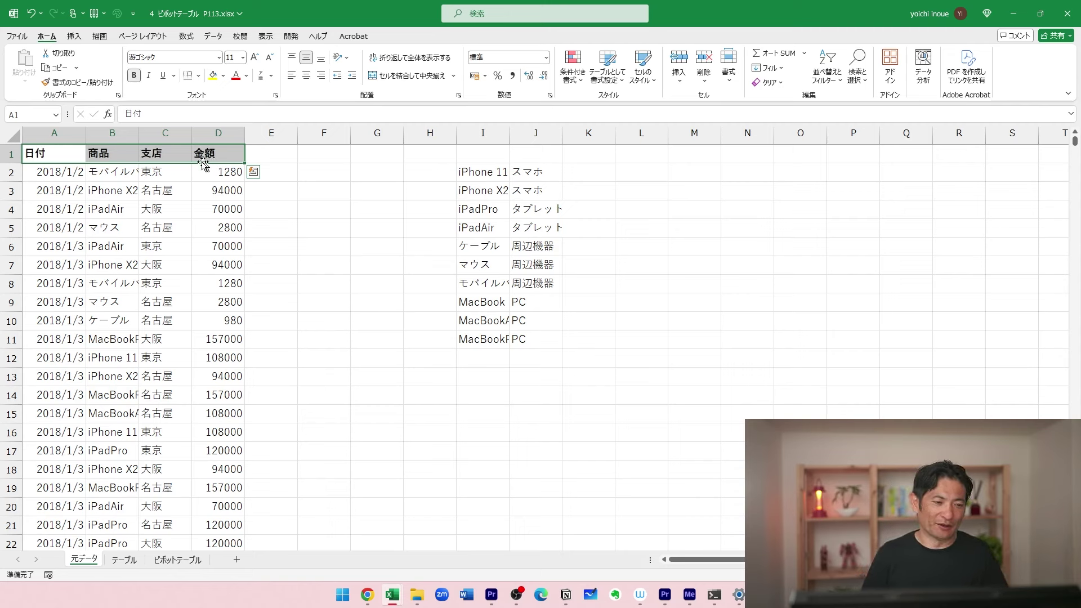
pyautogui.hotkey('ctrl', 'z')
# Auto-fit the width of the 商品 column (B) to its contents and select cell E2.
pyautogui.click(121, 214)
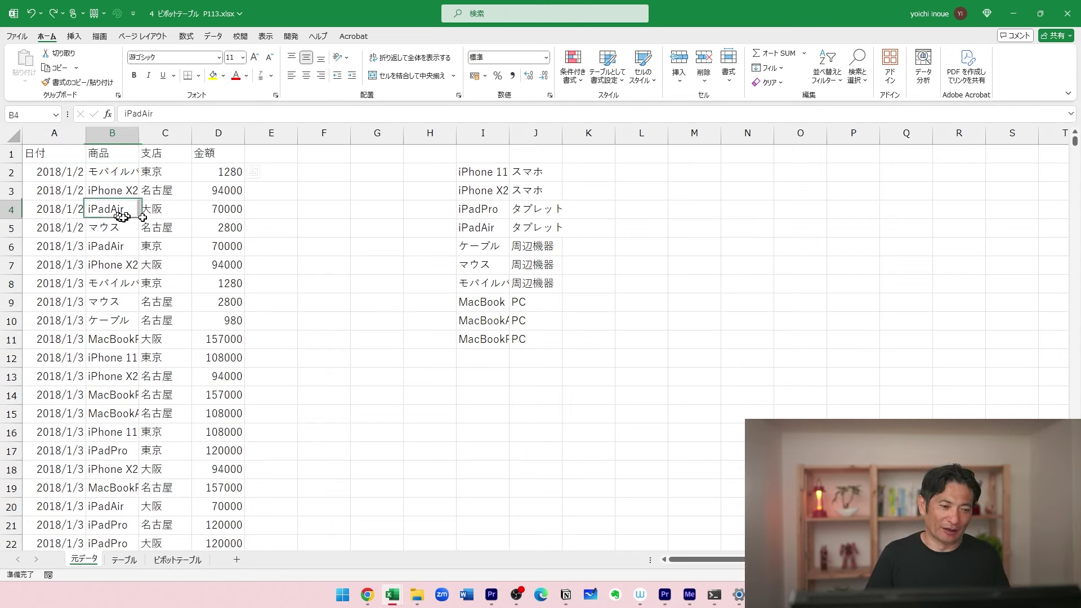
pyautogui.doubleClick(135, 134)
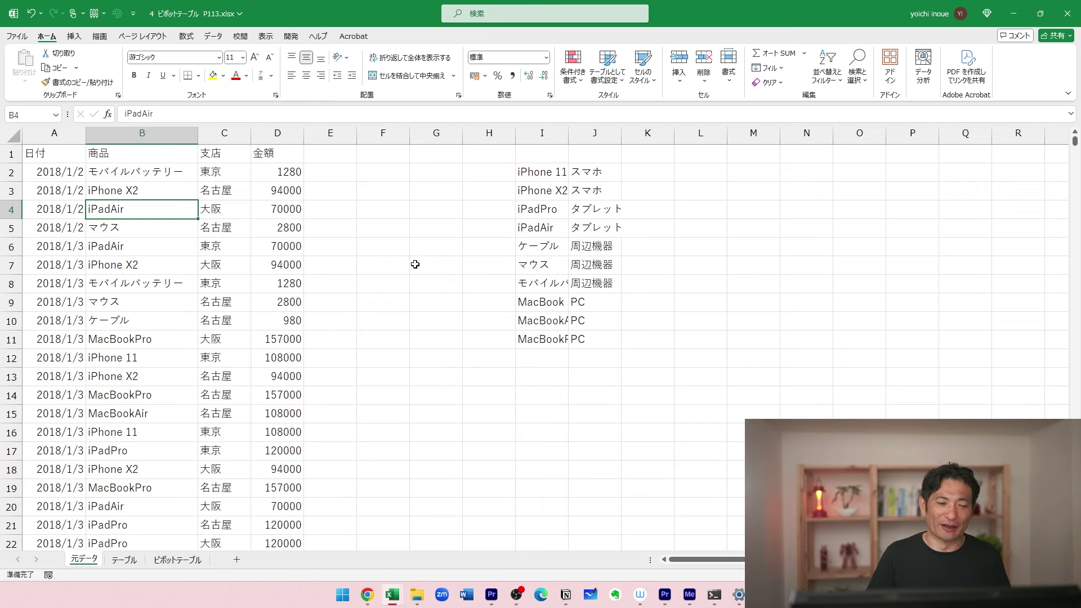
pyautogui.click(336, 177)
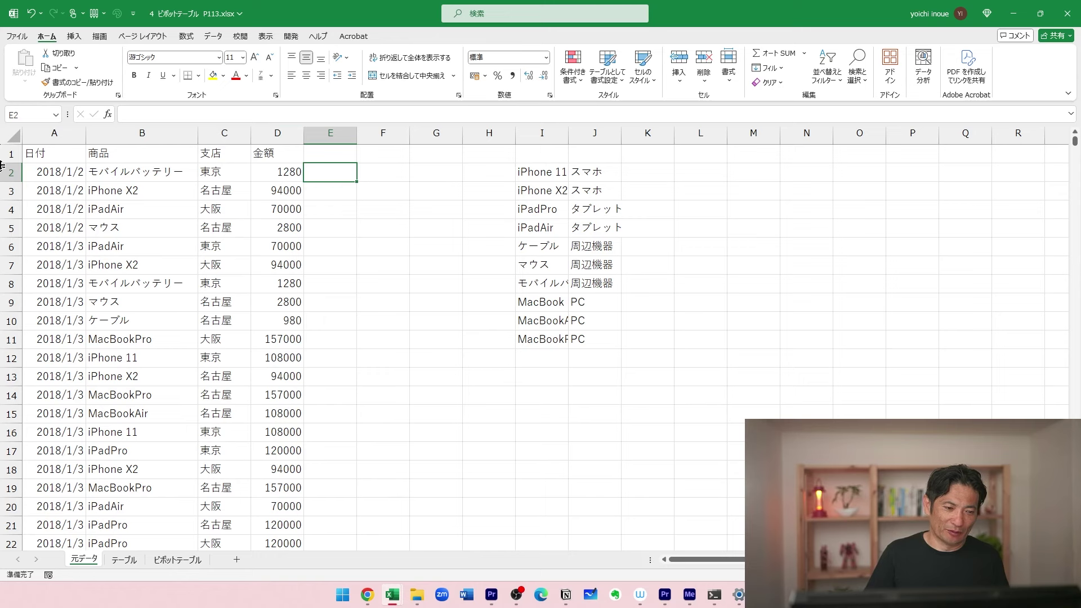
# Select A2, go down to A3, and move the active cell across row 3 and back to A3.
pyautogui.click(79, 172)
pyautogui.press('Down')
pyautogui.press('Right')
pyautogui.press('Right')
pyautogui.press('Left')
pyautogui.press('Left')
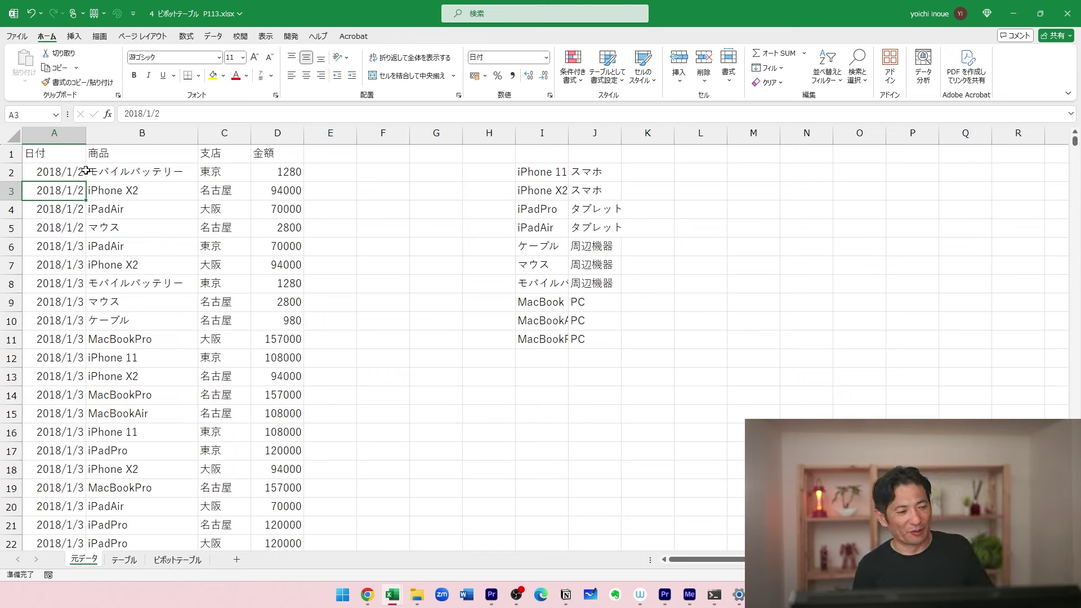
# Move the active cell across row 3 and back to A3, and select the entire row 3.
pyautogui.press('Right')
pyautogui.press('Right')
pyautogui.press('Left')
pyautogui.press('Left')
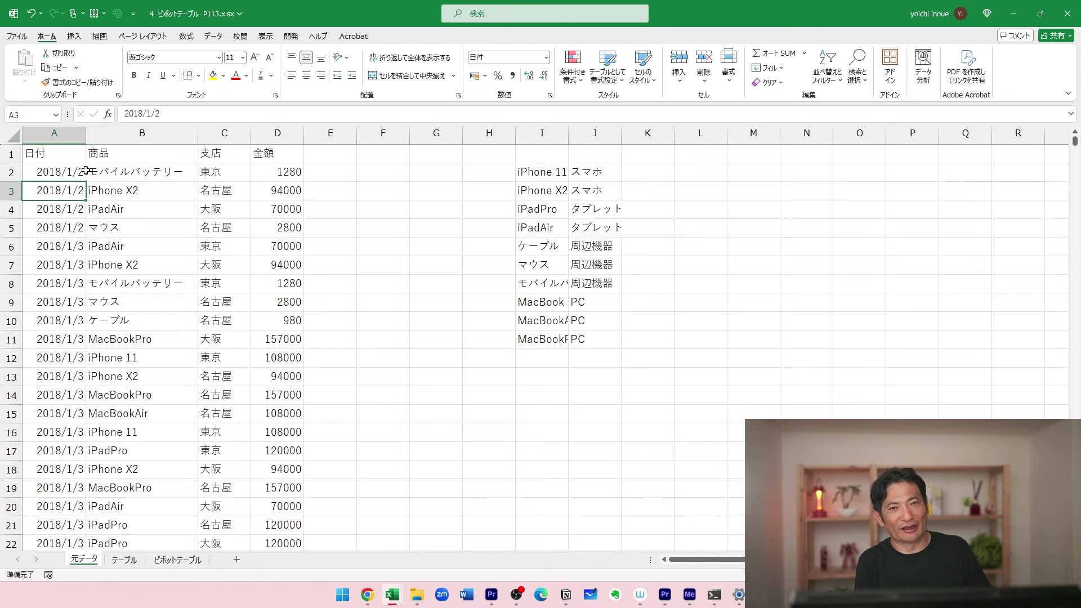
pyautogui.hotkey('shift', 'space')
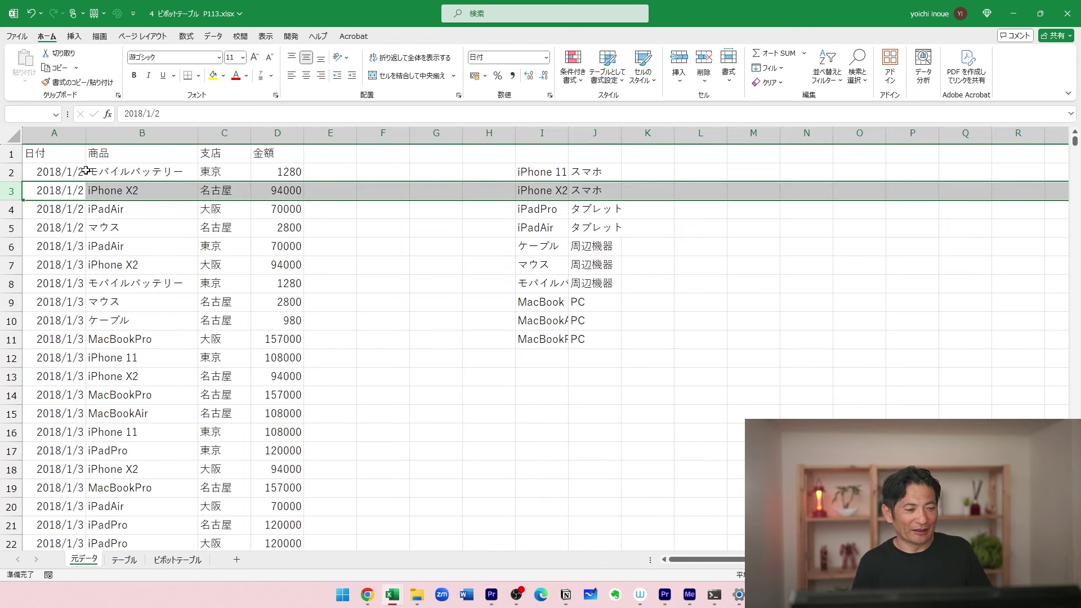
# Move down column A and select the entire row 7, then the entire row 11.
pyautogui.press('Down')
pyautogui.press('Down')
pyautogui.press('Down')
pyautogui.press('Down')
pyautogui.hotkey('shift', 'space')
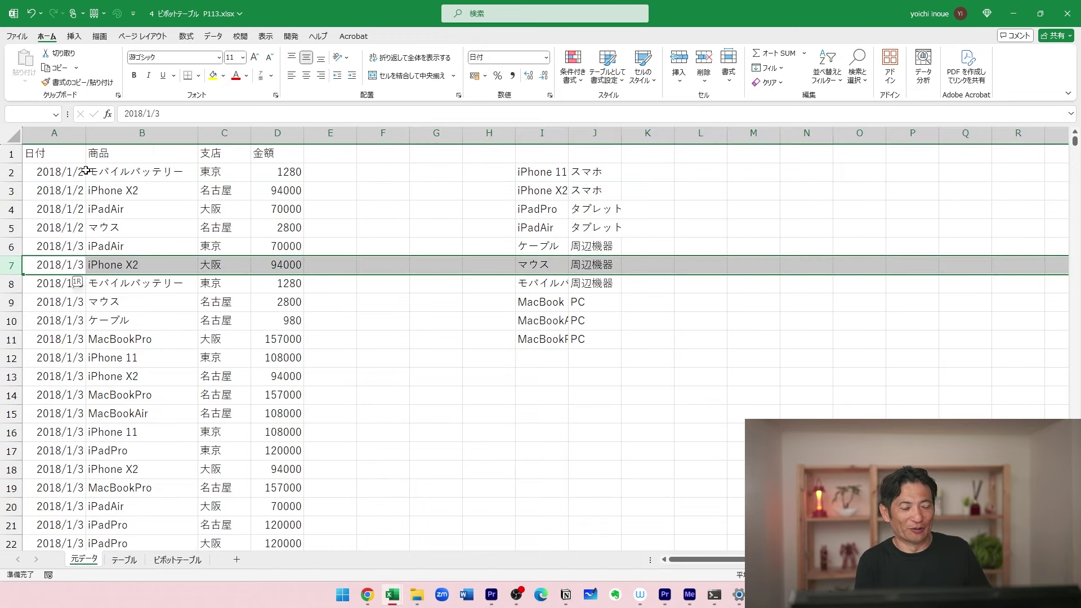
pyautogui.press('Down')
pyautogui.press('Down')
pyautogui.press('Down')
pyautogui.press('Down')
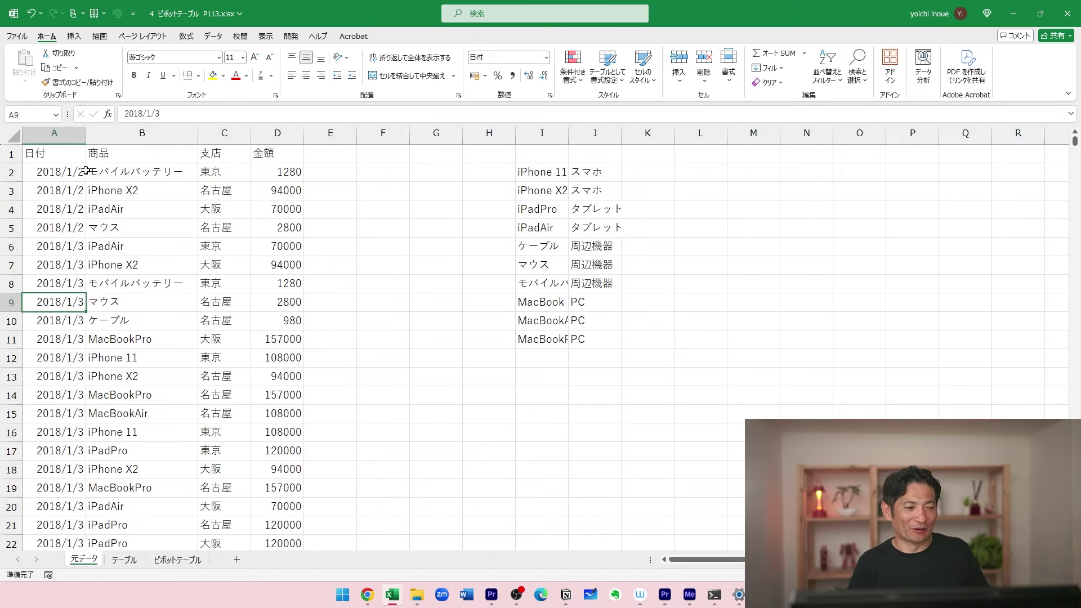
pyautogui.hotkey('shift', 'space')
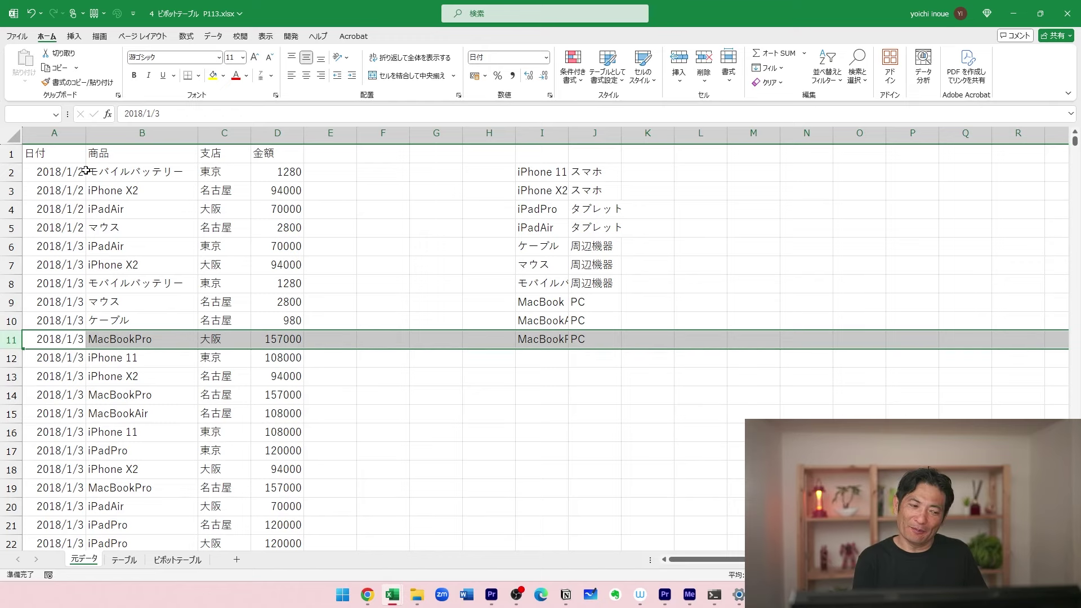
# Select the contiguous rows 2 to 14, then replace that selection with the non-adjacent rows 2, 4, 6, 9, 12 and 14.
pyautogui.click(10, 172)
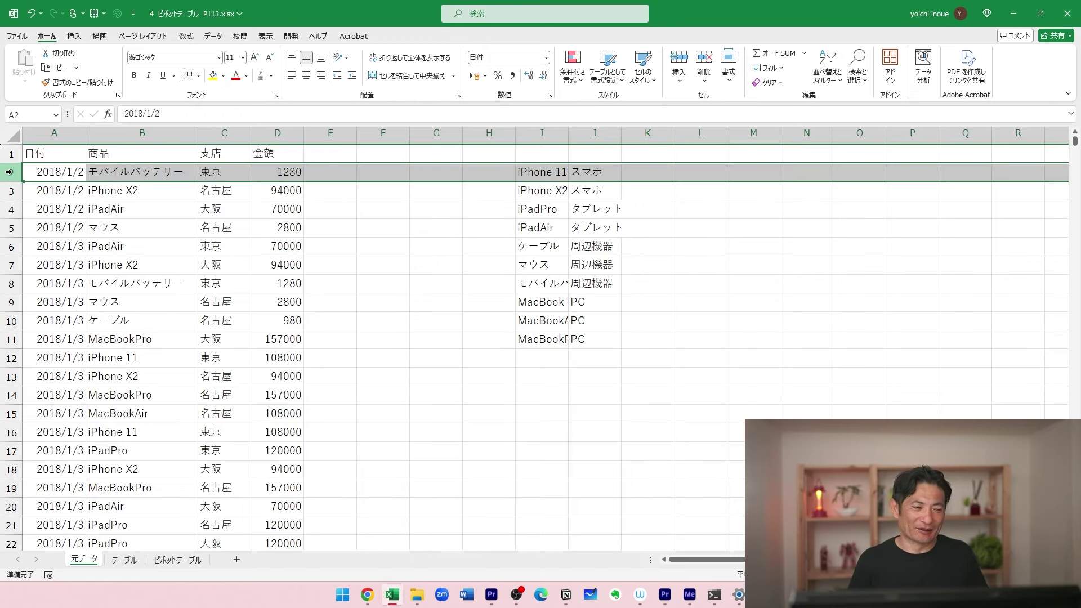
pyautogui.keyDown('shift'); pyautogui.click(9, 395); pyautogui.keyUp('shift')
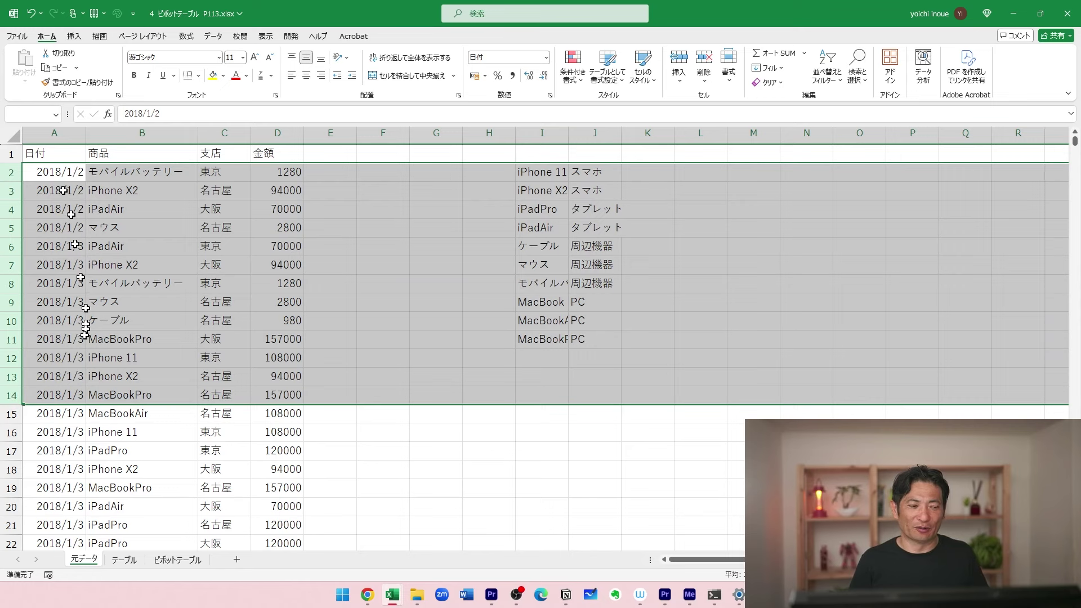
pyautogui.click(10, 173)
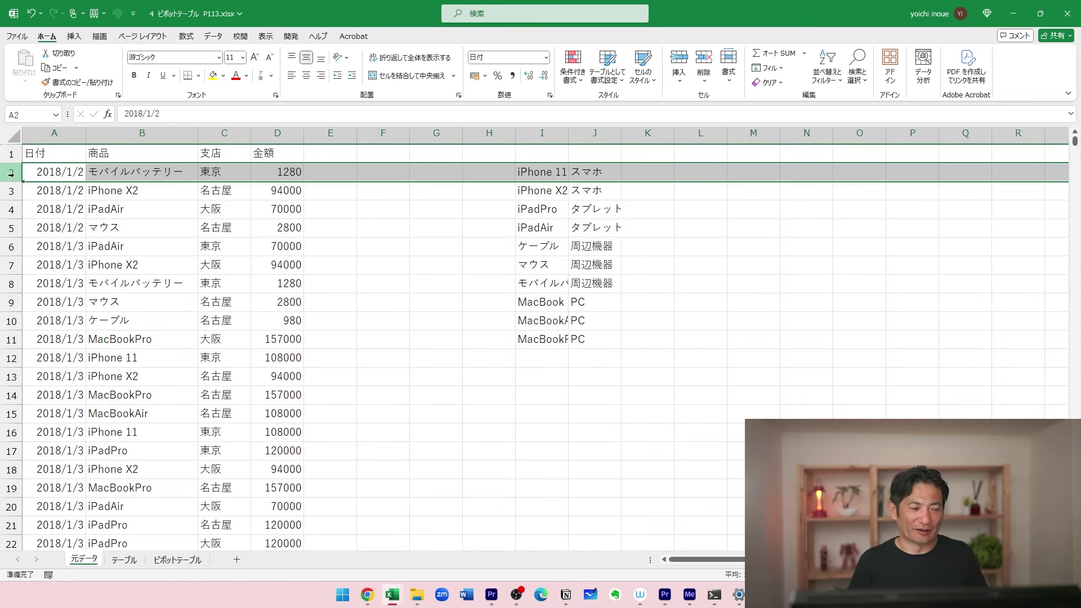
pyautogui.keyDown('ctrl'); pyautogui.click(12, 209); pyautogui.keyUp('ctrl')
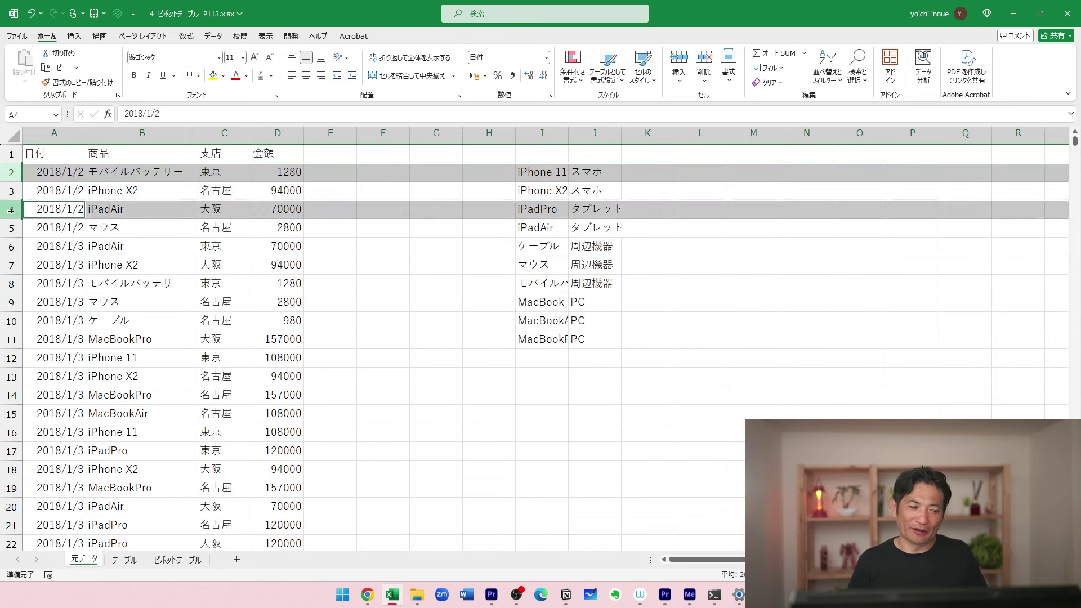
pyautogui.keyDown('ctrl'); pyautogui.click(12, 247); pyautogui.keyUp('ctrl')
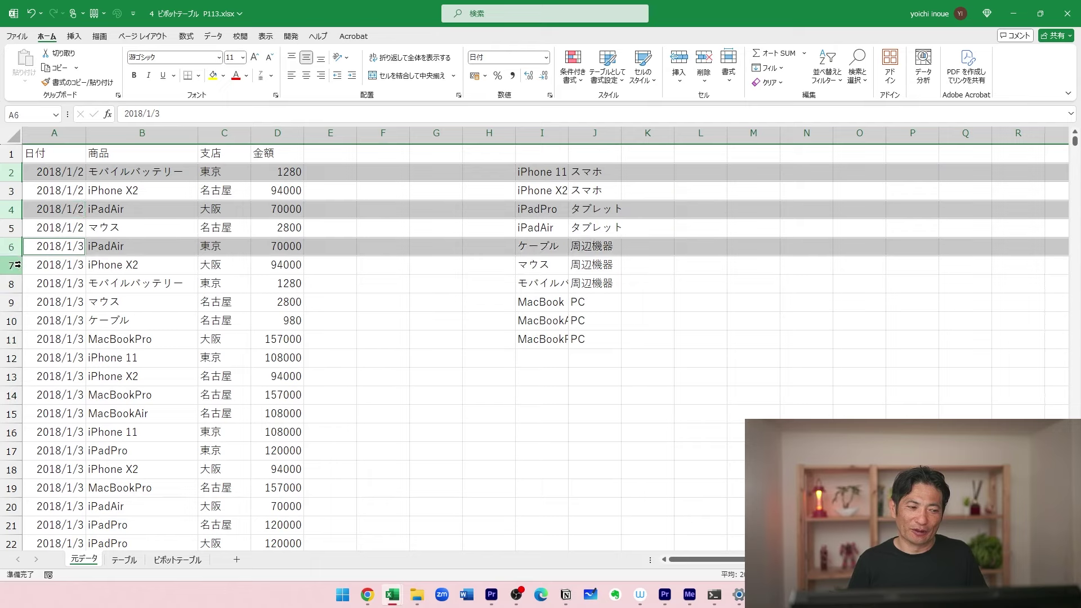
pyautogui.keyDown('ctrl'); pyautogui.click(12, 302); pyautogui.keyUp('ctrl')
pyautogui.keyDown('ctrl'); pyautogui.click(11, 358); pyautogui.keyUp('ctrl')
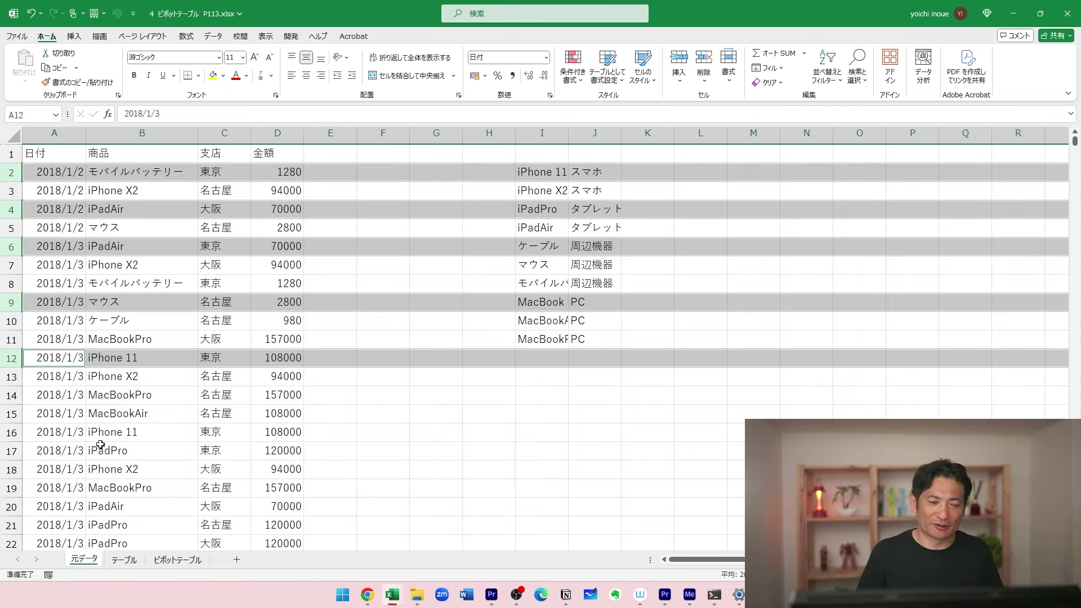
pyautogui.keyDown('ctrl'); pyautogui.click(11, 396); pyautogui.keyUp('ctrl')
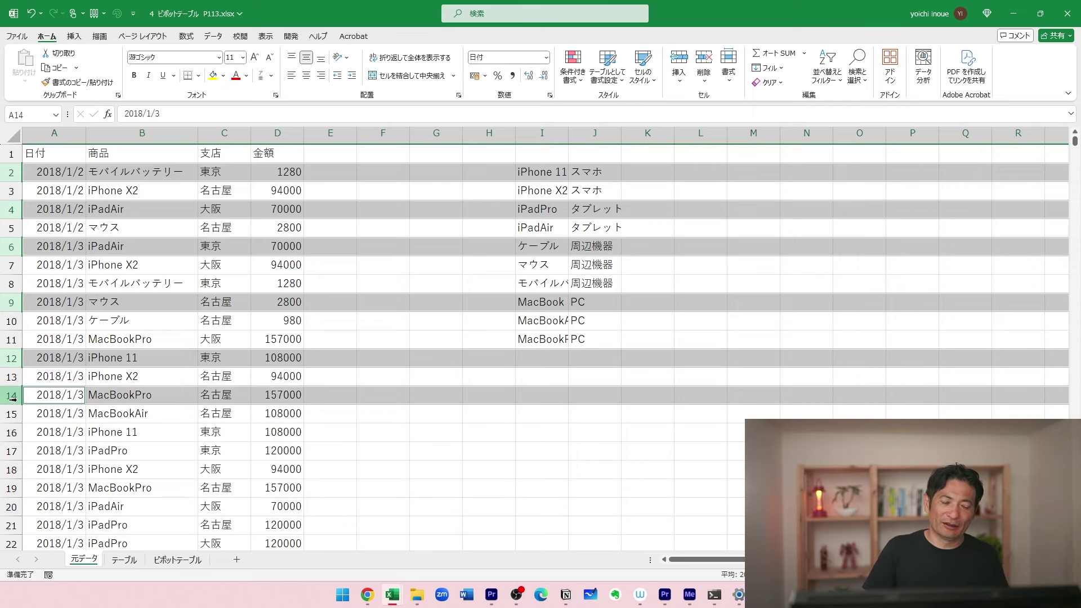
# Select the non-adjacent cells B3, B5, D5, D8, B9, B13 and D13 together, and clear the multiple selection by selecting F10.
pyautogui.click(142, 414)
pyautogui.click(142, 189)
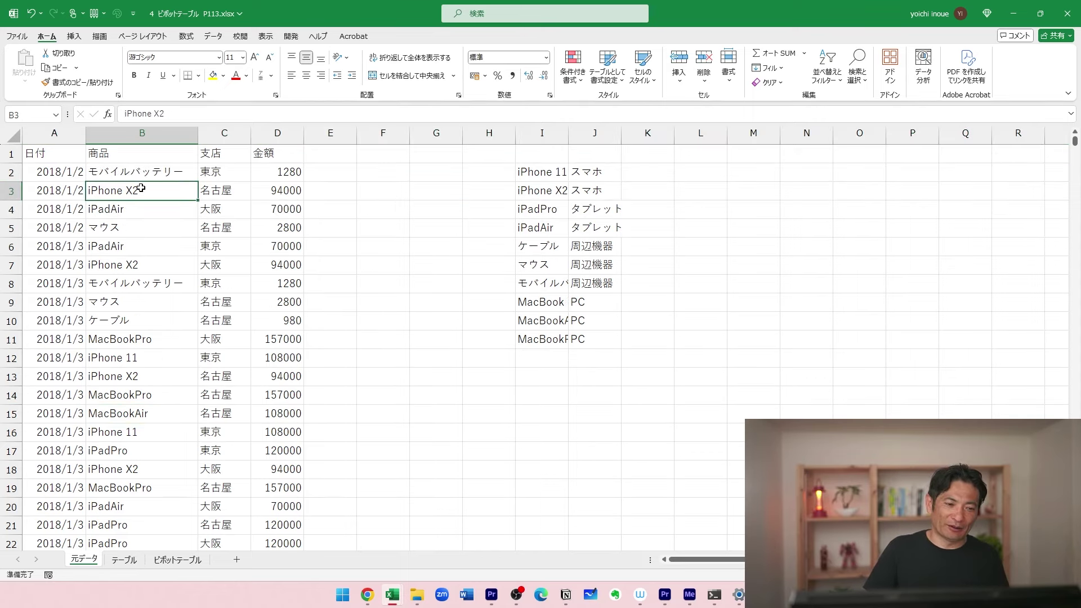
pyautogui.keyDown('ctrl'); pyautogui.click(151, 228); pyautogui.keyUp('ctrl')
pyautogui.keyDown('ctrl'); pyautogui.click(282, 228); pyautogui.keyUp('ctrl')
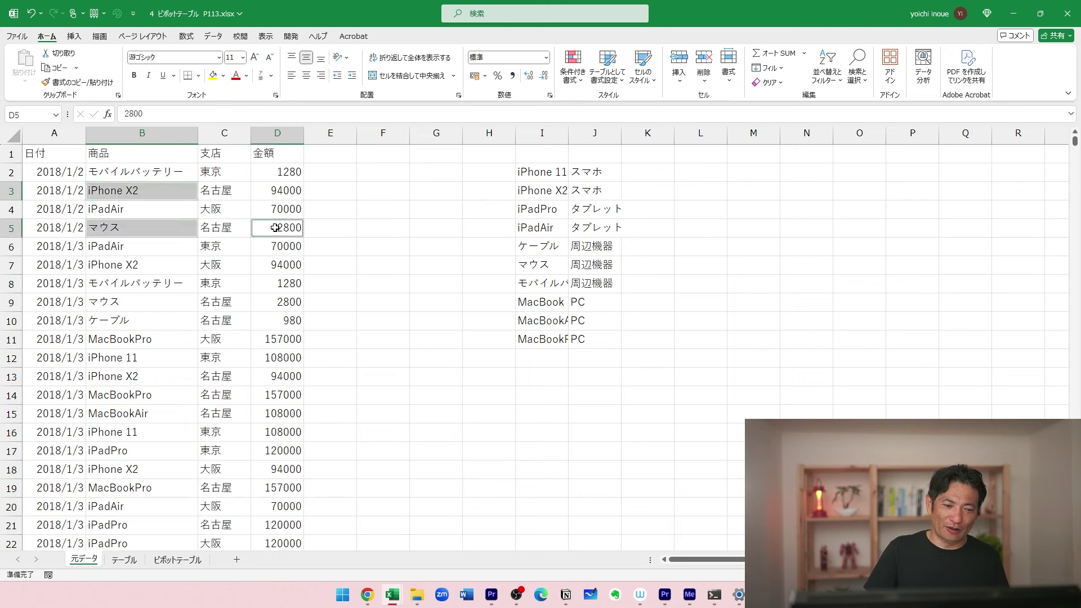
pyautogui.keyDown('ctrl'); pyautogui.click(275, 282); pyautogui.keyUp('ctrl')
pyautogui.keyDown('ctrl'); pyautogui.click(144, 303); pyautogui.keyUp('ctrl')
pyautogui.keyDown('ctrl'); pyautogui.click(147, 376); pyautogui.keyUp('ctrl')
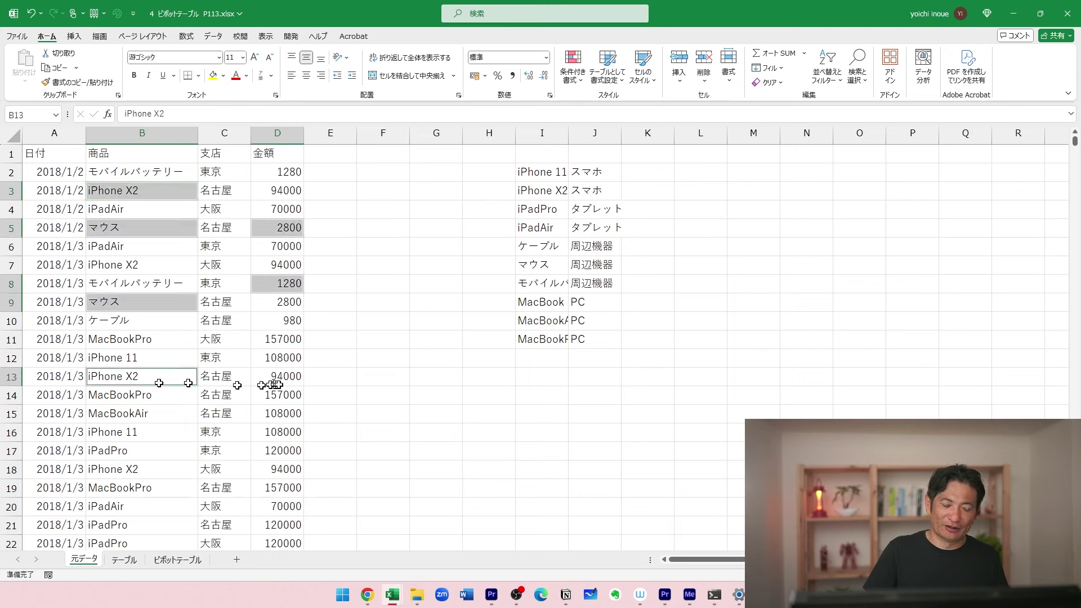
pyautogui.keyDown('ctrl'); pyautogui.click(284, 382); pyautogui.keyUp('ctrl')
pyautogui.click(389, 320)
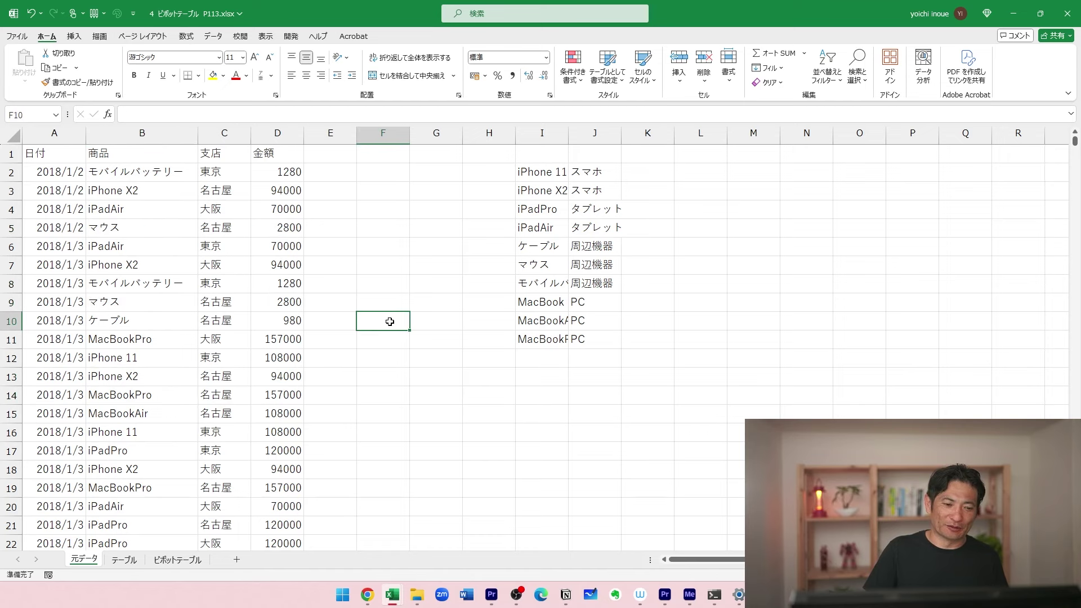
# Select the contiguous range B6:B15 in the 商品 column, and release it by selecting B20.
pyautogui.click(182, 245)
pyautogui.keyDown('shift'); pyautogui.click(169, 415); pyautogui.keyUp('shift')
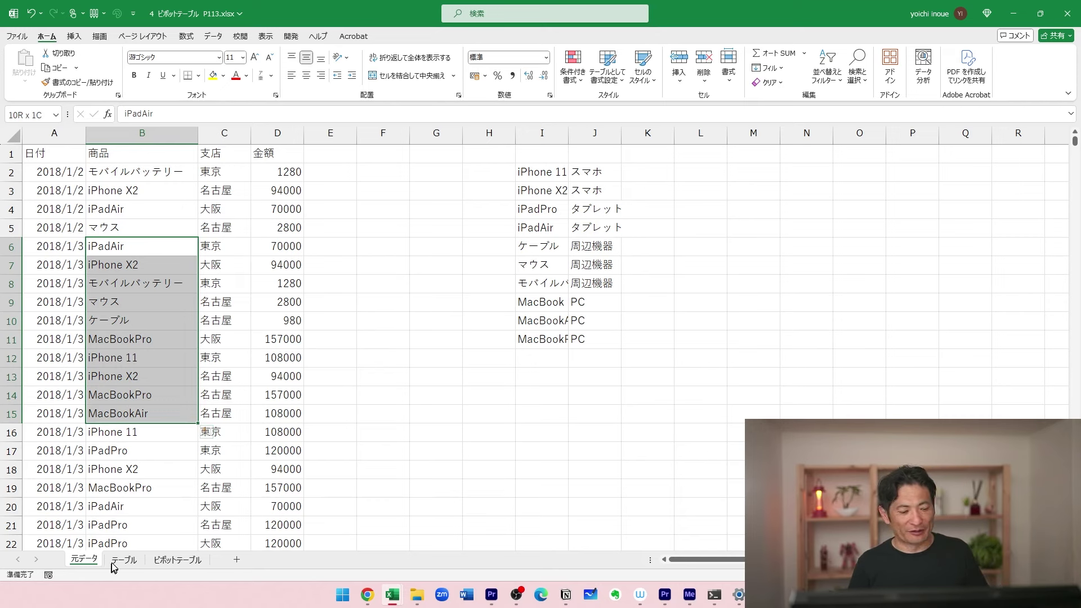
pyautogui.click(161, 505)
# Group the ピボットテーブル and テーブル worksheets with the 元データ worksheet, and select cell G10.
pyautogui.keyDown('ctrl'); pyautogui.click(169, 562); pyautogui.keyUp('ctrl')
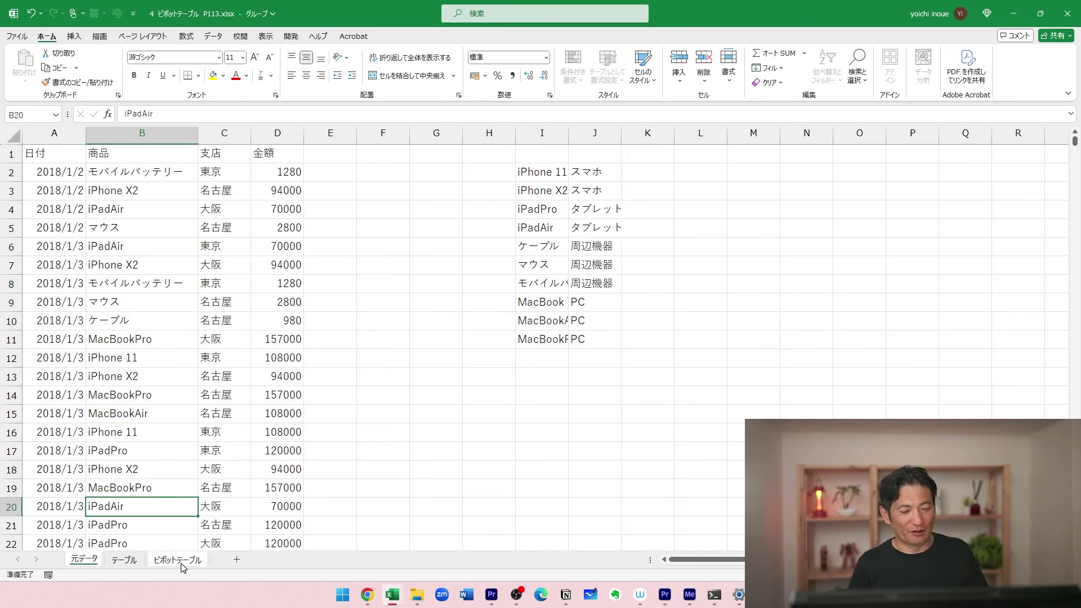
pyautogui.click(372, 505)
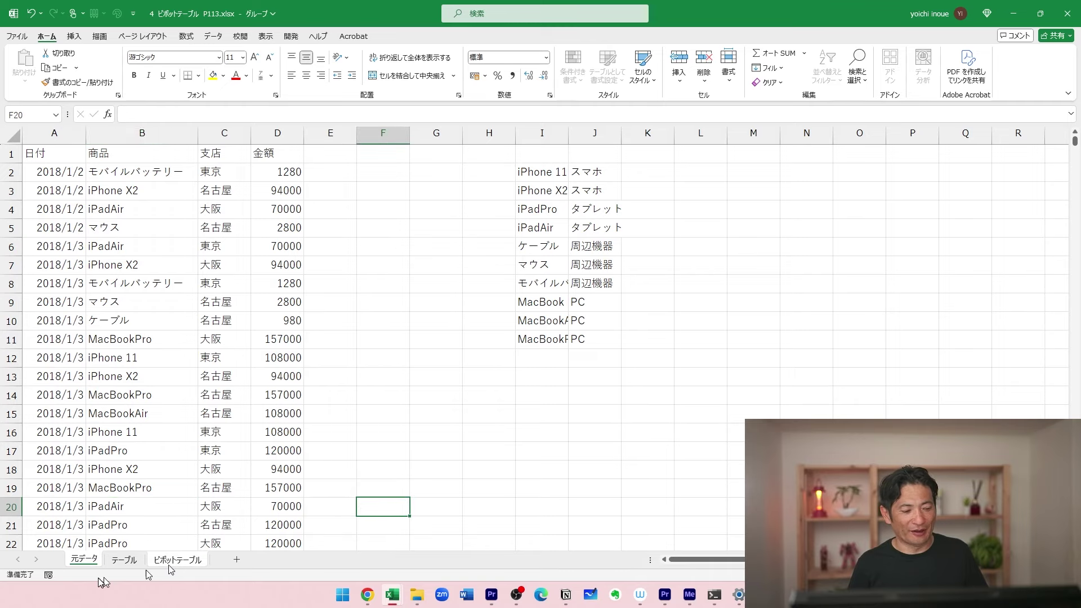
pyautogui.click(123, 560)
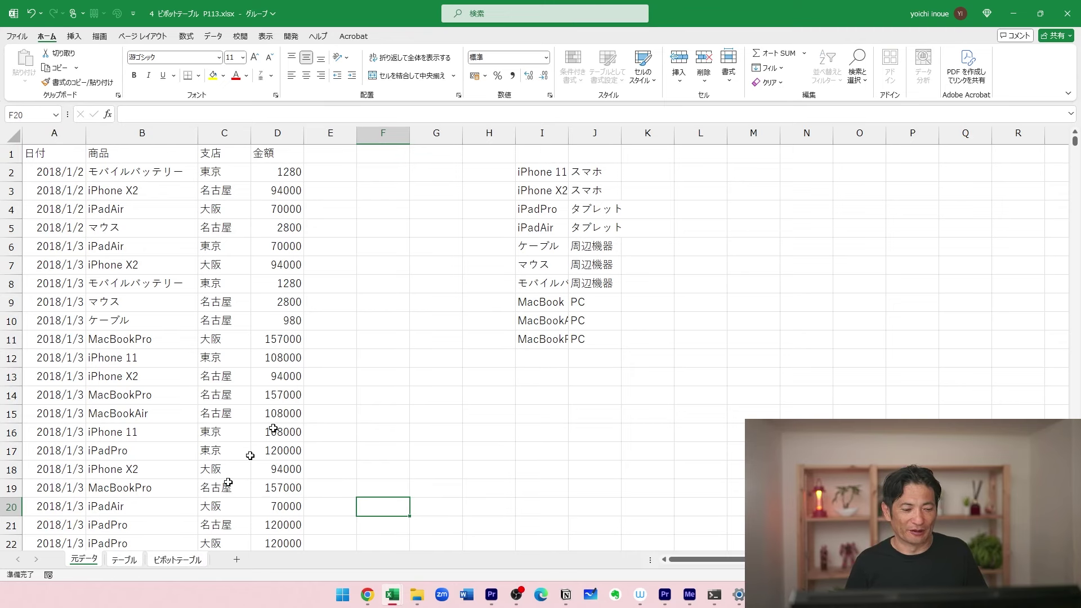
pyautogui.click(411, 325)
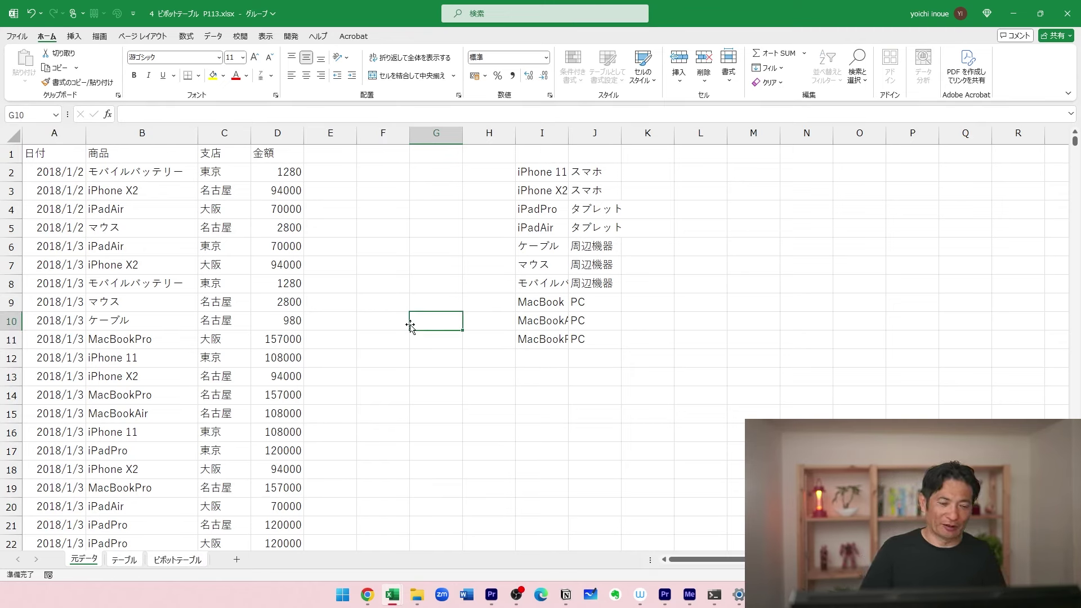
# Select the entire 金額 column from cell D4, then the entire row 4 from cell A4.
pyautogui.click(287, 206)
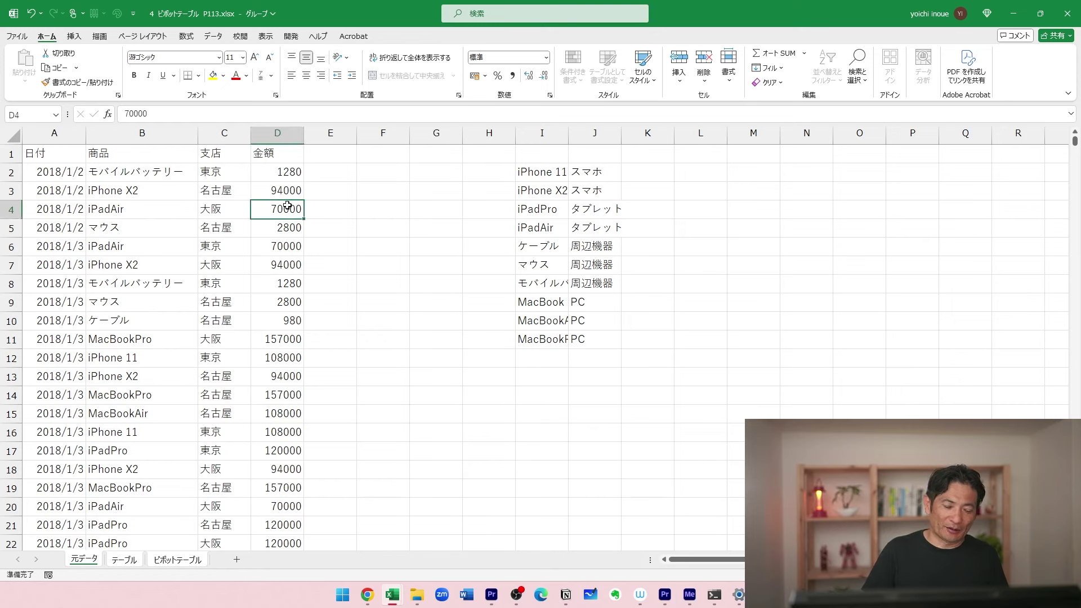
pyautogui.hotkey('ctrl', 'space')
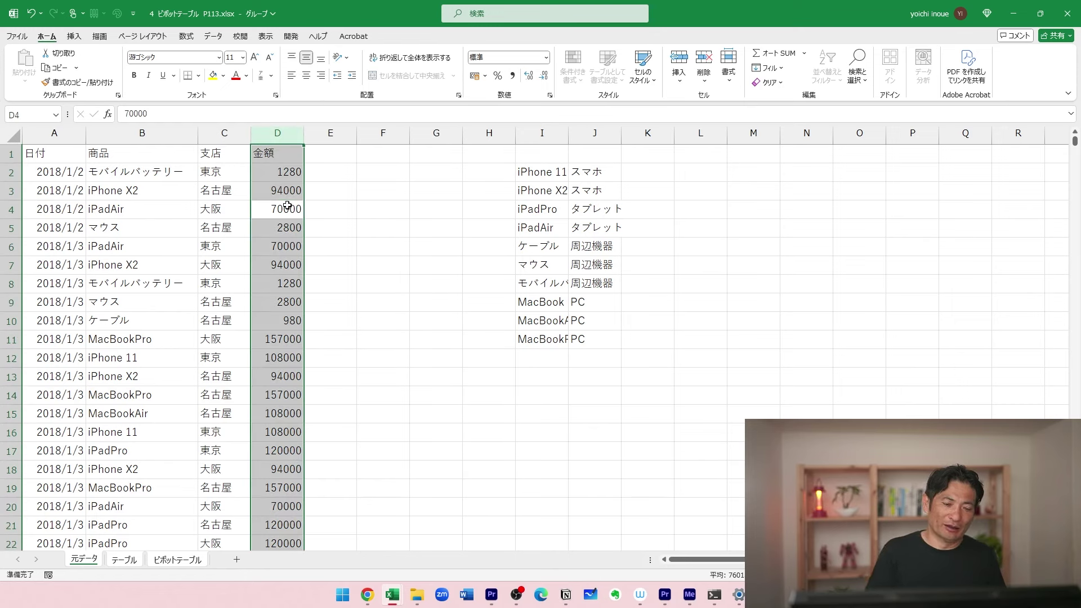
pyautogui.press('Left')
pyautogui.press('Left')
pyautogui.press('Left')
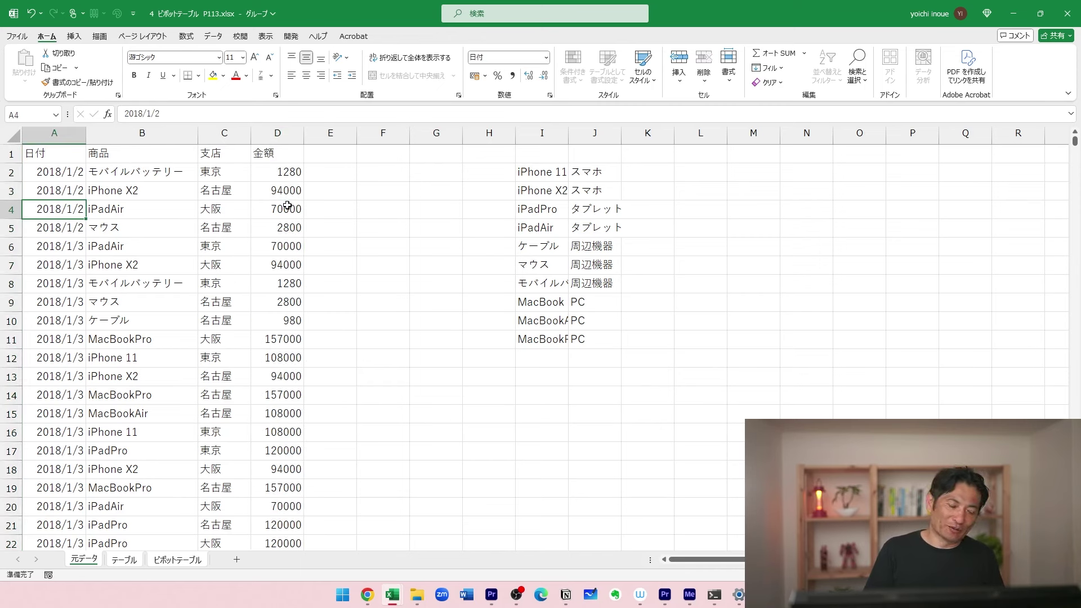
pyautogui.hotkey('shift', 'space')
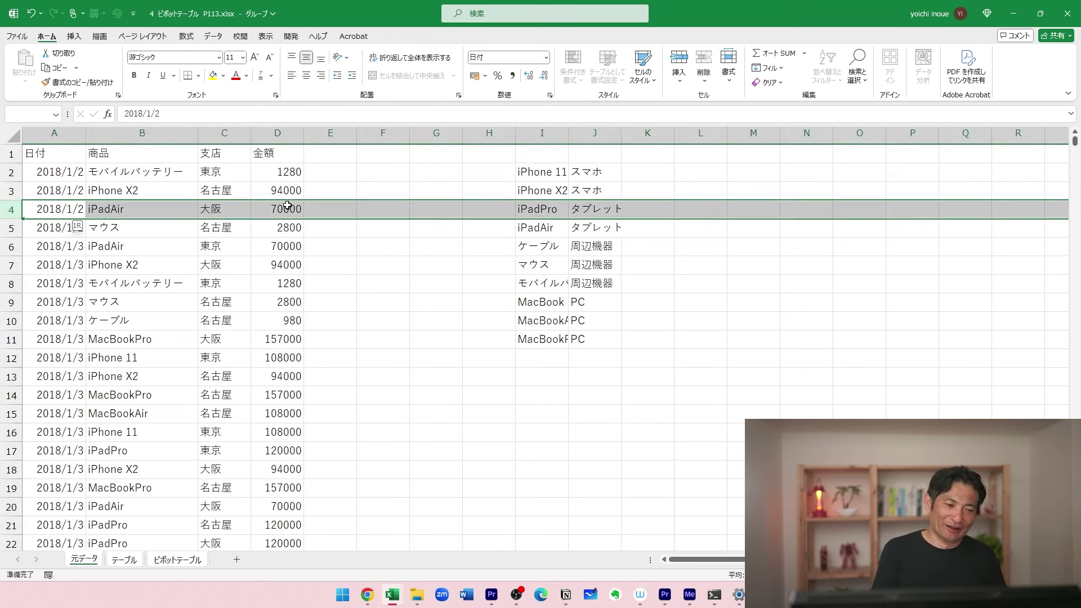
# Move down column A to A13, select its entire row, and move across to column C for another row selection.
pyautogui.press('Left')
pyautogui.press('Down')
pyautogui.press('Down')
pyautogui.press('Down')
pyautogui.press('Down')
pyautogui.press('Down')
pyautogui.press('Down')
pyautogui.press('Down')
pyautogui.press('Down')
pyautogui.press('Down')
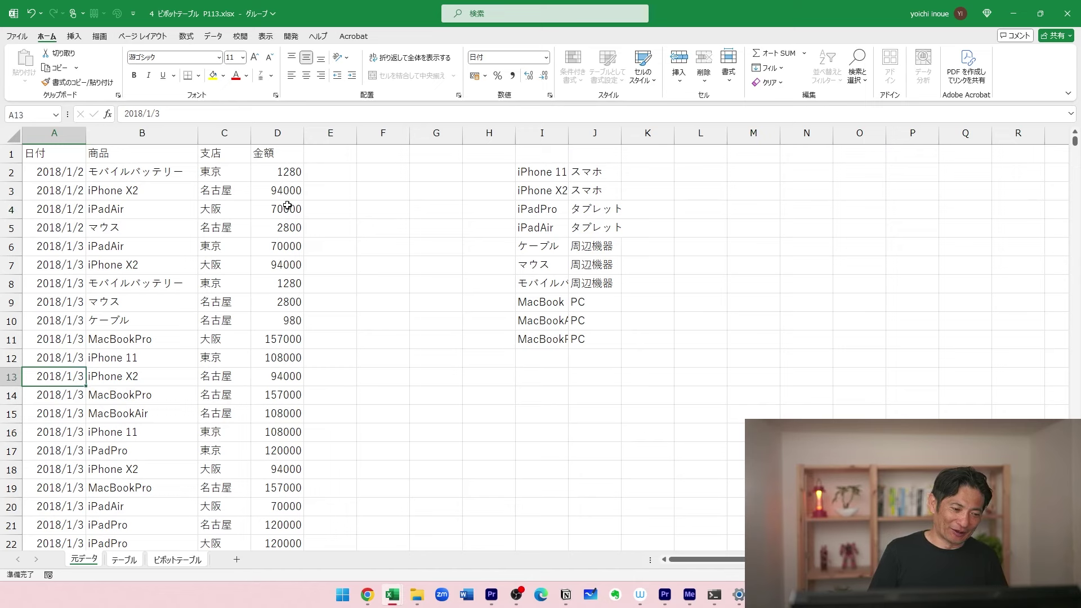
pyautogui.hotkey('shift', 'space')
pyautogui.press('Left')
pyautogui.press('Right')
pyautogui.press('Right')
pyautogui.hotkey('shift', 'space')
# Move the active cell up and down the 支店 column, then back and forth across the top data rows.
pyautogui.press('Up')
pyautogui.press('Up')
pyautogui.press('Up')
pyautogui.press('Up')
pyautogui.press('Up')
pyautogui.press('Up')
pyautogui.press('Up')
pyautogui.press('Up')
pyautogui.press('Up')
pyautogui.press('Up')
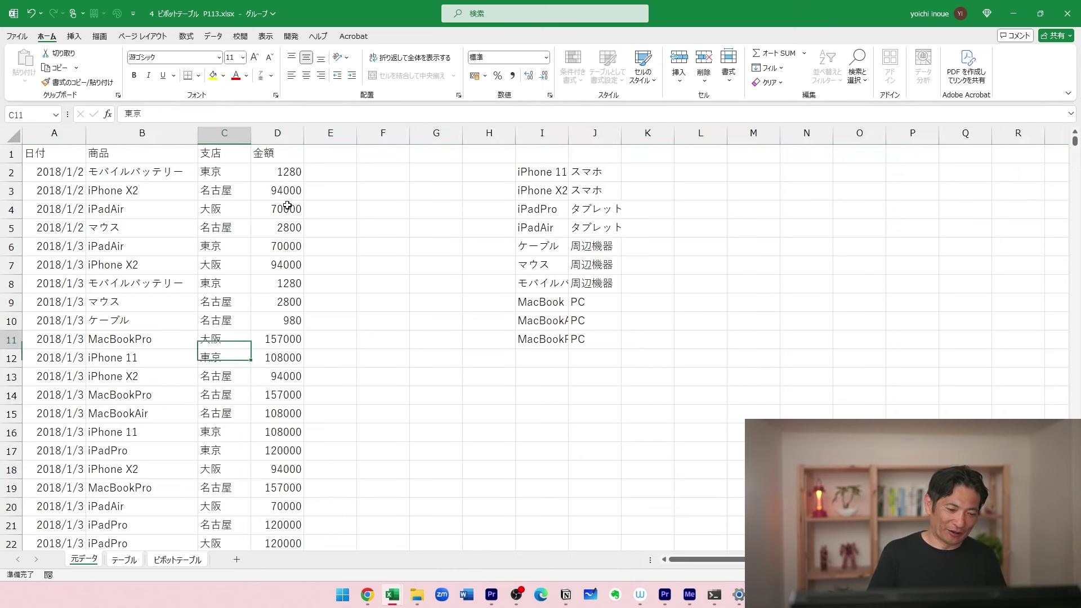
pyautogui.press('Down')
pyautogui.press('Down')
pyautogui.press('Down')
pyautogui.press('Down')
pyautogui.press('Down')
pyautogui.press('Up')
pyautogui.press('Up')
pyautogui.press('Up')
pyautogui.press('Up')
pyautogui.press('Up')
pyautogui.press('Up')
pyautogui.press('Left')
pyautogui.press('Left')
pyautogui.press('Right')
pyautogui.press('Right')
pyautogui.press('Right')
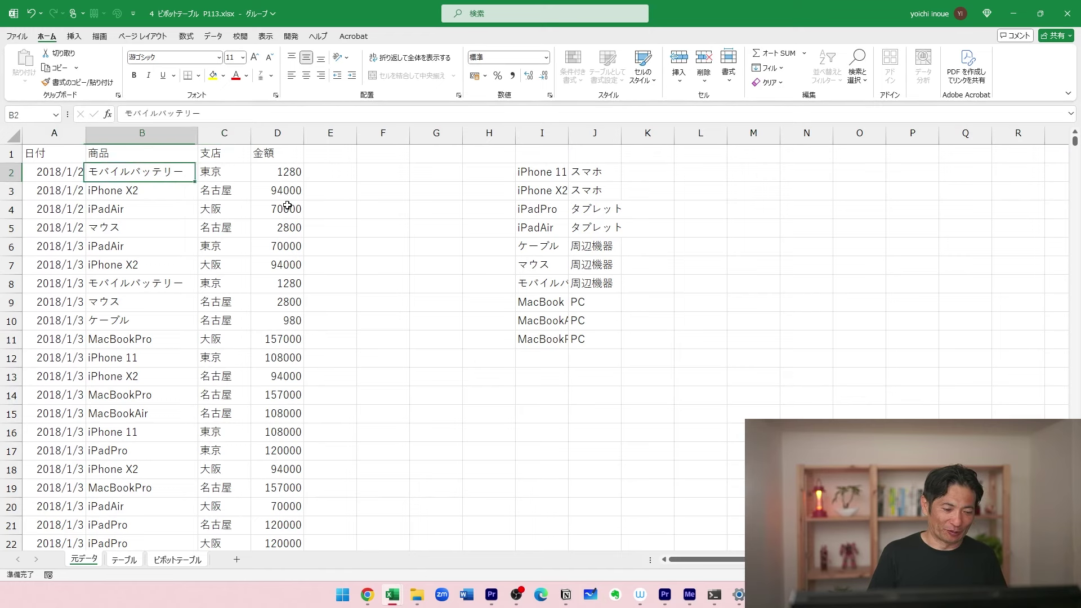
# Ungroup the worksheets and return to the 元データ worksheet.
pyautogui.click(369, 506)
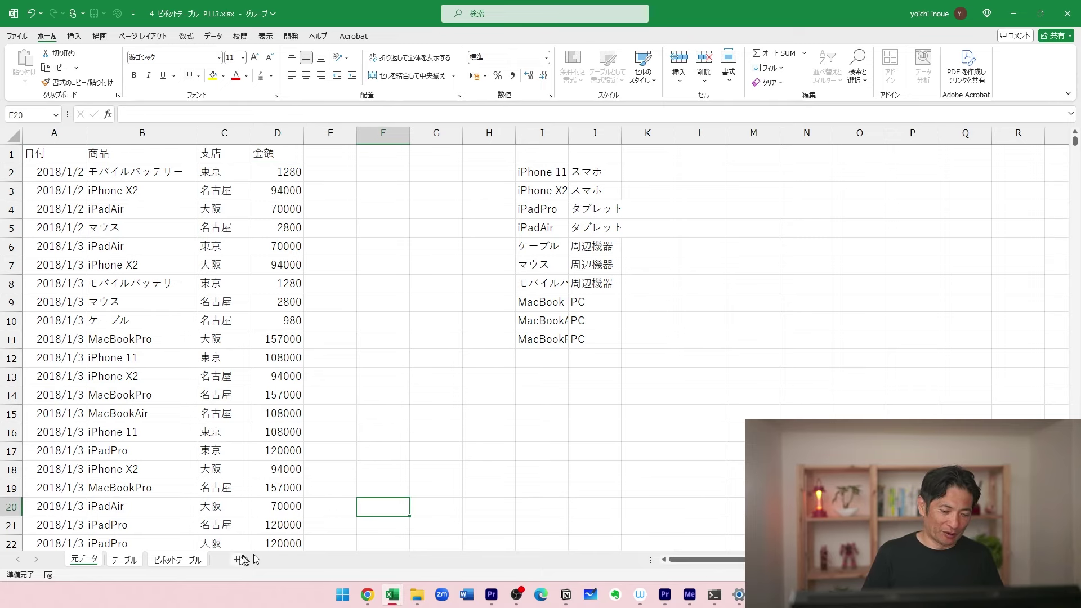
pyautogui.click(179, 559)
pyautogui.click(84, 559)
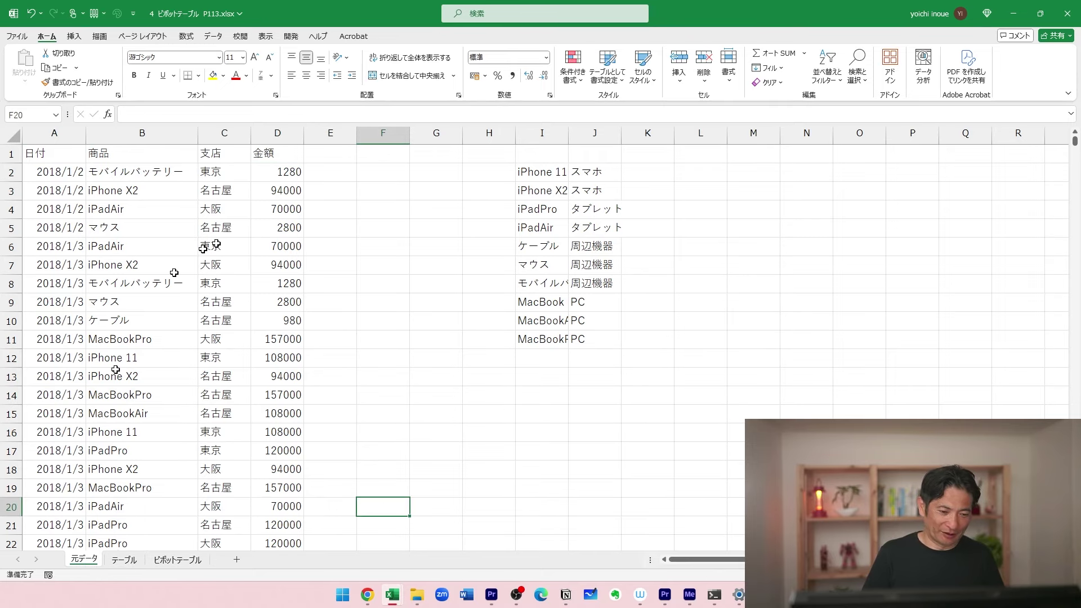
# Select the 金額 column from D1 to the end of its data and apply the thousands-separator number format.
pyautogui.click(277, 159)
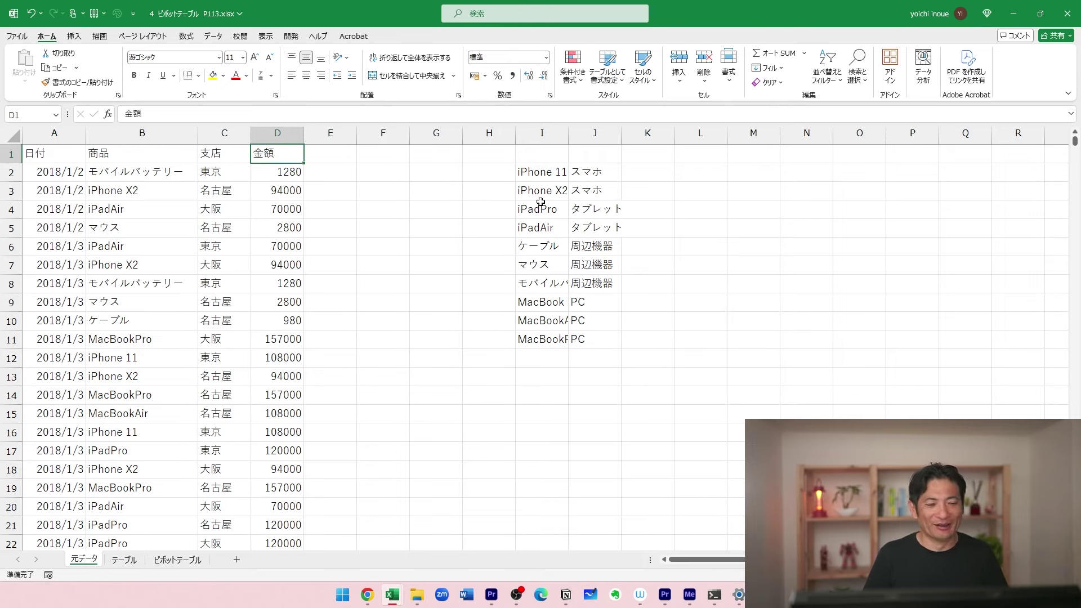
pyautogui.hotkey('ctrl', 'shift', 'Down')
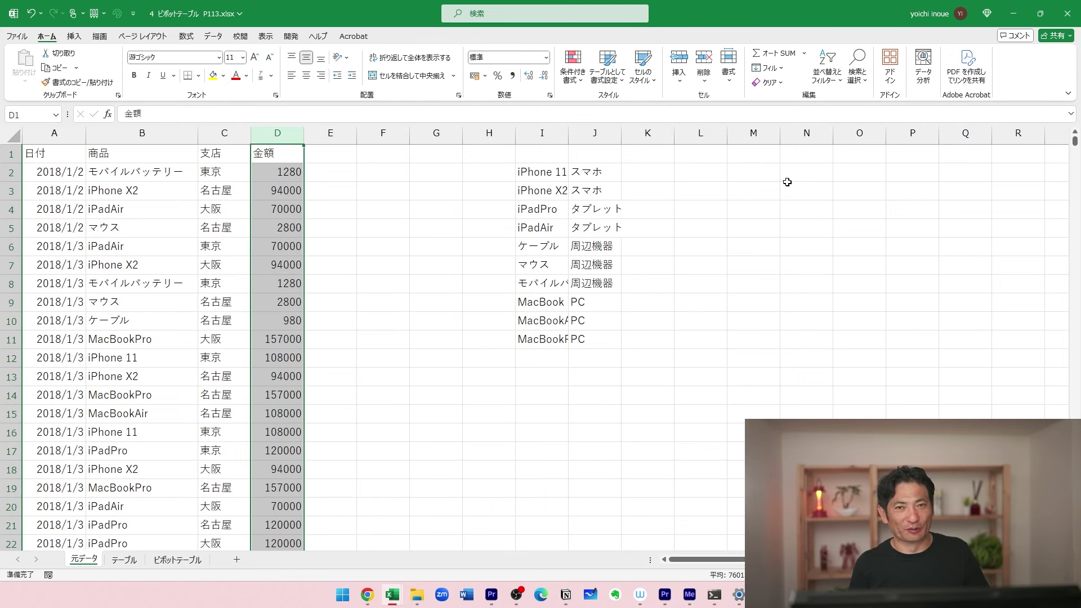
pyautogui.hotkey('ctrl', 'shift', '1')
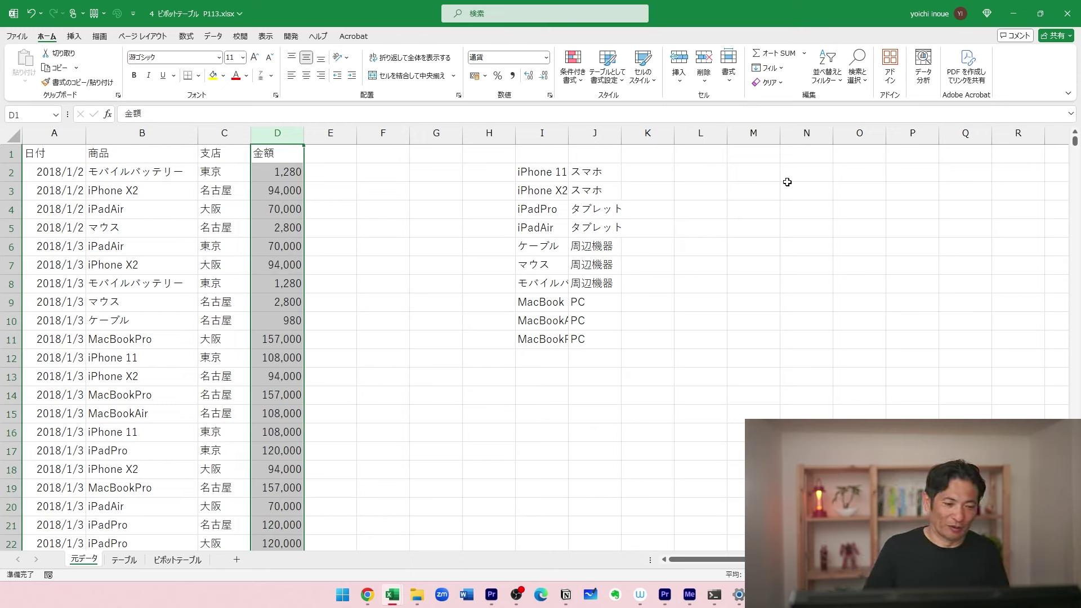
# Select the entire 日付 column (A) and apply the date format.
pyautogui.click(61, 135)
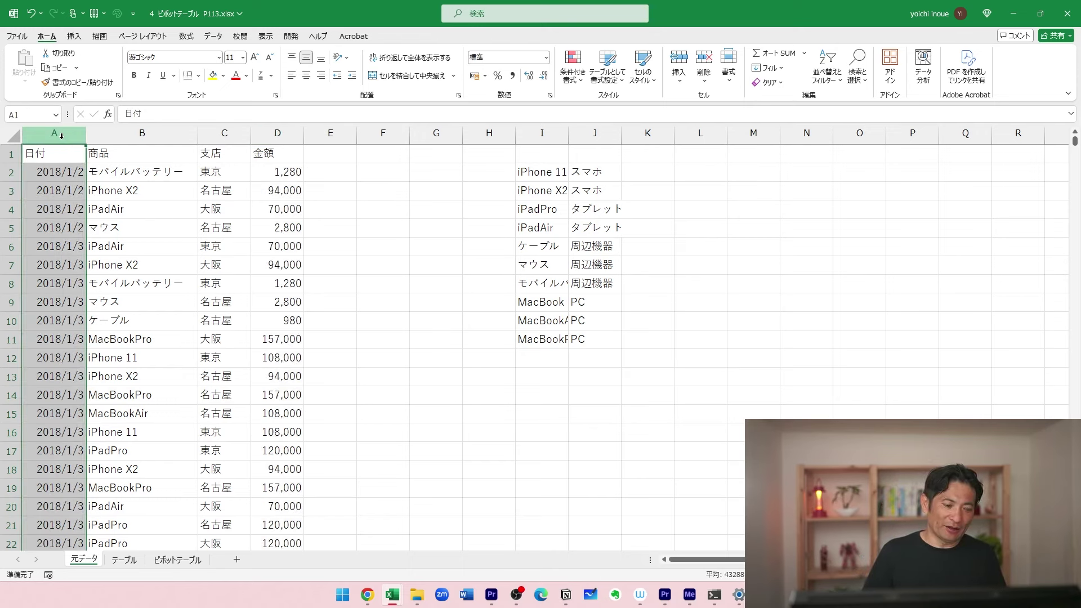
pyautogui.hotkey('ctrl', 'shift', '3')
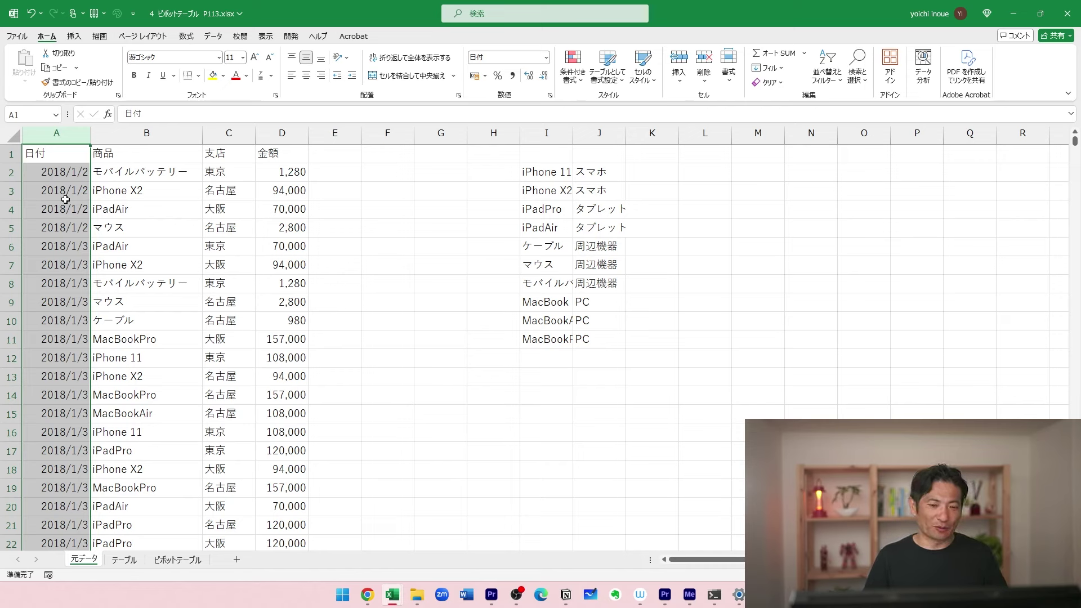
# Set the 日付 column's date format to the *2012年3月14日 type.
pyautogui.hotkey('ctrl', '1')
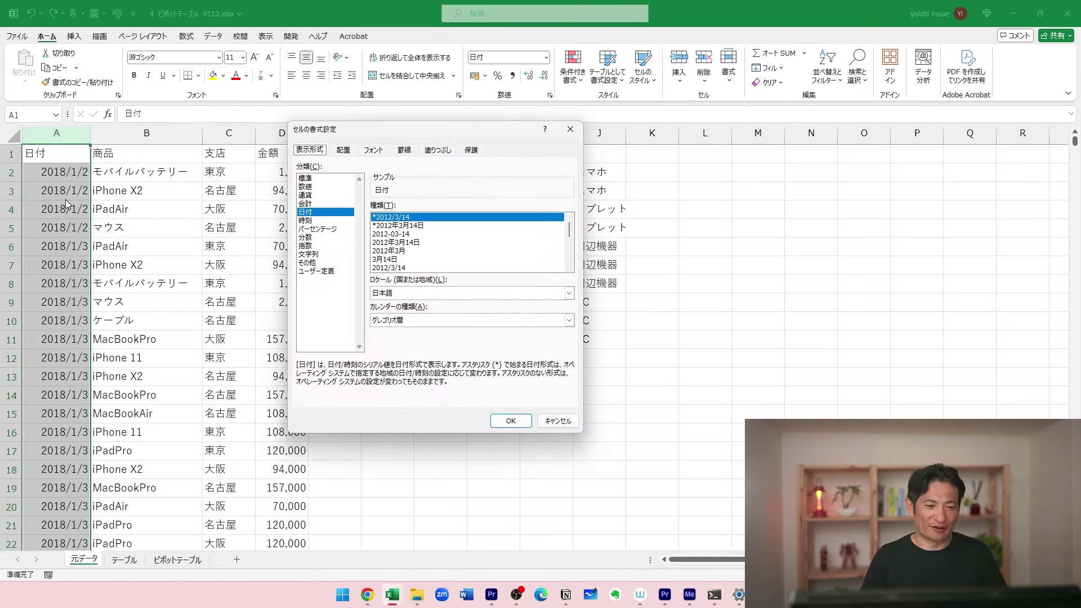
pyautogui.click(392, 259)
pyautogui.click(393, 225)
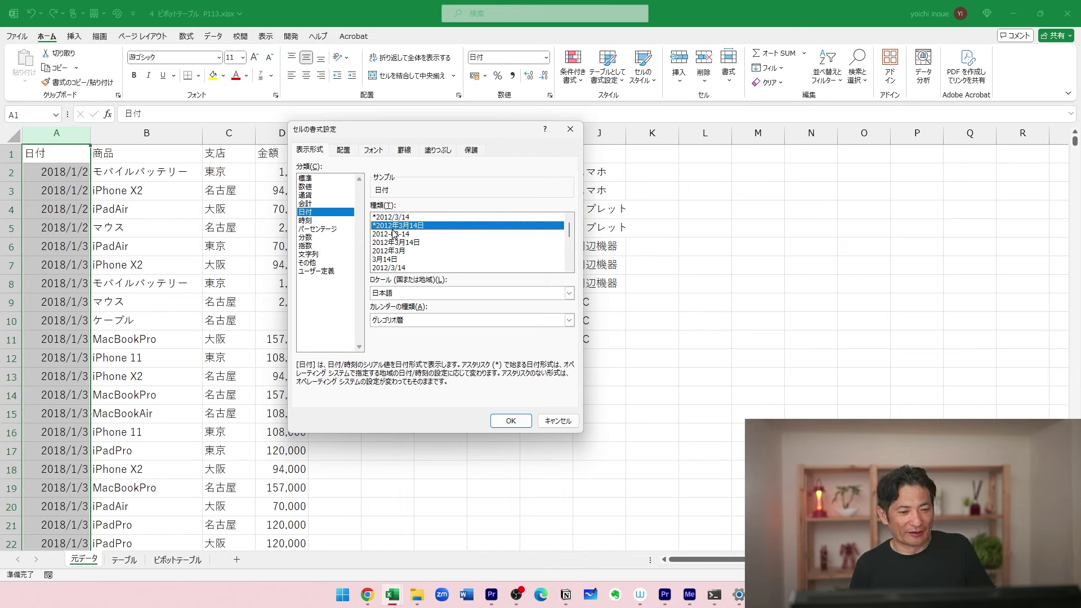
pyautogui.click(511, 421)
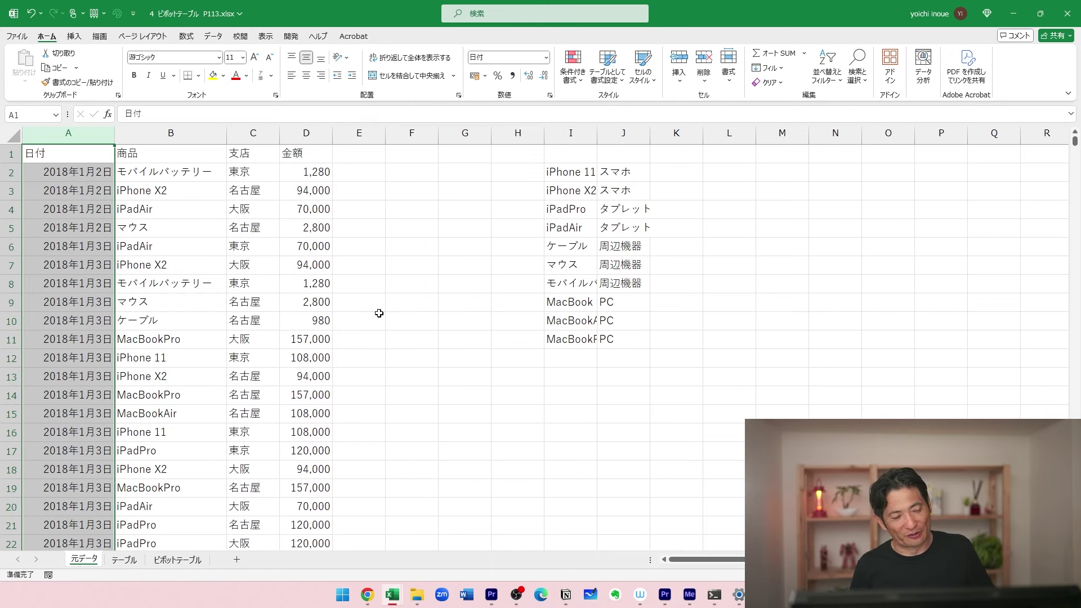
pyautogui.scroll(-7, 379, 314)
pyautogui.scroll(7, 379, 314)
pyautogui.scroll(-7, 379, 314)
pyautogui.scroll(5, 379, 314)
pyautogui.scroll(2, 379, 313)
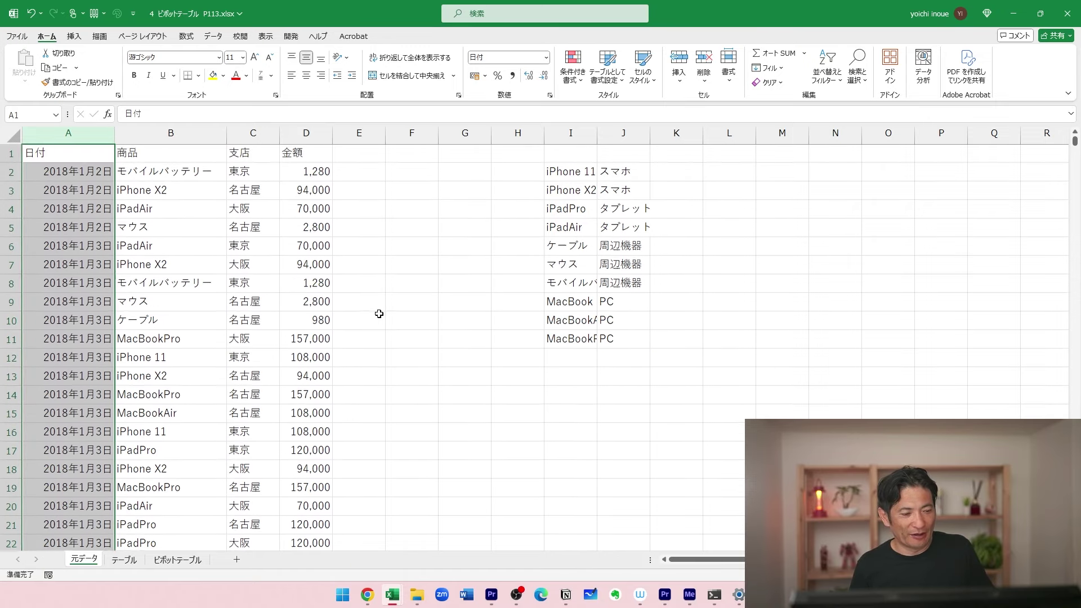
# Format the data range A1:D9640 as a table with a light blue style and header row, and undo it.
pyautogui.press('Down')
pyautogui.press('Down')
pyautogui.press('Down')
pyautogui.press('Down')
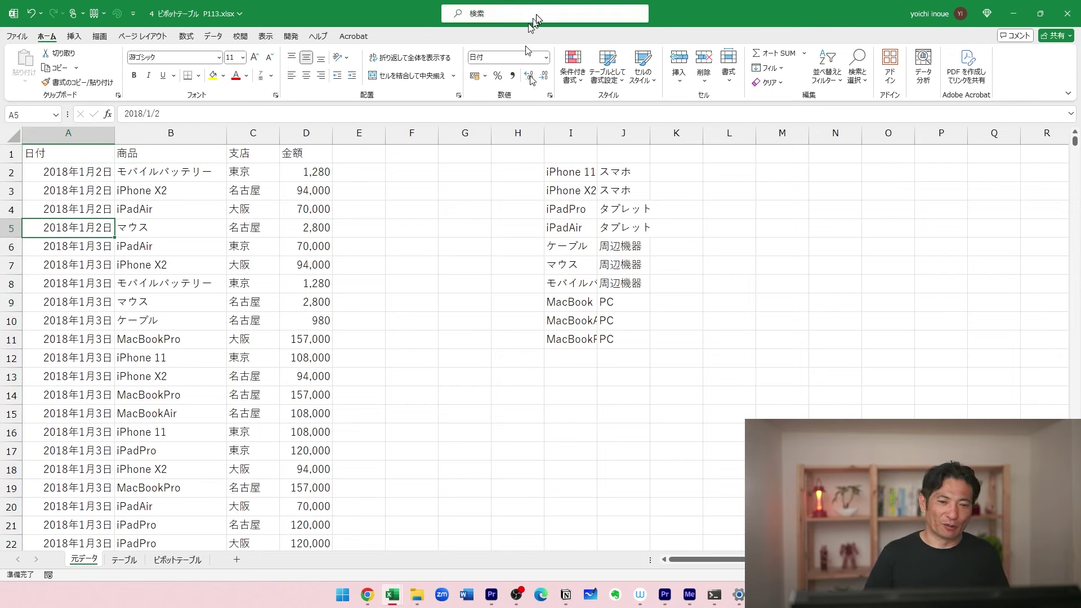
pyautogui.click(615, 86)
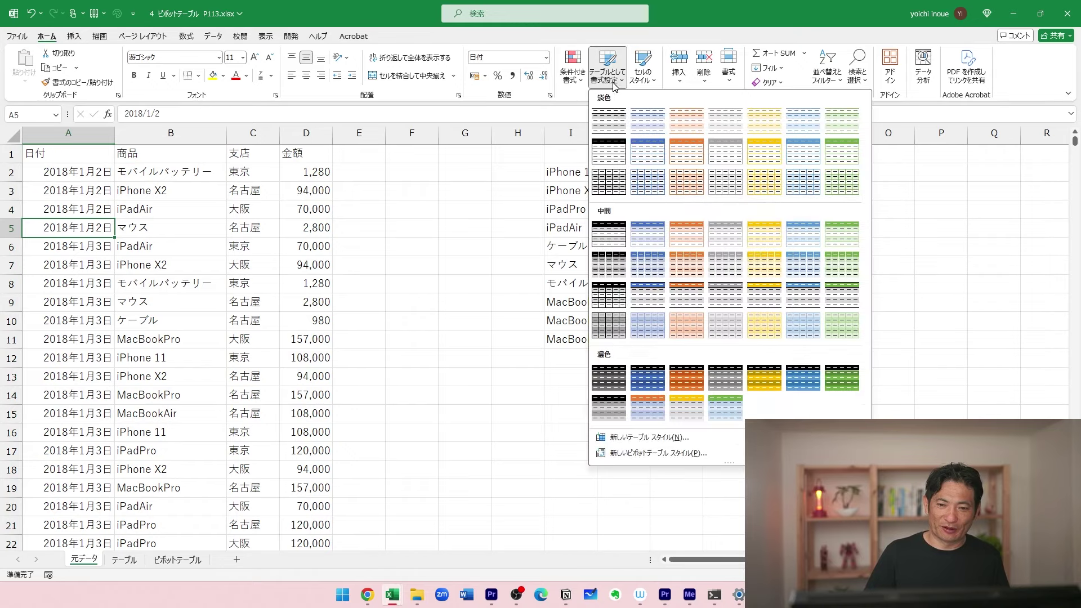
pyautogui.click(650, 159)
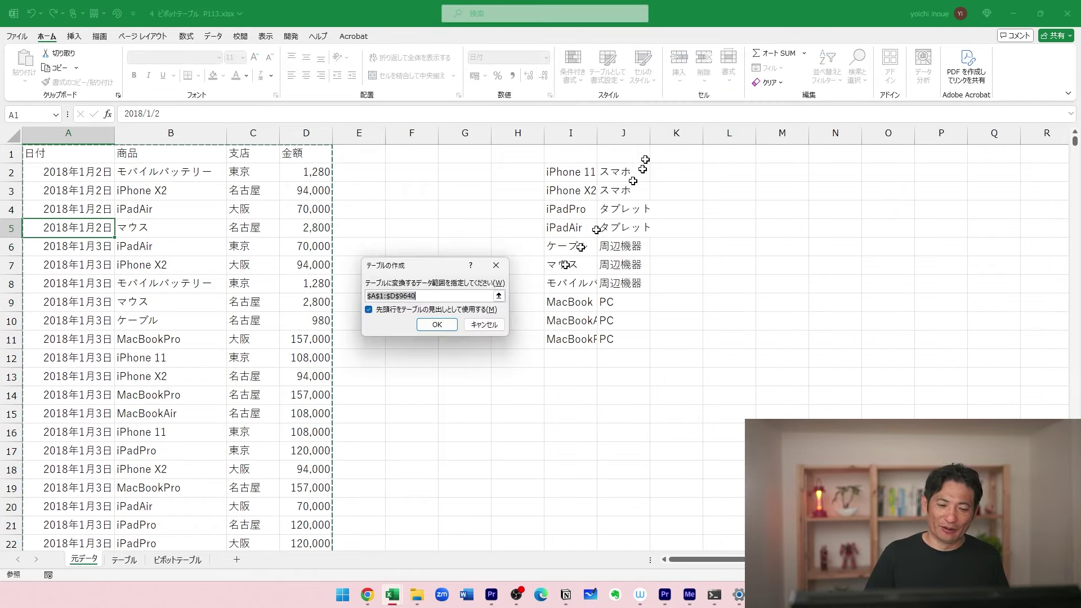
pyautogui.click(437, 327)
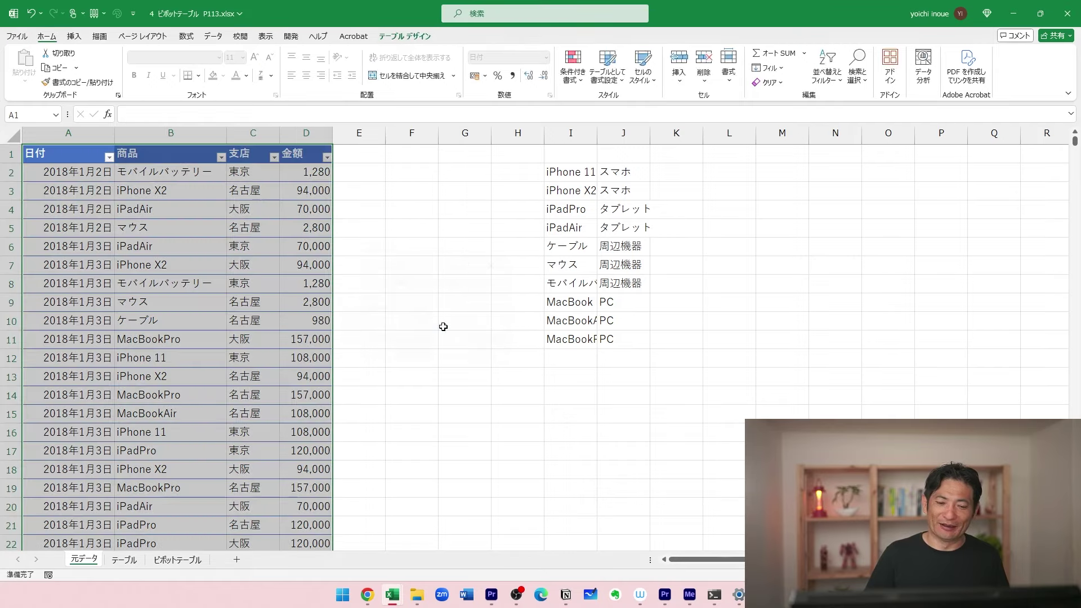
pyautogui.click(502, 327)
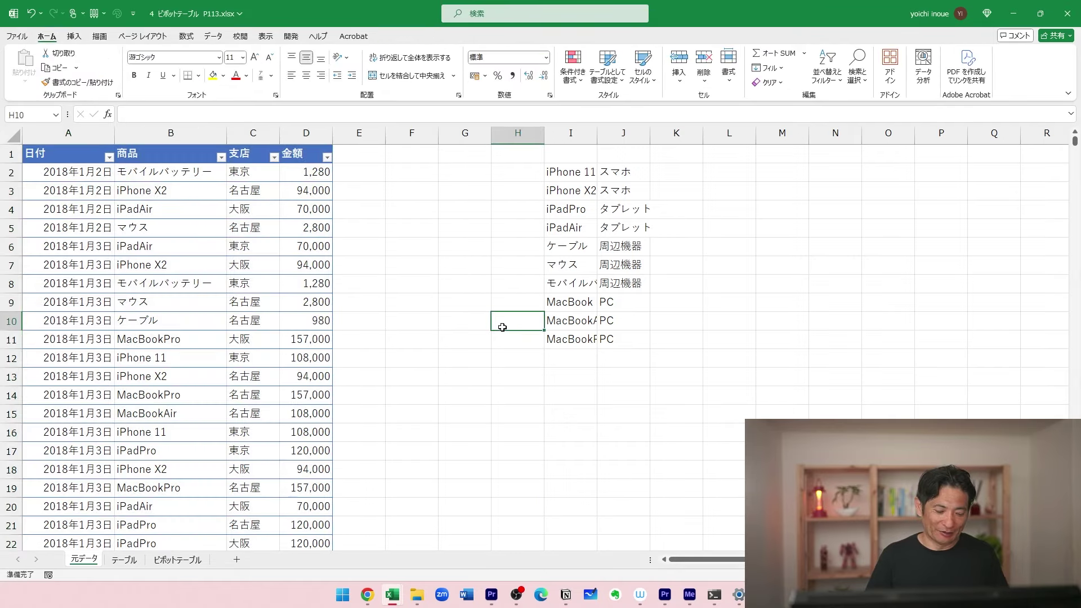
pyautogui.hotkey('ctrl', 'z')
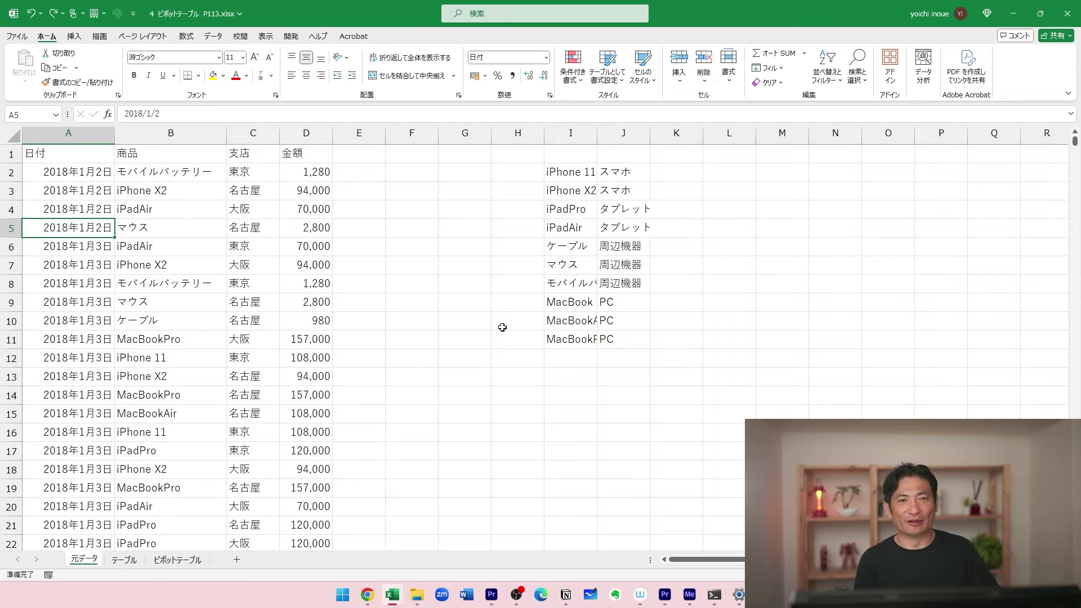
# Convert the data range into a table and apply the grey table style.
pyautogui.hotkey('ctrl', 't')
pyautogui.press('Return')
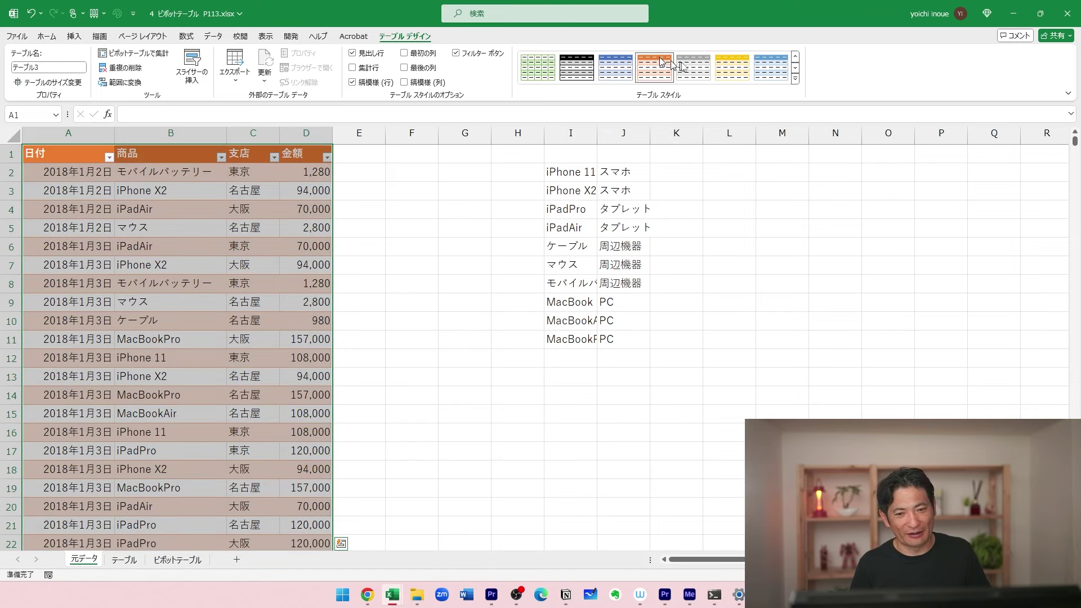
pyautogui.click(691, 74)
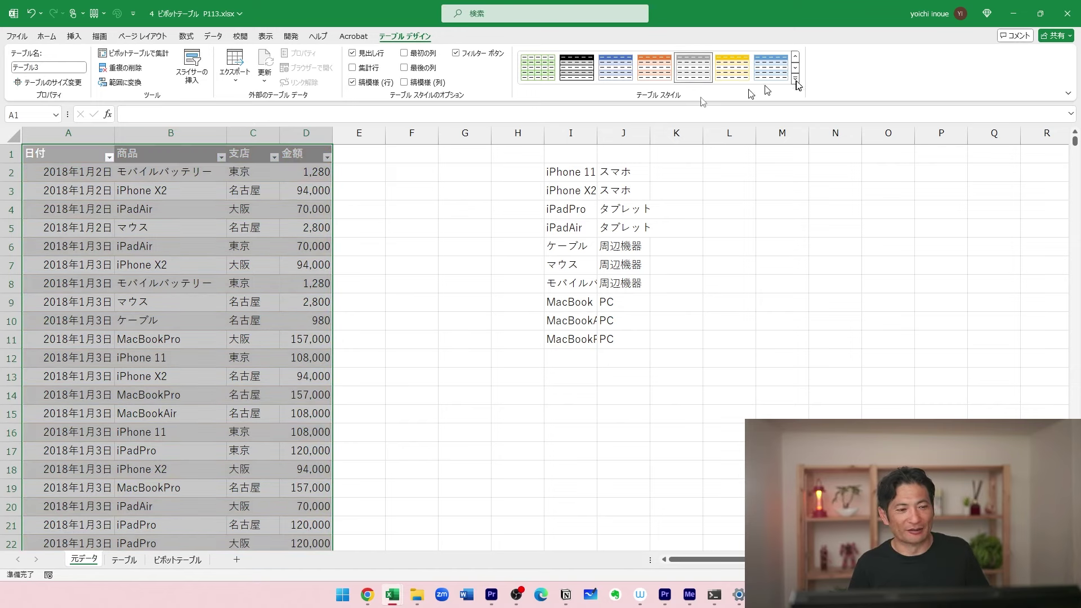
# Examine the 商品 column's sort and filter options and look through the table's rows.
pyautogui.click(251, 187)
pyautogui.click(221, 158)
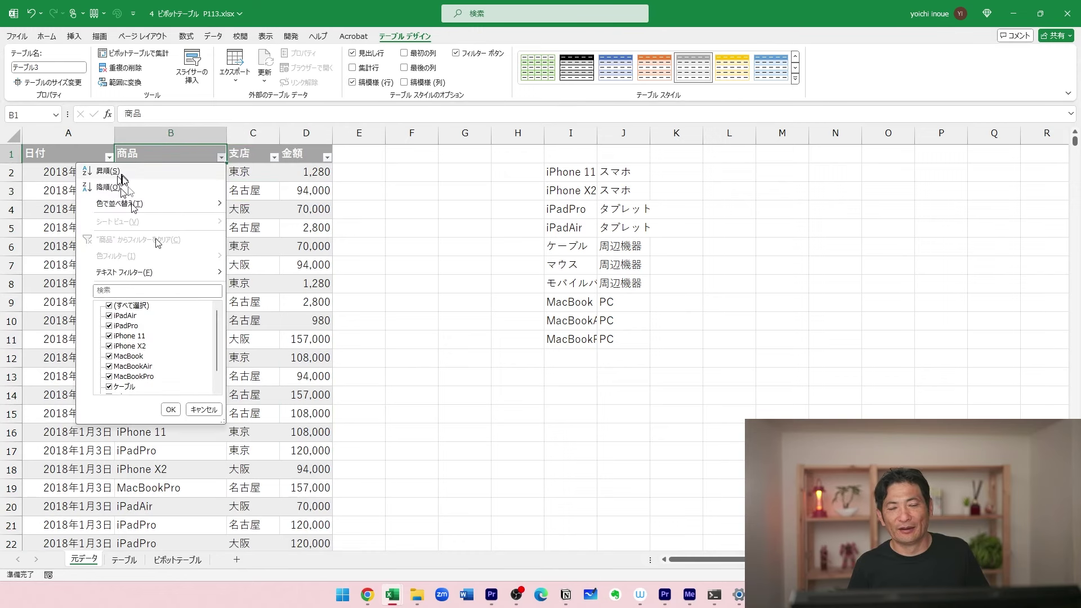
pyautogui.click(265, 246)
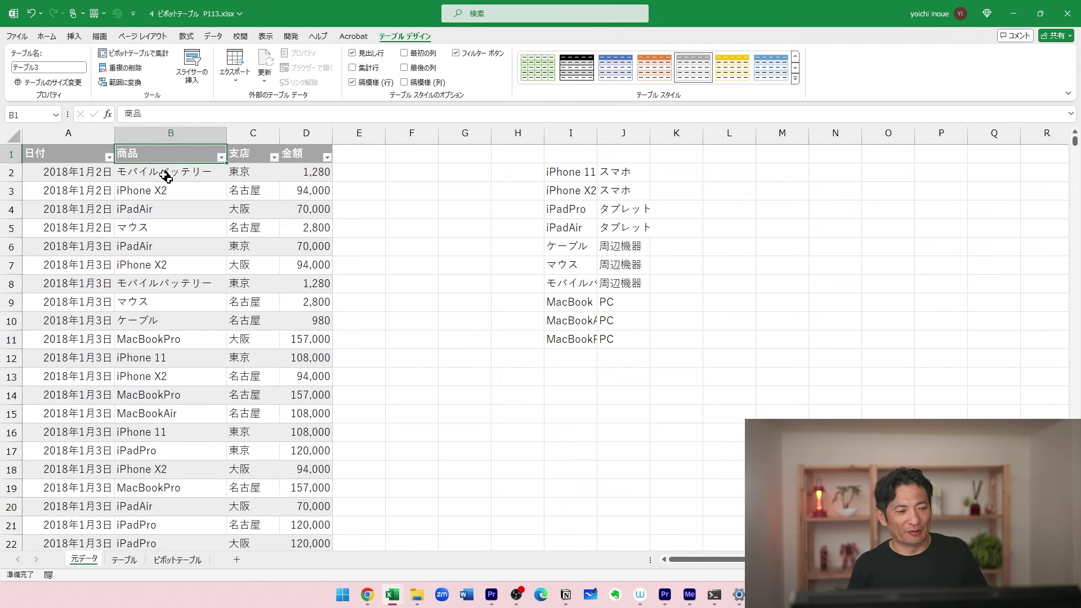
pyautogui.click(73, 175)
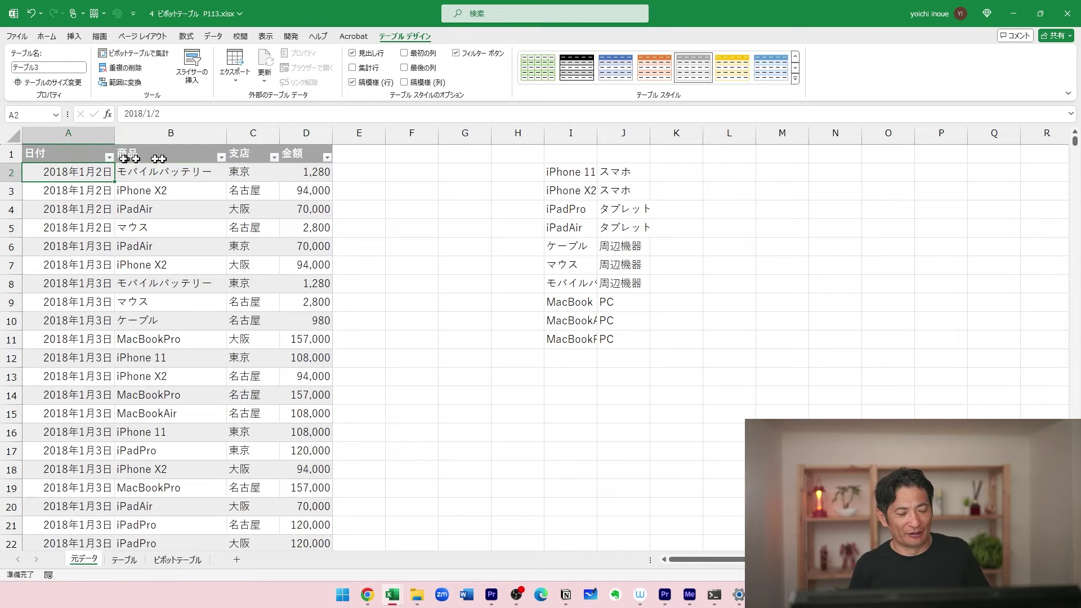
pyautogui.click(178, 172)
pyautogui.scroll(-15, 148, 340)
pyautogui.scroll(-7, 148, 340)
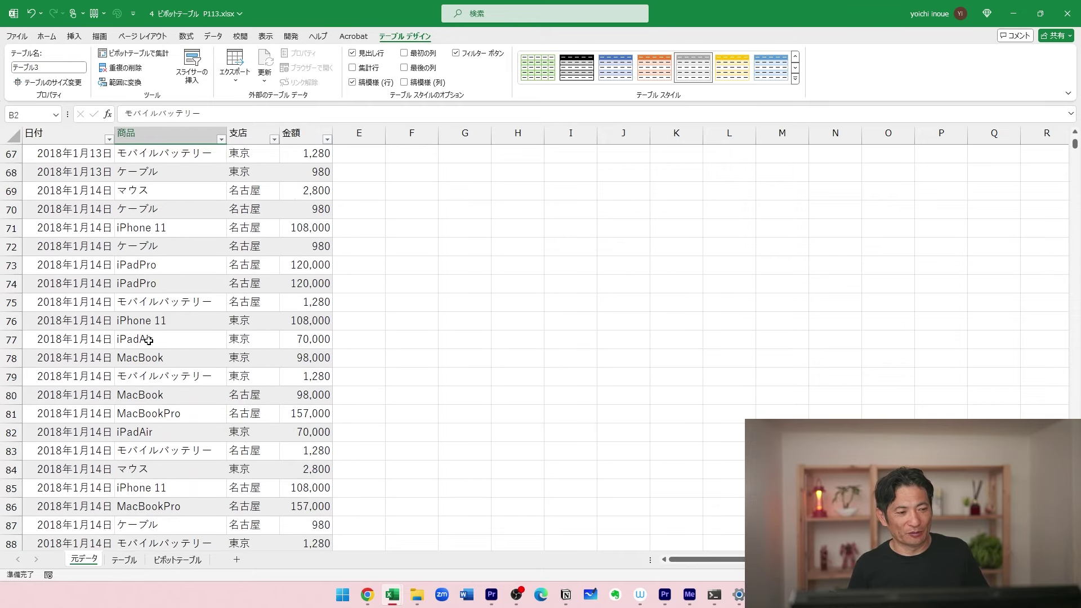
pyautogui.scroll(18, 116, 276)
pyautogui.scroll(4, 115, 280)
pyautogui.click(167, 230)
pyautogui.click(168, 157)
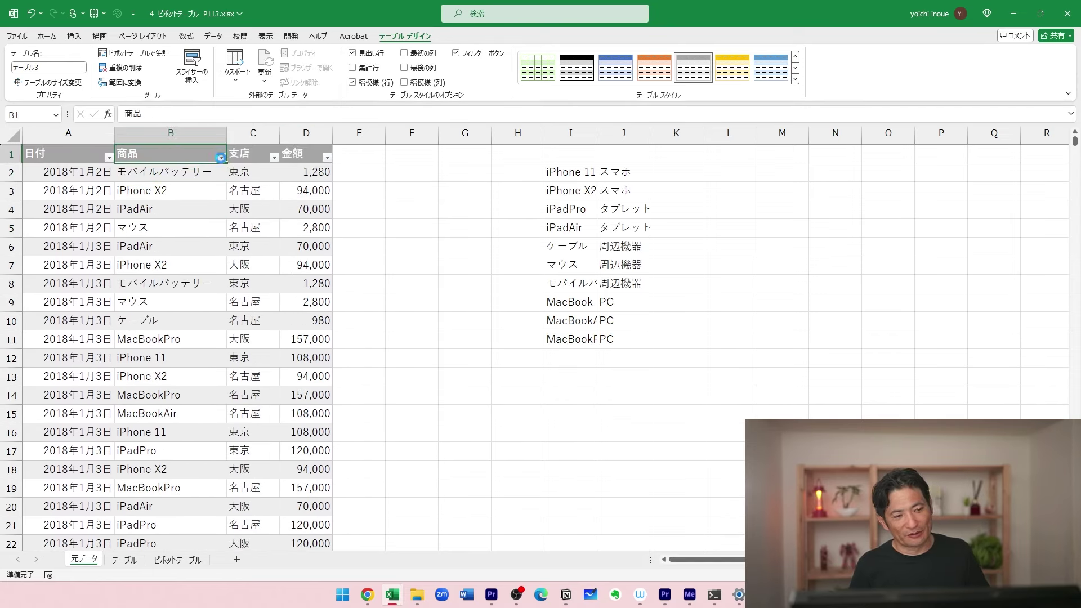
# Filter the 商品 column to show only iPadPro.
pyautogui.click(221, 157)
pyautogui.click(135, 308)
pyautogui.click(127, 325)
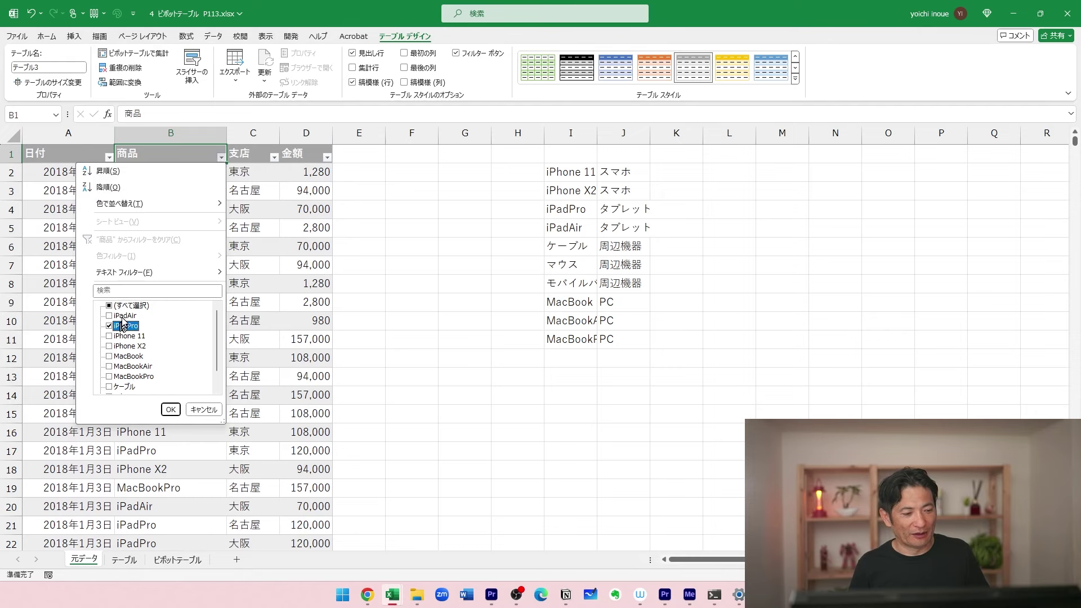
pyautogui.click(170, 410)
pyautogui.click(159, 194)
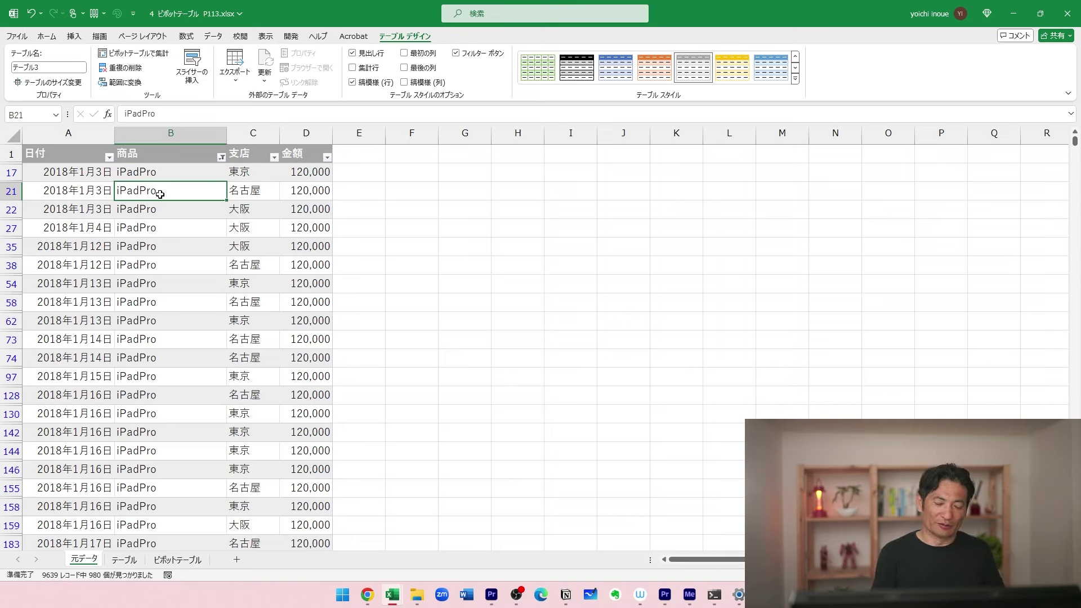
# Clear the 商品 filter by selecting all products again.
pyautogui.click(221, 157)
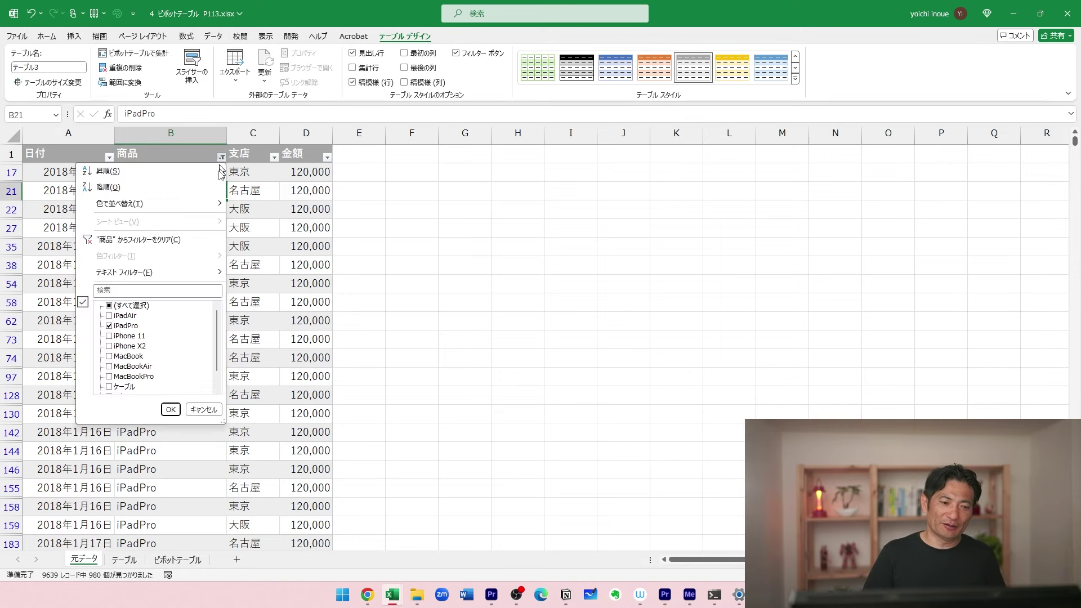
pyautogui.click(118, 306)
pyautogui.click(170, 409)
pyautogui.click(212, 228)
# Filter the 商品 column to iPadPro and clear it by switching the table's filter off and back on.
pyautogui.click(220, 157)
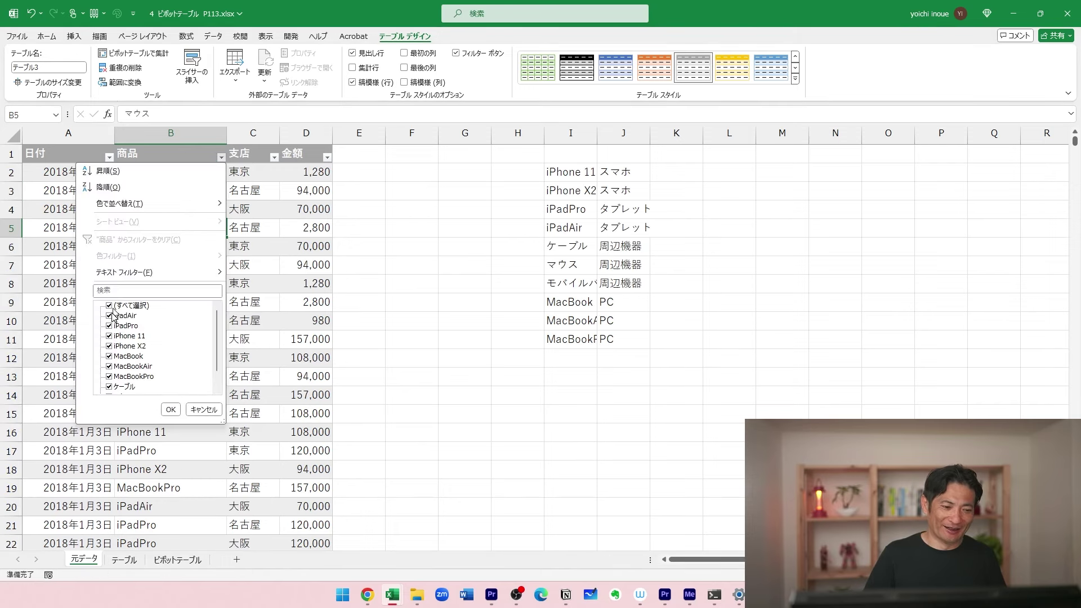
pyautogui.click(110, 306)
pyautogui.click(109, 325)
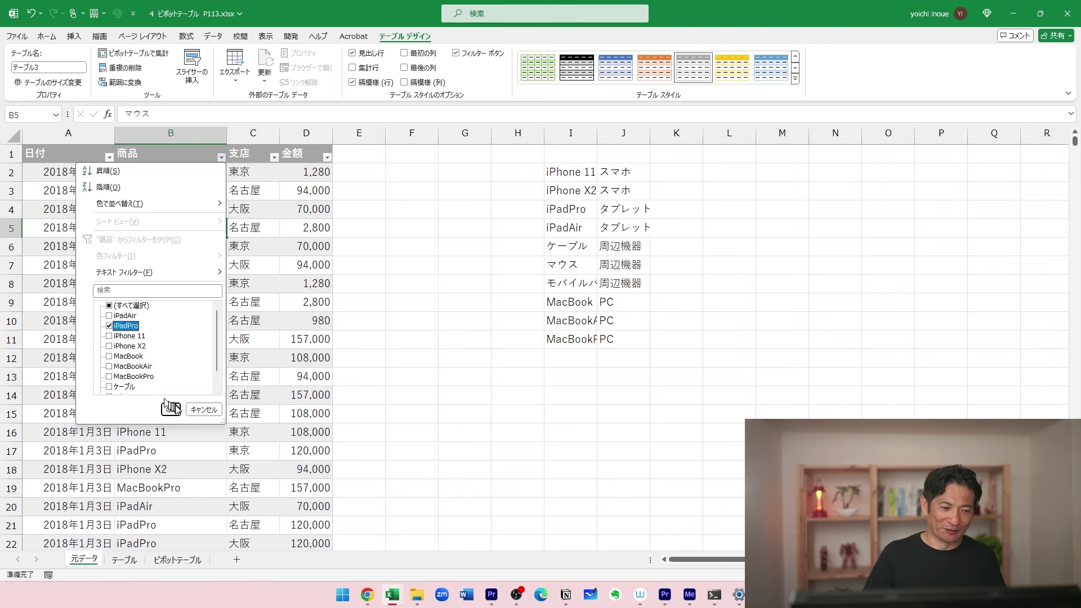
pyautogui.click(170, 410)
pyautogui.click(172, 228)
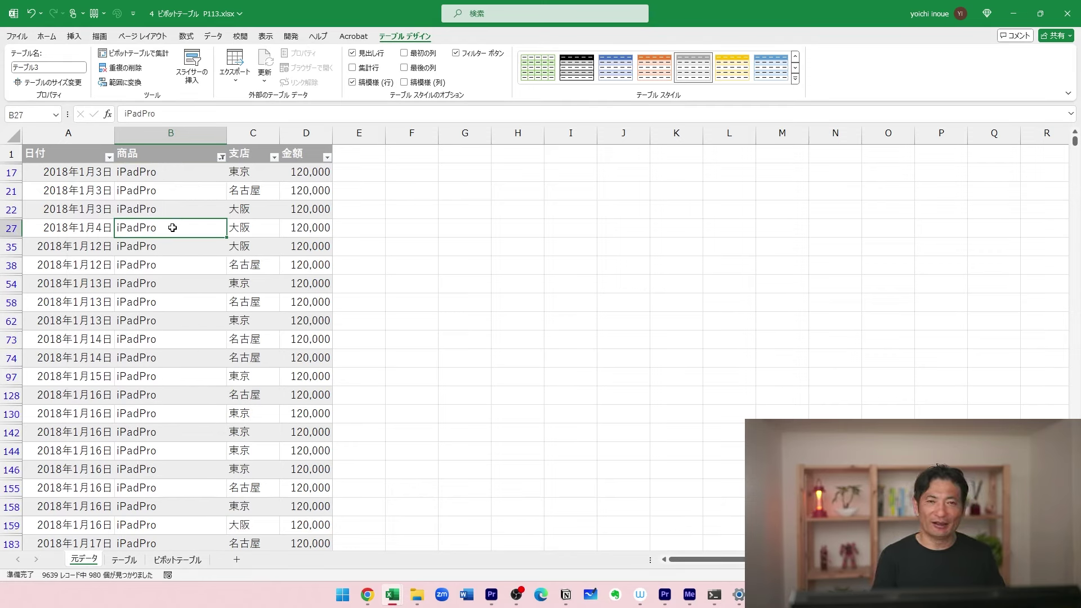
pyautogui.hotkey('ctrl', 'shift', 'l')
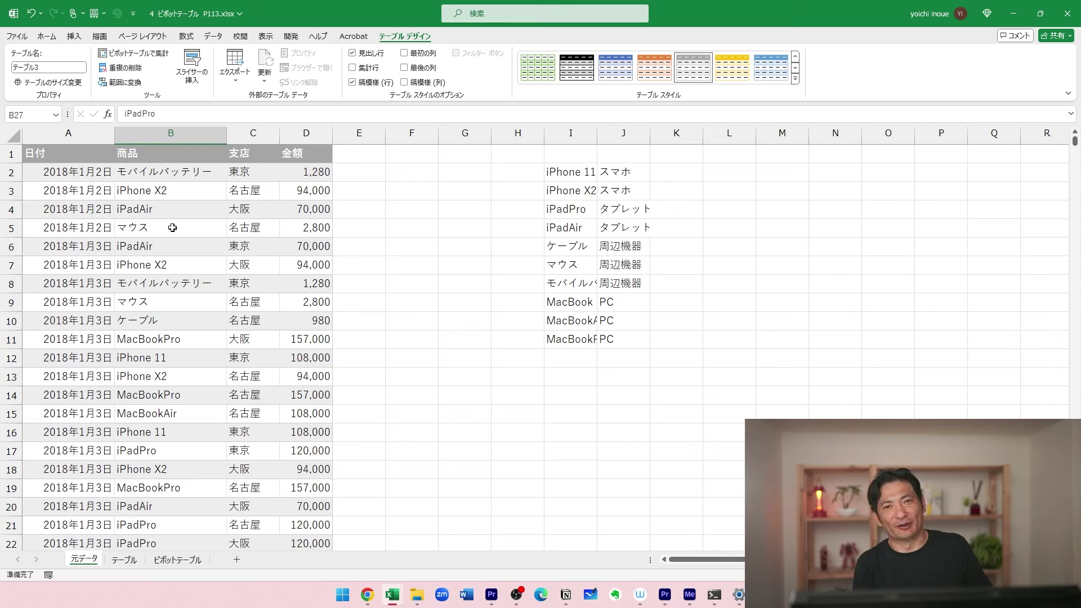
pyautogui.hotkey('ctrl', 'shift', 'l')
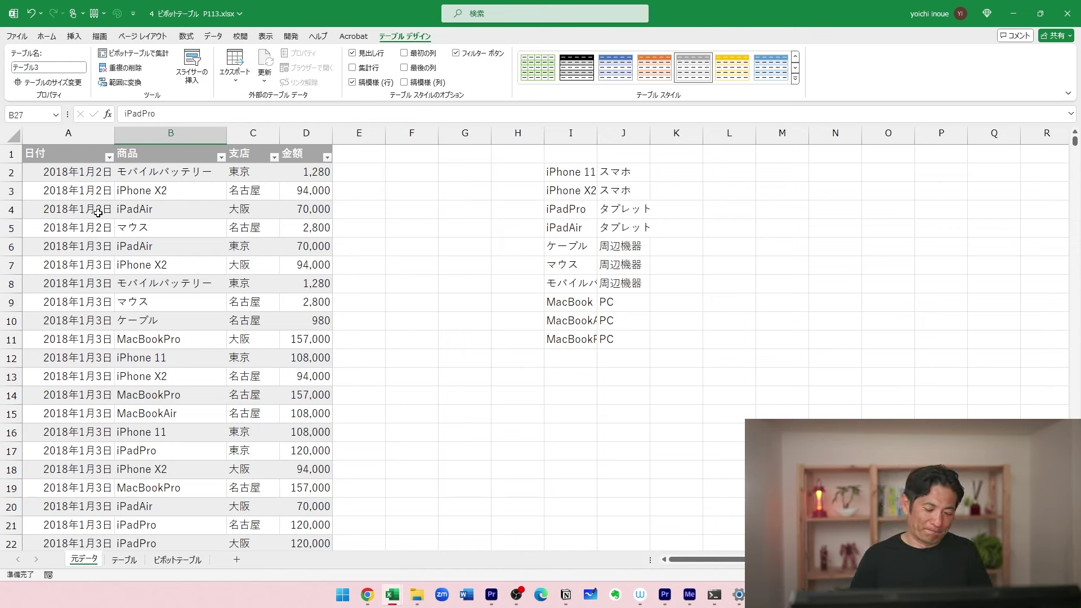
# Display the PivotTable source options and dismiss them without choosing one.
pyautogui.press('alt')
pyautogui.press('n')
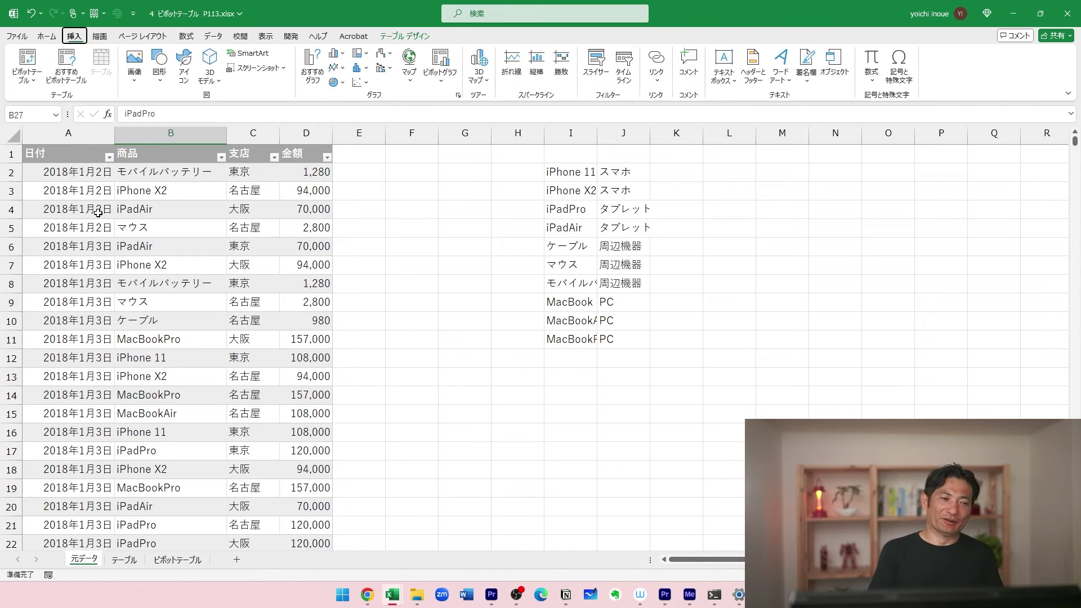
pyautogui.press('alt')
pyautogui.press('alt')
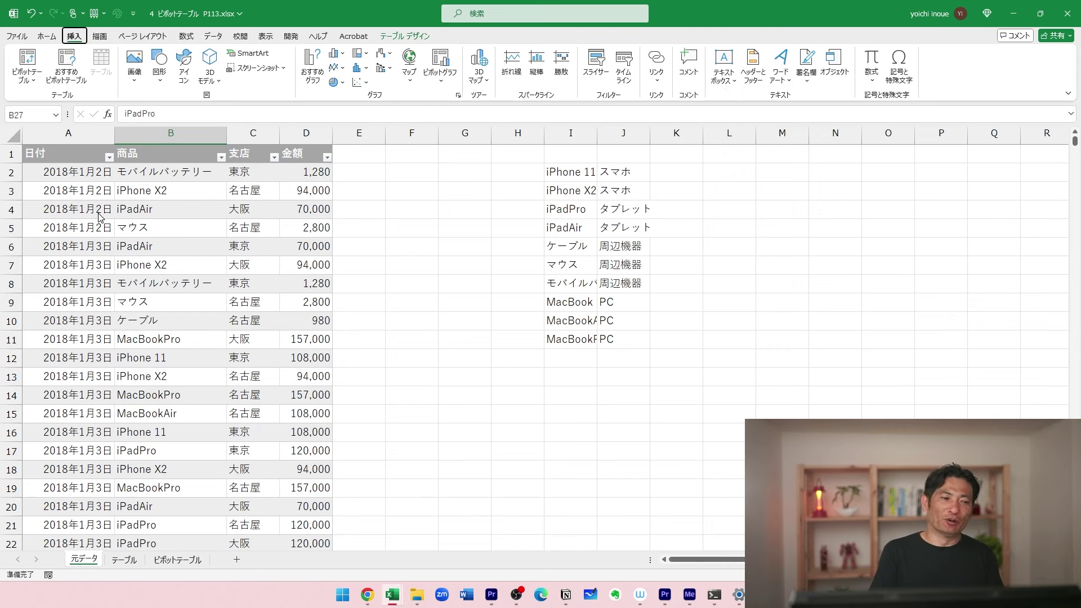
pyautogui.press('n')
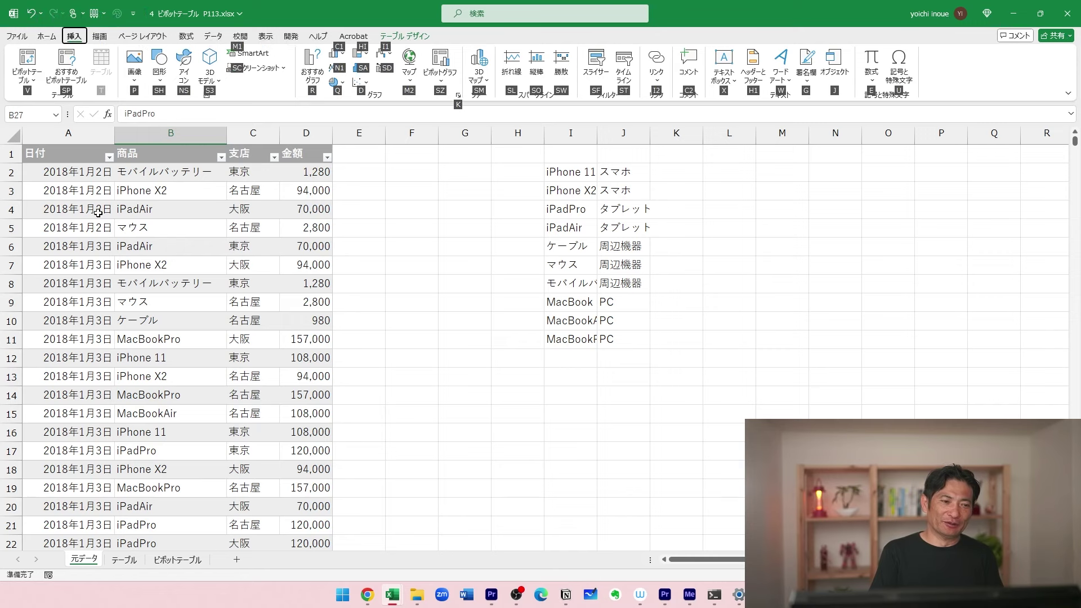
pyautogui.press('v')
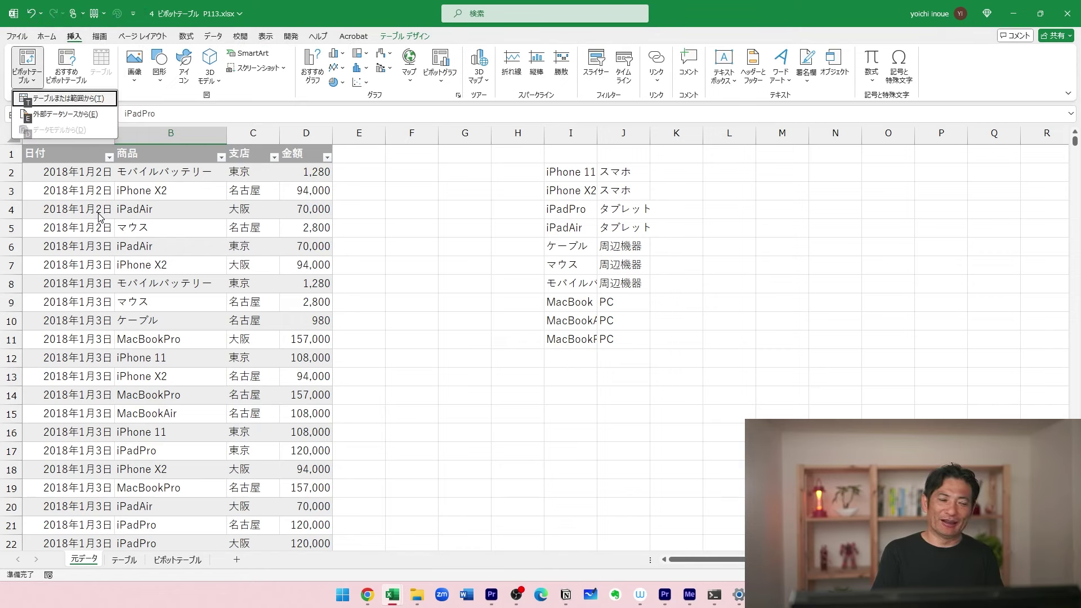
pyautogui.press('Escape')
pyautogui.press('Escape')
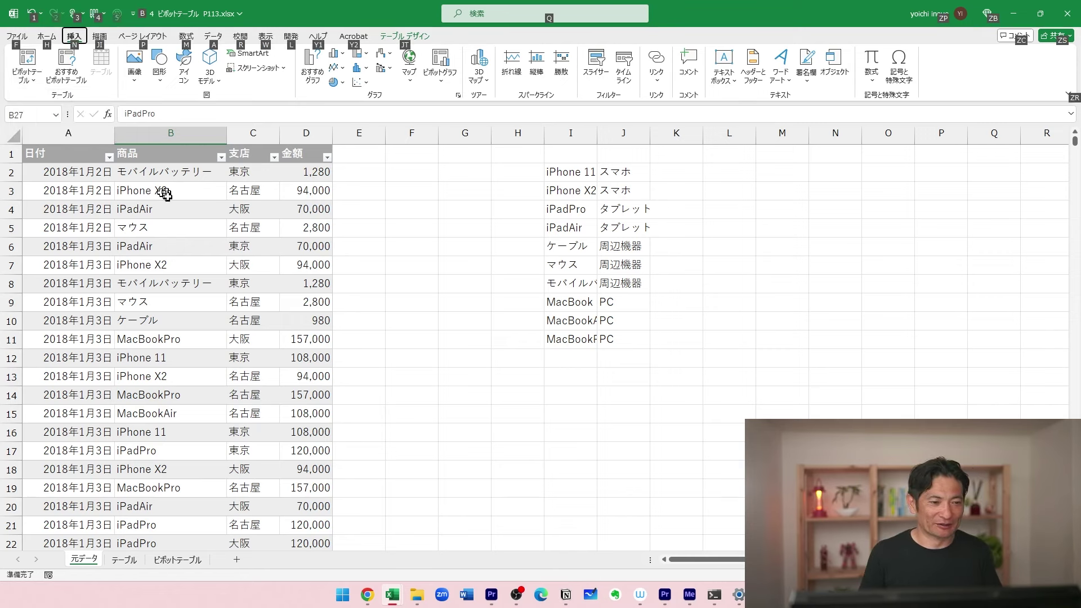
# Undo the filter changes, the grey table style and the table conversion of the data range.
pyautogui.click(170, 198)
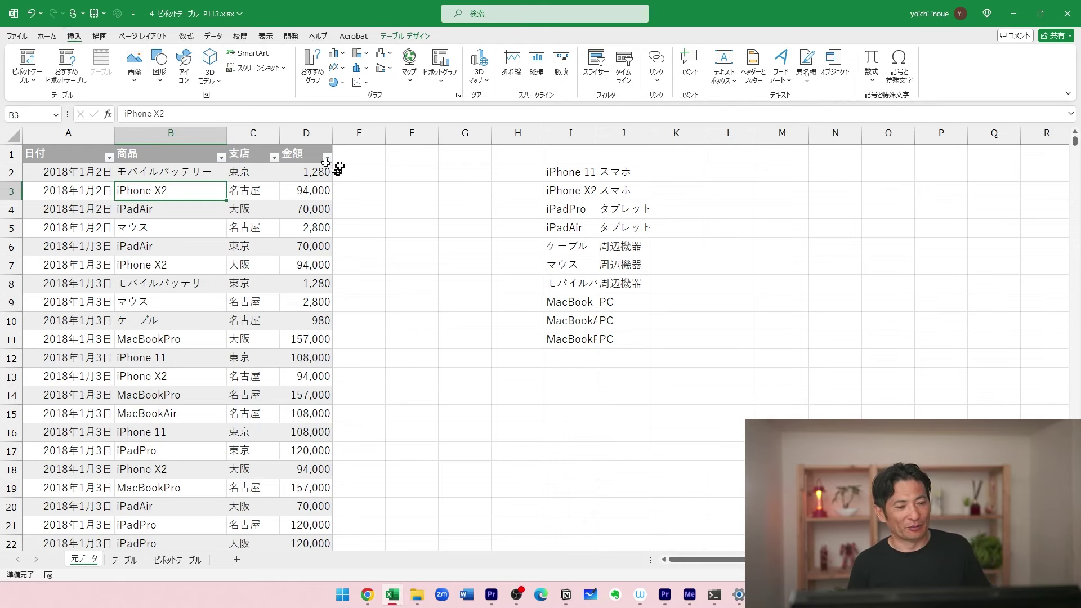
pyautogui.press('Down')
pyautogui.press('Down')
pyautogui.press('Down')
pyautogui.press('Down')
pyautogui.press('Down')
pyautogui.press('Down')
pyautogui.press('Down')
pyautogui.press('Down')
pyautogui.press('Down')
pyautogui.press('Down')
pyautogui.press('Down')
pyautogui.press('Down')
pyautogui.press('Down')
pyautogui.press('Down')
pyautogui.press('Down')
pyautogui.press('Down')
pyautogui.press('Down')
pyautogui.press('Down')
pyautogui.press('Down')
pyautogui.press('Down')
pyautogui.hotkey('shift', 'F10')
pyautogui.press('e')
pyautogui.press('v')
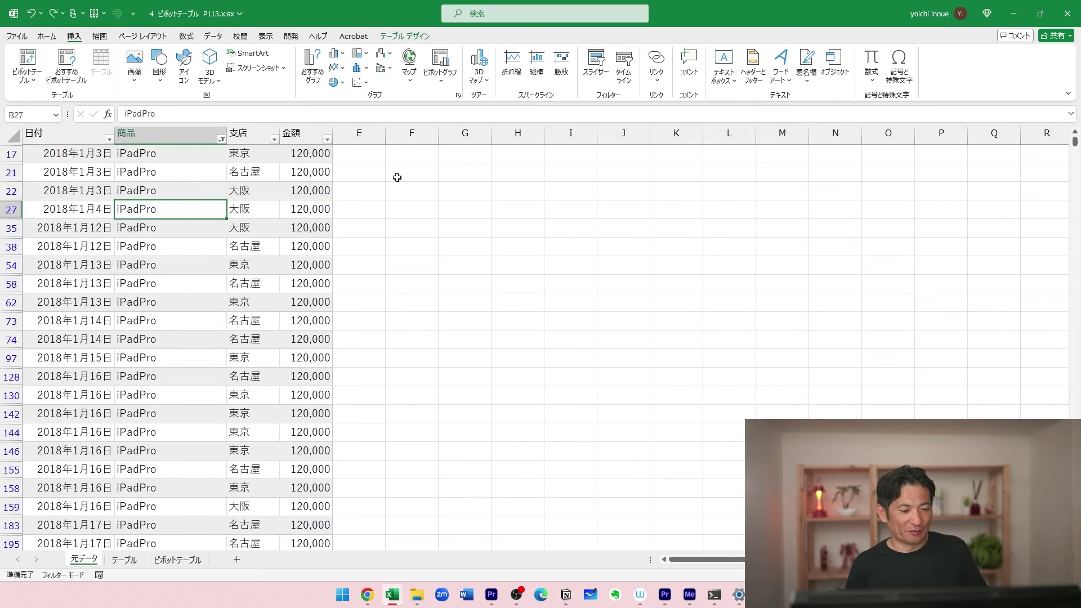
pyautogui.hotkey('ctrl', 'z')
pyautogui.hotkey('ctrl', 'z')
pyautogui.hotkey('ctrl', 'z')
pyautogui.hotkey('ctrl', 'z')
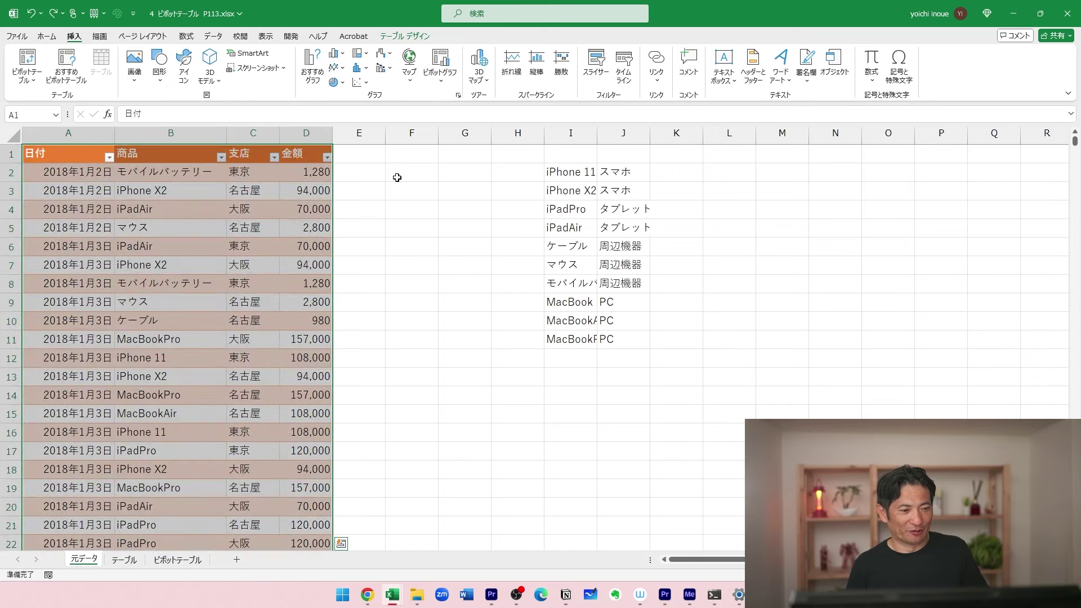
# Convert the data range on the 元データ sheet to a table and create a PivotTable from it on a new worksheet.
pyautogui.hotkey('ctrl', 't')
pyautogui.press('Return')
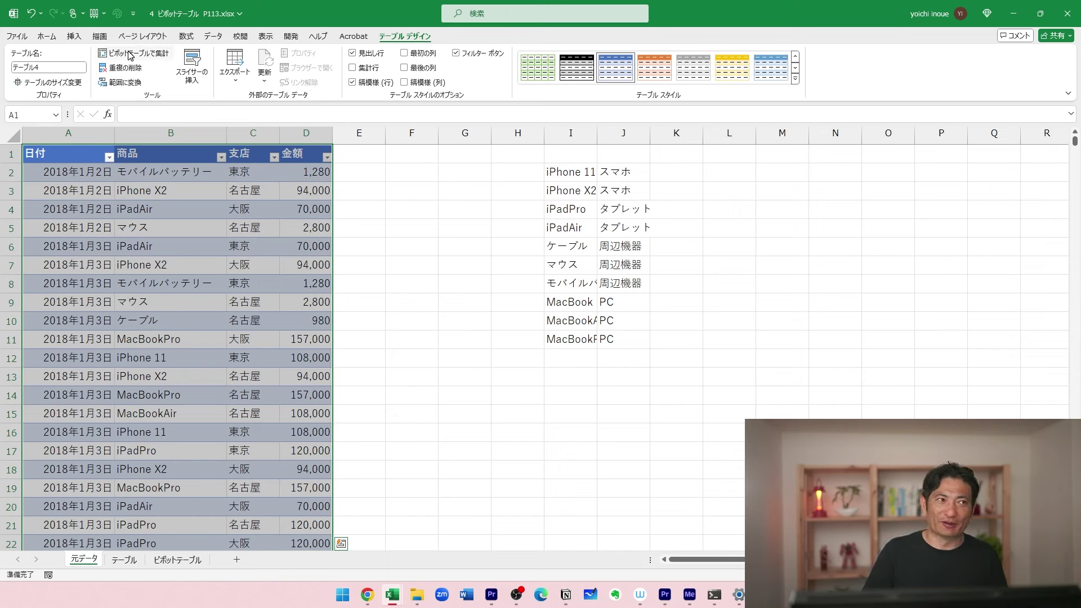
pyautogui.click(157, 63)
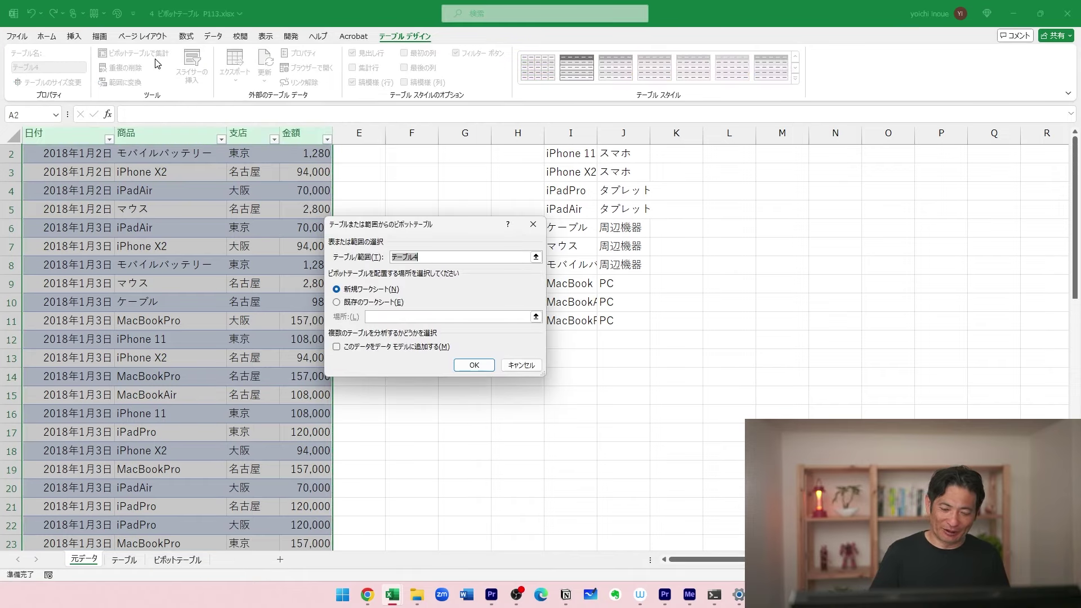
pyautogui.press('Return')
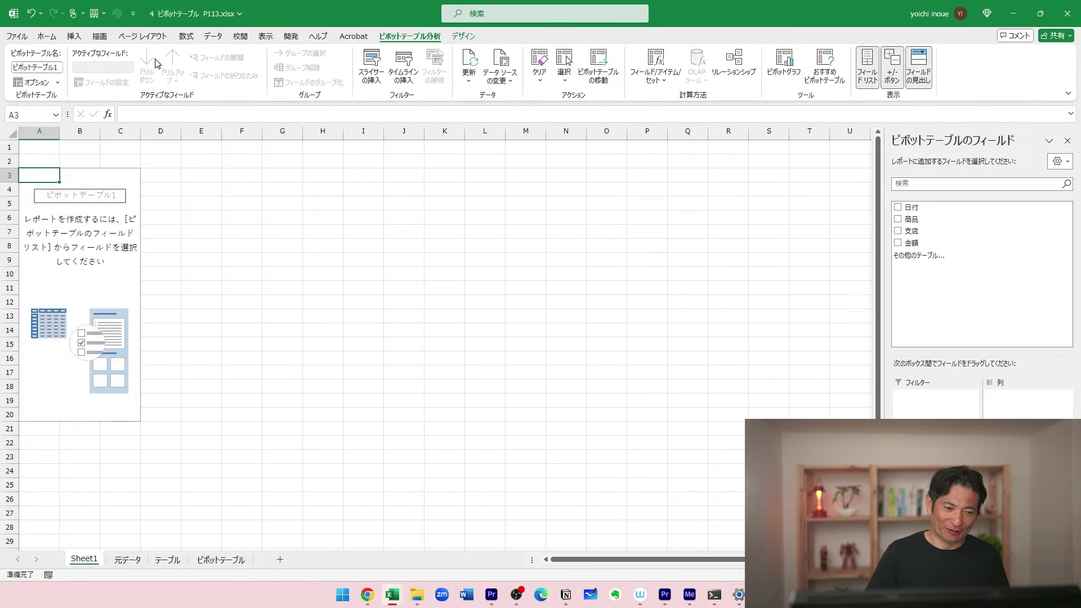
# Summarise 金額 by 商品 in the PivotTable, trying 日付 as rows first and removing all its date fields again.
pyautogui.click(898, 244)
pyautogui.click(898, 208)
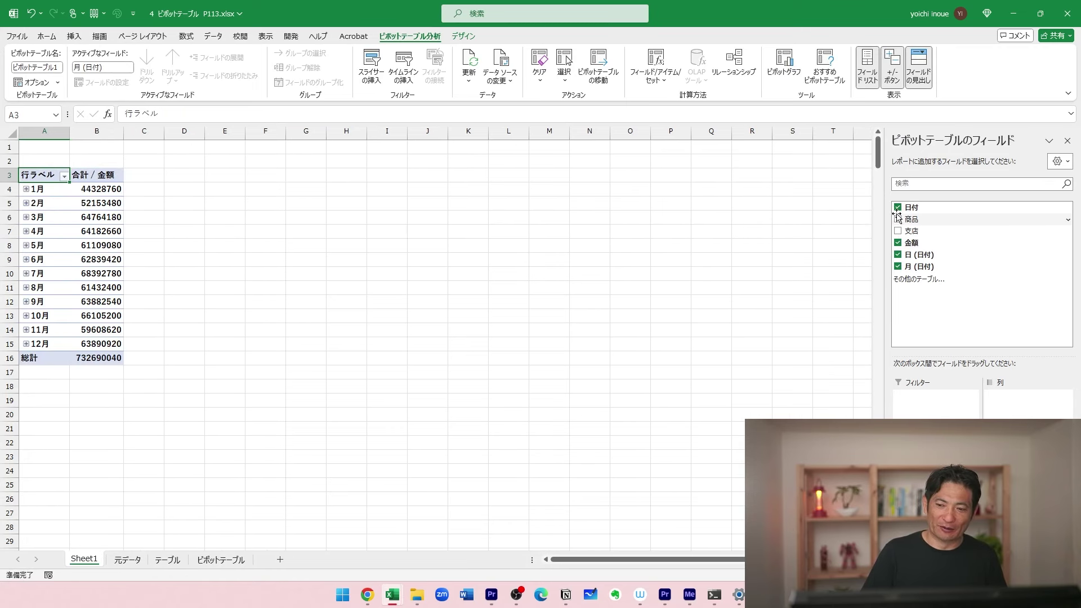
pyautogui.click(898, 207)
pyautogui.click(898, 255)
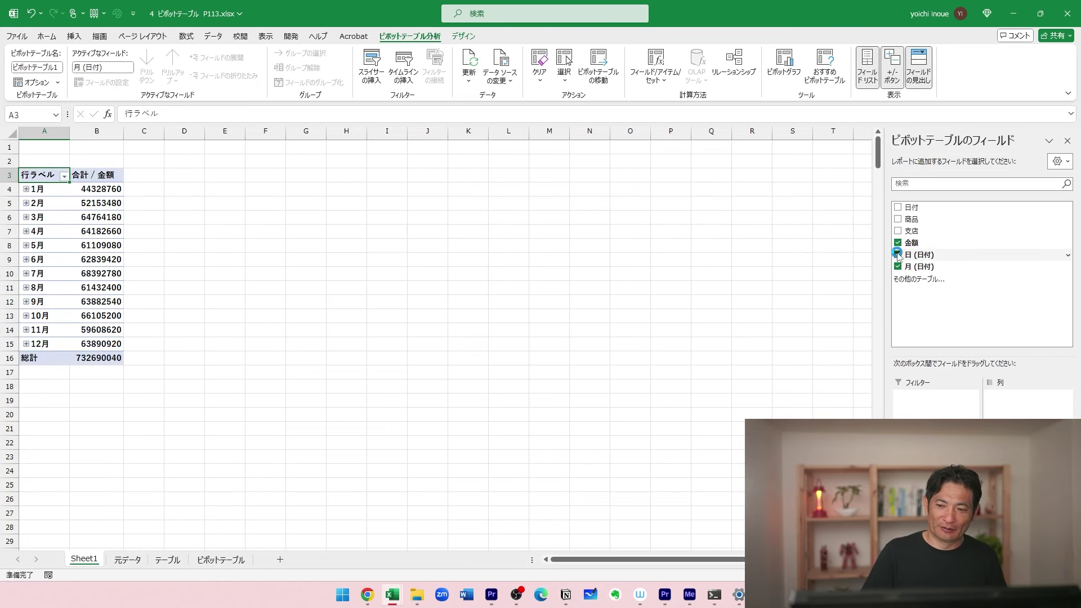
pyautogui.click(897, 266)
pyautogui.click(897, 219)
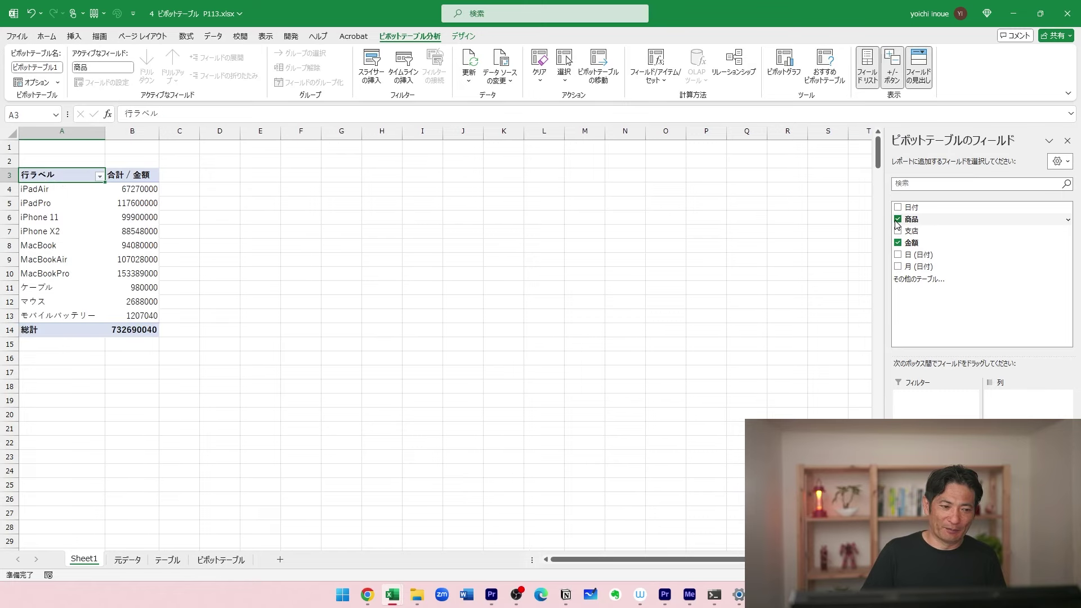
# Format the PivotTable's 金額 values with thousands separators and add 支店 as the column field.
pyautogui.click(135, 131)
pyautogui.hotkey('ctrl', 'shift', '1')
pyautogui.click(252, 280)
pyautogui.click(153, 259)
pyautogui.moveTo(923, 231); pyautogui.dragTo(1028, 397)
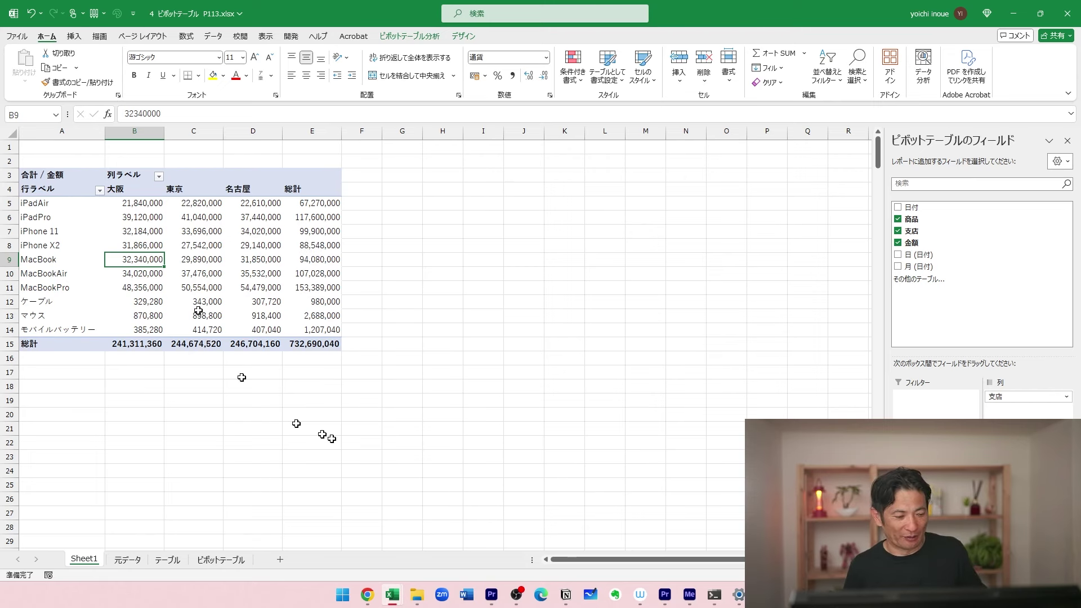
# Apply orange gradient data bars to the branch amounts in B5:D14 and widen columns B to E equally.
pyautogui.moveTo(141, 204); pyautogui.dragTo(240, 337)
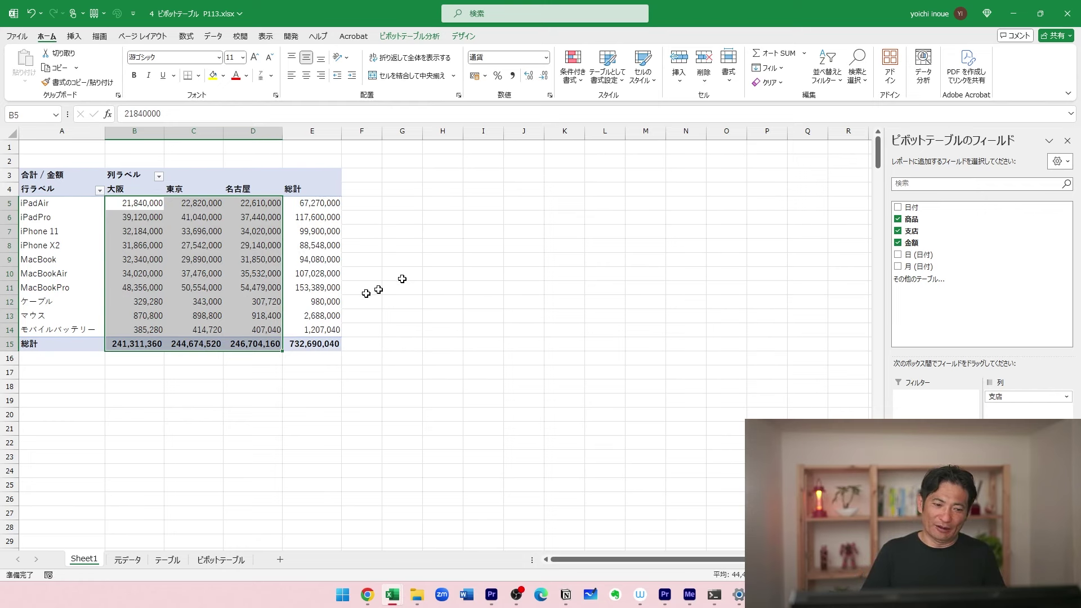
pyautogui.keyDown('shift'); pyautogui.click(255, 333); pyautogui.keyUp('shift')
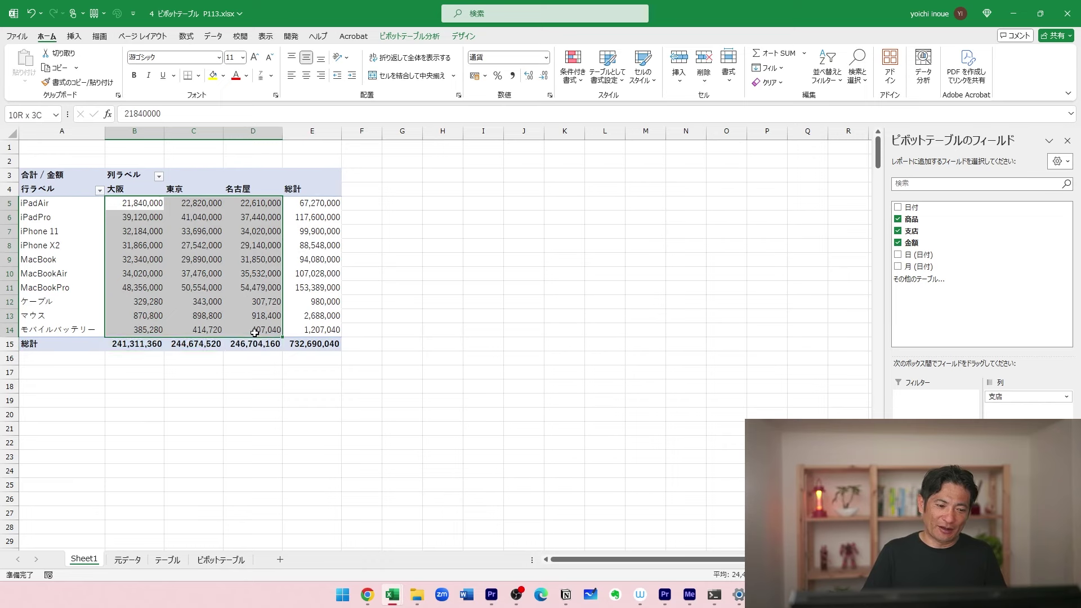
pyautogui.click(573, 70)
pyautogui.moveTo(602, 157)
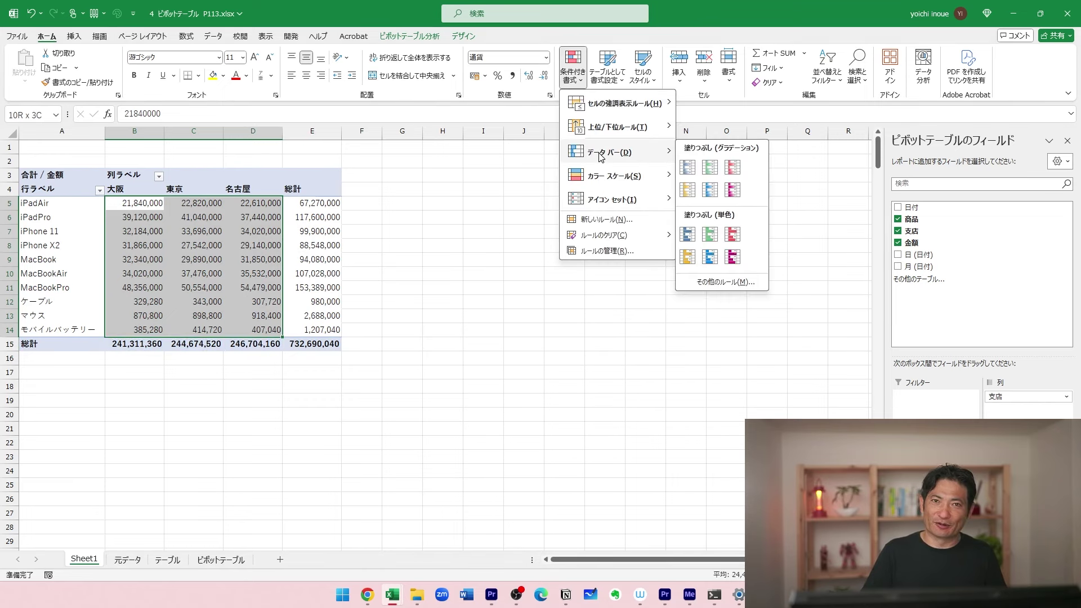
pyautogui.click(685, 196)
pyautogui.click(442, 372)
pyautogui.click(452, 431)
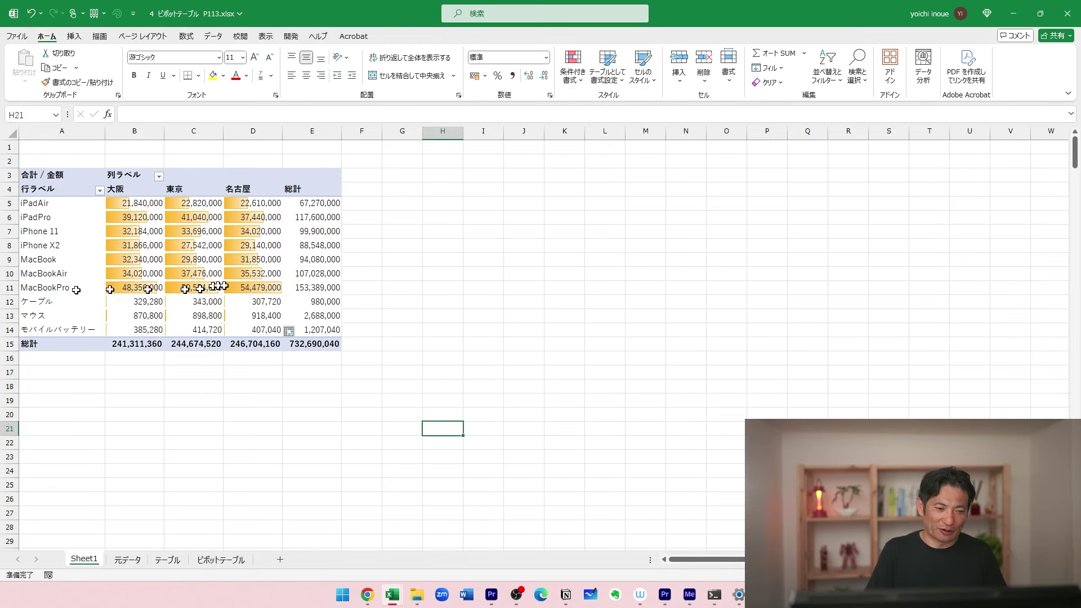
pyautogui.moveTo(145, 132); pyautogui.dragTo(373, 134)
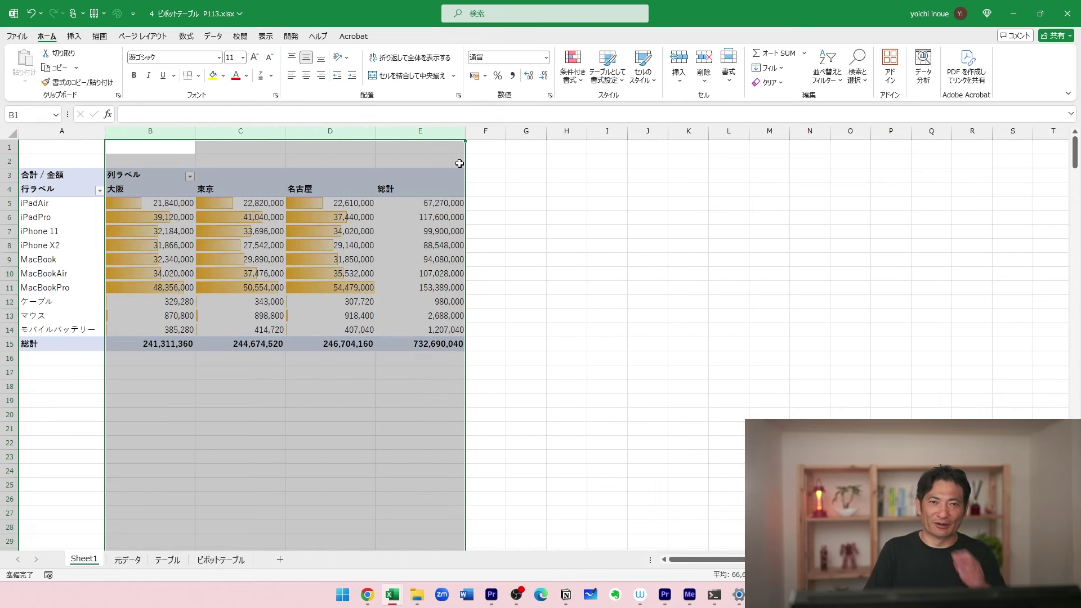
pyautogui.click(663, 292)
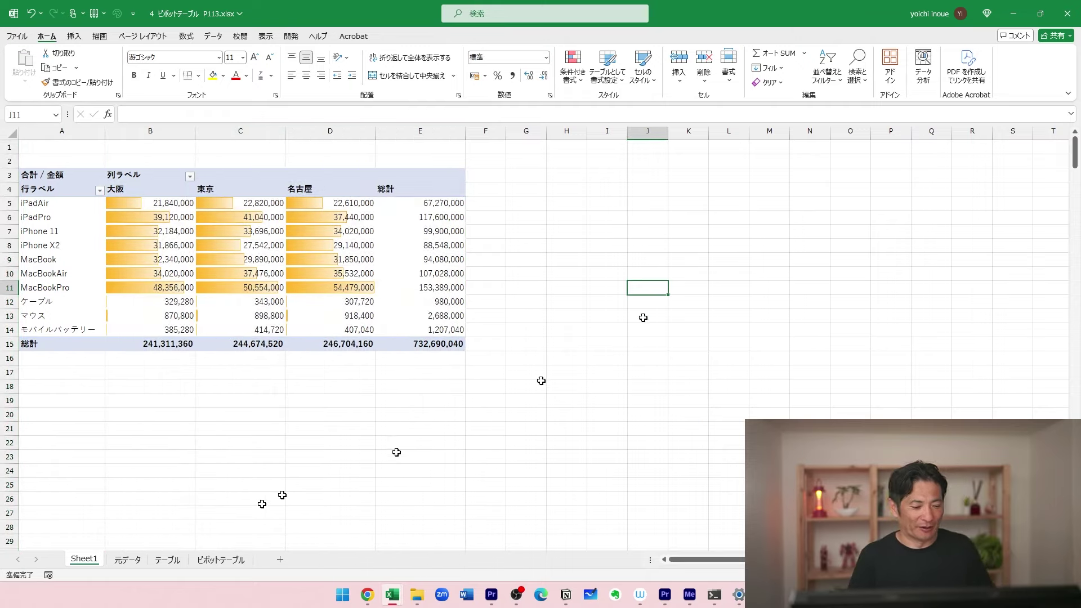
# Look through the 元データ and テーブル sheets and return to Sheet1.
pyautogui.click(135, 559)
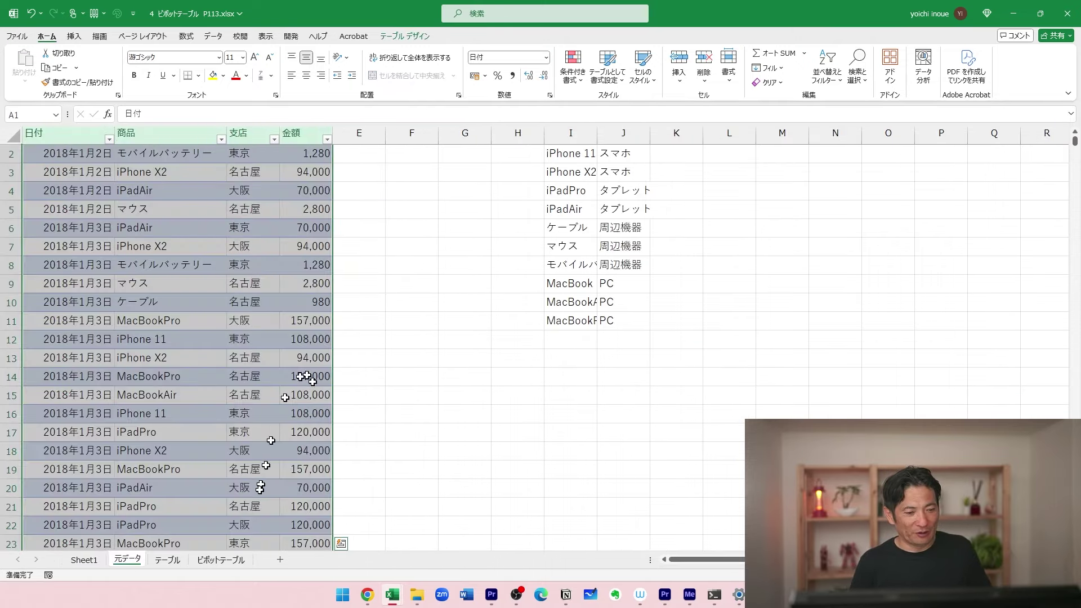
pyautogui.click(168, 562)
pyautogui.click(83, 560)
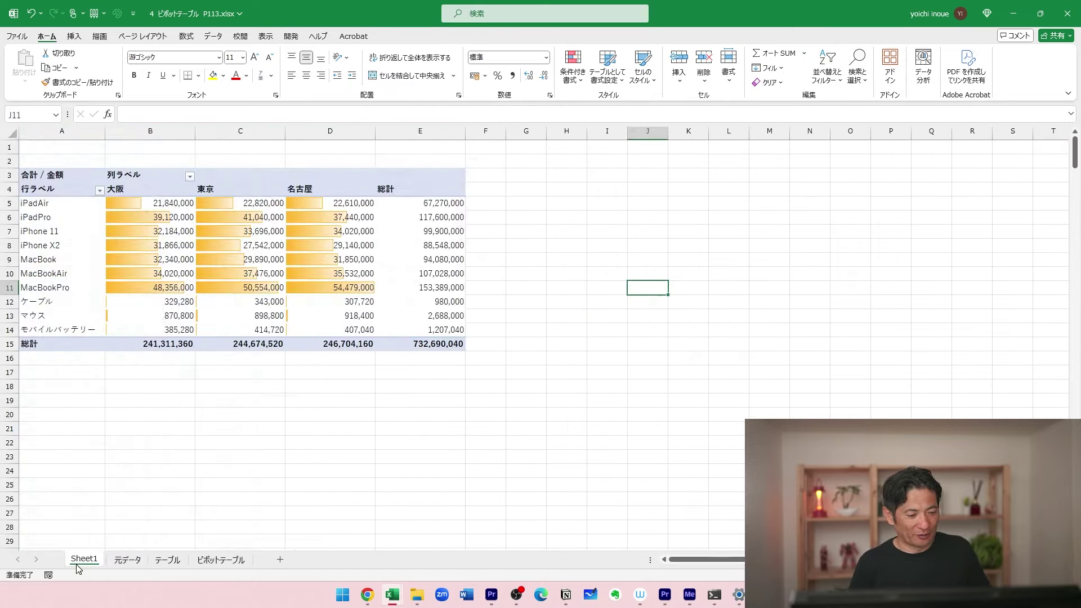
# Replace 商品 with 月 (日付) as the PivotTable's row field.
pyautogui.click(159, 250)
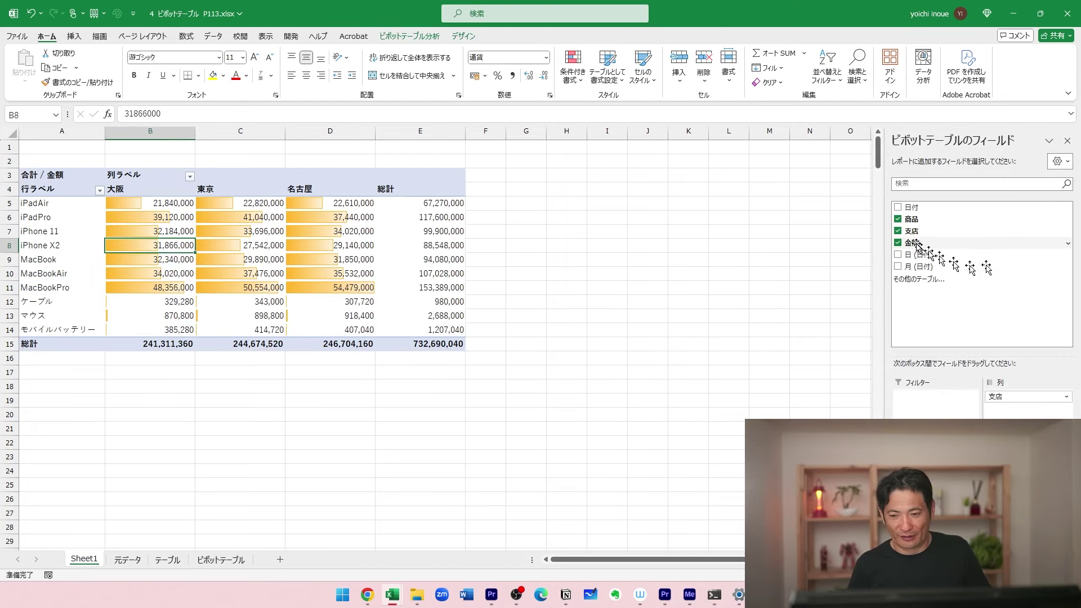
pyautogui.click(898, 267)
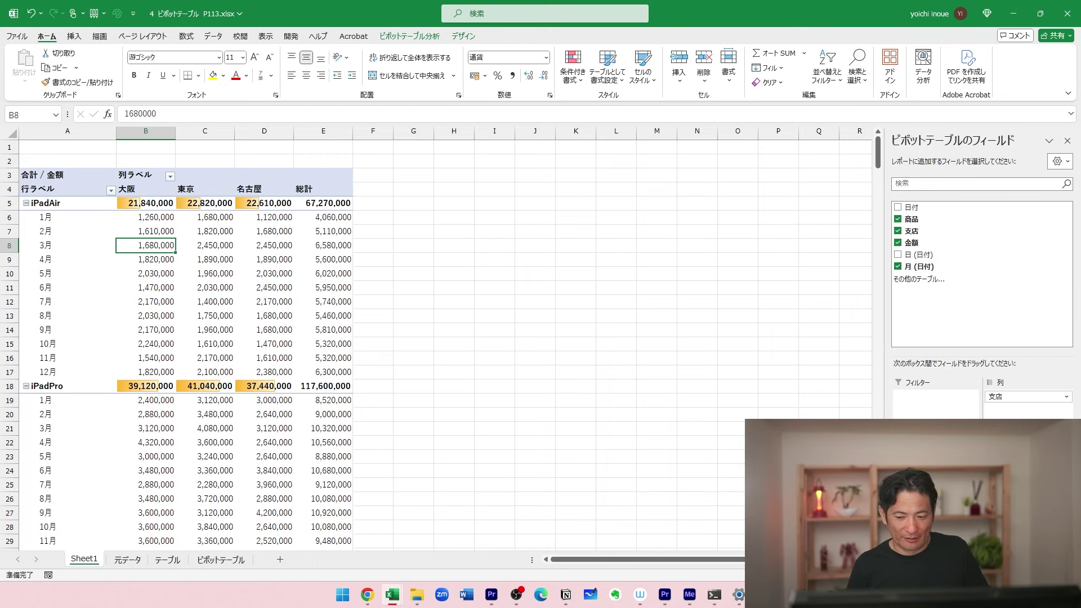
pyautogui.click(898, 219)
# Try removing 支店 from the PivotTable's columns and undo the removal.
pyautogui.moveTo(1013, 398); pyautogui.dragTo(815, 401)
pyautogui.click(354, 217)
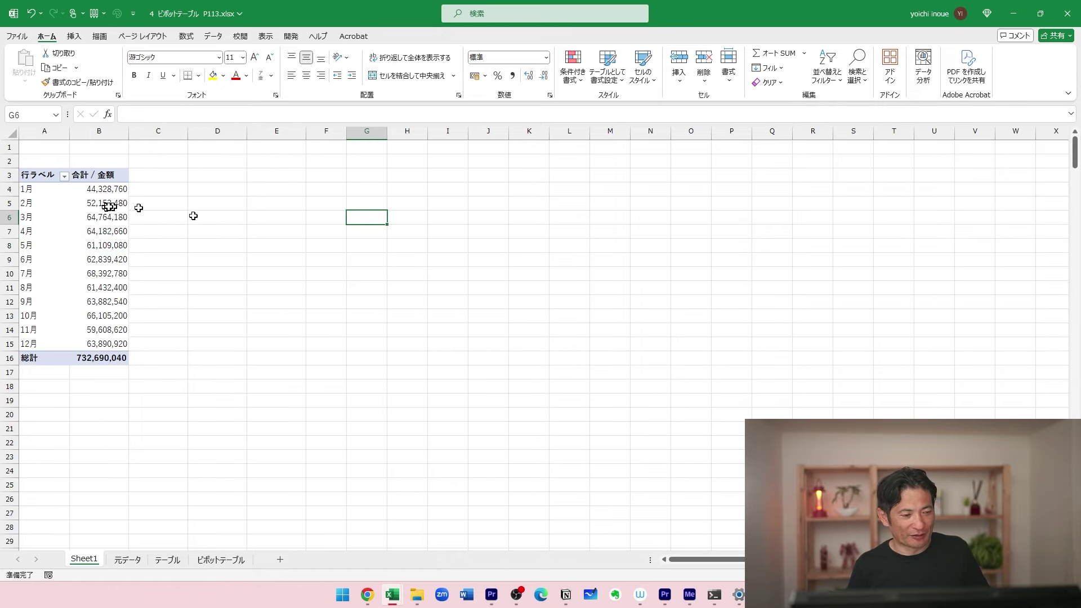
pyautogui.hotkey('ctrl', 'z')
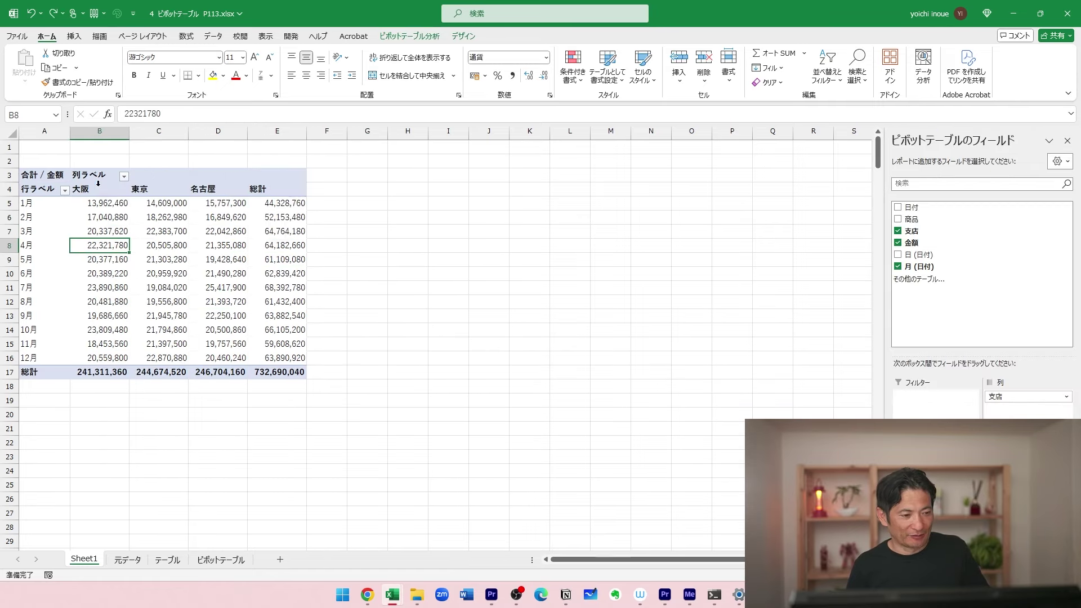
# Insert a 2-D clustered column chart from the PivotTable and delete it again.
pyautogui.click(109, 204)
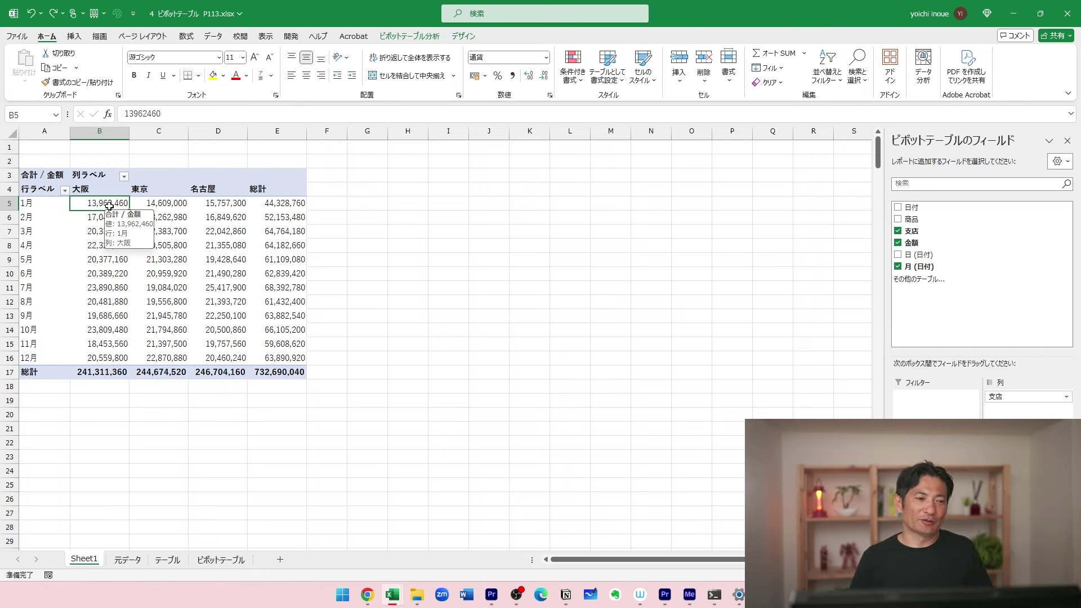
pyautogui.click(435, 37)
pyautogui.click(467, 37)
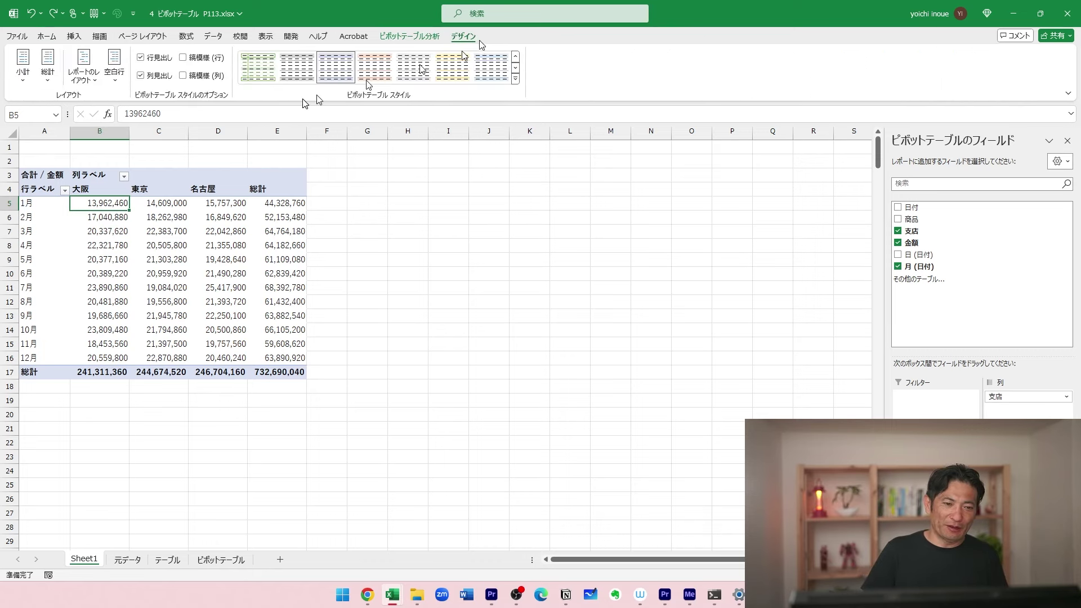
pyautogui.click(423, 38)
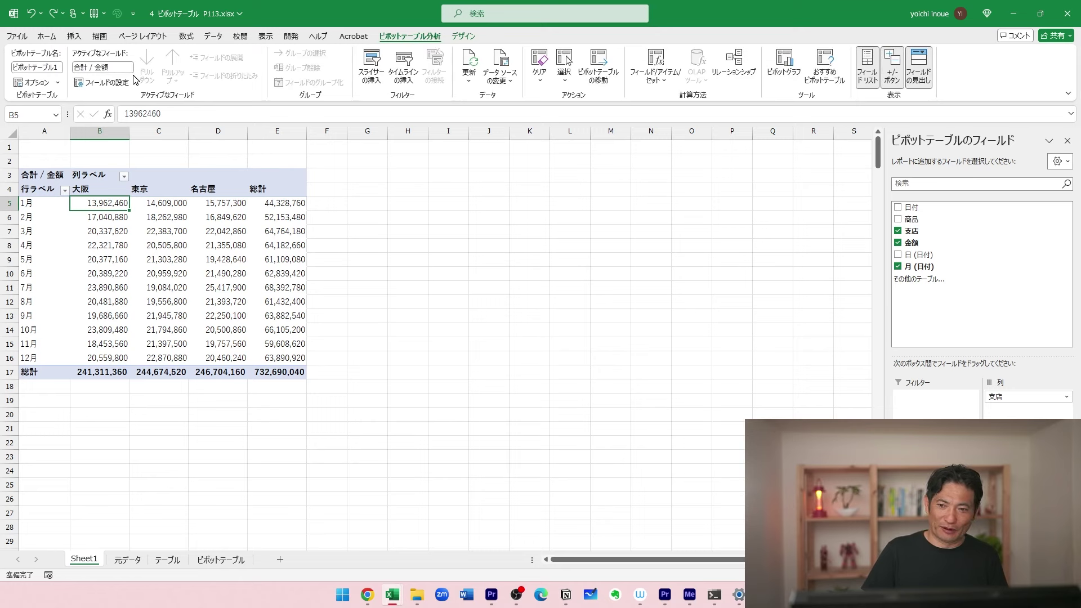
pyautogui.click(73, 36)
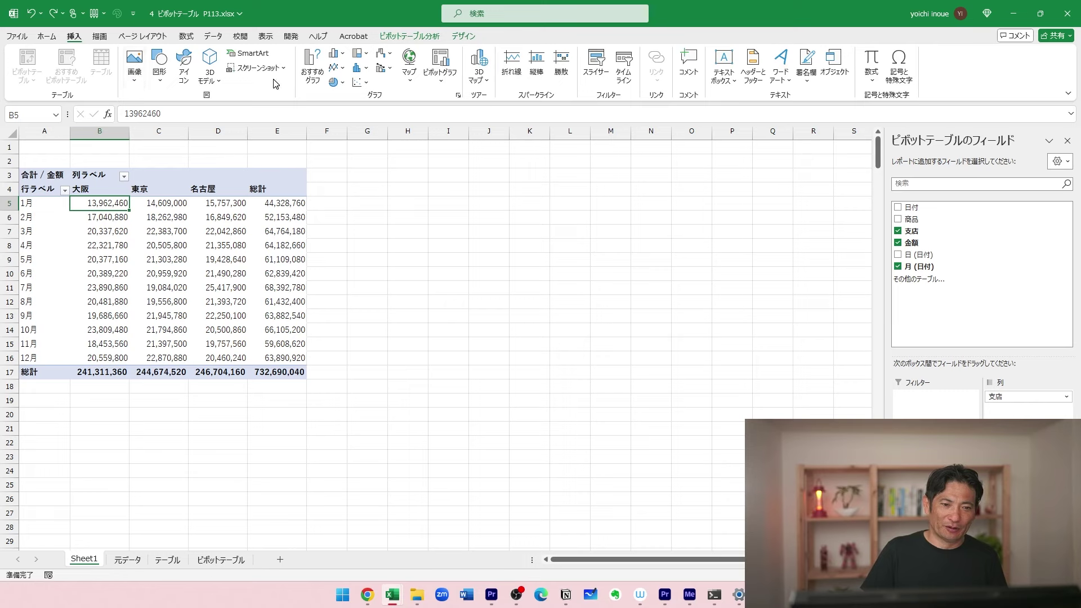
pyautogui.click(337, 54)
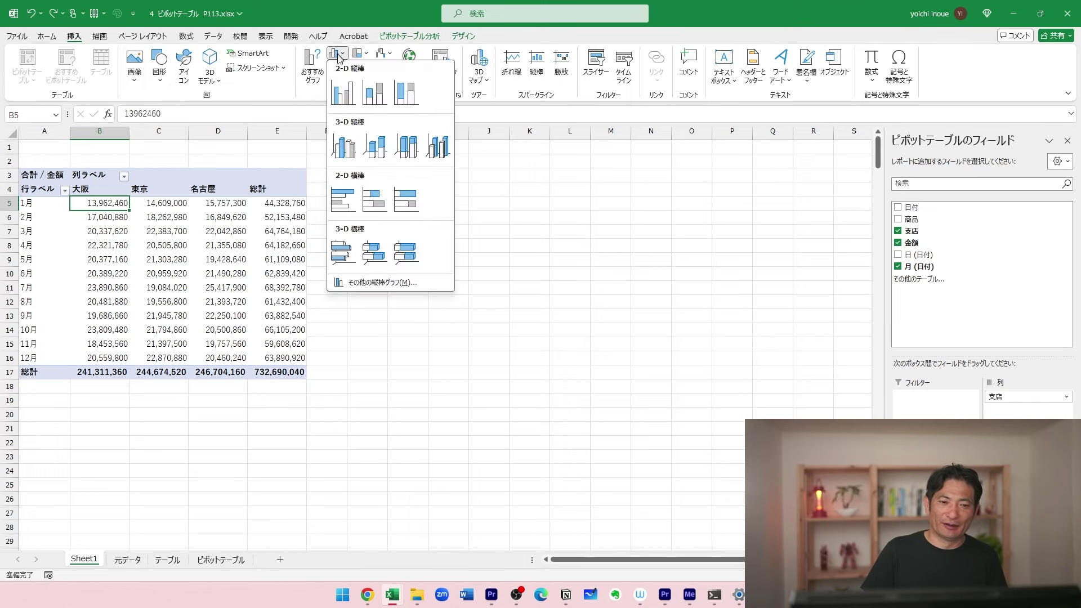
pyautogui.click(343, 91)
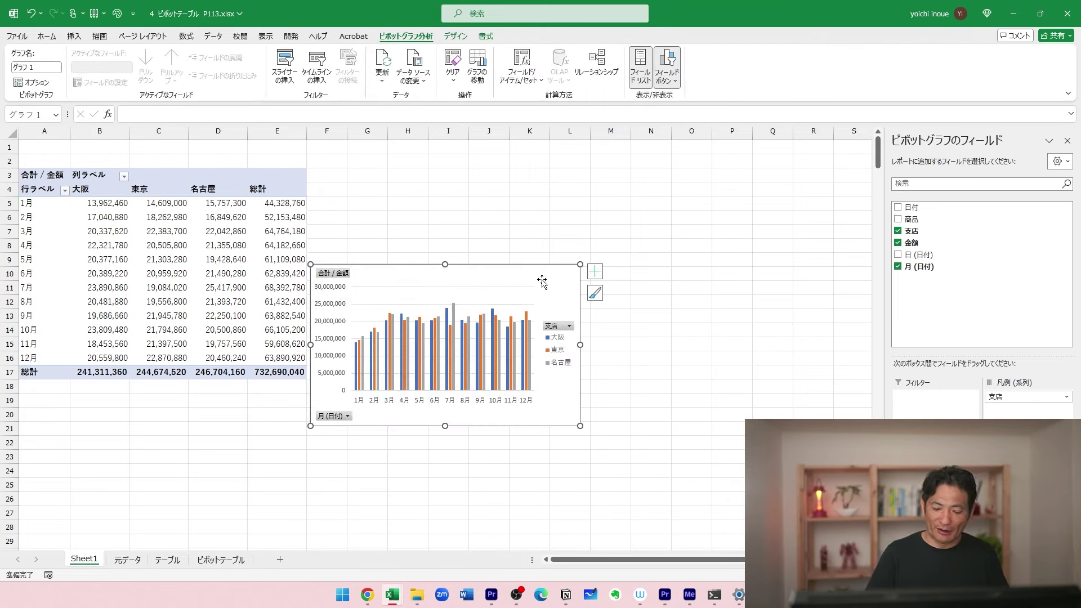
pyautogui.press('Delete')
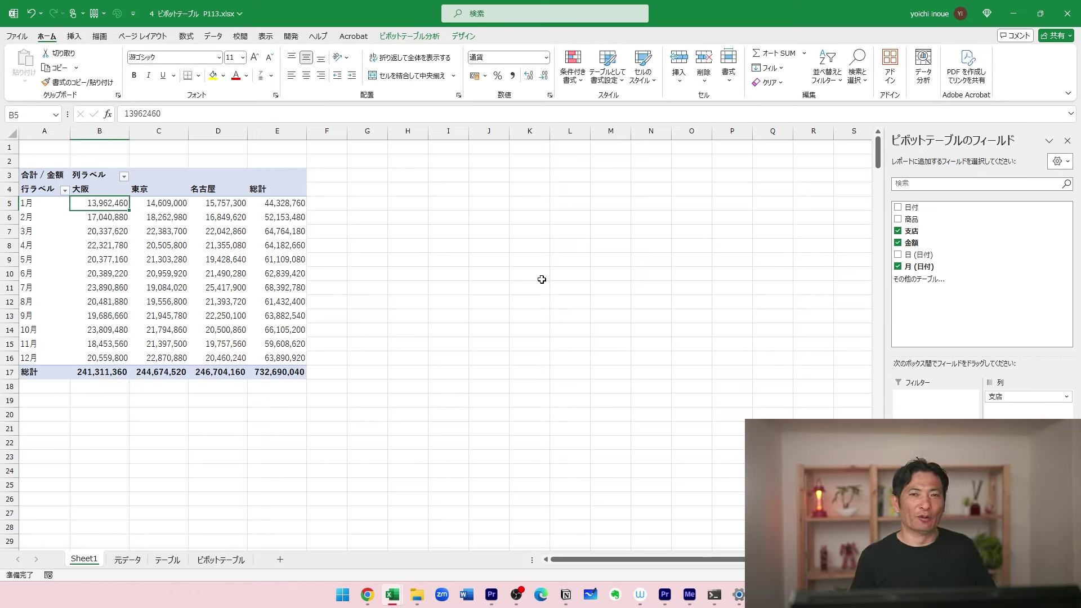
# Create a default column PivotChart from the monthly branch amounts, place it beside the PivotTable and enlarge it to about H5:Q18.
pyautogui.press('alt')
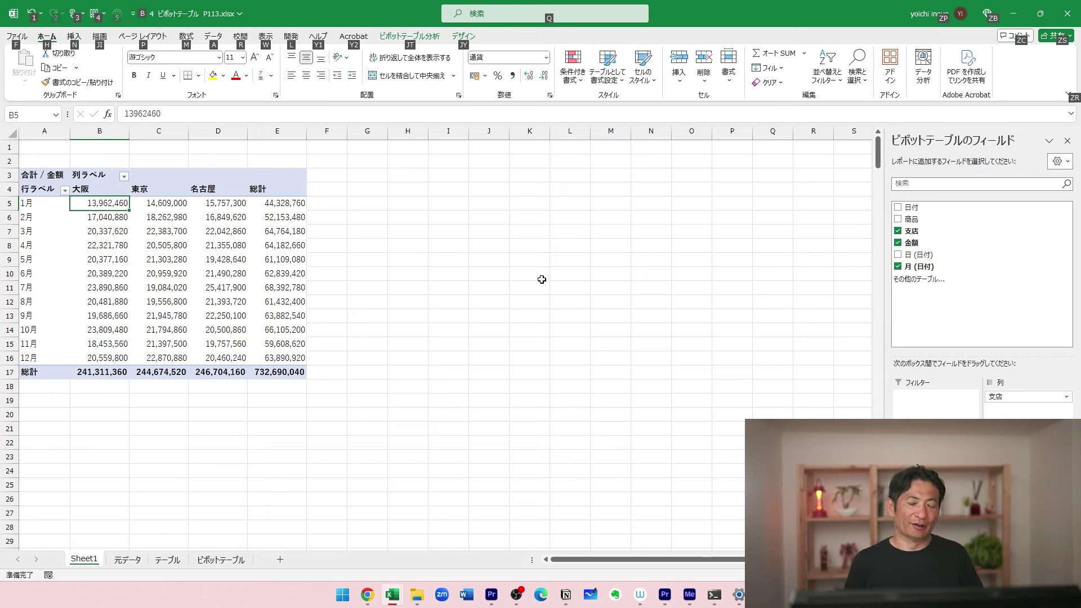
pyautogui.hotkey('alt', 'F1')
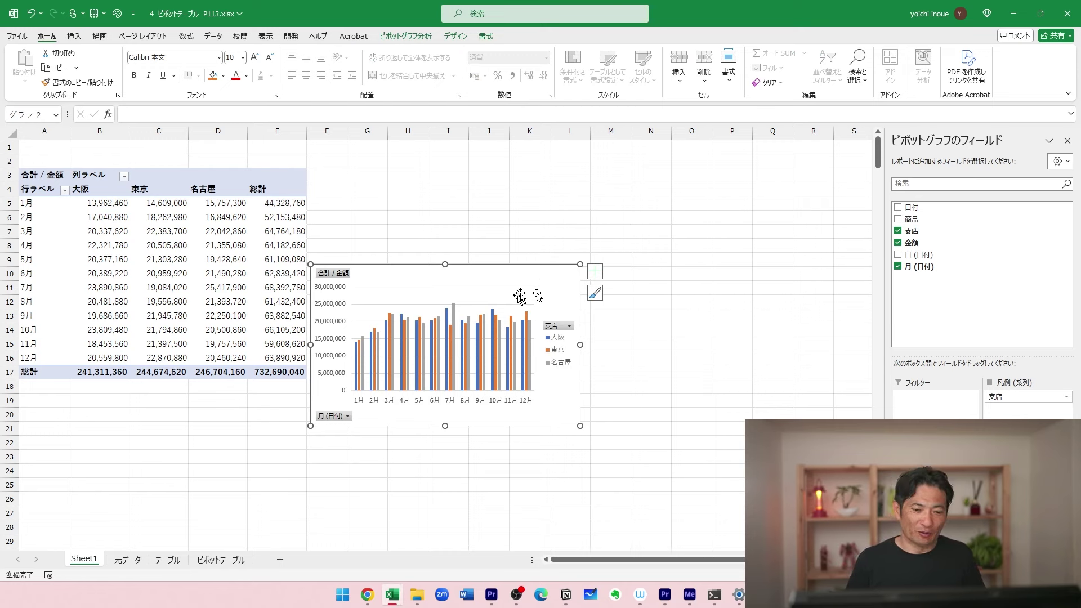
pyautogui.moveTo(533, 272); pyautogui.dragTo(604, 213)
pyautogui.moveTo(651, 366); pyautogui.dragTo(788, 394)
# Delete the vertical value axis from the PivotChart.
pyautogui.click(767, 320)
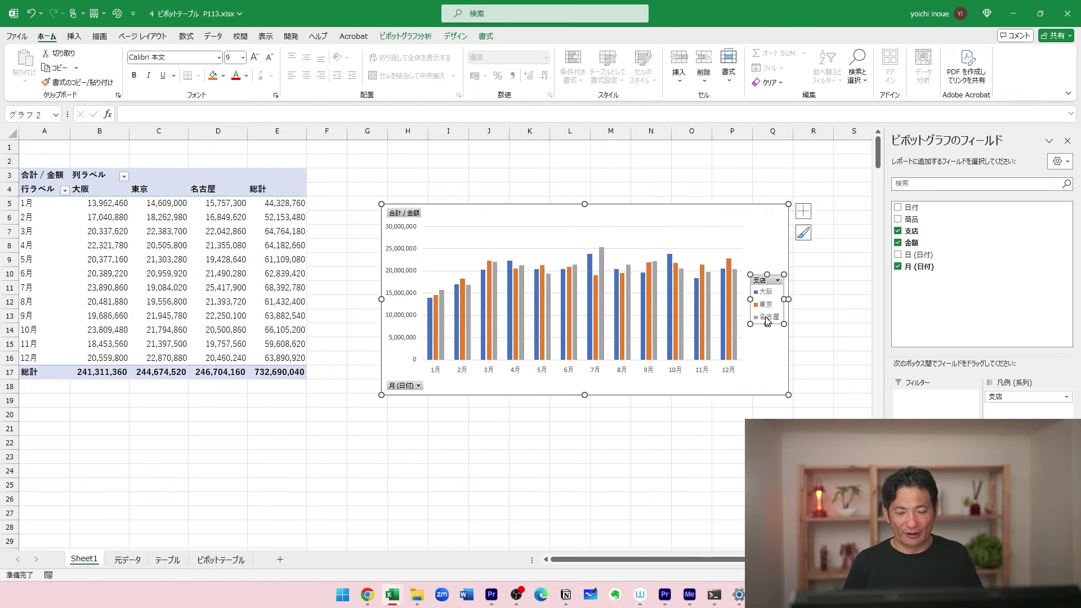
pyautogui.click(457, 269)
pyautogui.click(408, 298)
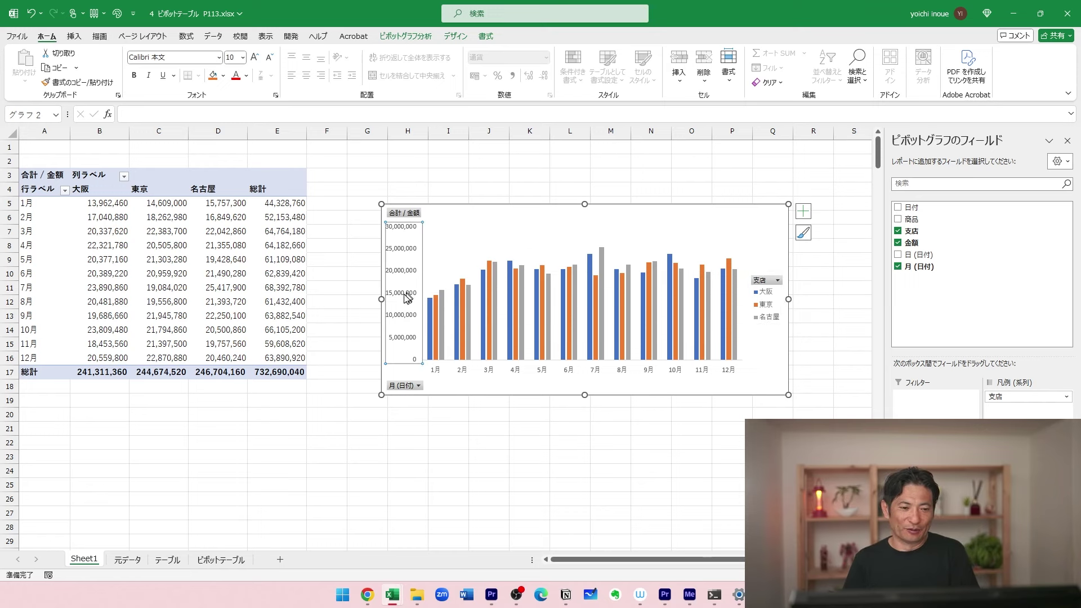
pyautogui.press('Delete')
# Fill the chart's 名古屋 series with the standard dark red colour.
pyautogui.click(413, 315)
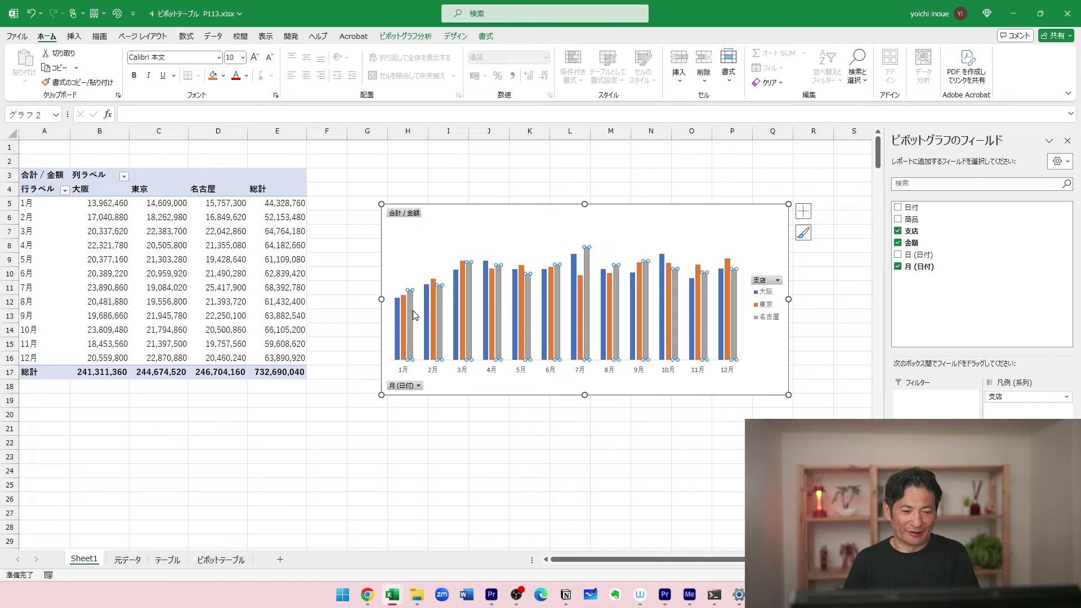
pyautogui.click(223, 75)
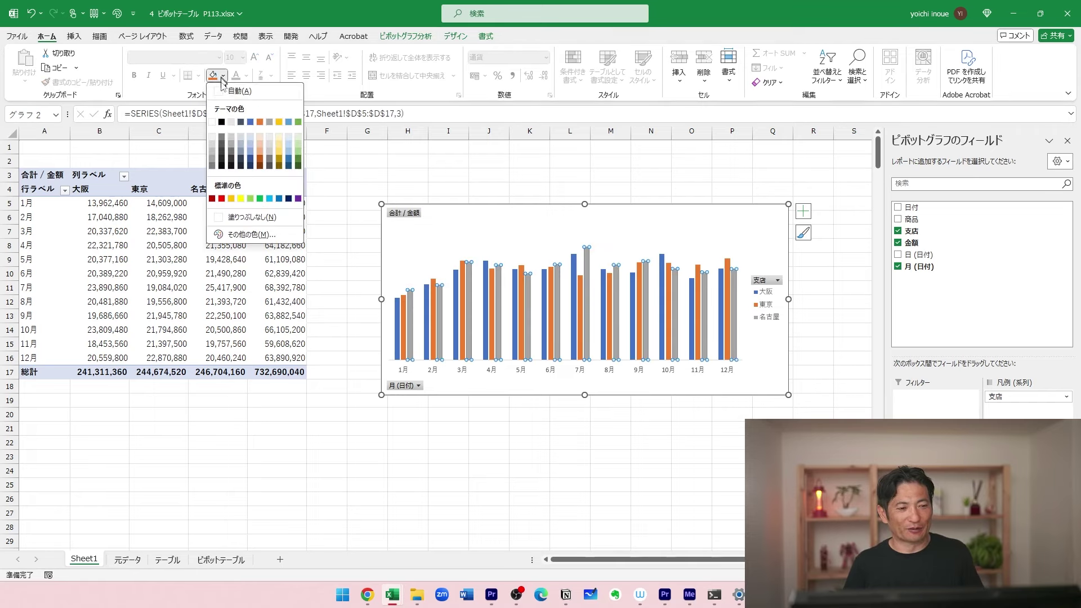
pyautogui.click(212, 198)
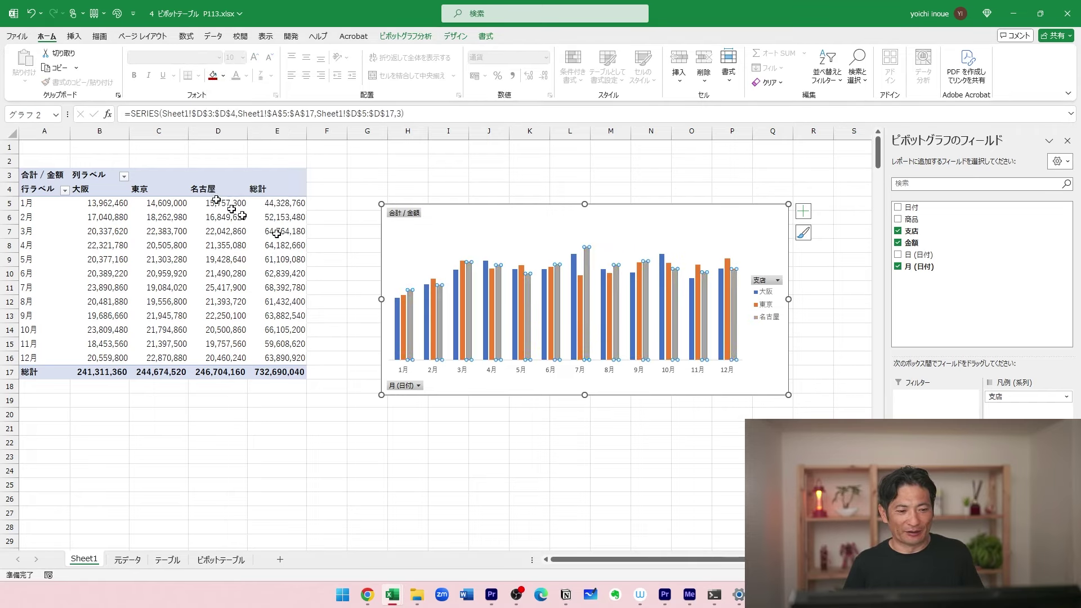
# Fill the chart's 東京 series with the lightest orange theme colour and remove the fill from the 大阪 series.
pyautogui.click(404, 310)
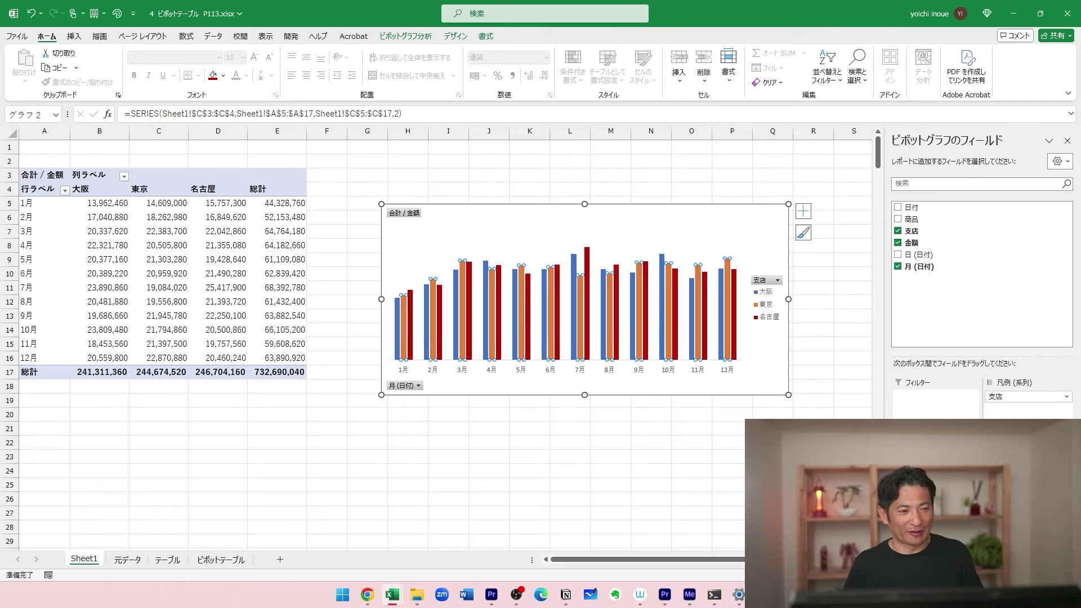
pyautogui.click(223, 75)
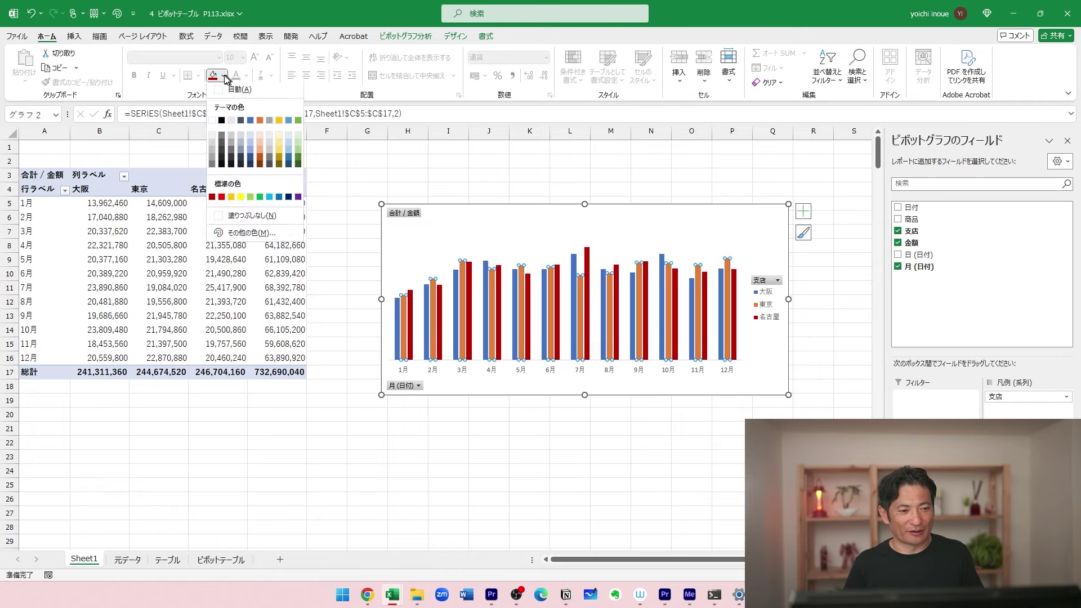
pyautogui.click(259, 138)
pyautogui.click(398, 318)
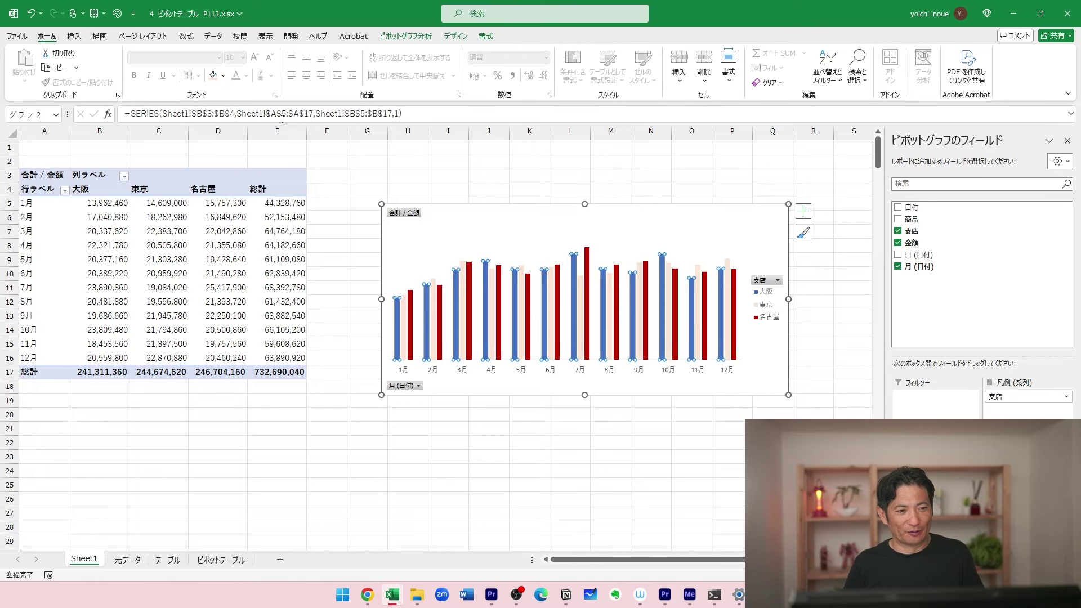
pyautogui.click(224, 75)
pyautogui.click(251, 217)
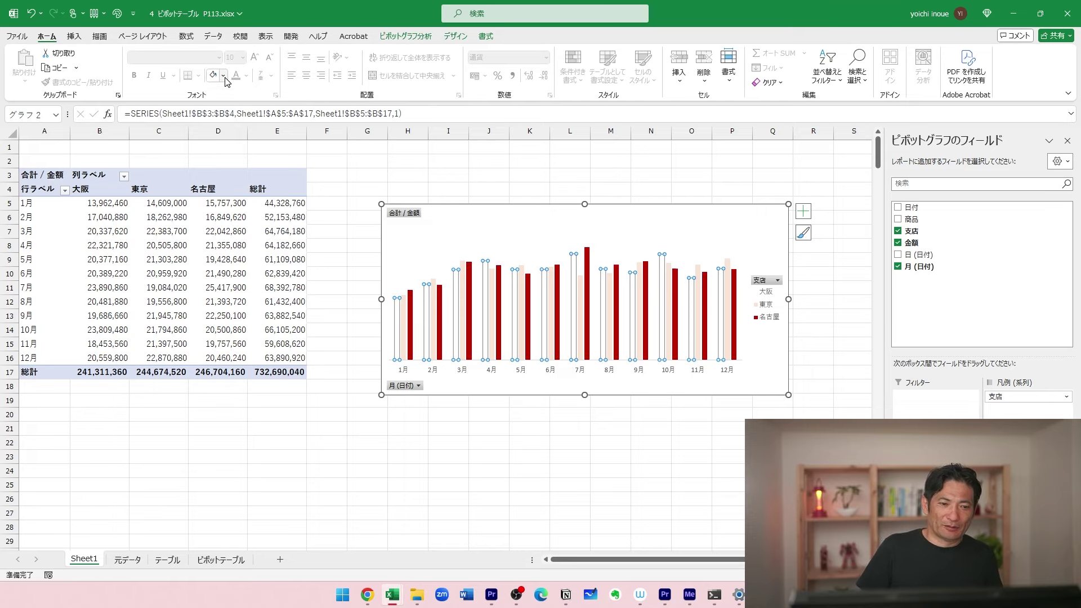
# Give the chart's 大阪 series a shape outline in the automatic colour.
pyautogui.click(407, 37)
pyautogui.click(453, 37)
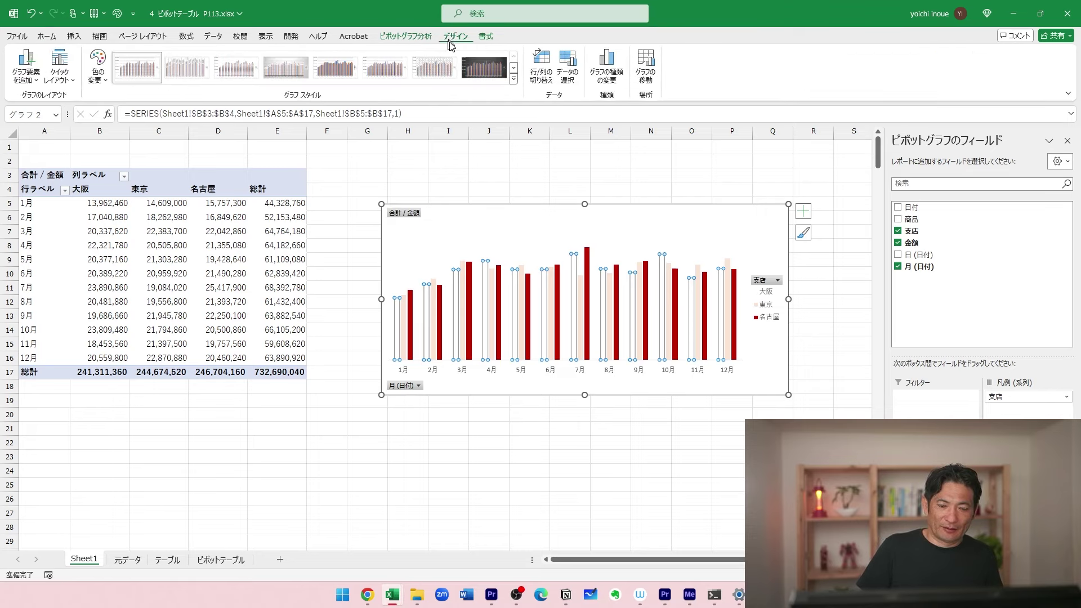
pyautogui.click(490, 37)
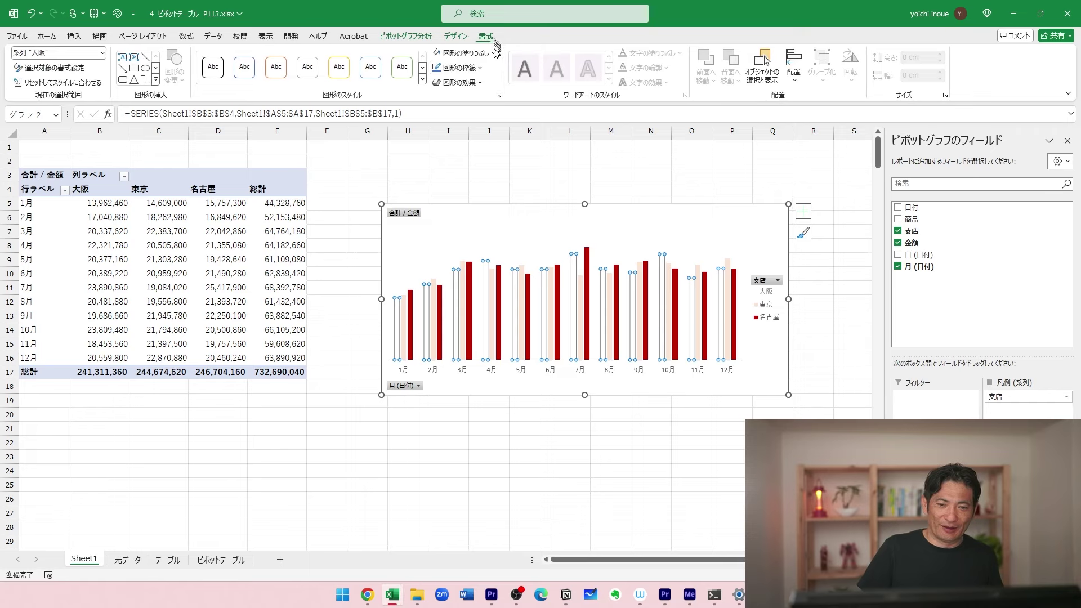
pyautogui.click(480, 67)
pyautogui.click(451, 88)
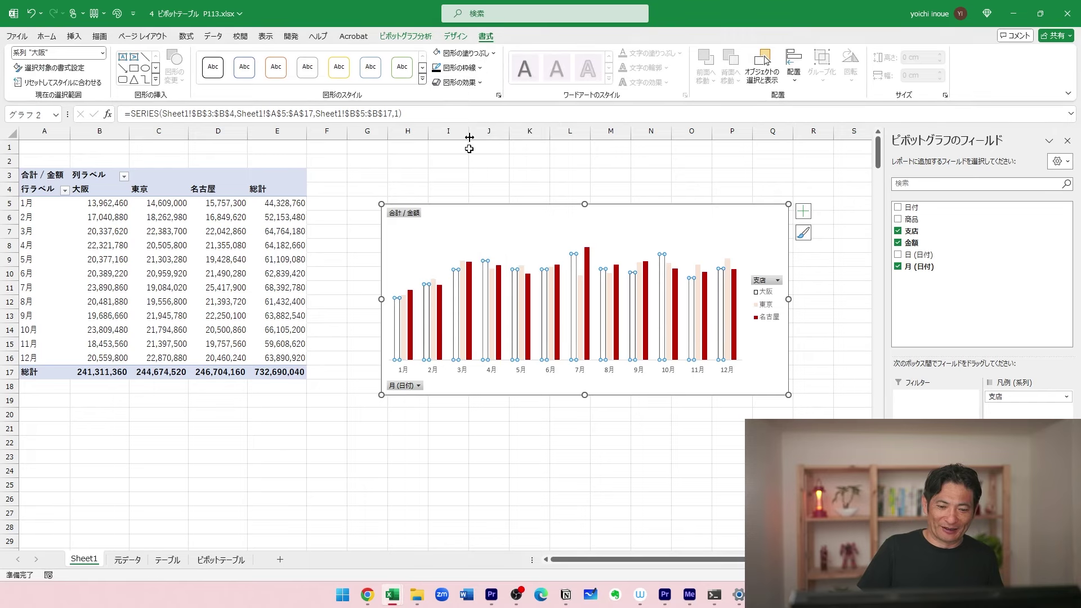
# Outline the 東京 series in black and the 名古屋 series in the automatic colour.
pyautogui.click(406, 318)
pyautogui.click(480, 67)
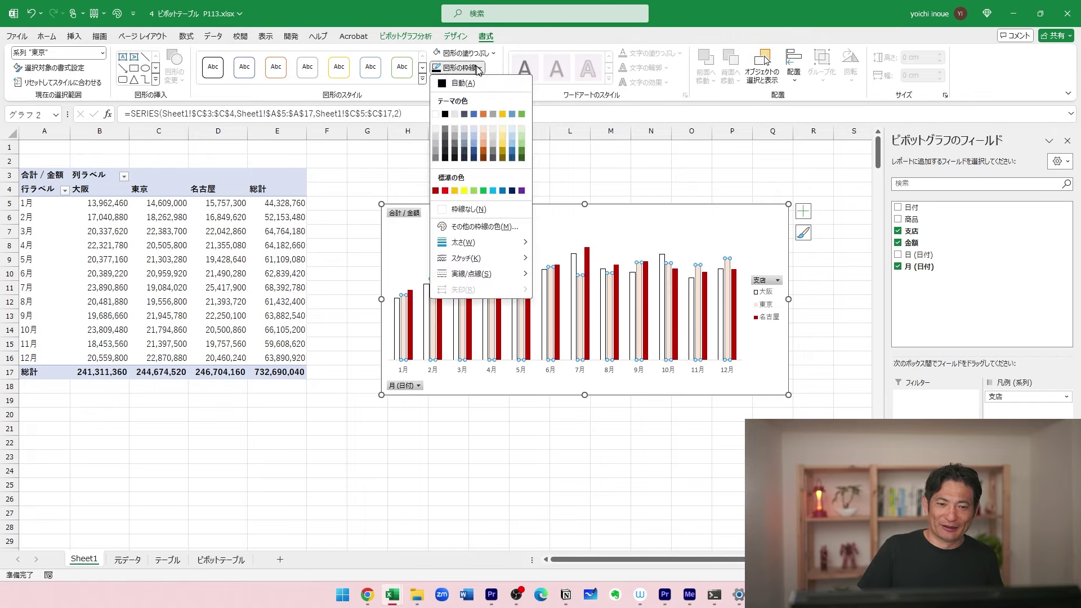
pyautogui.click(445, 114)
pyautogui.click(411, 320)
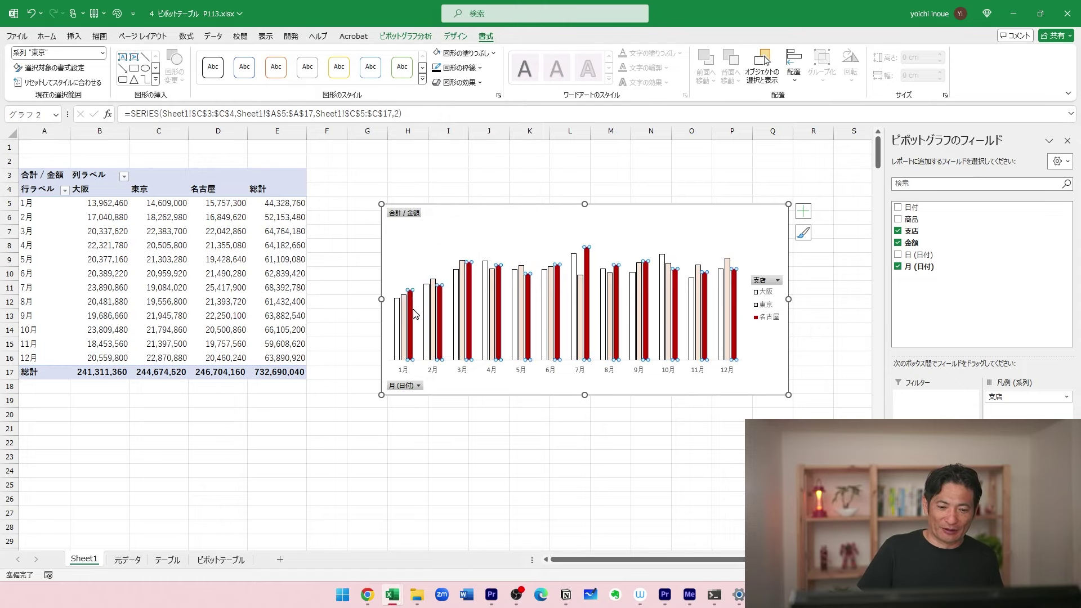
pyautogui.click(480, 68)
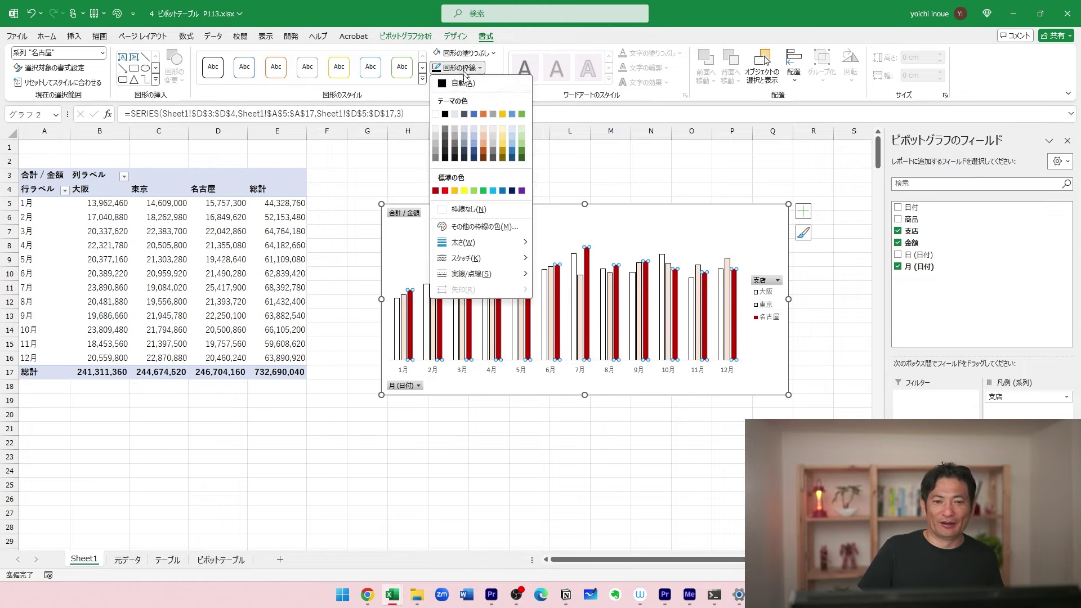
pyautogui.click(451, 88)
pyautogui.click(493, 164)
# Enlarge the PivotChart in both directions to cover about F5:S22 beside the PivotTable.
pyautogui.click(777, 386)
pyautogui.moveTo(788, 395); pyautogui.dragTo(887, 408)
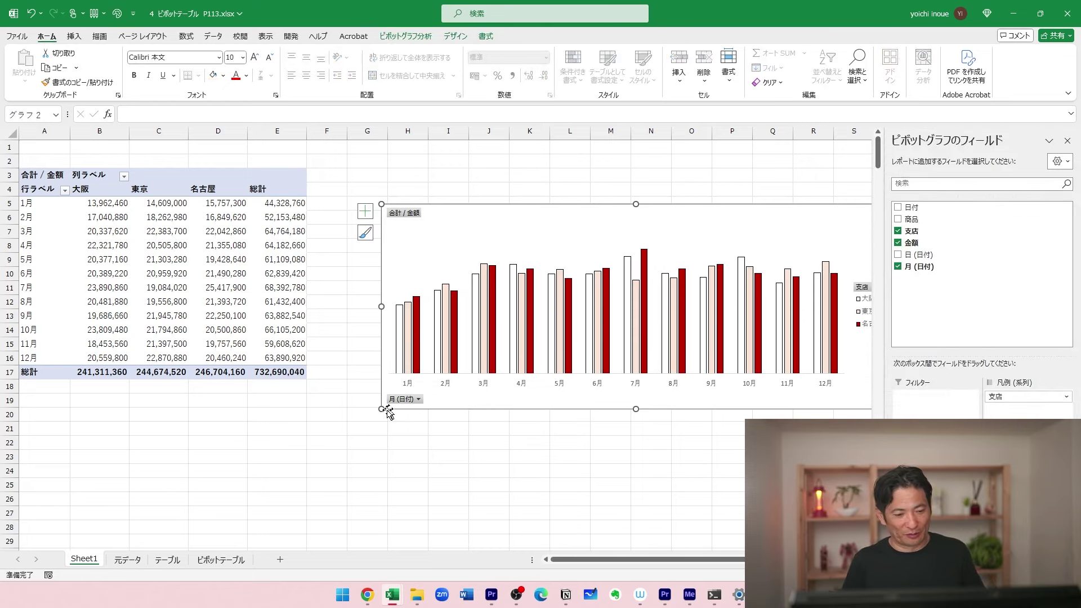
pyautogui.moveTo(378, 411); pyautogui.dragTo(311, 447)
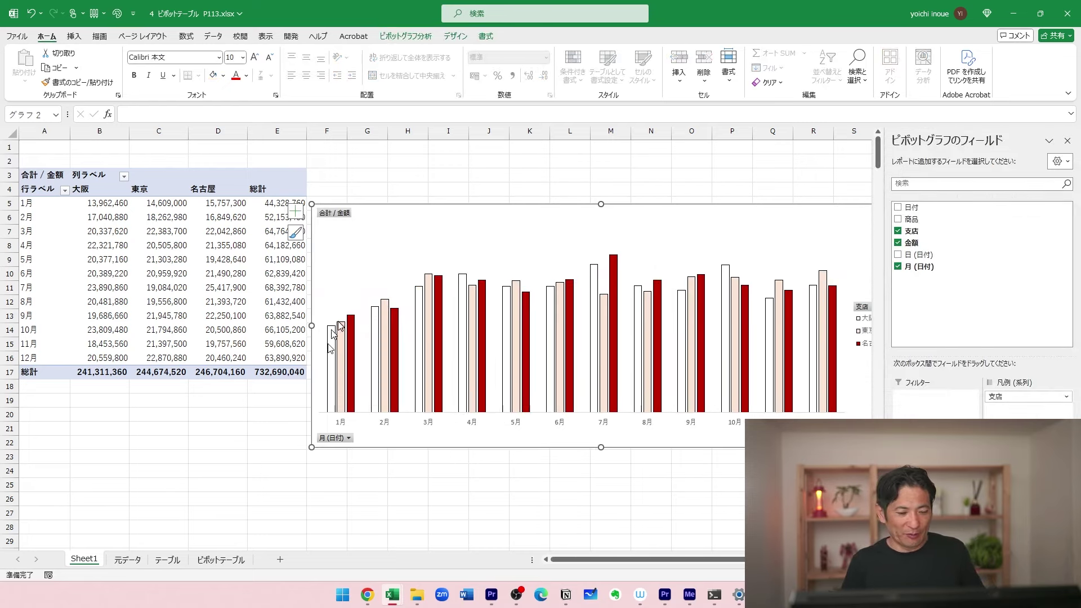
pyautogui.click(862, 322)
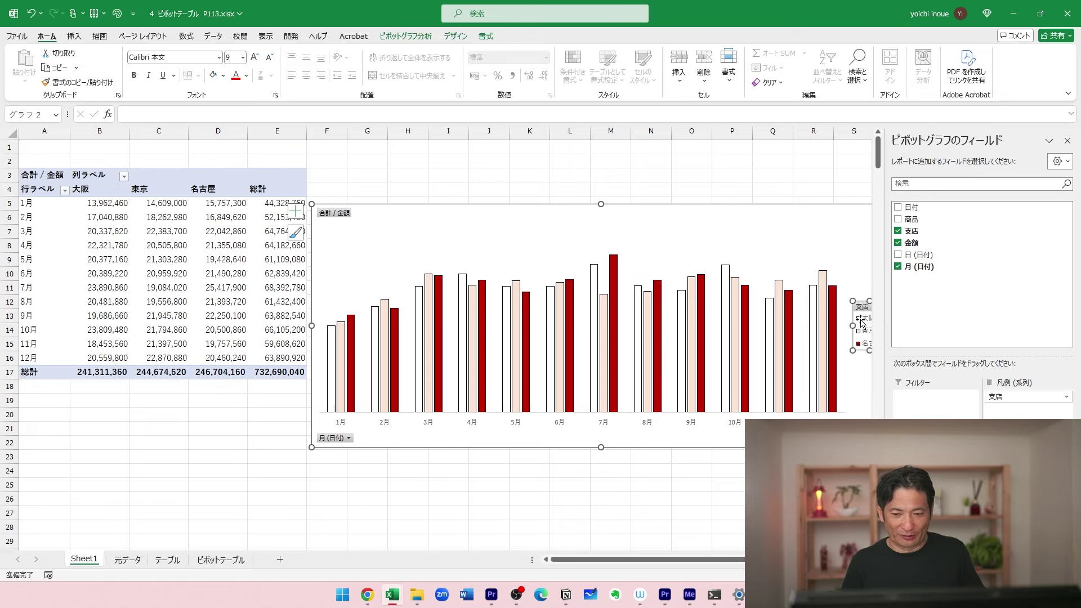
pyautogui.click(398, 249)
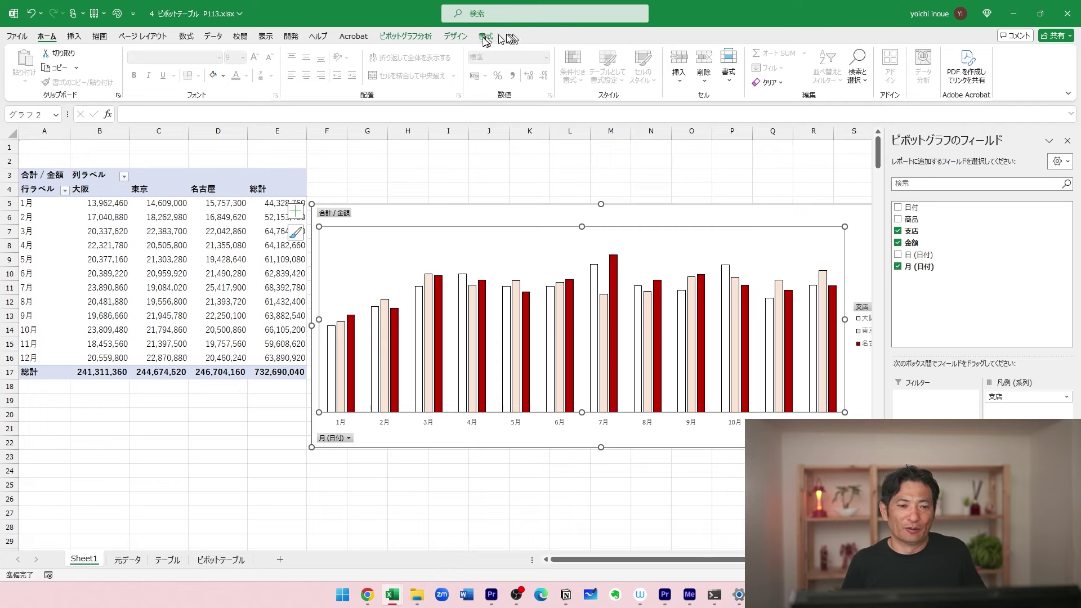
pyautogui.click(738, 496)
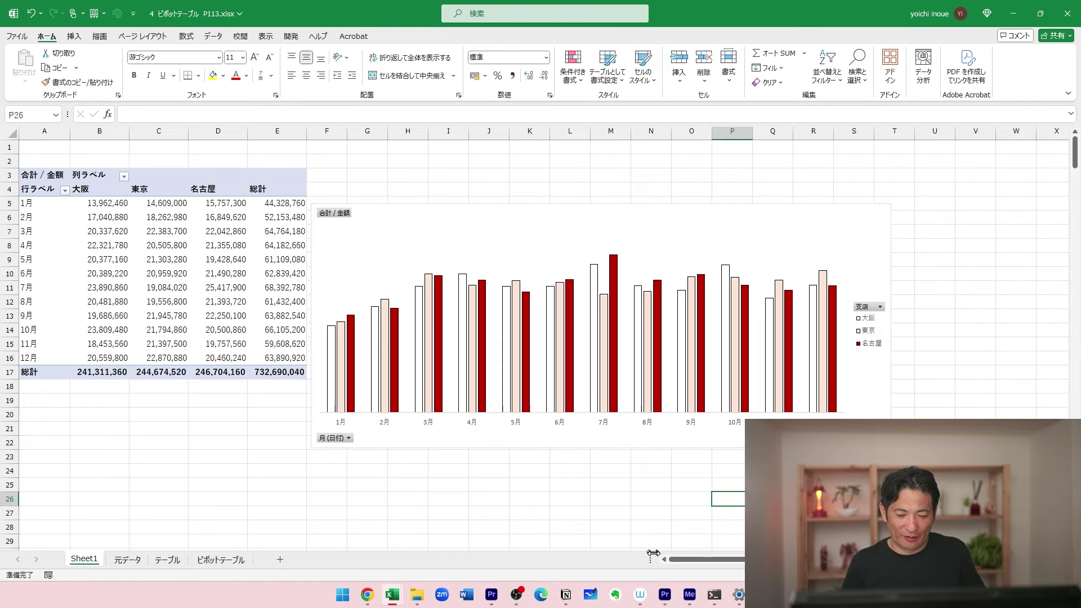
# Move the PivotChart aside to view its chart element options, such as data labels, and place it back beside the PivotTable.
pyautogui.click(786, 251)
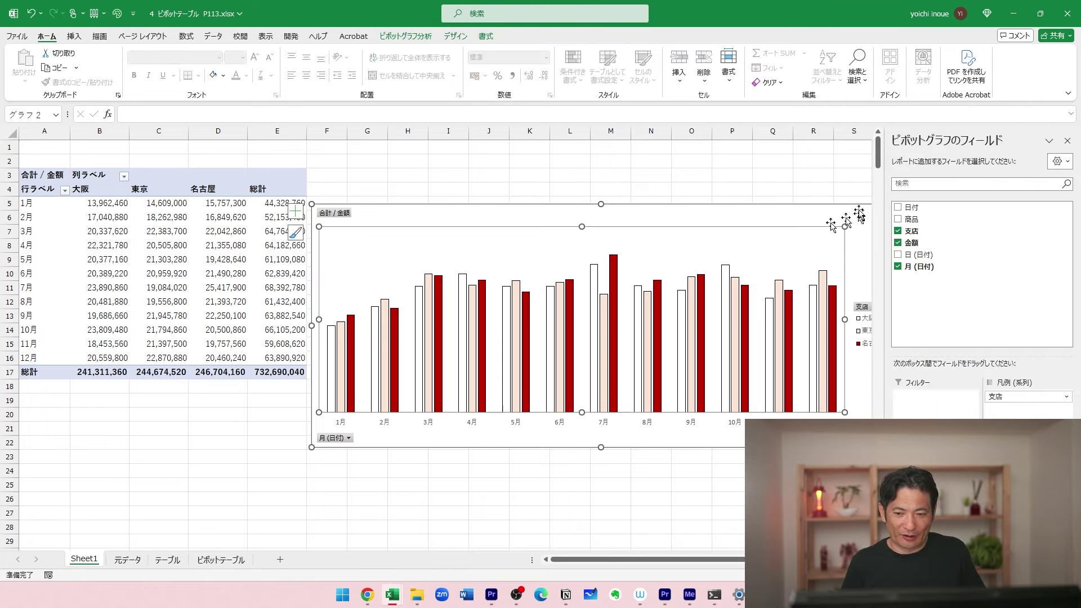
pyautogui.moveTo(845, 213); pyautogui.dragTo(729, 242)
pyautogui.click(740, 244)
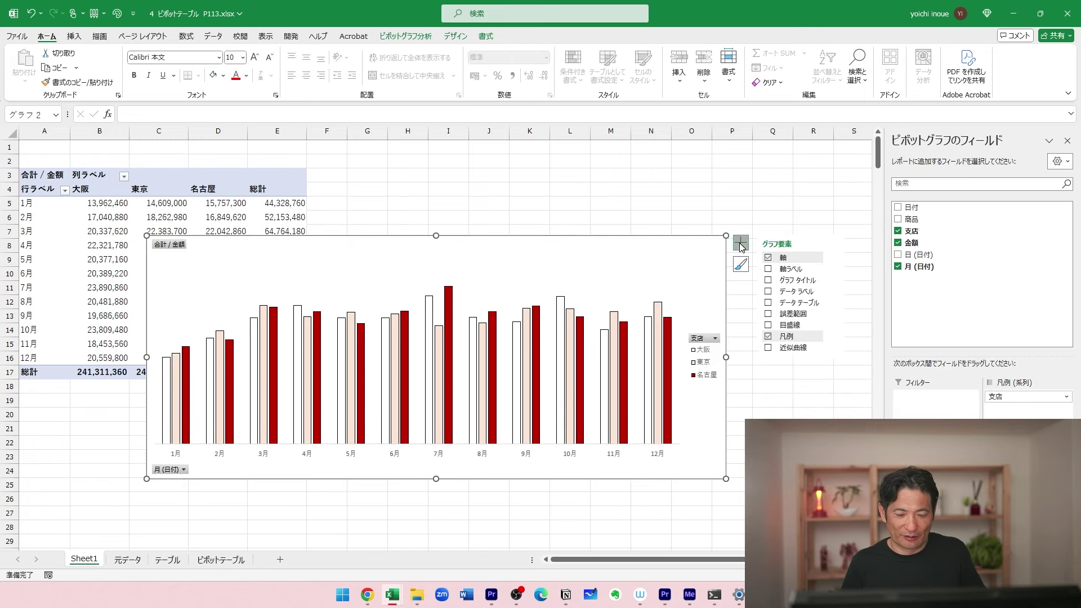
pyautogui.click(769, 292)
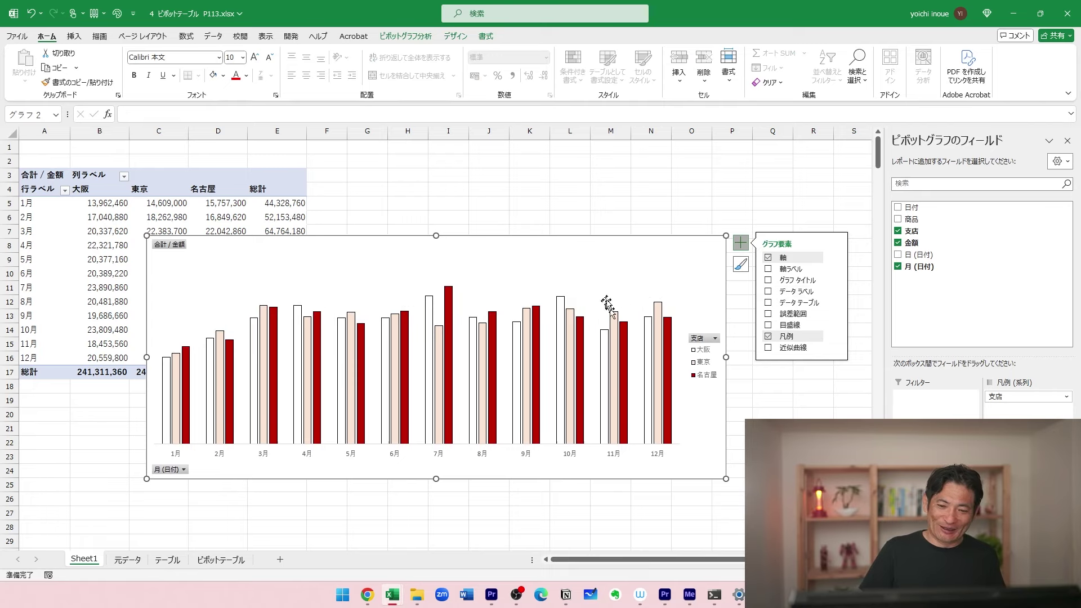
pyautogui.click(568, 172)
pyautogui.moveTo(410, 241); pyautogui.dragTo(596, 232)
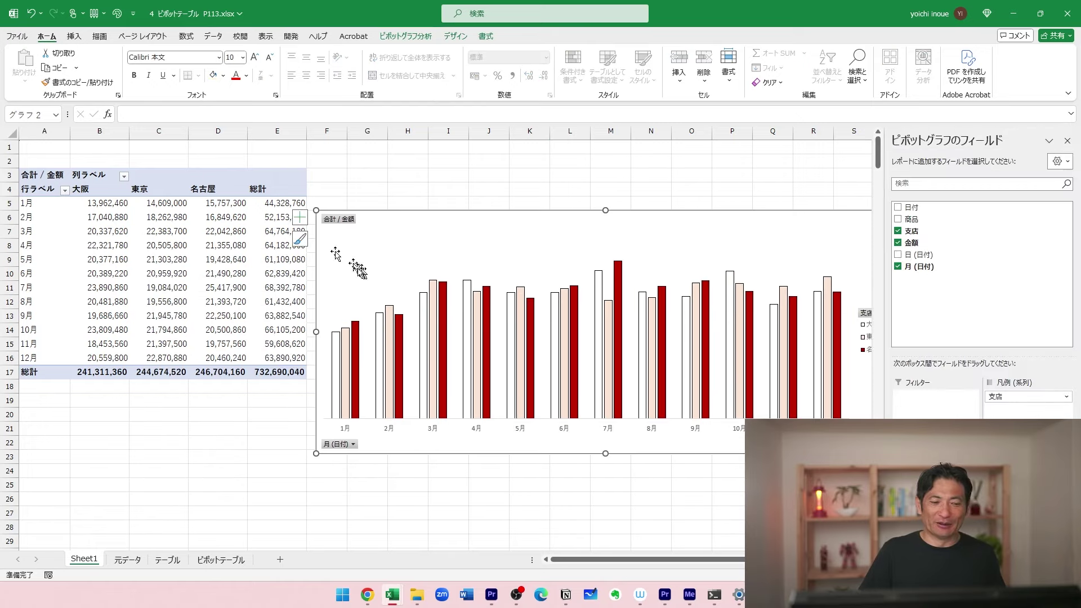
# On the 元データ sheet, copy the iPhone 11 cell I2.
pyautogui.click(135, 563)
pyautogui.click(303, 284)
pyautogui.click(126, 283)
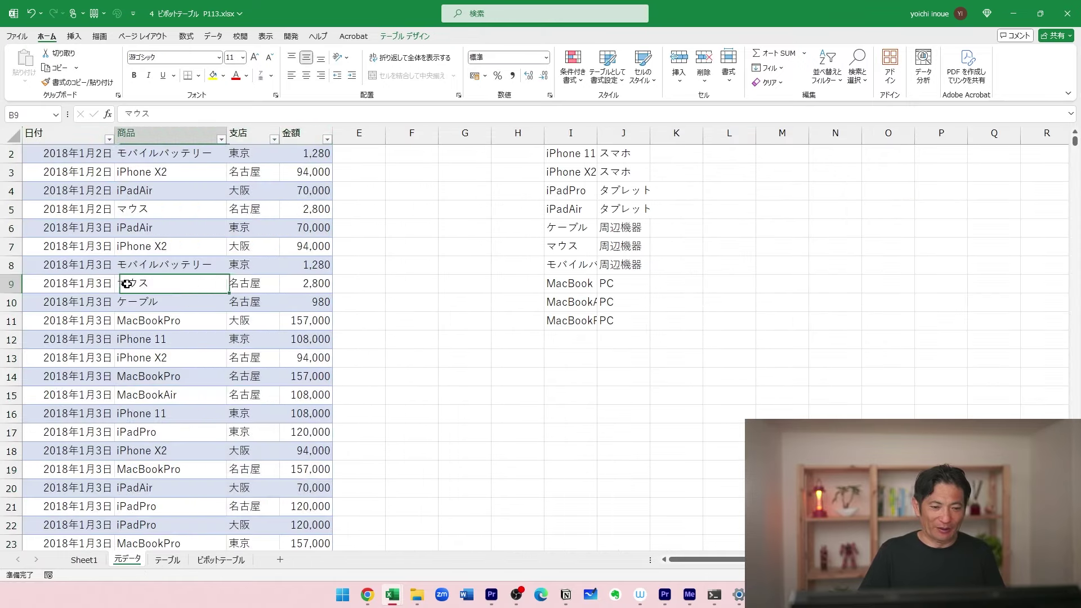
pyautogui.scroll(1, 604, 207)
pyautogui.click(582, 175)
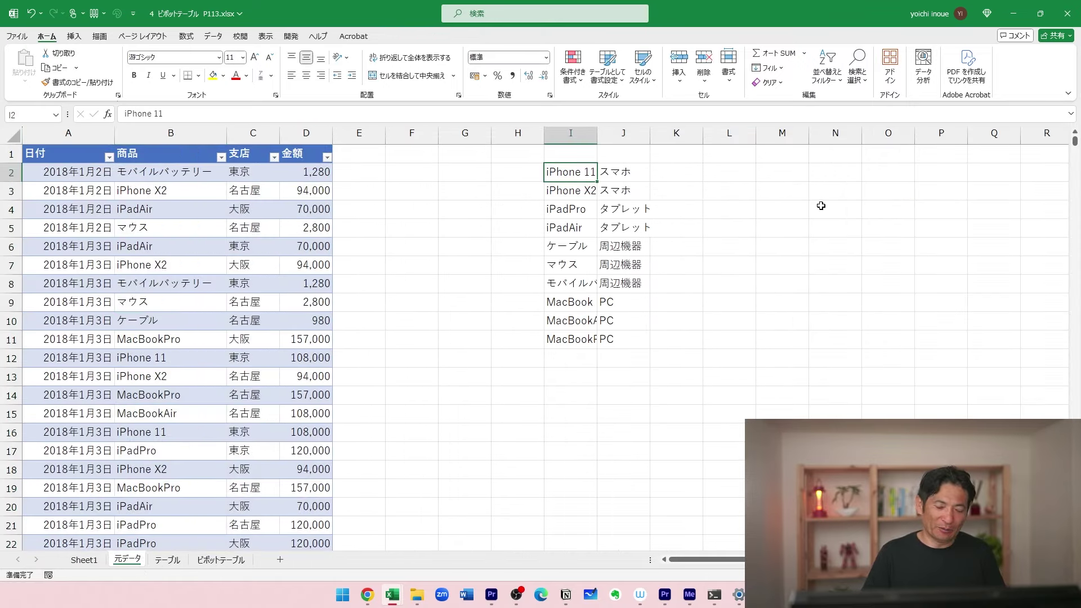
pyautogui.rightClick(569, 172)
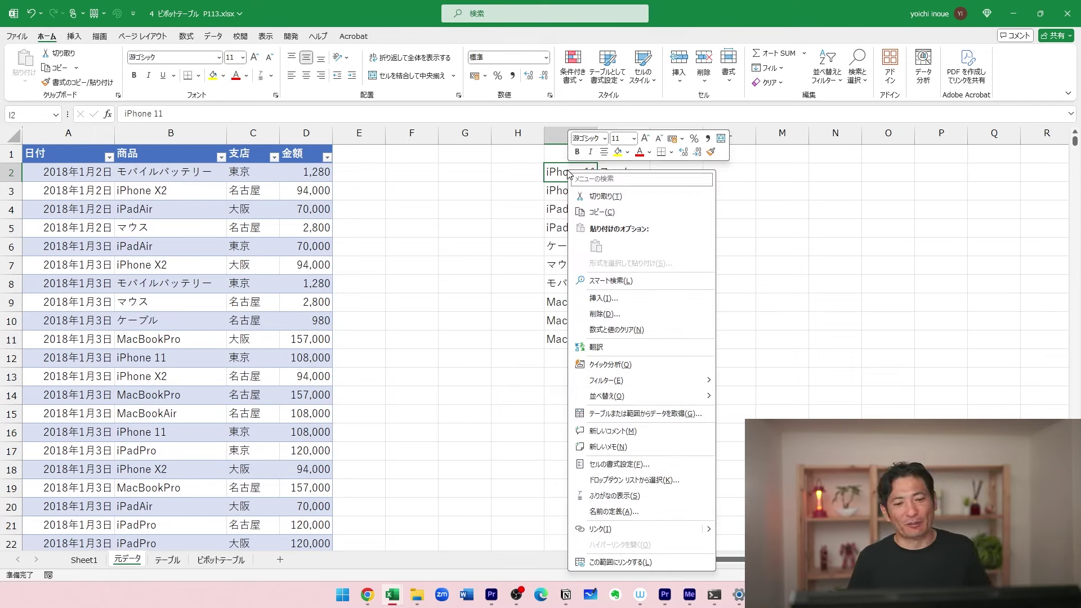
pyautogui.click(608, 212)
# Paste the copied iPhone 11 cell into L2 and delete the pasted content again.
pyautogui.click(712, 172)
pyautogui.rightClick(727, 168)
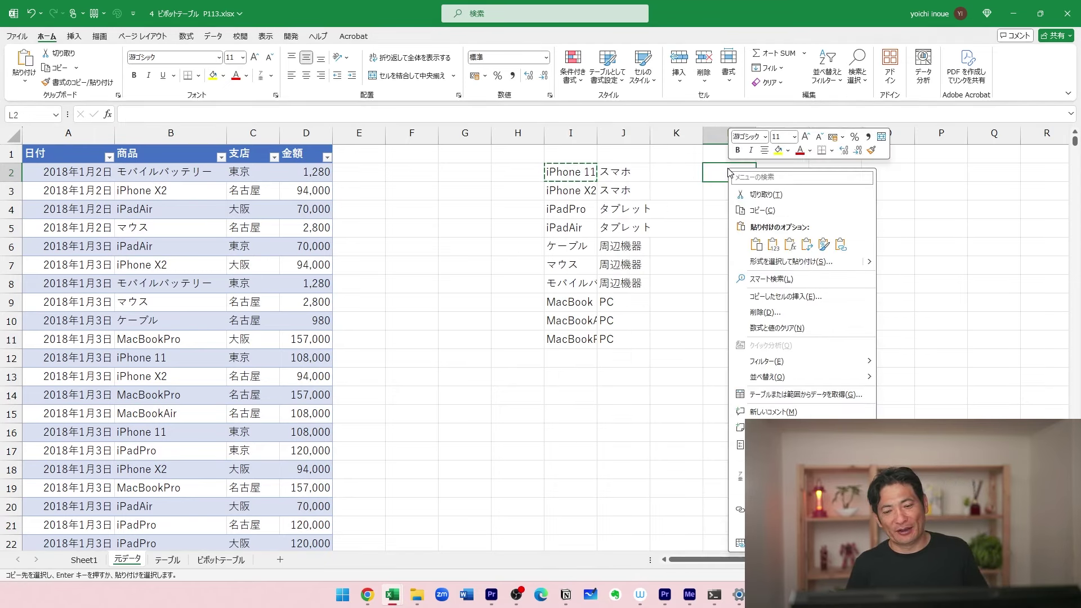
pyautogui.click(756, 245)
pyautogui.click(719, 251)
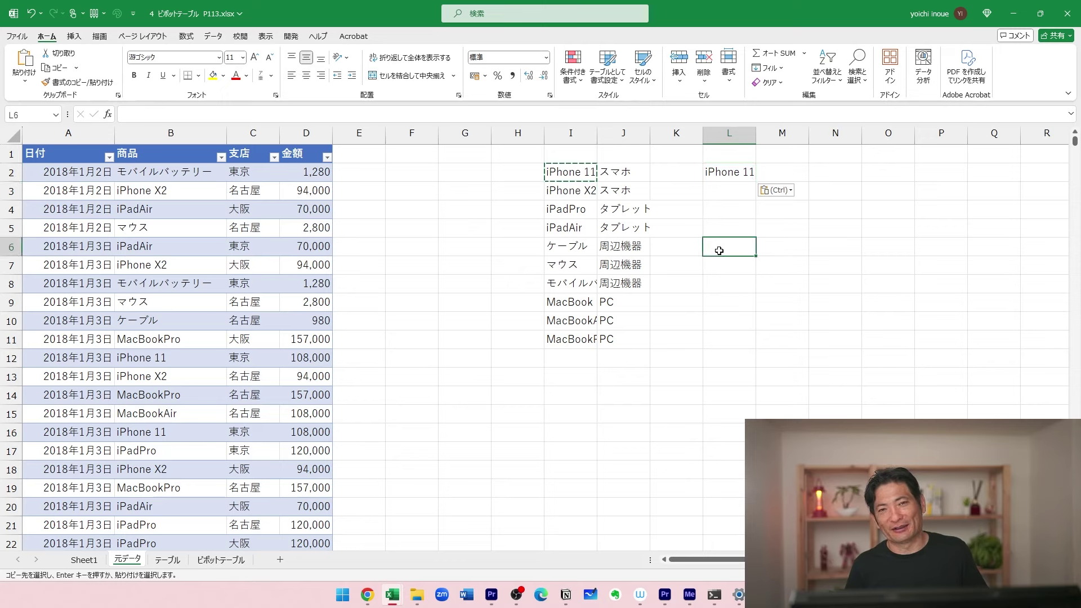
pyautogui.click(727, 174)
pyautogui.press('Delete')
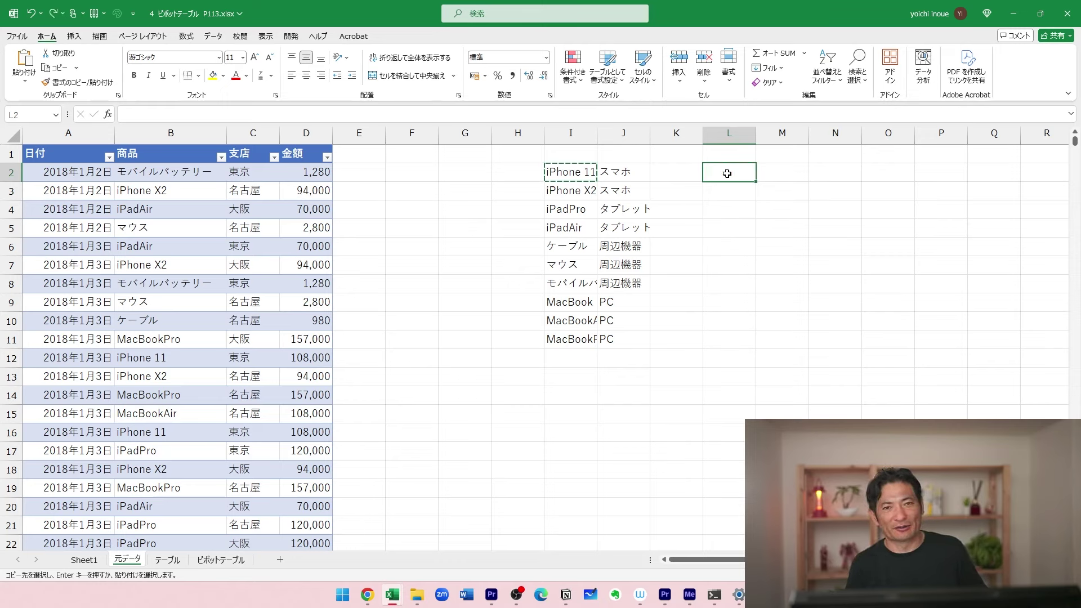
# Paste the copied iPhone 11 cell into the empty cell L2.
pyautogui.press('Left')
pyautogui.press('Left')
pyautogui.press('Left')
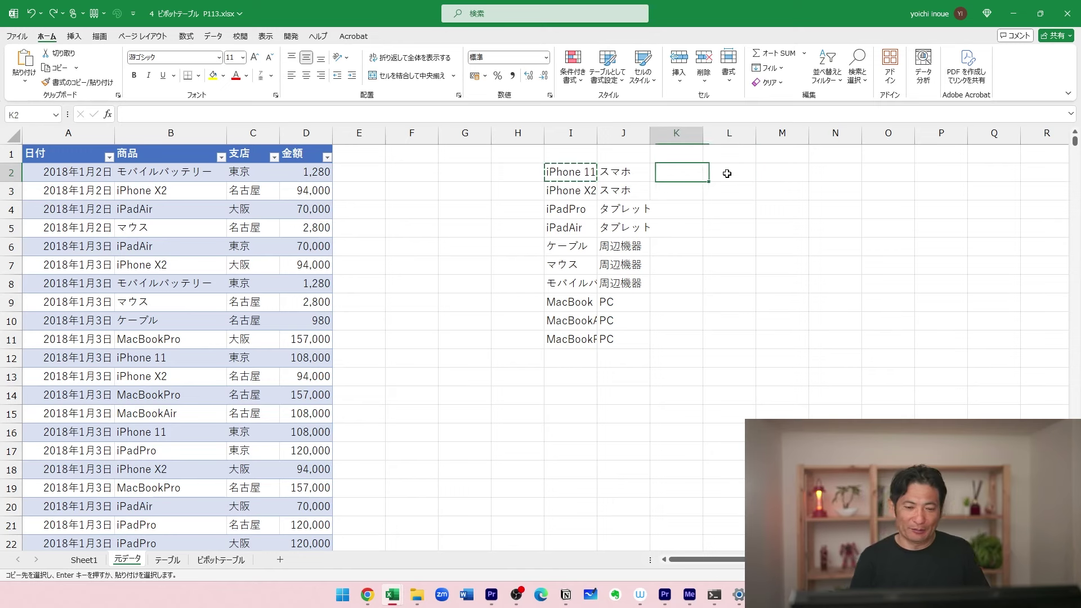
pyautogui.press('Right')
pyautogui.press('Right')
pyautogui.press('Right')
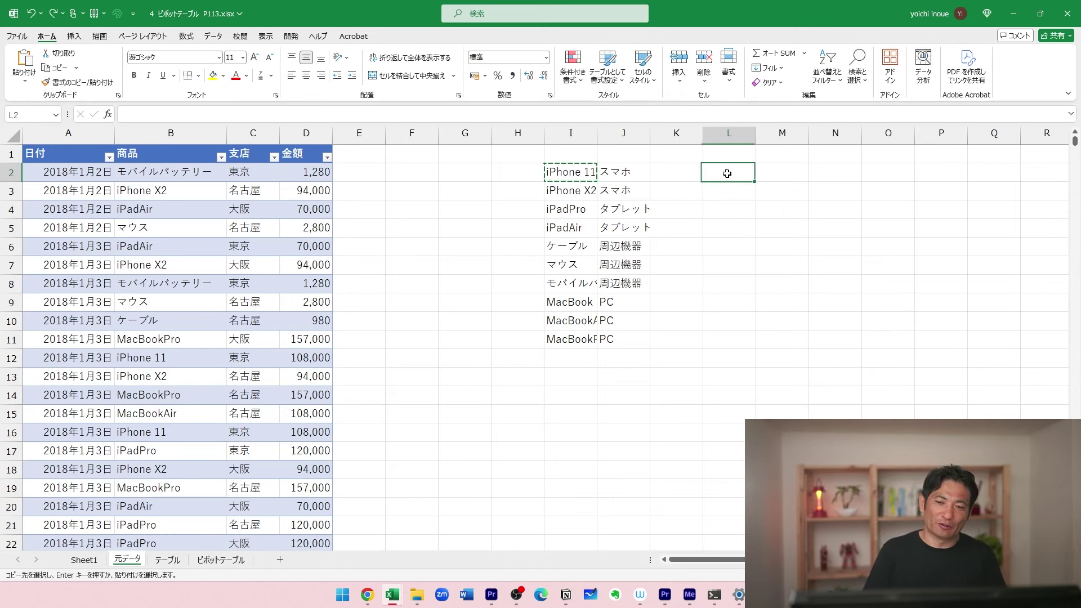
pyautogui.hotkey('ctrl', 'v')
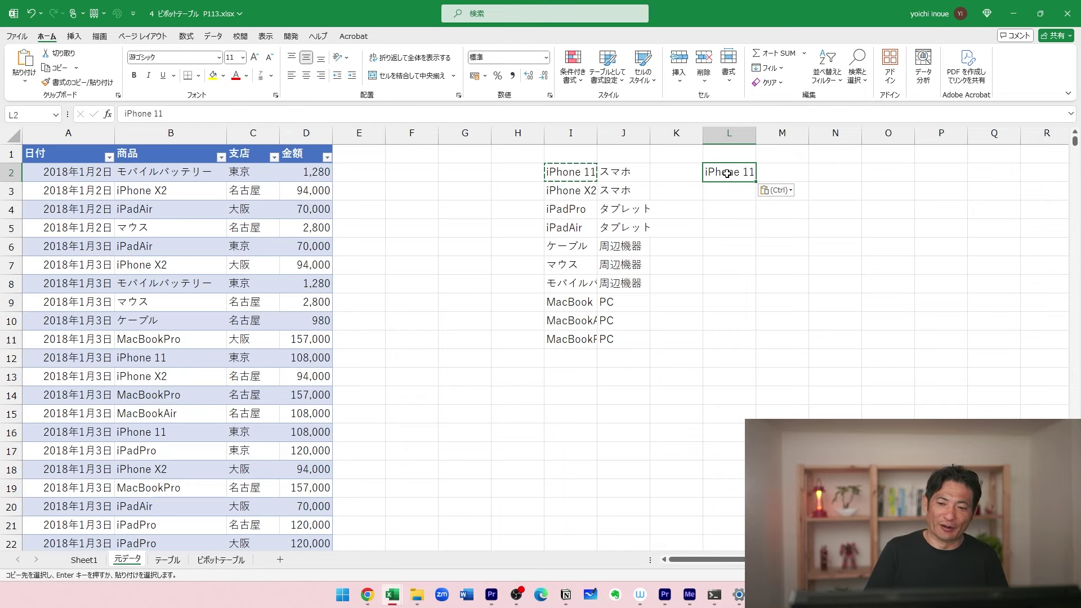
# Fill the source cell I2 (iPhone 11) with yellow.
pyautogui.press('Left')
pyautogui.press('Left')
pyautogui.press('Left')
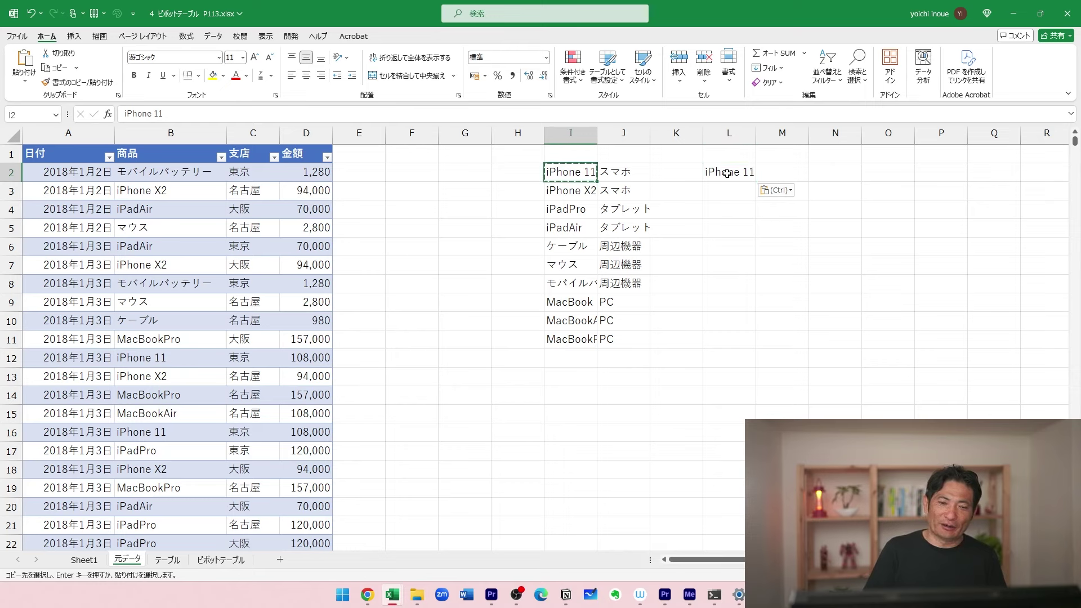
pyautogui.click(212, 75)
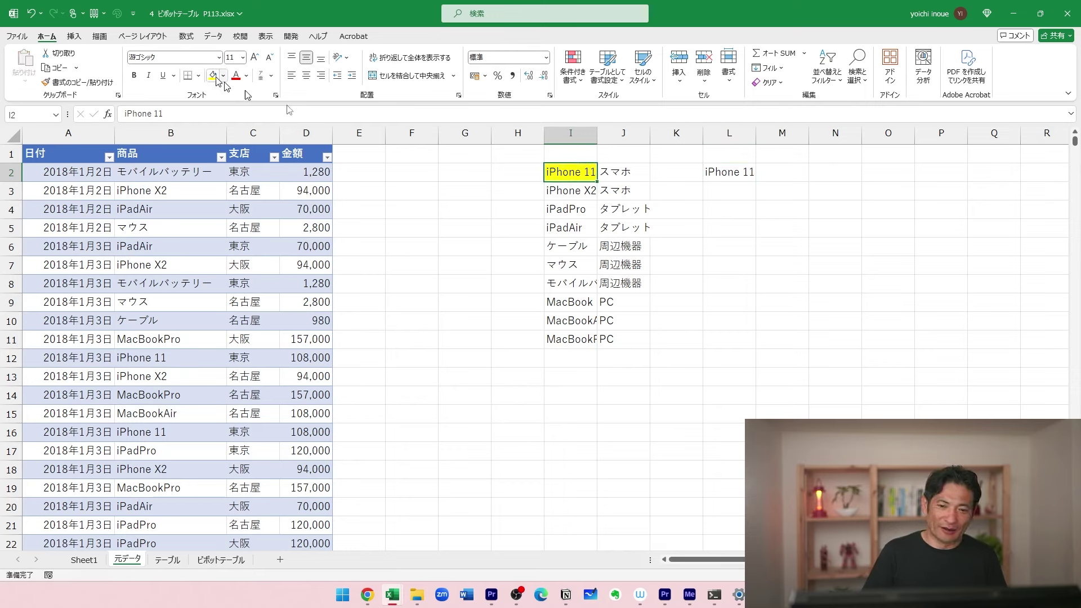
# Increase the font size of I2 to 22 and autofit the width of column I.
pyautogui.click(255, 57)
pyautogui.click(254, 57)
pyautogui.click(255, 57)
pyautogui.click(255, 57)
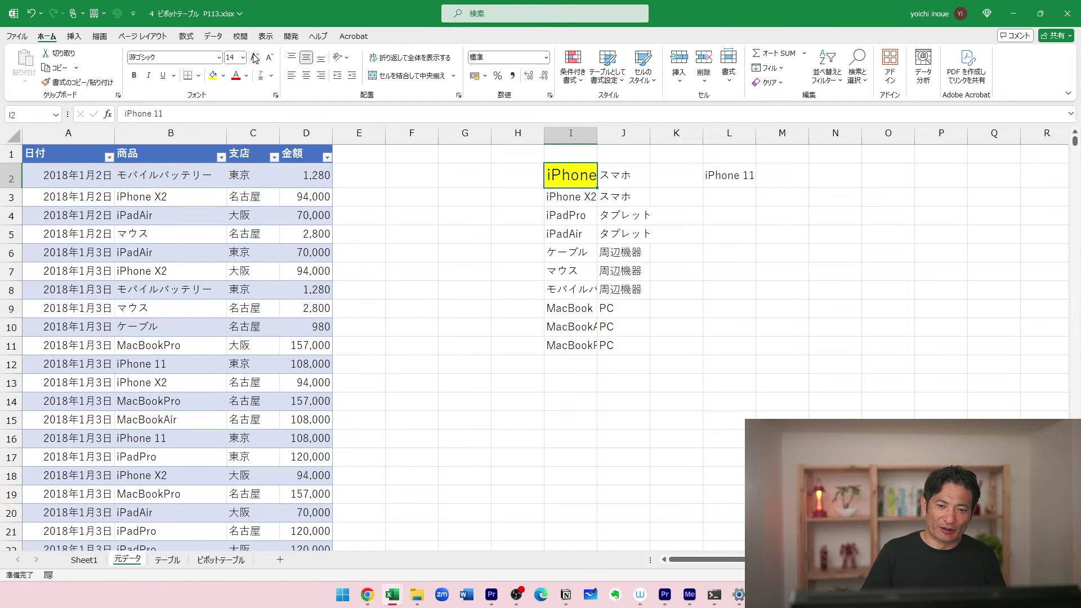
pyautogui.click(255, 57)
pyautogui.click(255, 57)
pyautogui.doubleClick(597, 133)
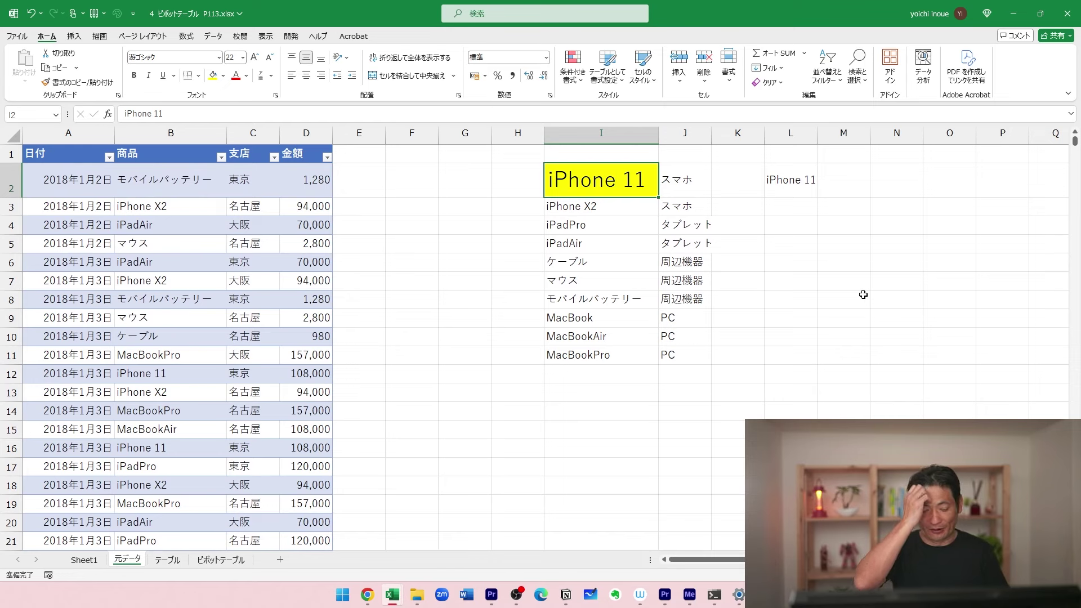
# Copy the formatted iPhone 11 cell I2 and try to paste it in the last row of column L.
pyautogui.hotkey('ctrl', 'c')
pyautogui.press('Right')
pyautogui.press('Right')
pyautogui.press('Right')
pyautogui.press('Down')
pyautogui.hotkey('ctrl', 'Down')
pyautogui.hotkey('ctrl', 'v')
pyautogui.hotkey('ctrl', 'z')
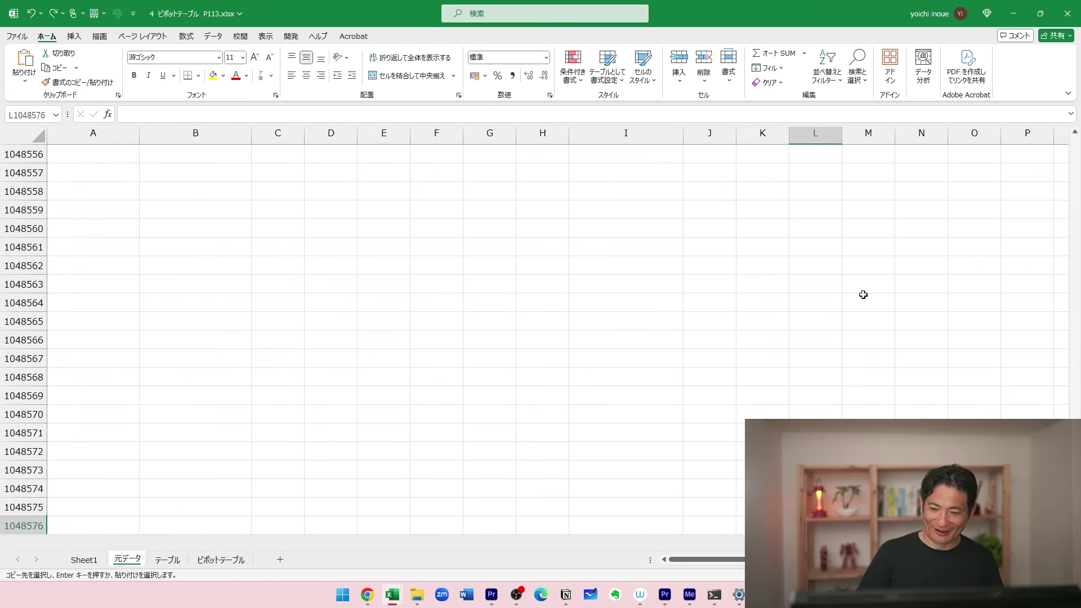
# Return to the data rows and try to paste the formatted iPhone 11 cell into L4.
pyautogui.hotkey('ctrl', 'Up')
pyautogui.press('Left')
pyautogui.press('Down')
pyautogui.press('Down')
pyautogui.press('Right')
pyautogui.press('Down')
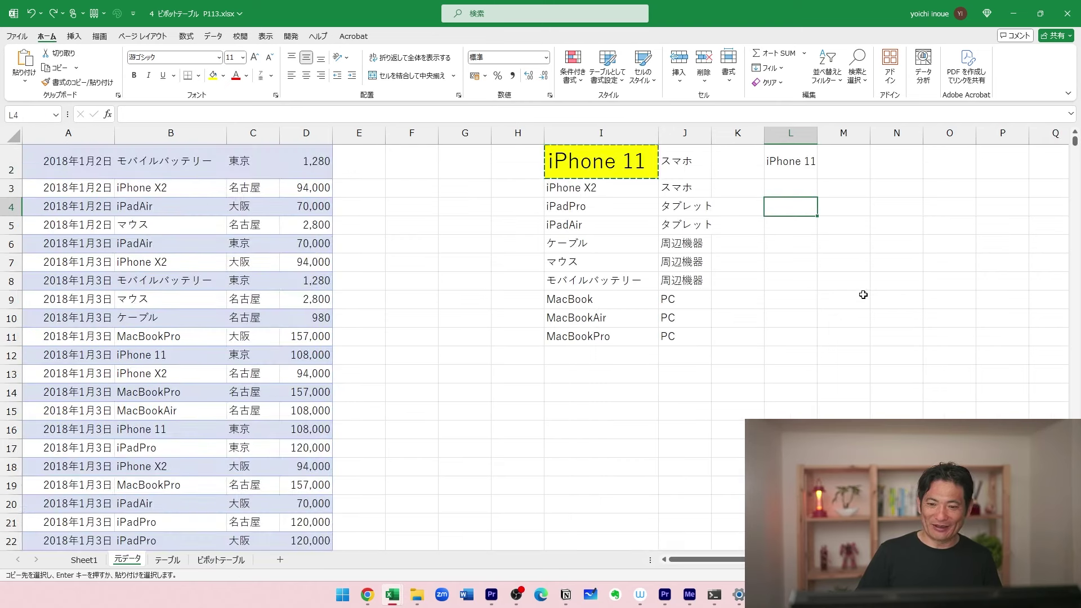
pyautogui.hotkey('ctrl', 'v')
# Cut the formatted iPhone 11 cell I2, paste it into L7, and undo the move.
pyautogui.press('Left')
pyautogui.press('Left')
pyautogui.press('Left')
pyautogui.press('Up')
pyautogui.press('Up')
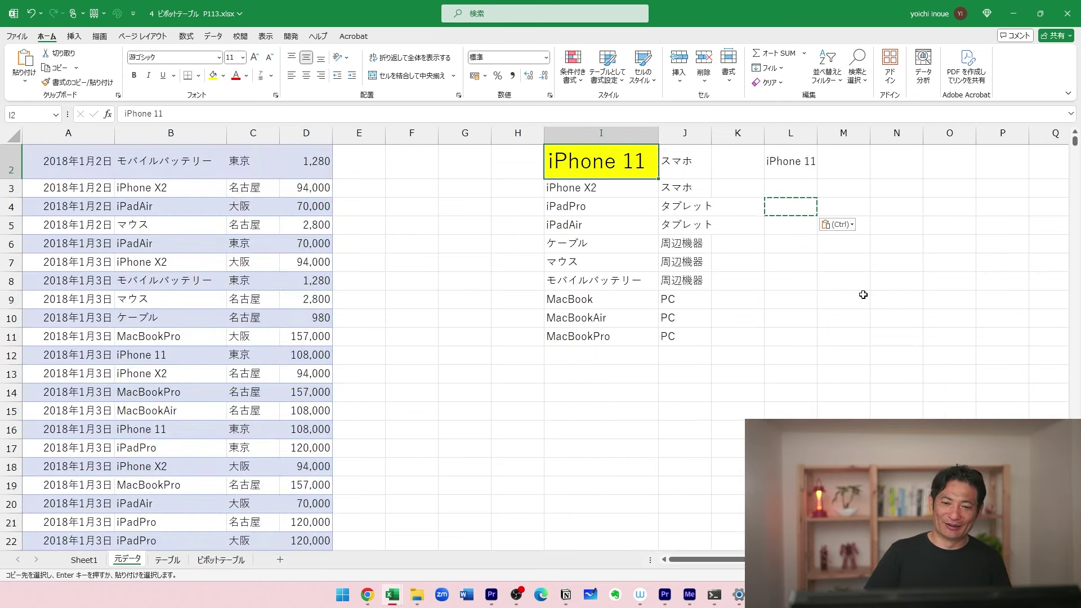
pyautogui.hotkey('ctrl', 'x')
pyautogui.press('Down')
pyautogui.press('Down')
pyautogui.press('Down')
pyautogui.press('Down')
pyautogui.press('Down')
pyautogui.press('Down')
pyautogui.press('Down')
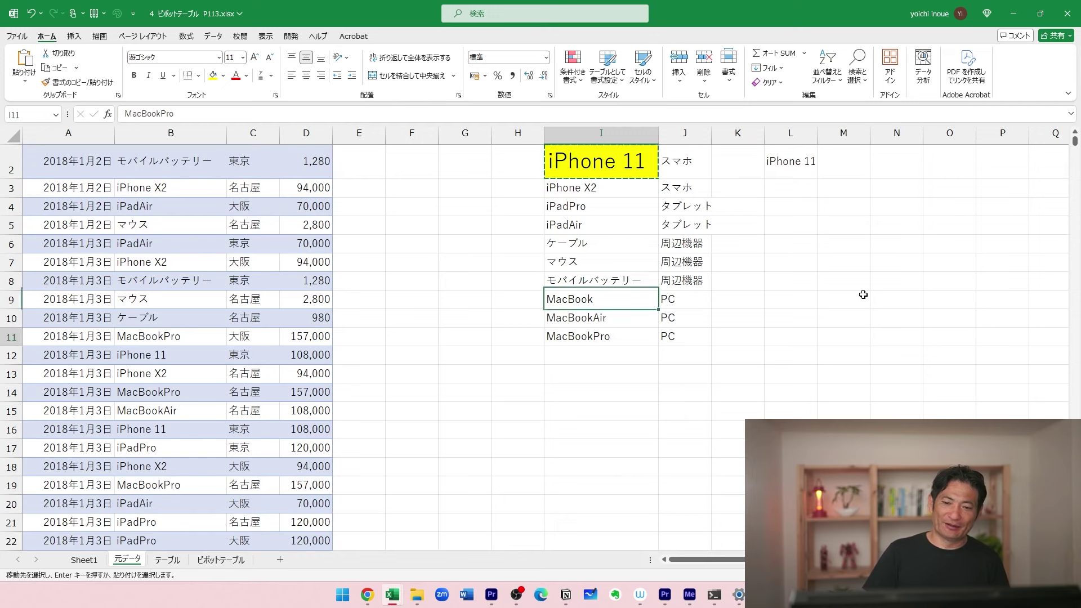
pyautogui.press('Down')
pyautogui.press('Down')
pyautogui.press('Down')
pyautogui.press('Up')
pyautogui.press('Up')
pyautogui.press('Up')
pyautogui.press('Up')
pyautogui.press('Up')
pyautogui.press('Right')
pyautogui.press('Right')
pyautogui.press('Right')
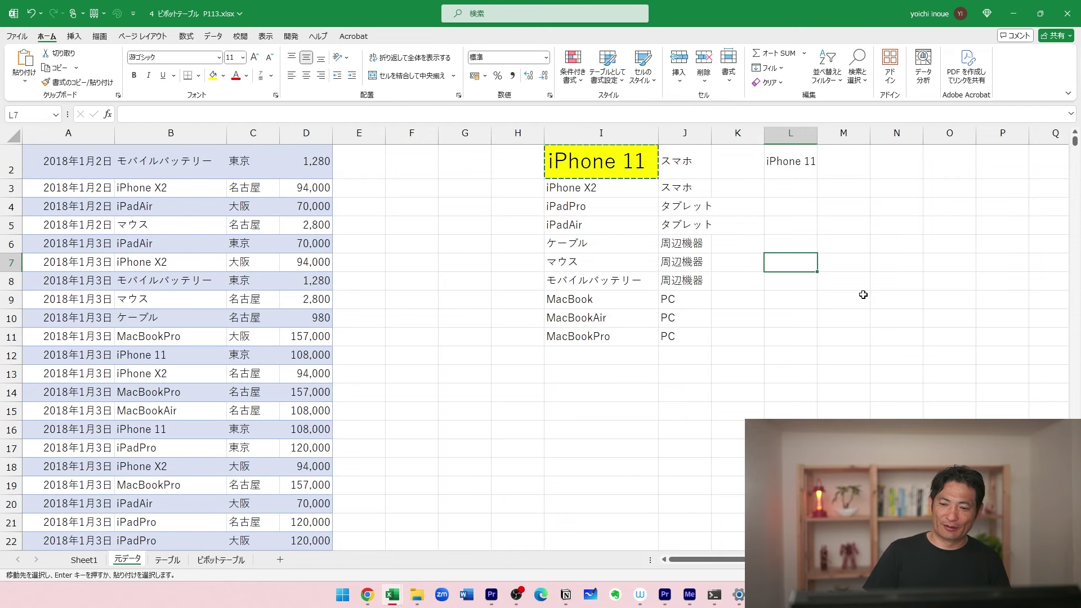
pyautogui.hotkey('ctrl', 'v')
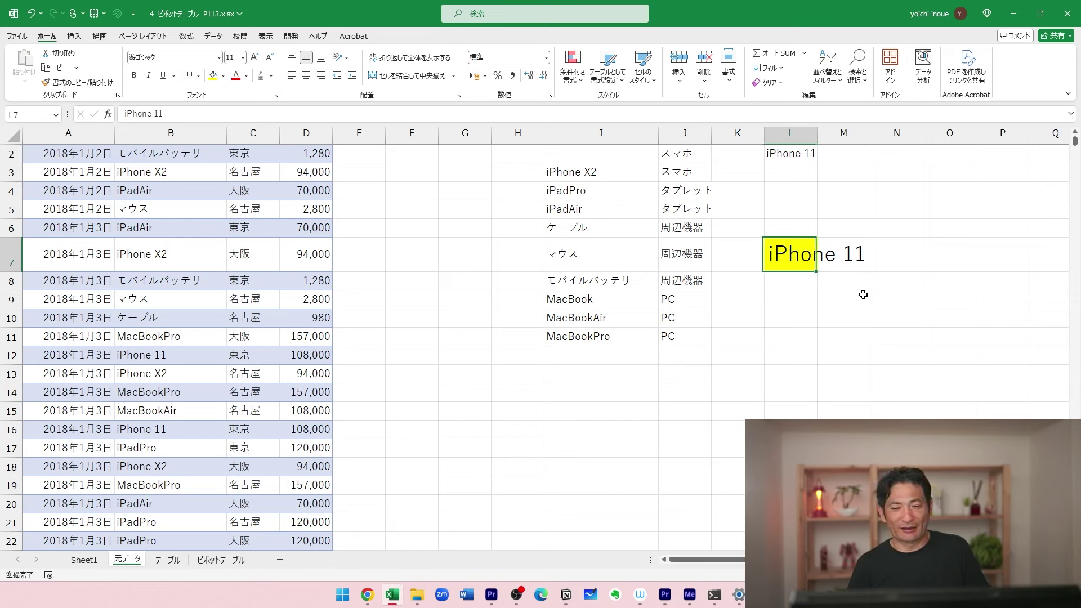
pyautogui.hotkey('ctrl', 'z')
# Copy the formatted iPhone 11 cell I2 and paste it with its formatting into L5.
pyautogui.press('Left')
pyautogui.press('Left')
pyautogui.press('Left')
pyautogui.press('Up')
pyautogui.press('Up')
pyautogui.press('Up')
pyautogui.press('Up')
pyautogui.press('Up')
pyautogui.press('Down')
pyautogui.press('Down')
pyautogui.press('Down')
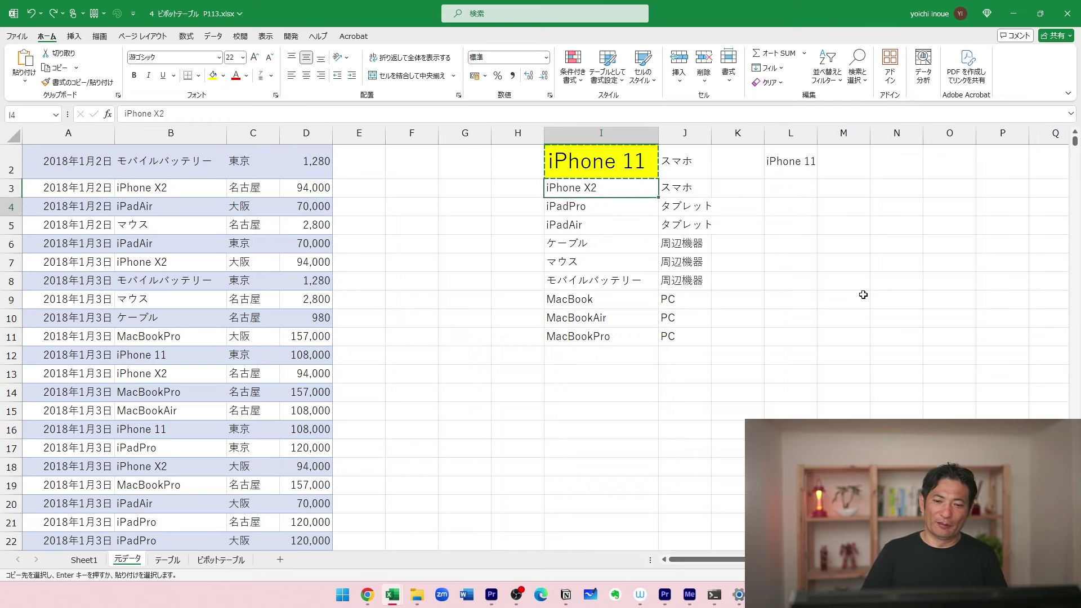
pyautogui.press('Right')
pyautogui.press('Right')
pyautogui.press('Right')
pyautogui.hotkey('ctrl', 'v')
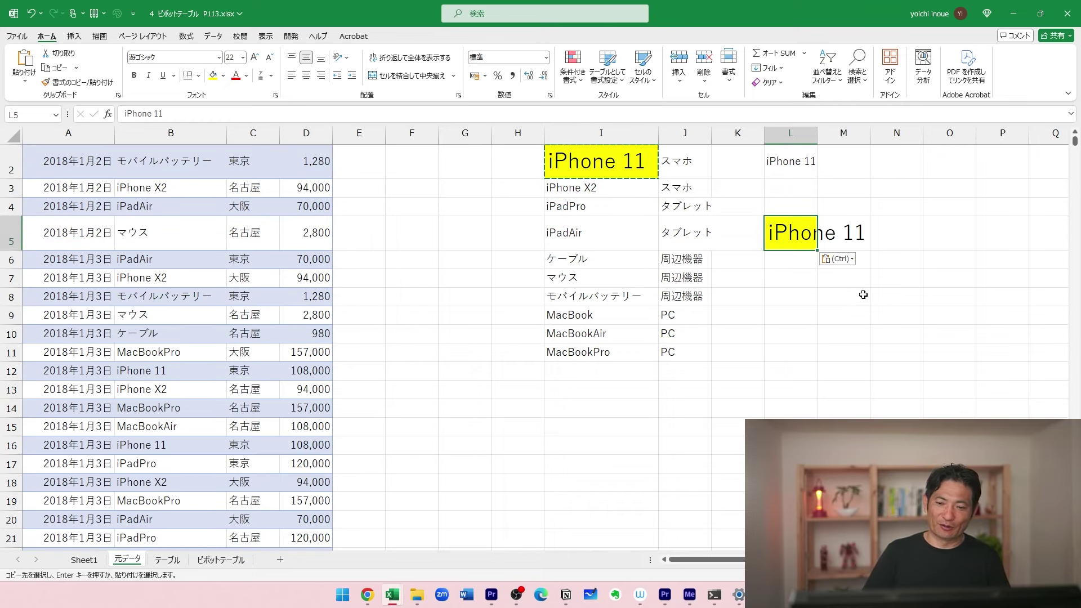
# Change the iPhone 11 paste in L5 to values only through the paste options, and undo it.
pyautogui.click(843, 260)
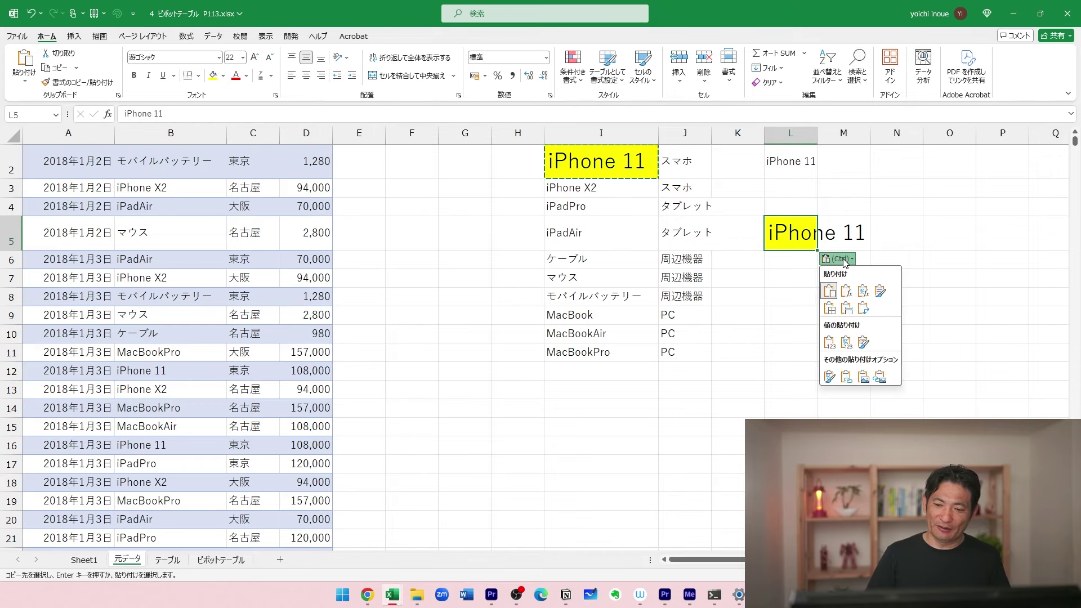
pyautogui.click(829, 342)
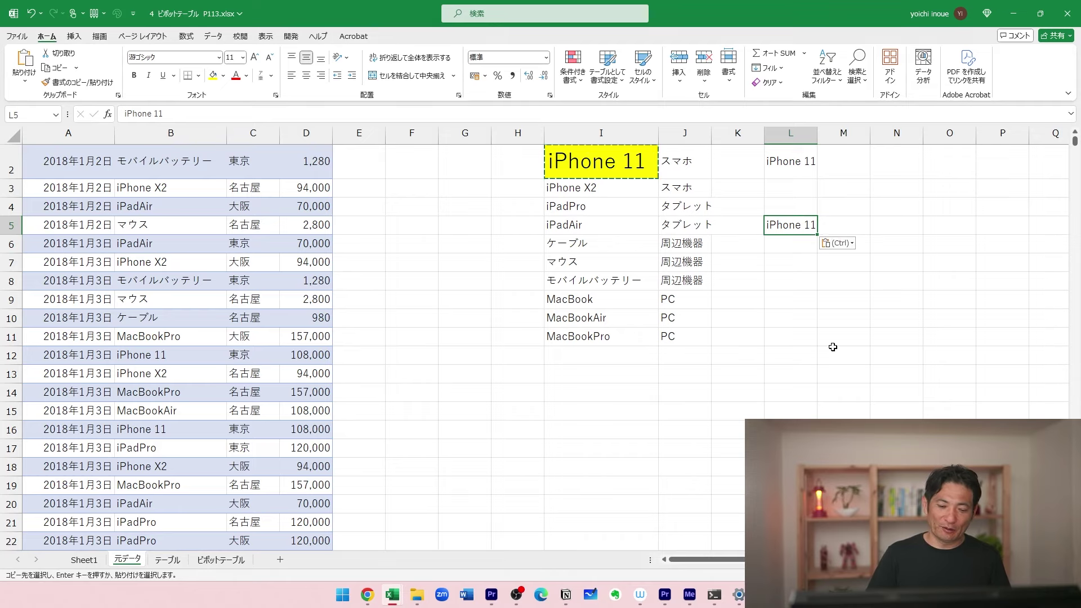
pyautogui.hotkey('ctrl', 'z')
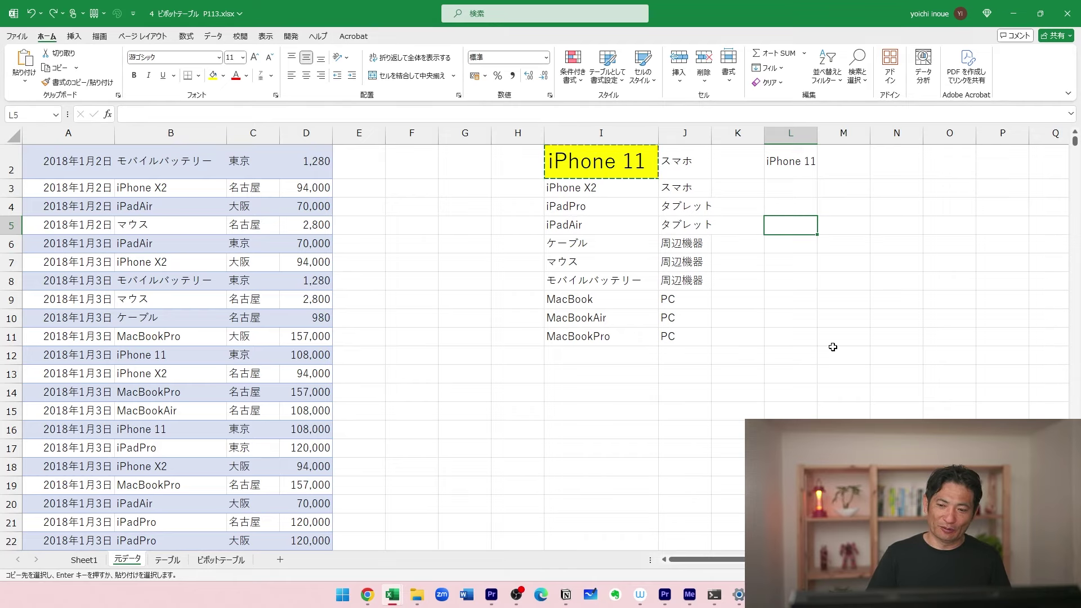
# Paste the copied iPhone 11 cell into L5 again and keep only its value.
pyautogui.hotkey('ctrl', 'v')
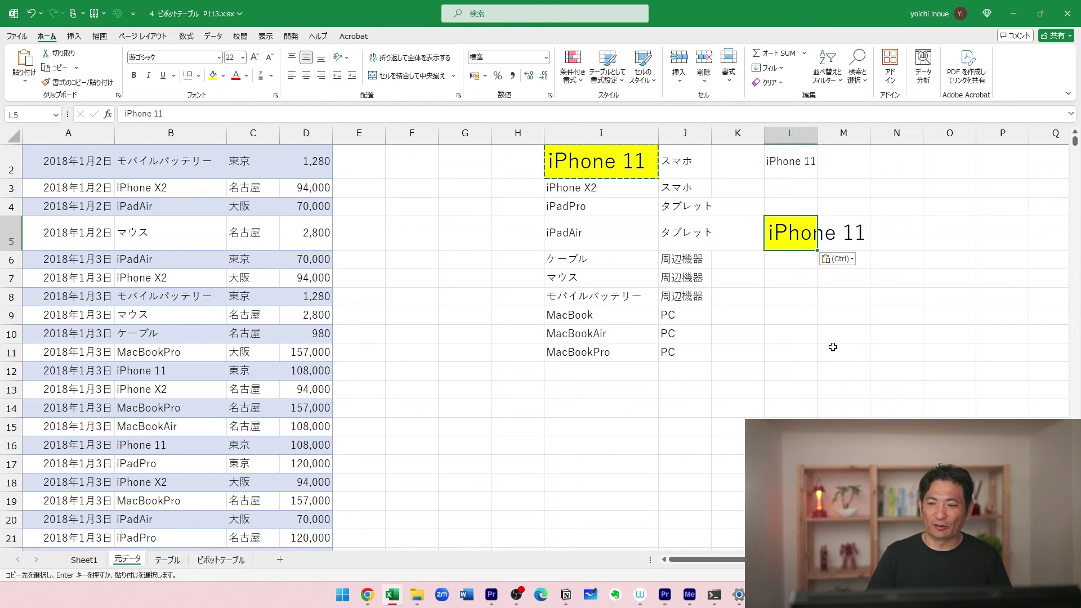
pyautogui.press('ctrl')
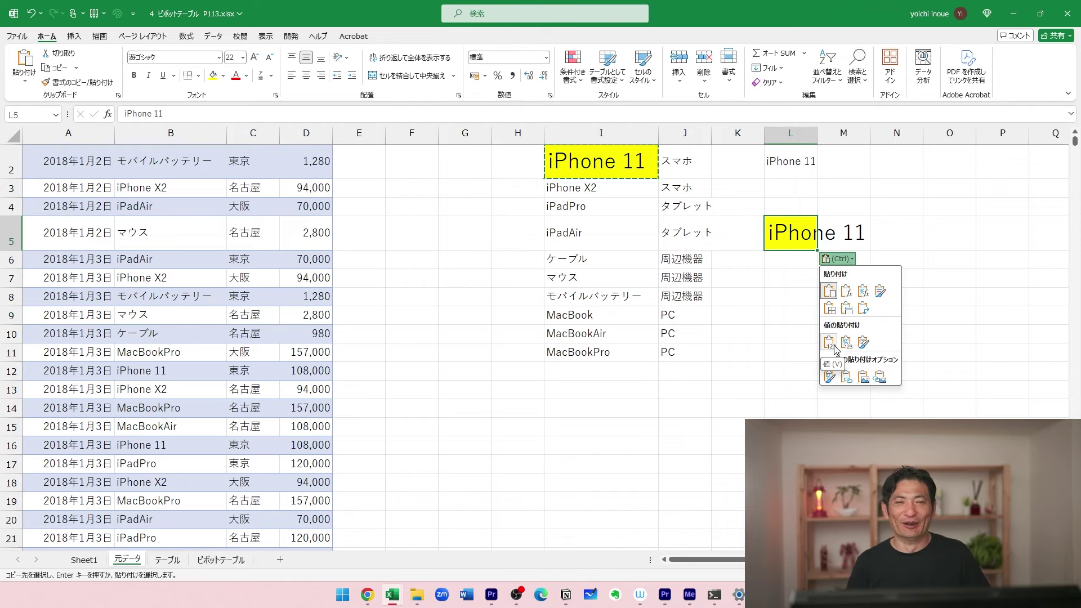
pyautogui.press('v')
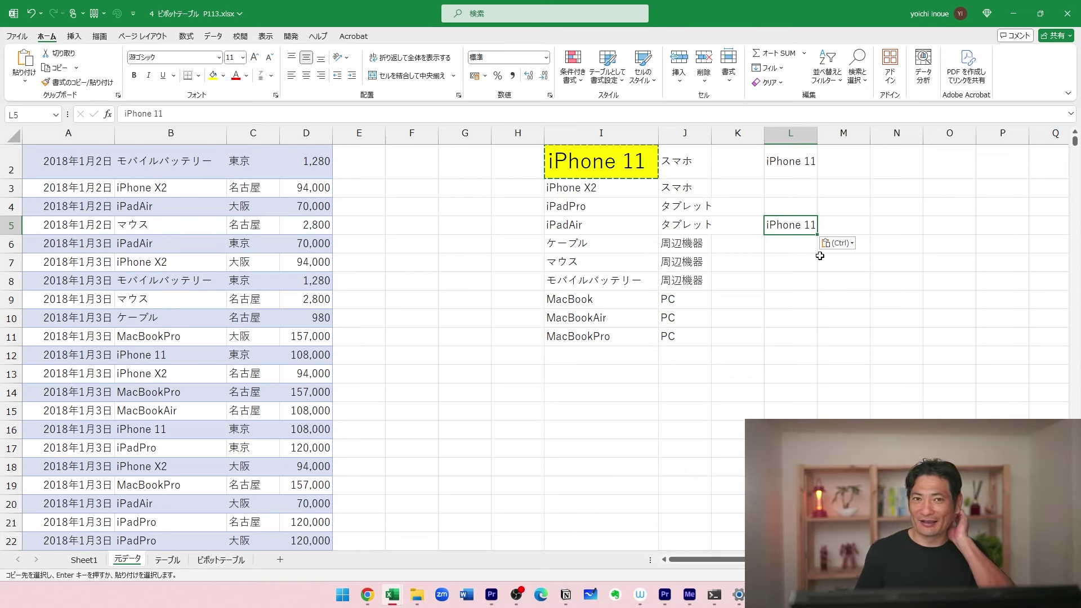
# Undo the paste in L5, the widening of column I and the yellow fill and enlarged font of I2.
pyautogui.click(808, 316)
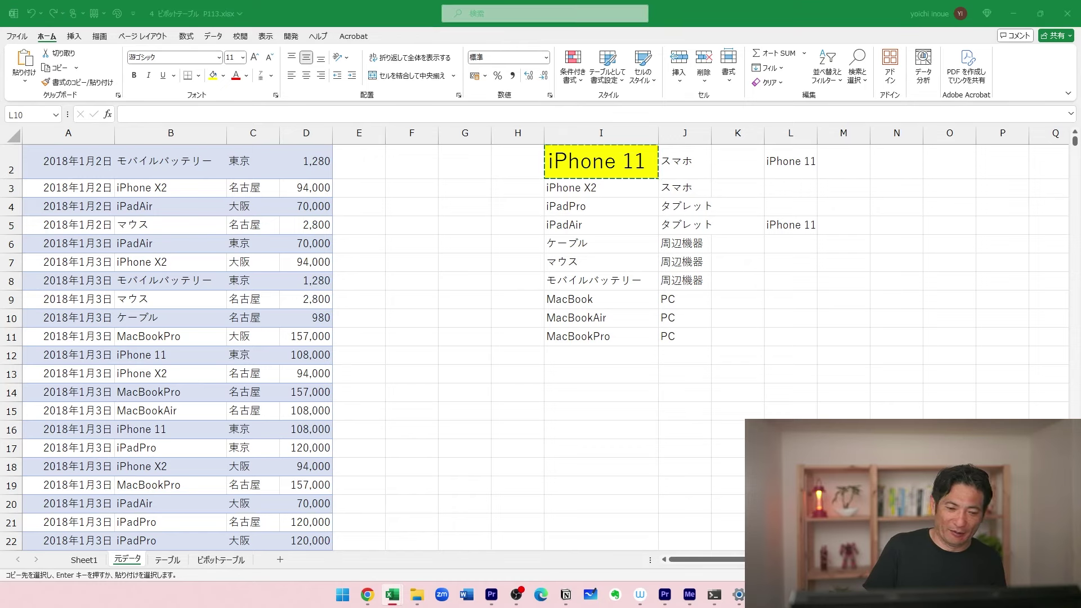
pyautogui.hotkey('alt', 'Tab')
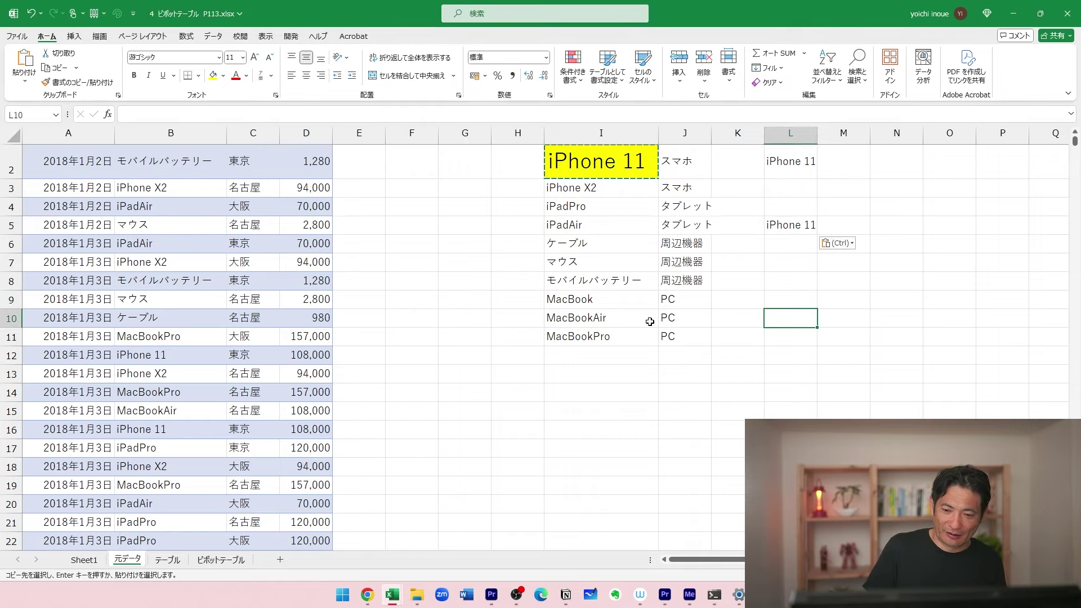
pyautogui.scroll(1, 650, 321)
pyautogui.click(619, 183)
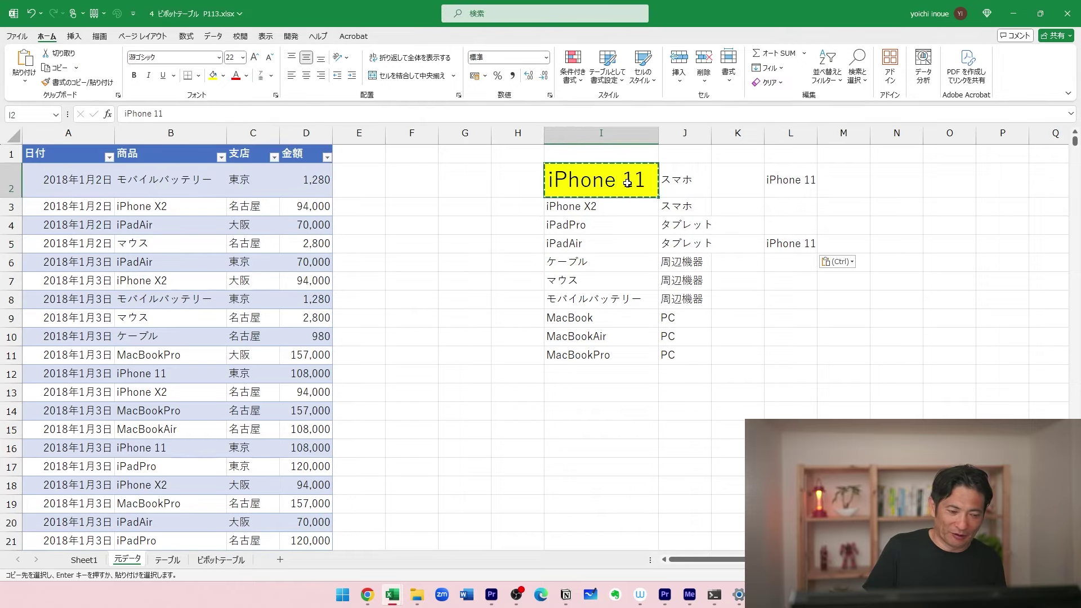
pyautogui.hotkey('ctrl', 'z')
pyautogui.hotkey('ctrl', 'z')
pyautogui.hotkey('ctrl', 'z')
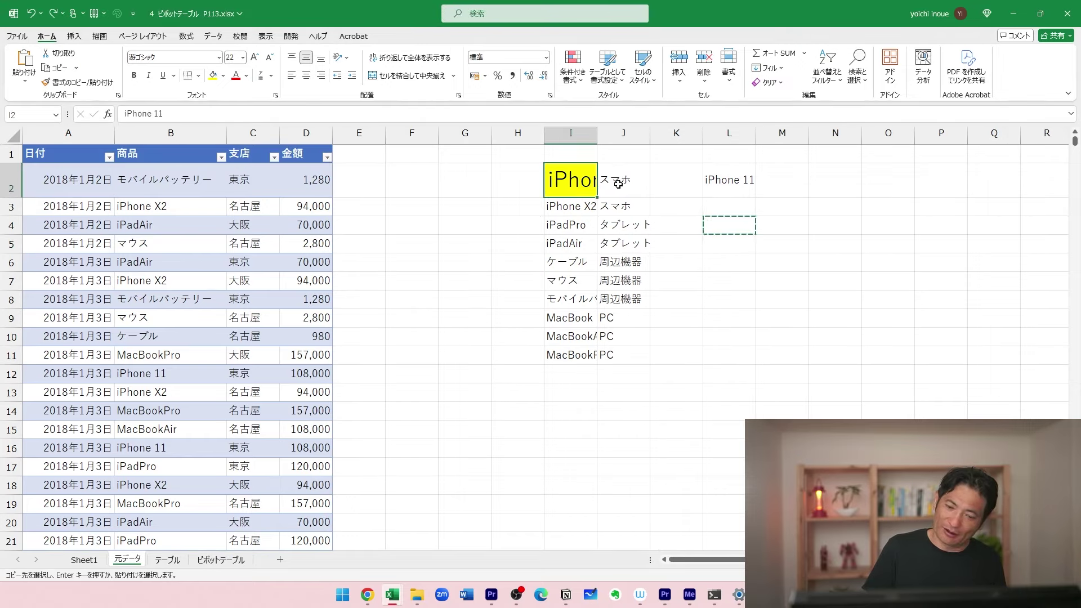
pyautogui.hotkey('ctrl', 'z')
pyautogui.hotkey('ctrl', 'z')
pyautogui.hotkey('ctrl', 'z')
pyautogui.hotkey('ctrl', 'z')
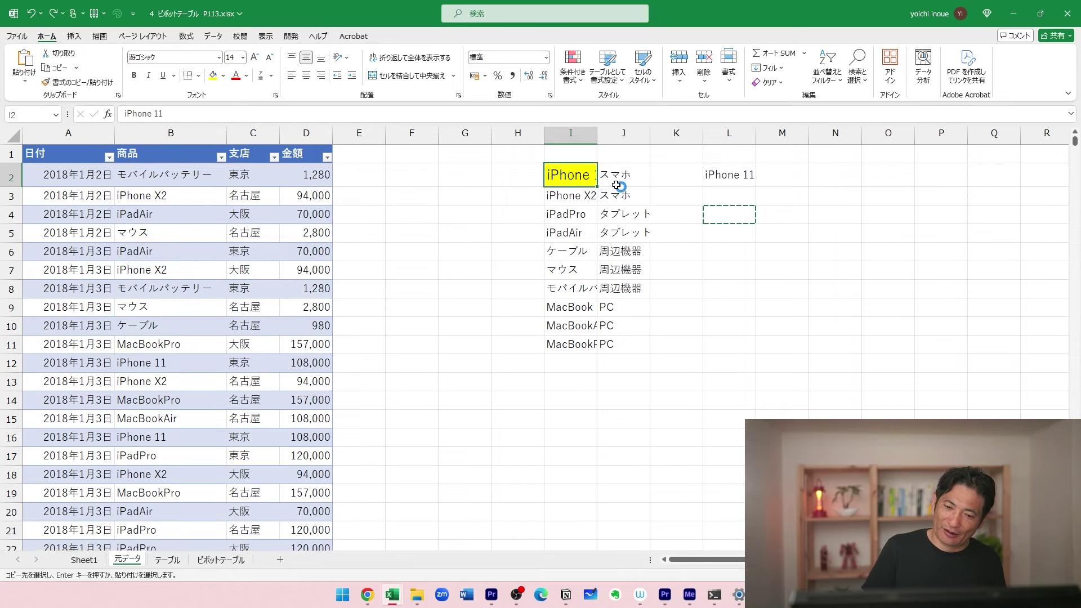
pyautogui.hotkey('ctrl', 'z')
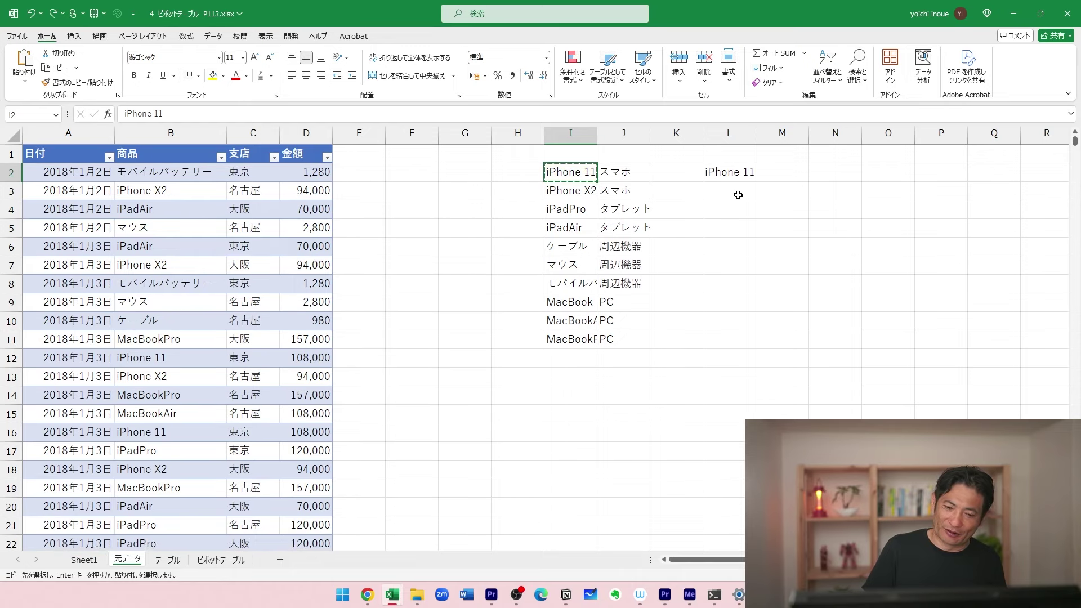
# Select the empty cell L11 and open the Windows clipboard history.
pyautogui.click(483, 224)
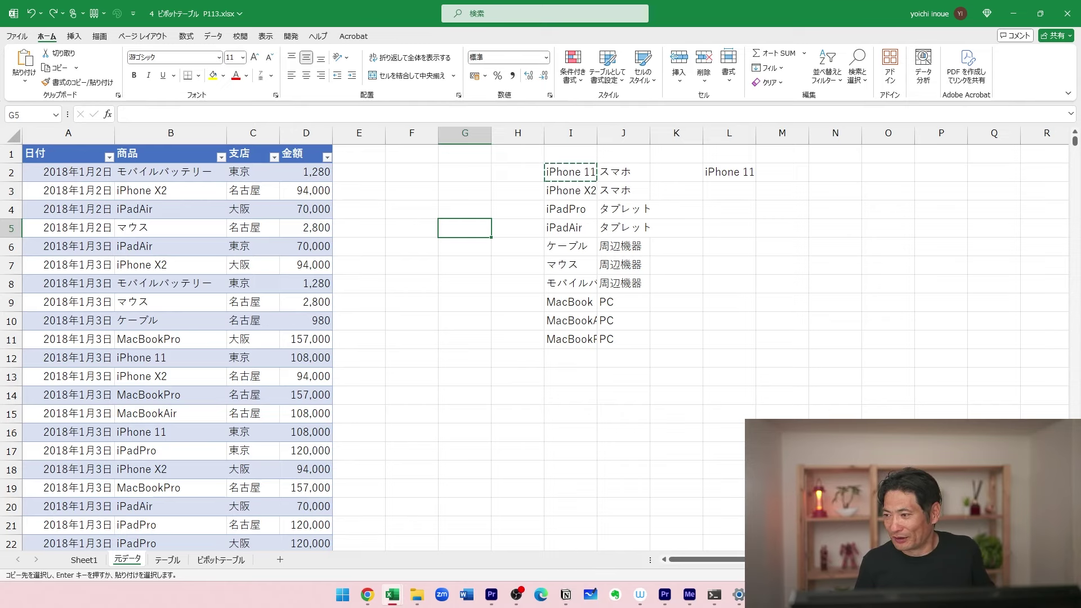
pyautogui.click(733, 234)
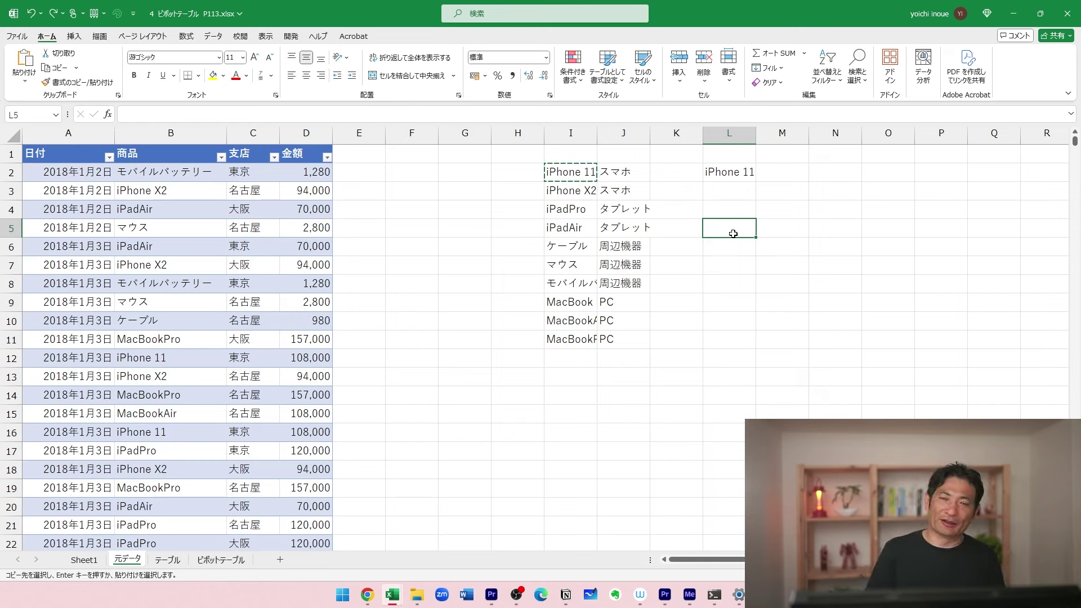
pyautogui.click(499, 371)
pyautogui.press('Right')
pyautogui.press('Right')
pyautogui.press('Right')
pyautogui.press('Right')
pyautogui.press('Up')
pyautogui.press('Up')
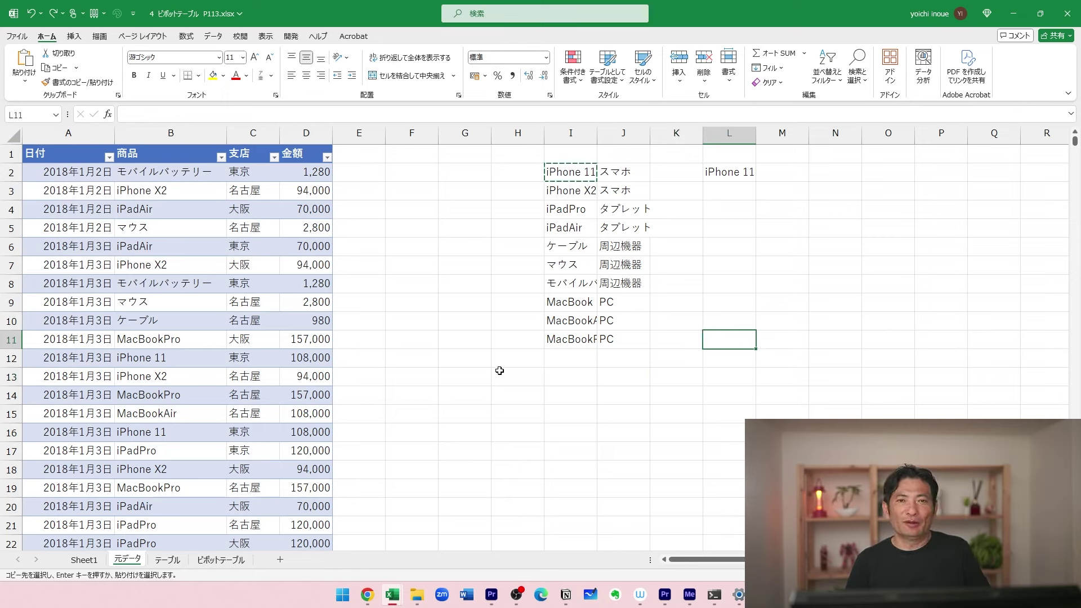
pyautogui.press('super+v')
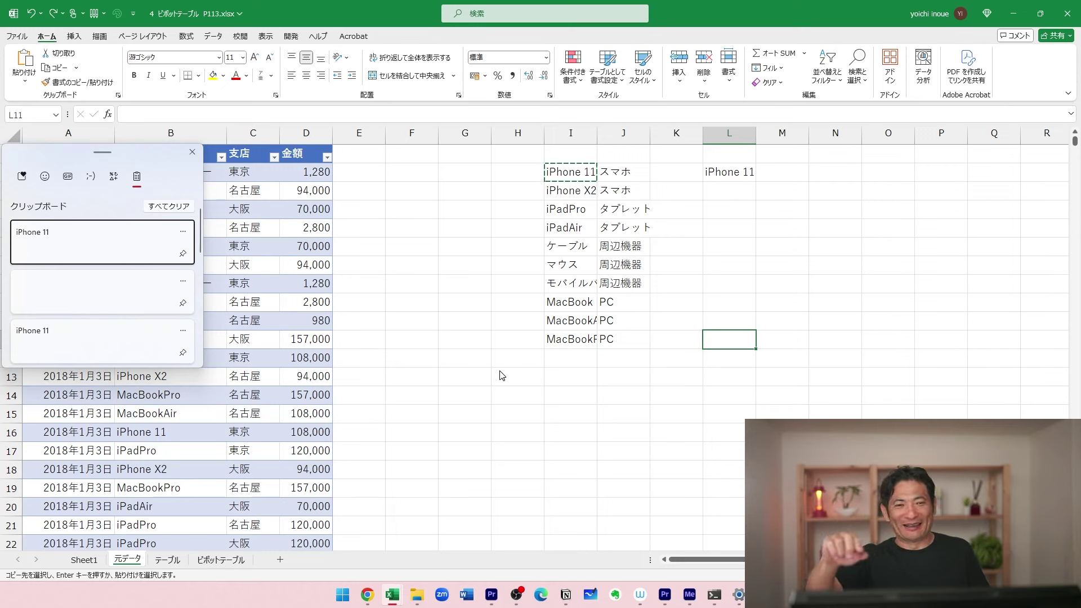
# Paste the Xiaomi Mi 14 ULTRA entry from the clipboard history into L11, matching the destination formatting.
pyautogui.press('Down')
pyautogui.press('Down')
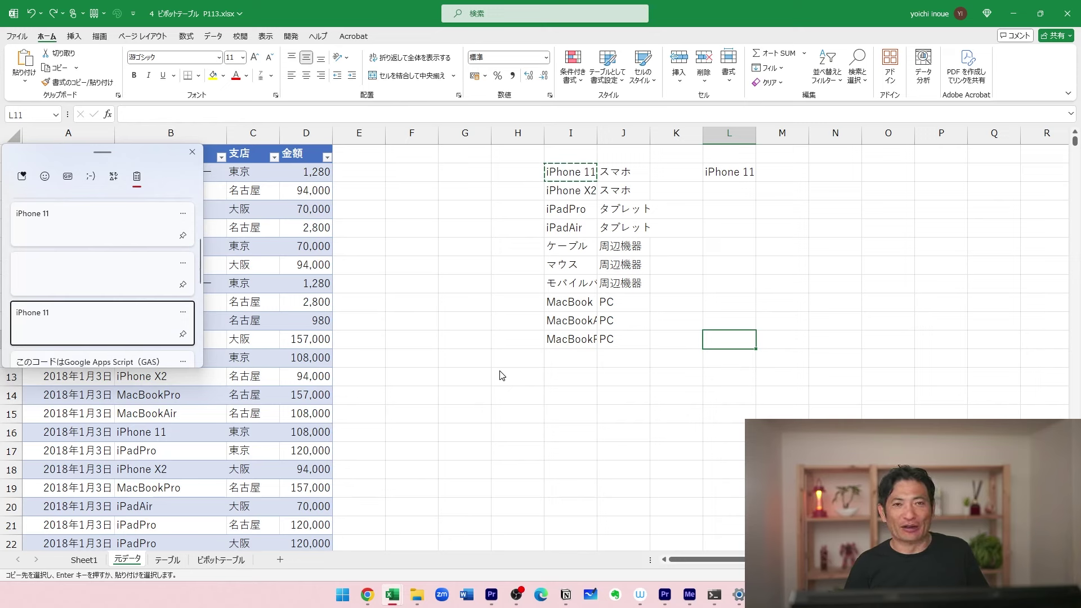
pyautogui.press('Down')
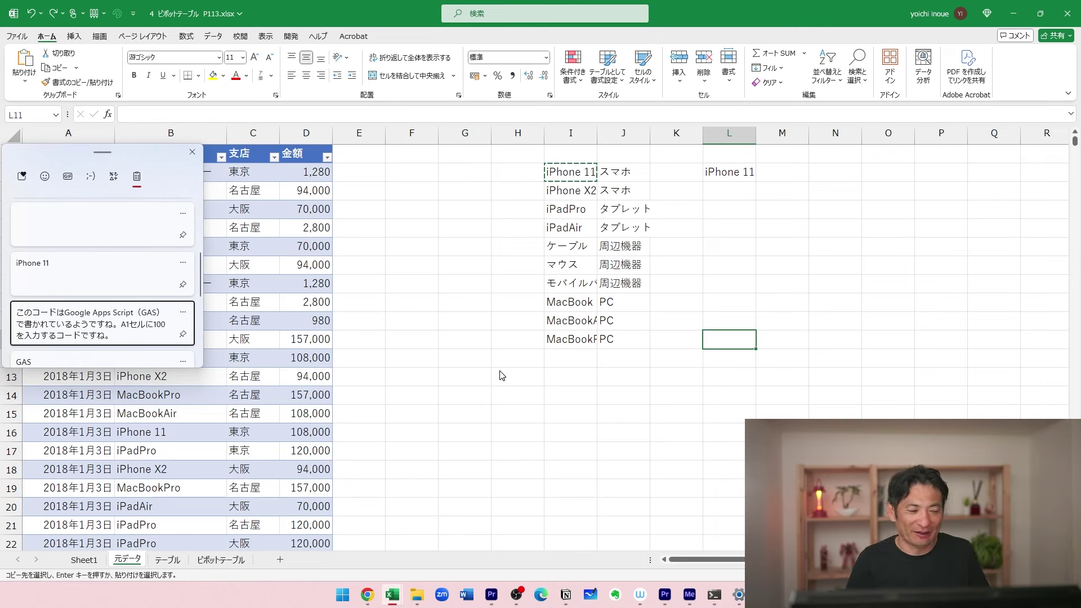
pyautogui.press('Down')
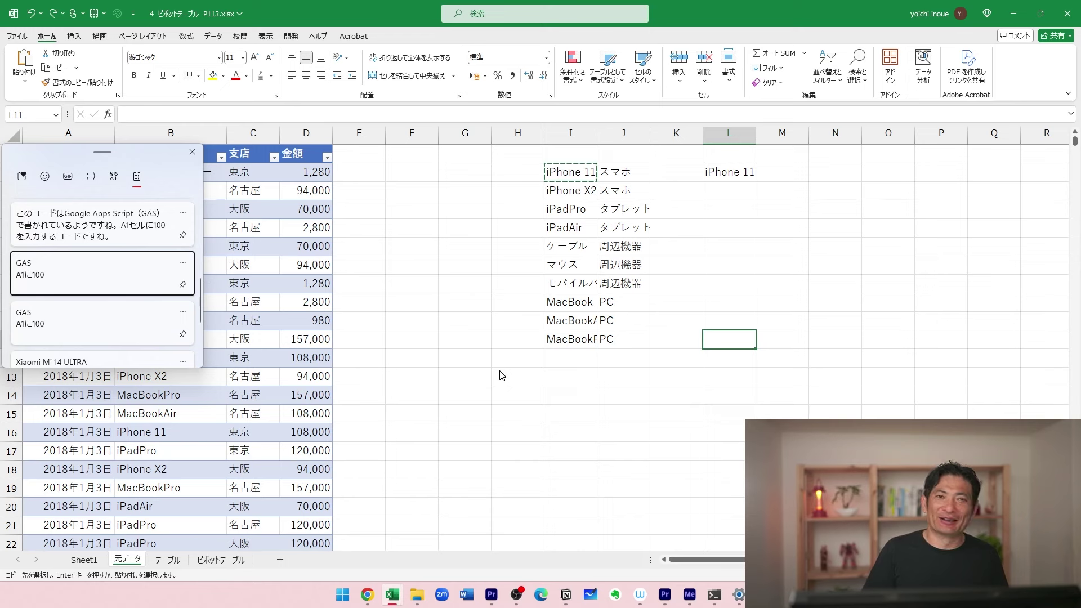
pyautogui.press('Down')
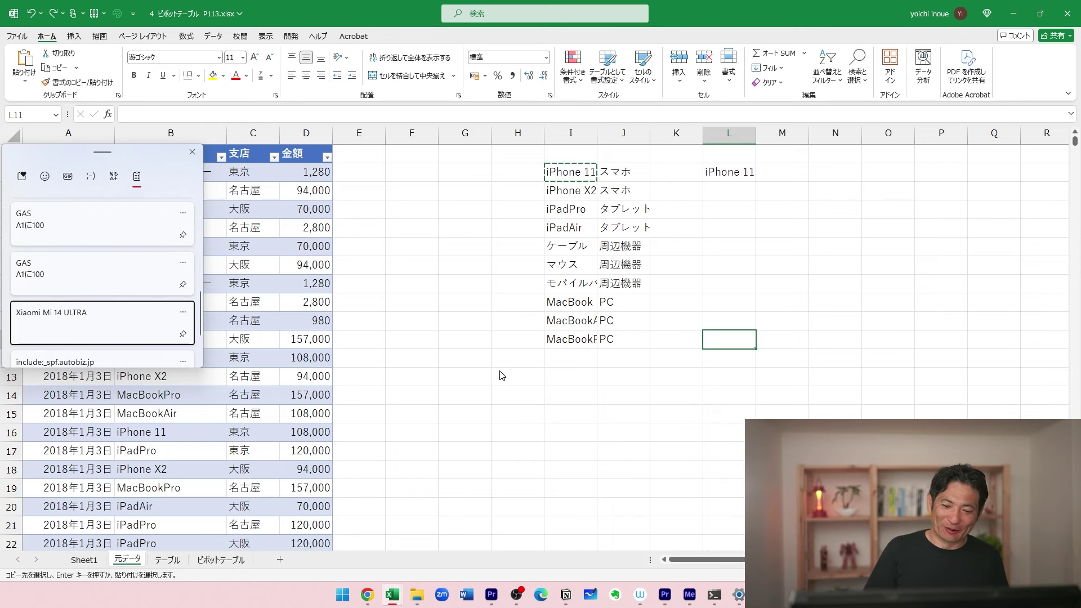
pyautogui.press('Return')
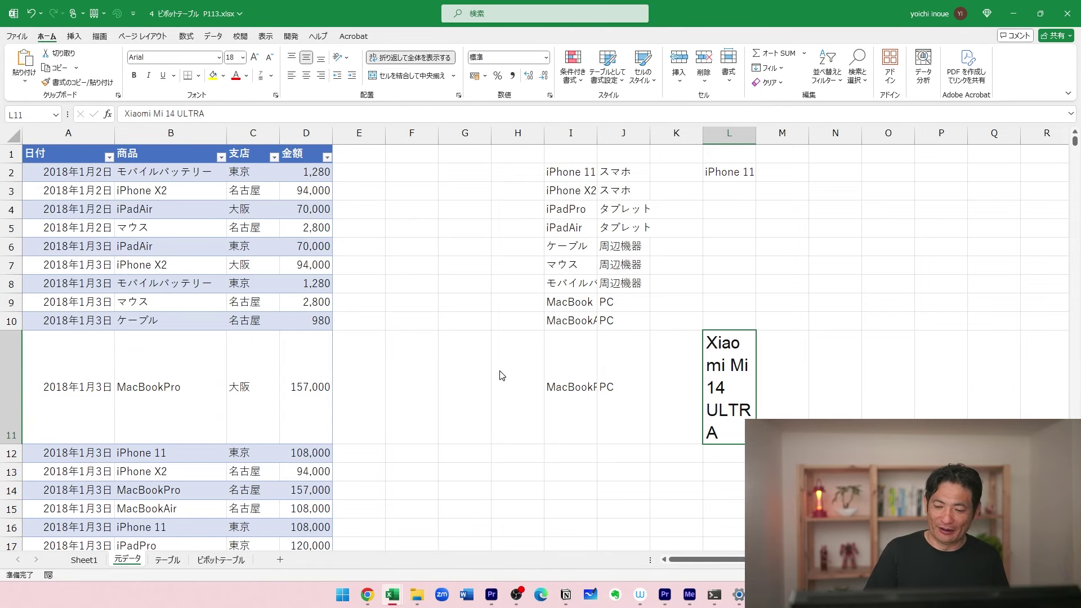
pyautogui.press('ctrl')
pyautogui.press('m')
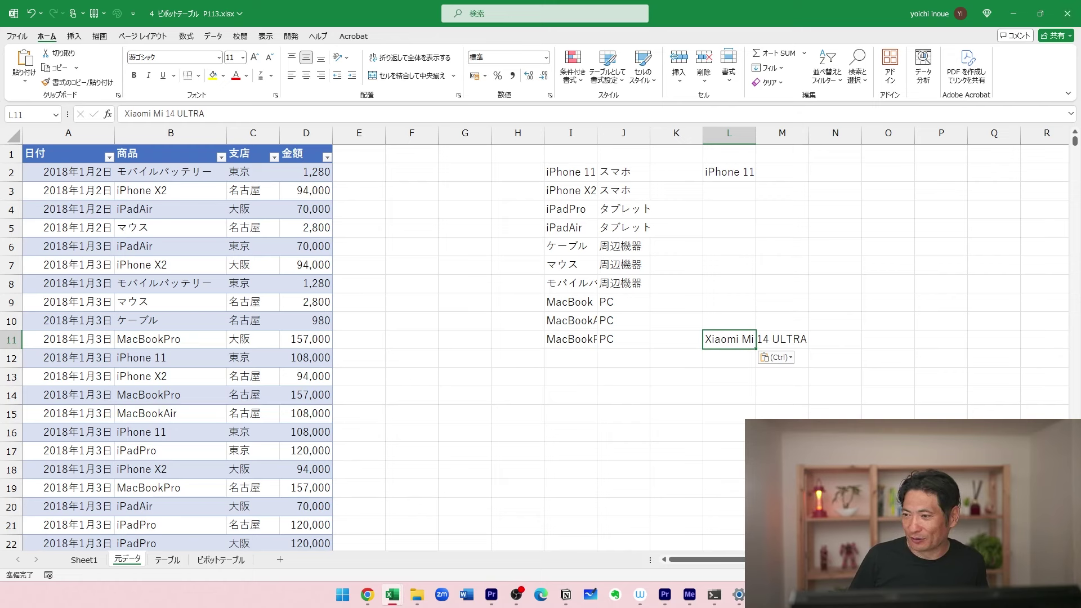
# Select the whole product list I2:J11 starting from the マウス cell, and display the ribbon's shortcut key tips.
pyautogui.click(551, 262)
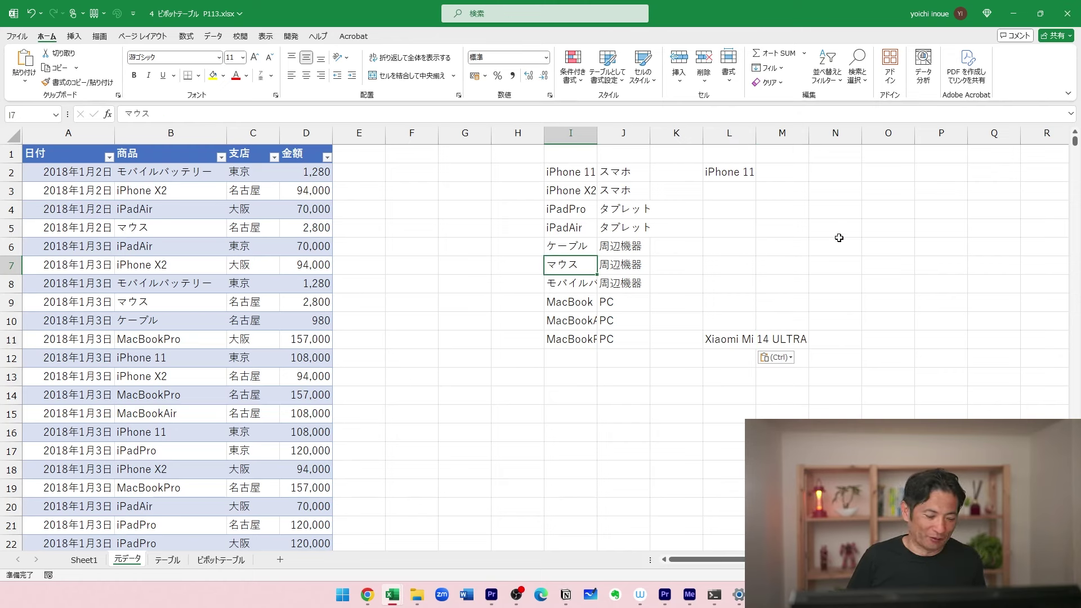
pyautogui.hotkey('ctrl', 'a')
pyautogui.press('Left')
pyautogui.press('Right')
pyautogui.hotkey('ctrl', 'a')
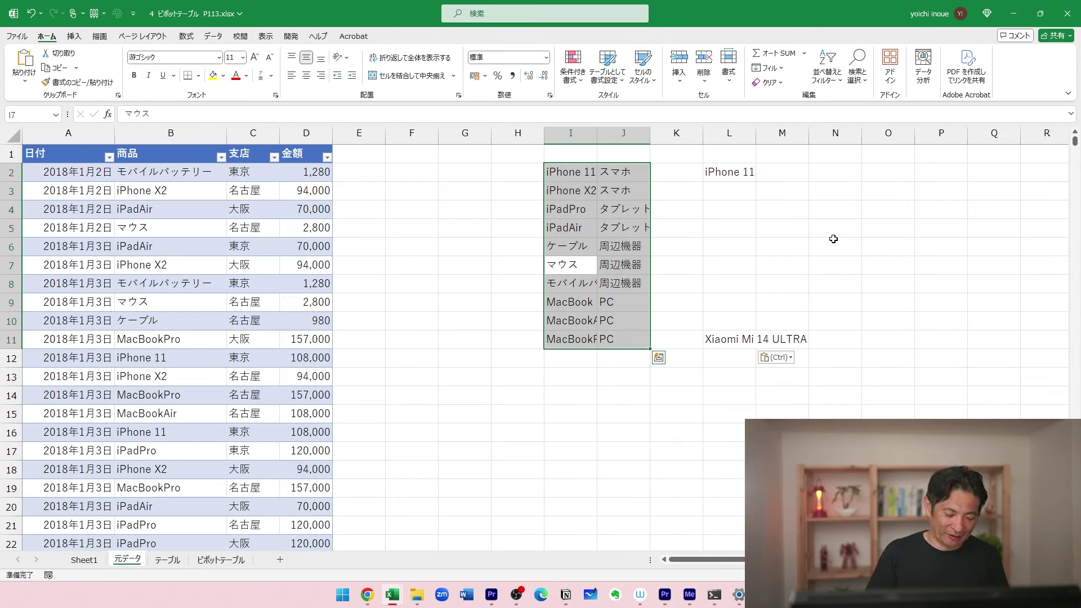
pyautogui.press('alt')
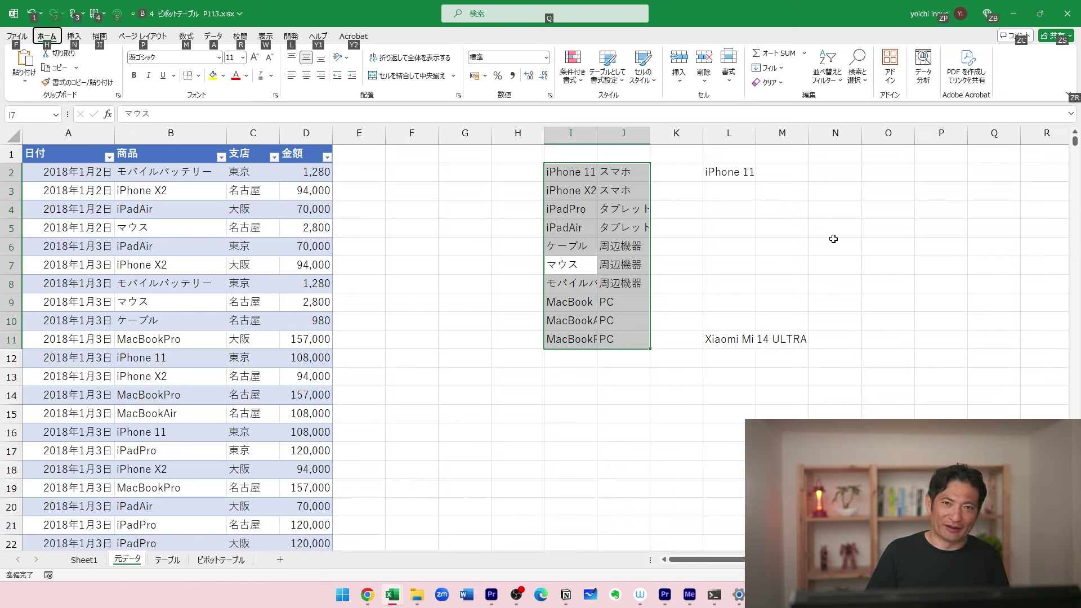
pyautogui.click(825, 354)
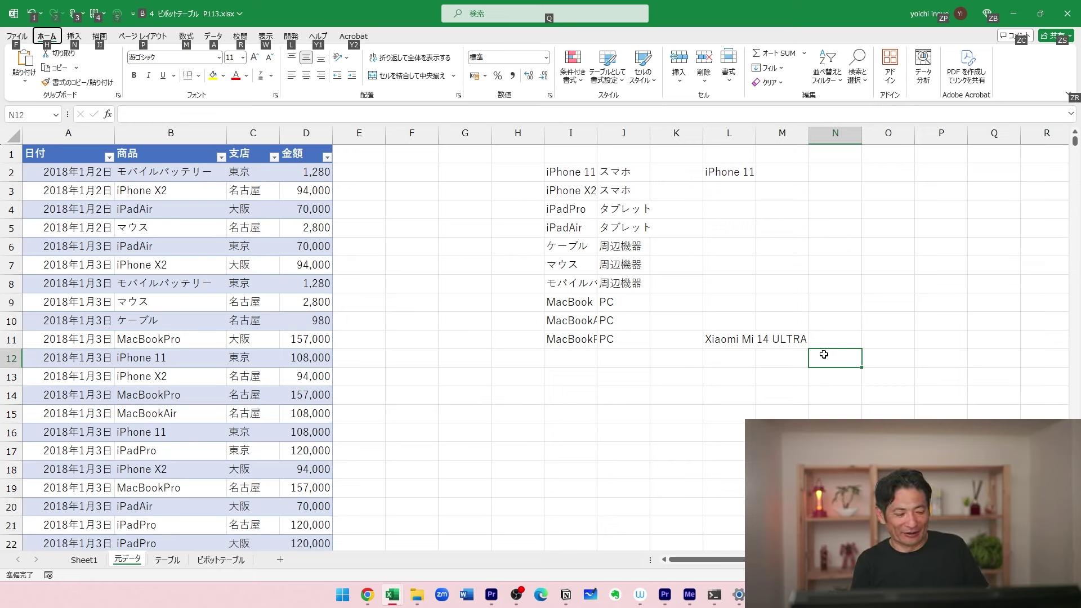
# Go through the worksheets from Sheet1 to ピボットテーブル, and return to the テーブル sheet.
pyautogui.hotkey('ctrl', 'v')
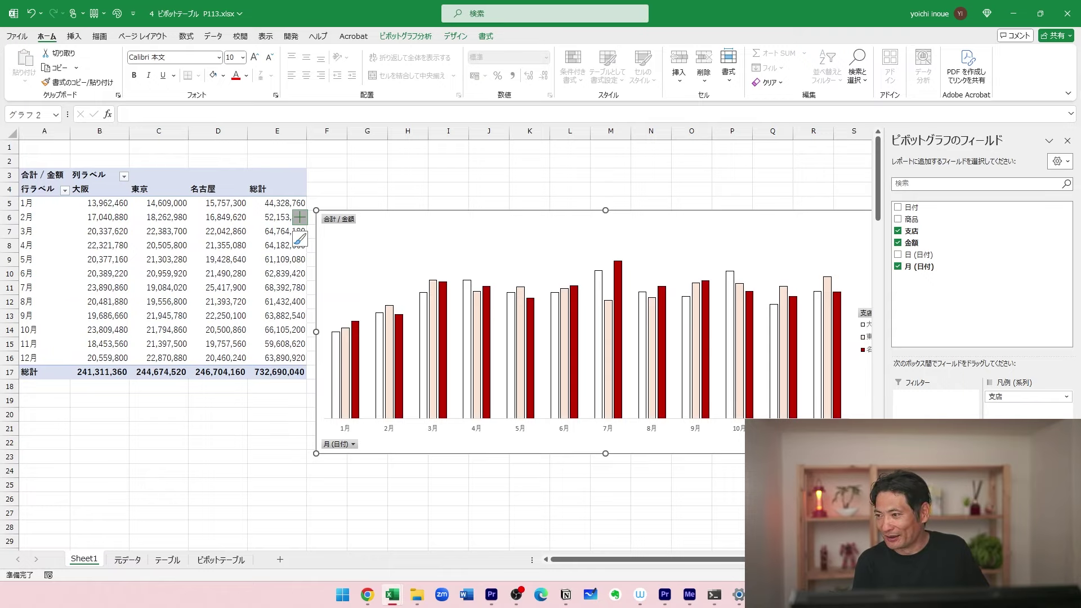
pyautogui.hotkey('ctrl', 'pagedown')
pyautogui.hotkey('ctrl', 'pagedown')
pyautogui.hotkey('ctrl', 'pagedown')
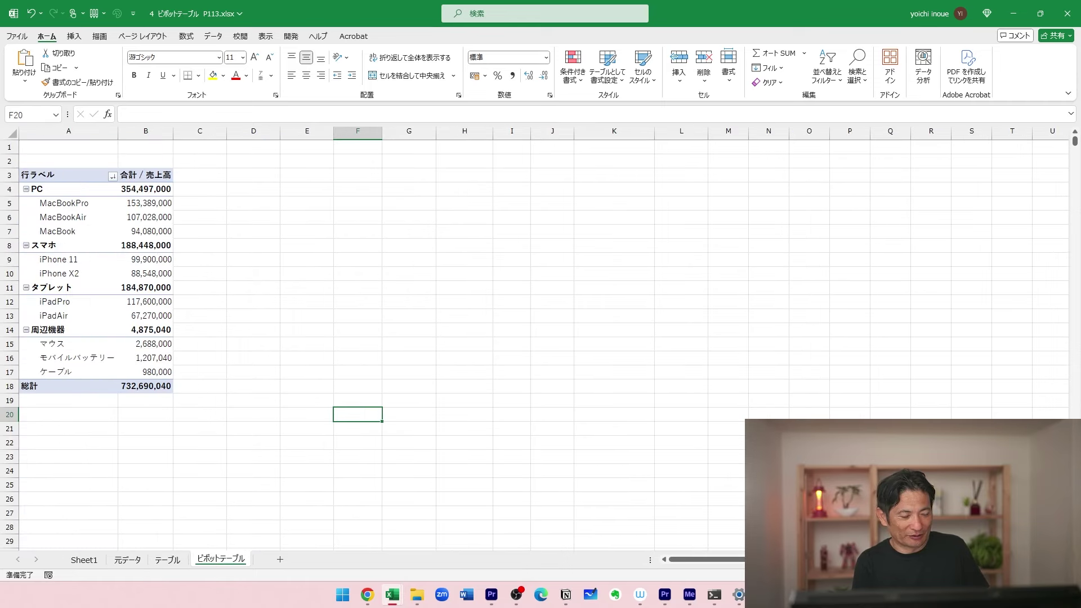
pyautogui.hotkey('ctrl', 'pageup')
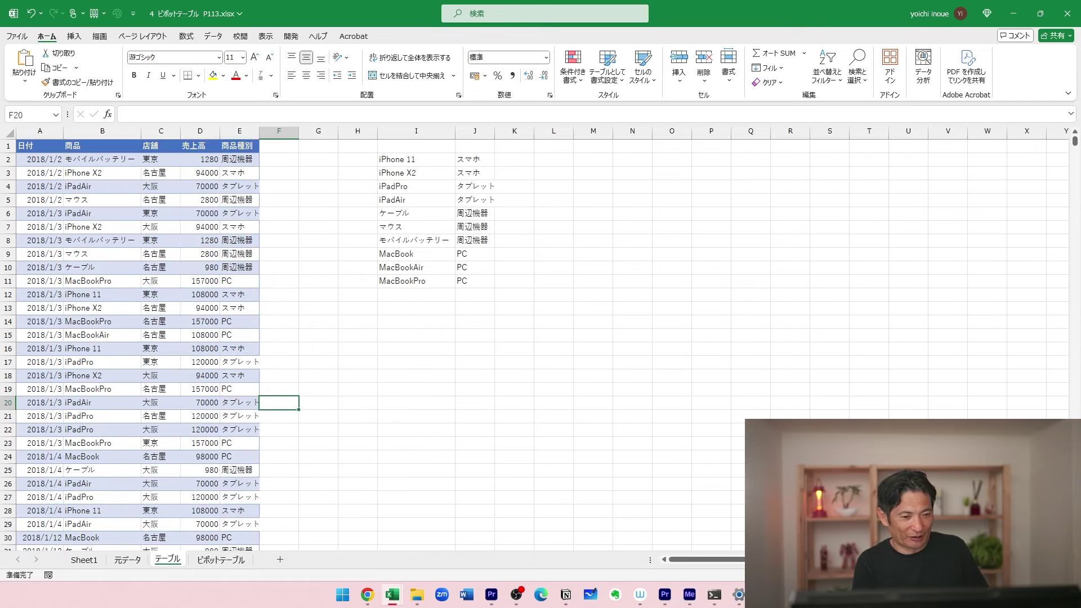
# Copy the product list I2:J11 on the テーブル sheet and paste it into a new worksheet starting at A1.
pyautogui.moveTo(426, 159); pyautogui.dragTo(476, 281)
pyautogui.hotkey('ctrl', 'c')
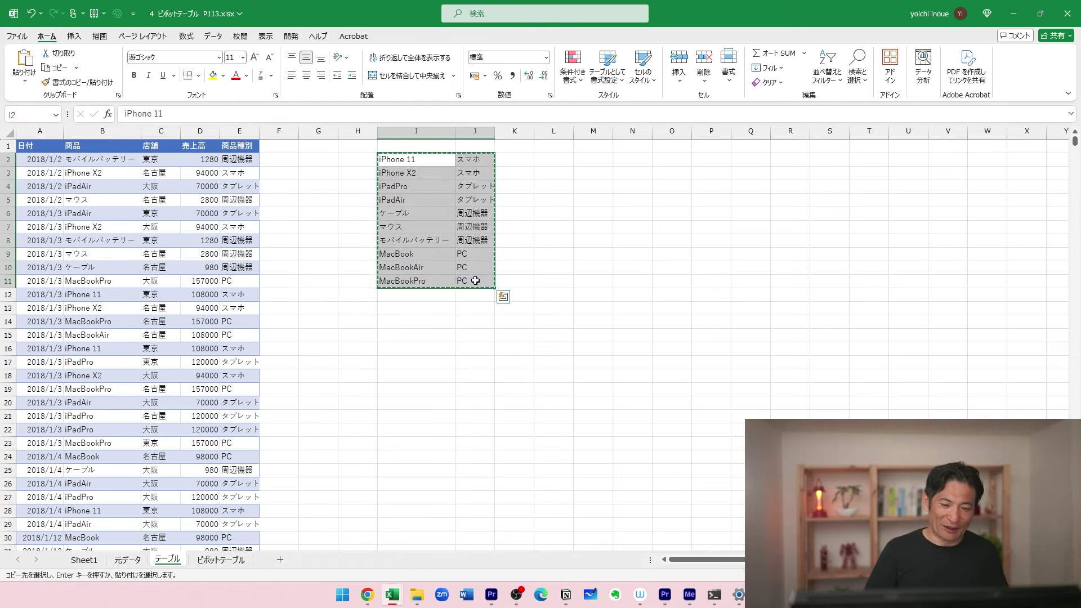
pyautogui.click(280, 559)
pyautogui.hotkey('ctrl', 'v')
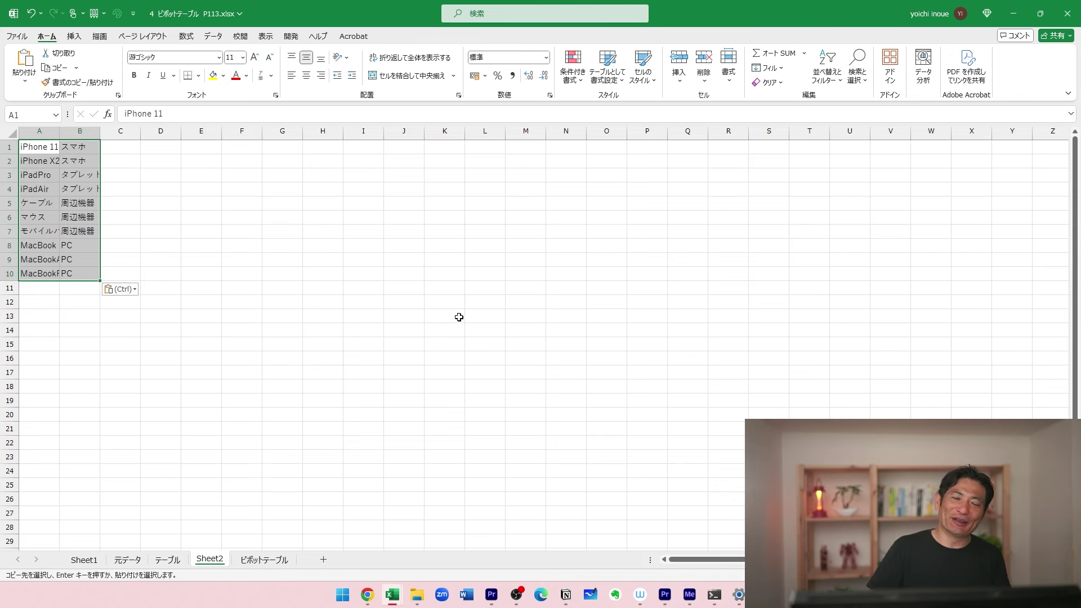
# Starting from the MacBook cell A8, repeatedly select the surrounding data range A1:B10 and expand the selection to the entire sheet.
pyautogui.click(268, 227)
pyautogui.click(58, 243)
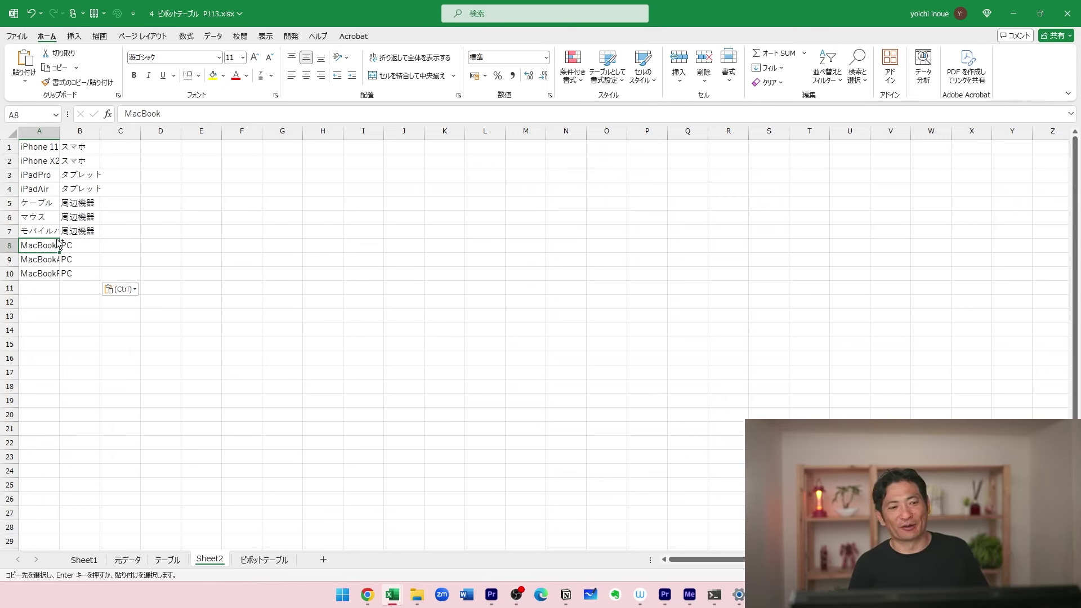
pyautogui.hotkey('ctrl', 'a')
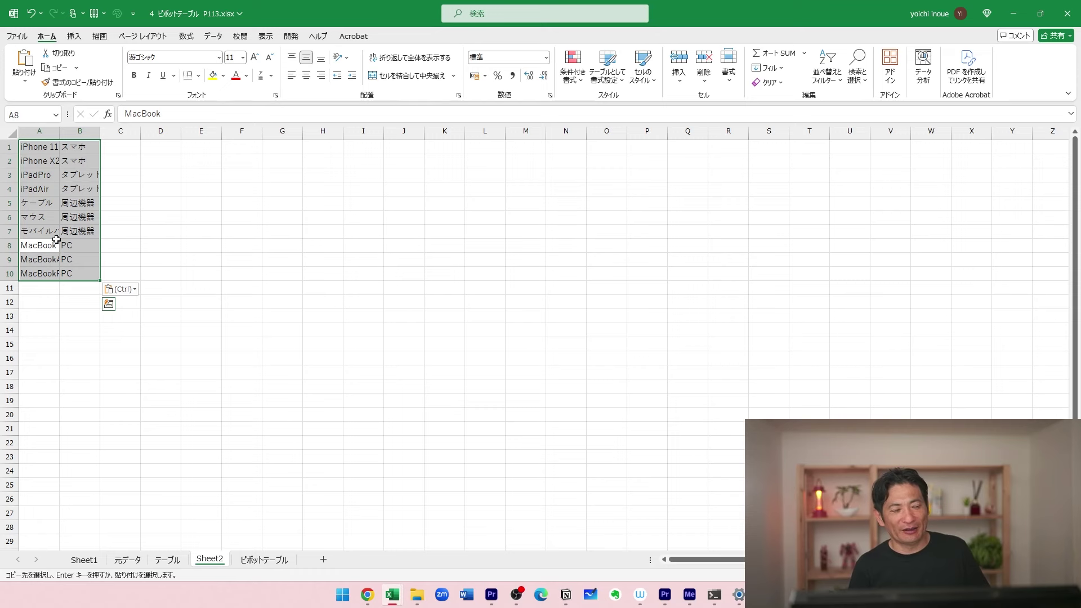
pyautogui.hotkey('ctrl', 'a')
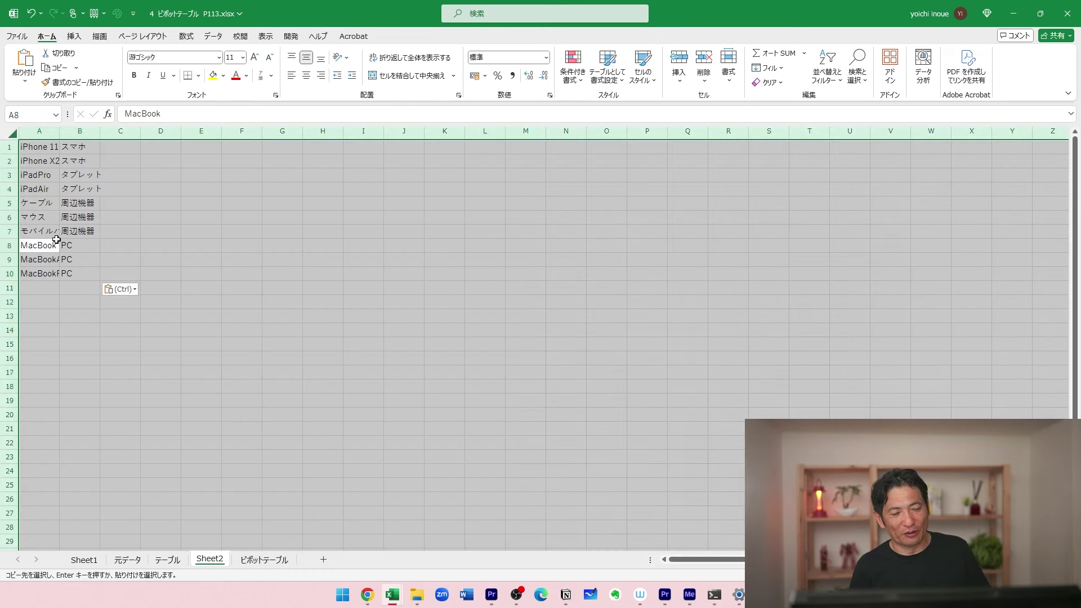
pyautogui.click(57, 240)
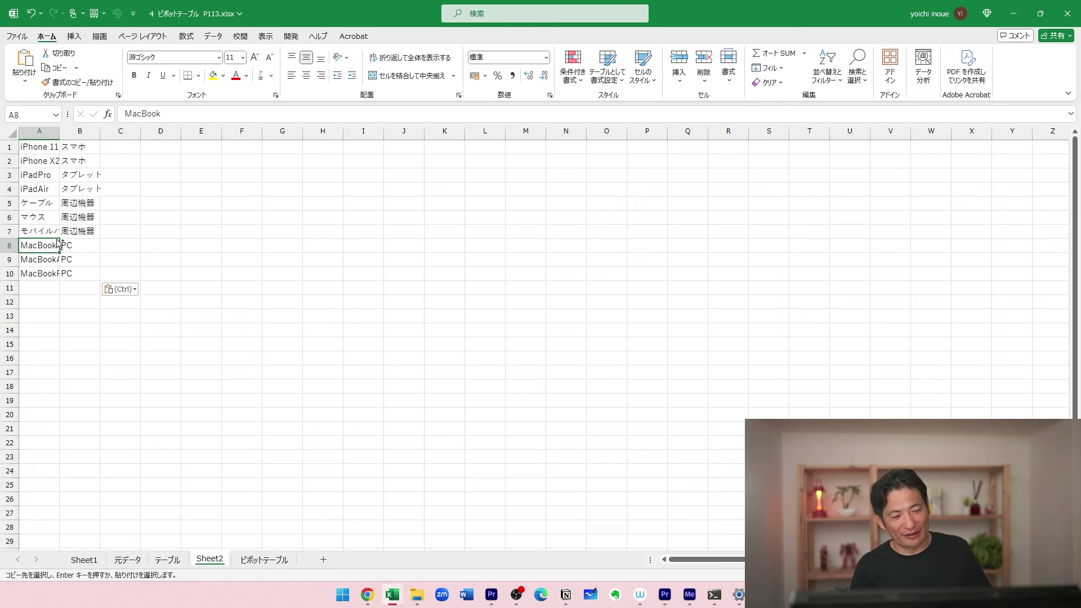
pyautogui.hotkey('ctrl', 'a')
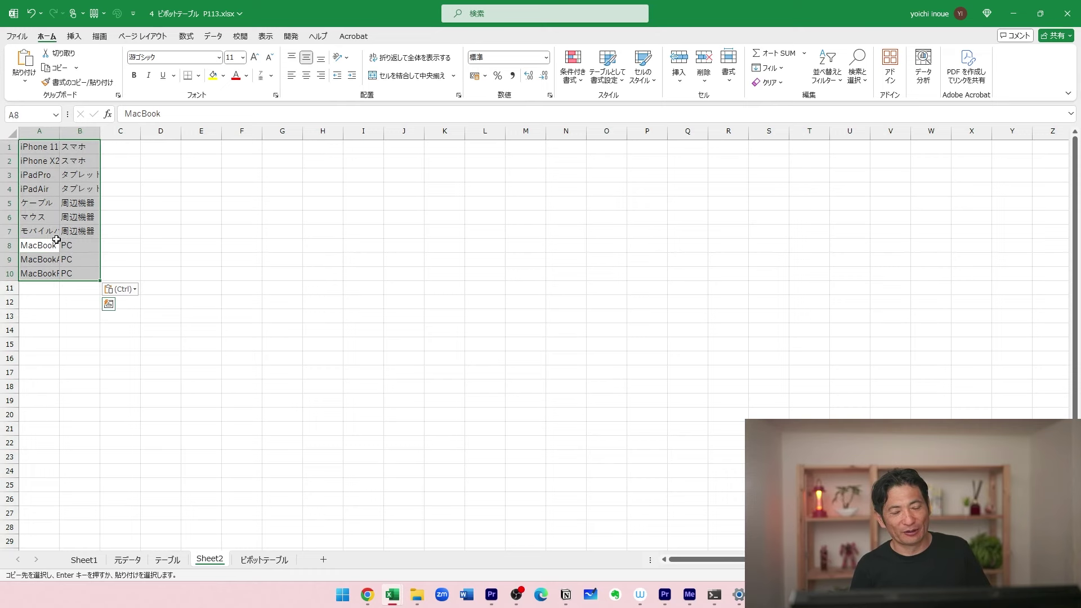
pyautogui.hotkey('ctrl', 'a')
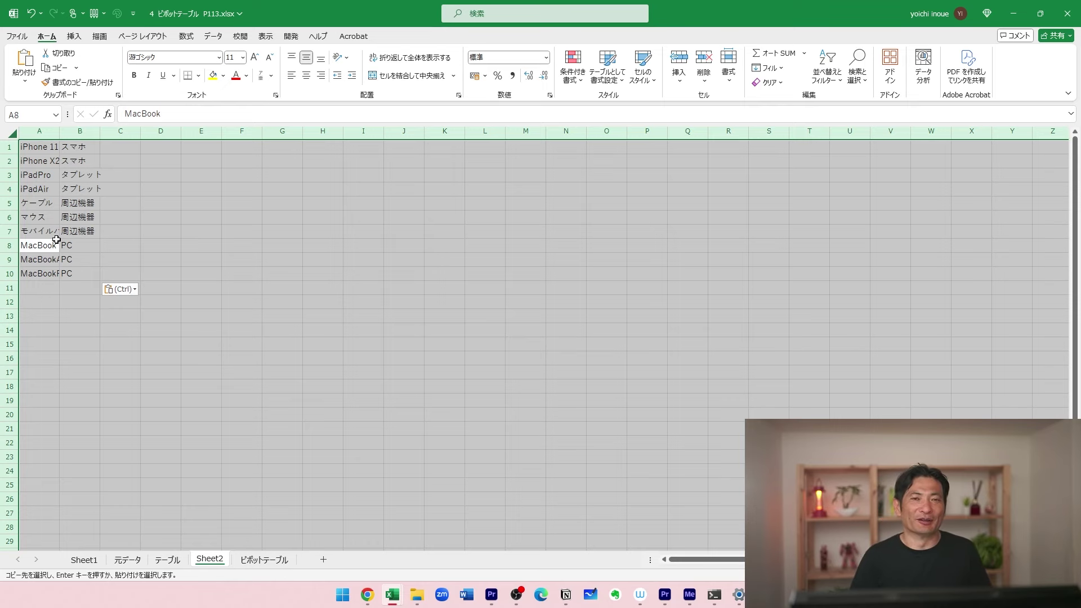
pyautogui.click(56, 241)
pyautogui.hotkey('ctrl', 'a')
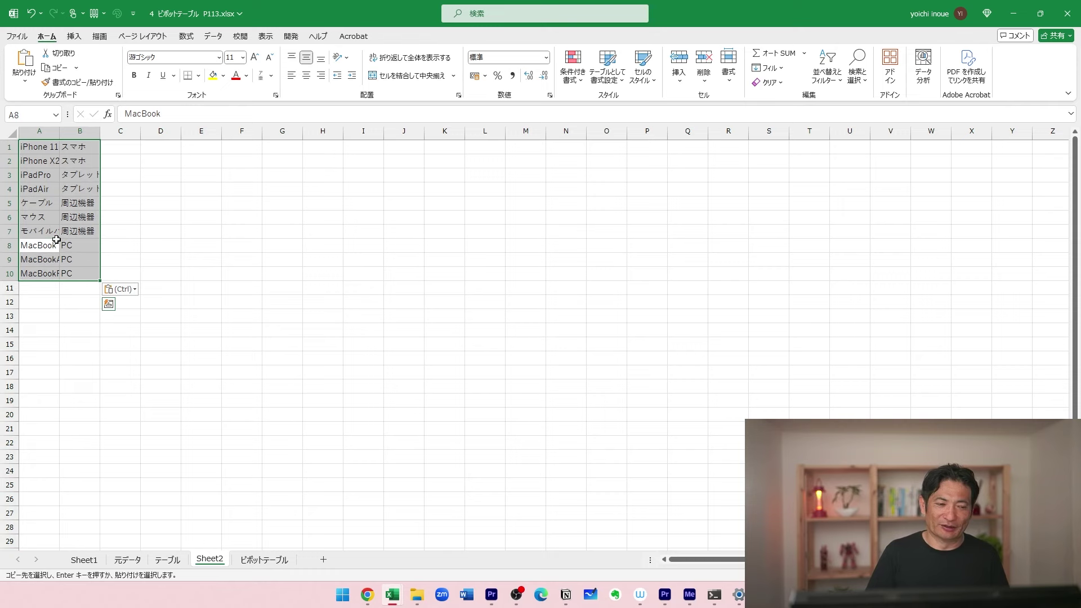
pyautogui.hotkey('ctrl', 'a')
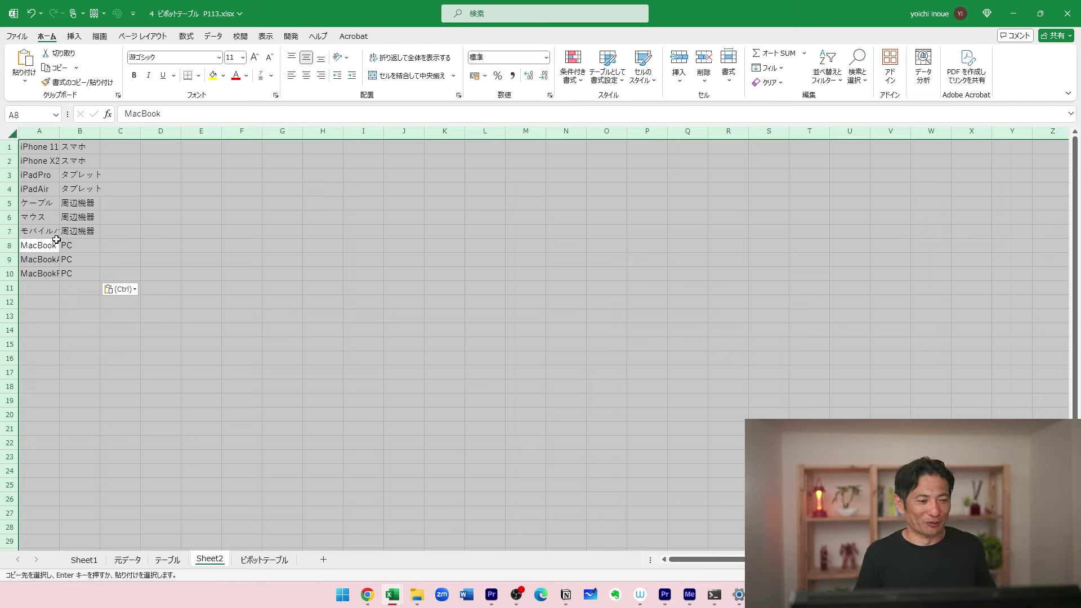
# Select the empty cell H9, zoom the worksheet in and out several times, and finish at the original size with cell N12 selected.
pyautogui.press('ctrl')
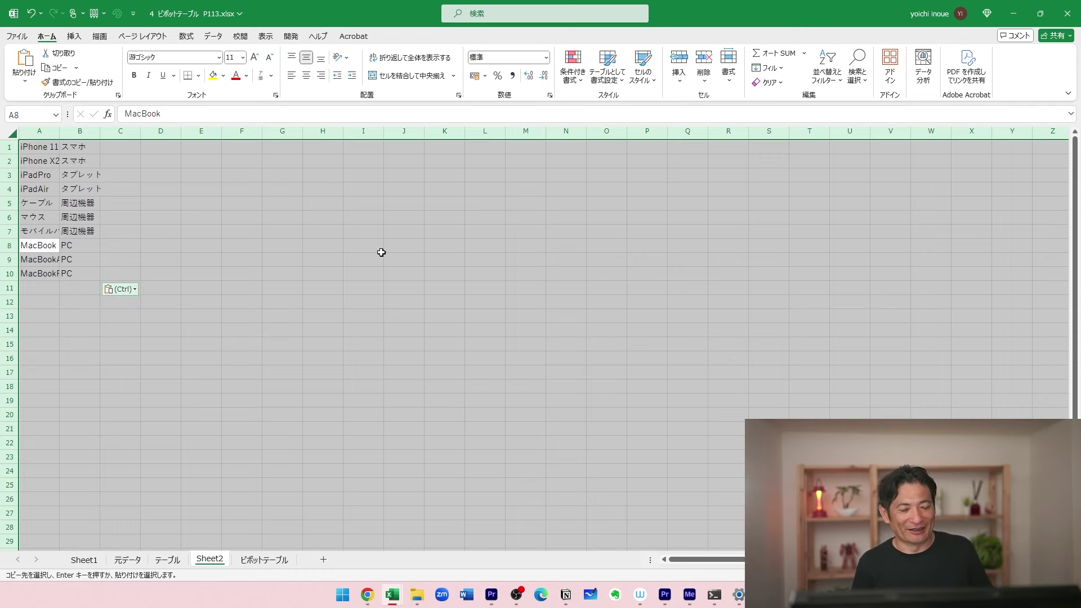
pyautogui.press('ctrl')
pyautogui.click(335, 256)
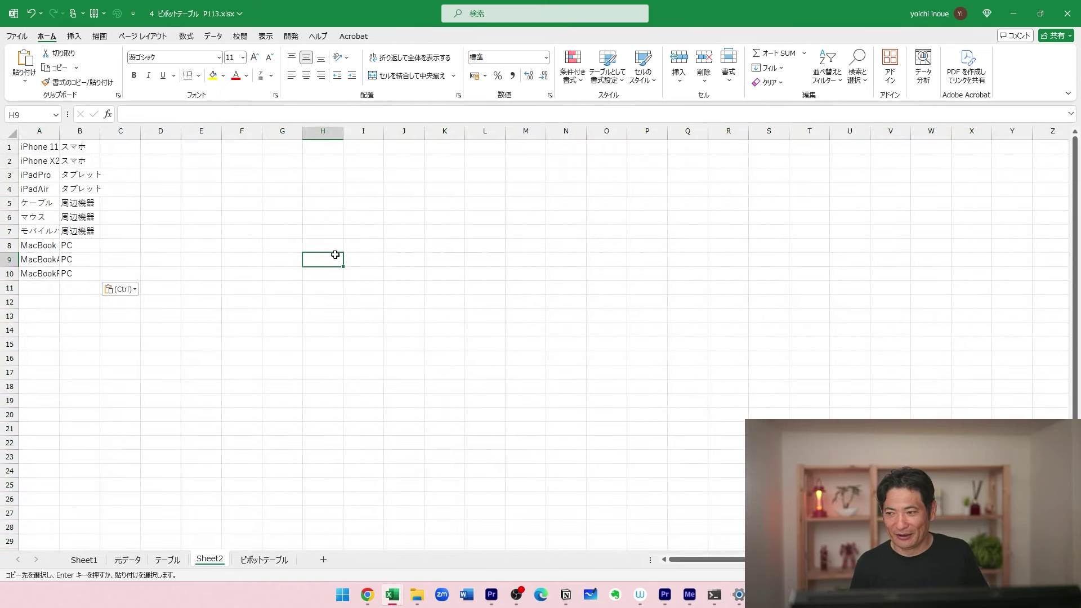
pyautogui.scroll(-3, 335, 254)
pyautogui.scroll(10, 335, 255)
pyautogui.scroll(1, 335, 254)
pyautogui.scroll(-4, 335, 254)
pyautogui.scroll(6, 335, 255)
pyautogui.scroll(-6, 335, 255)
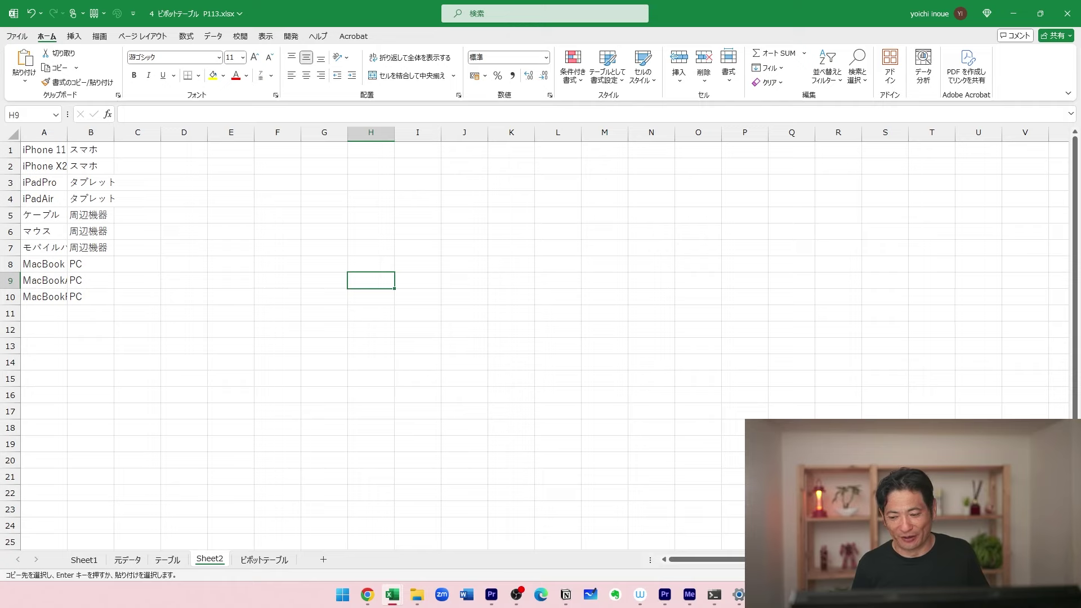
pyautogui.scroll(-3, 335, 255)
pyautogui.scroll(8, 335, 254)
pyautogui.scroll(-6, 335, 255)
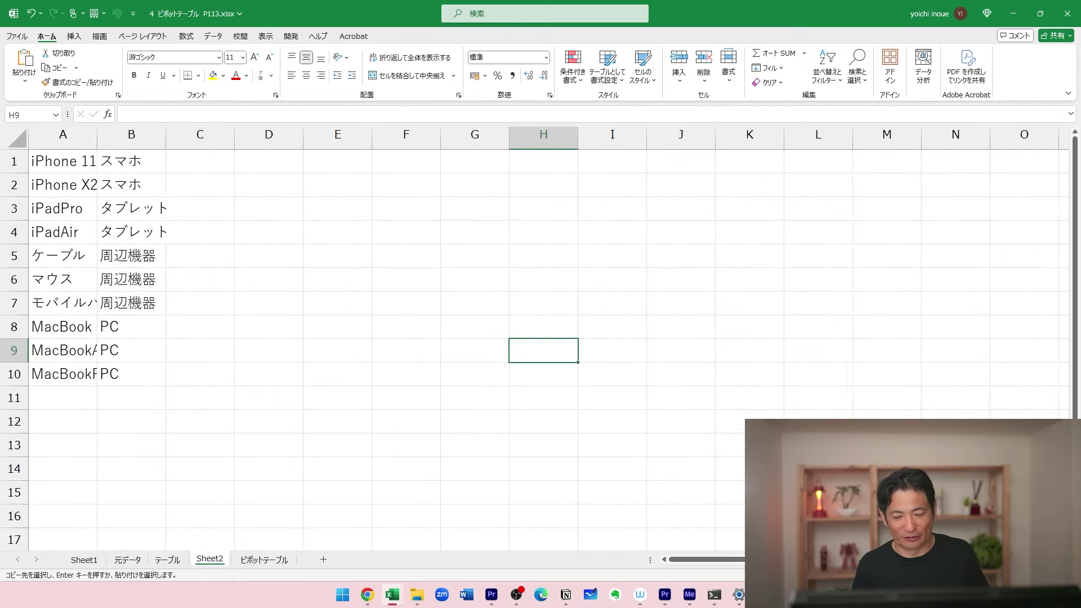
pyautogui.click(571, 300)
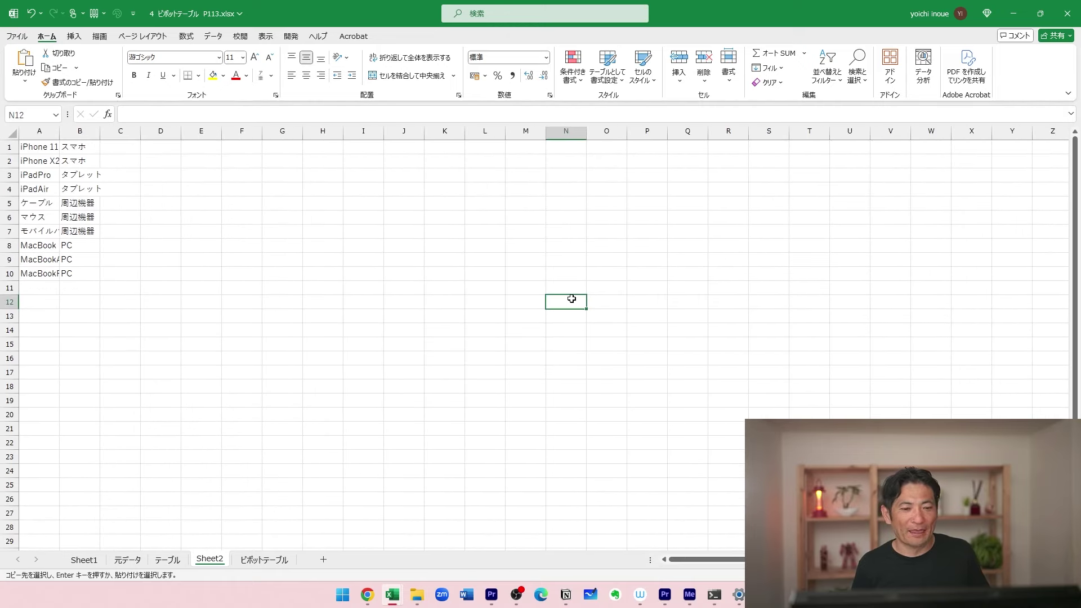
# Magnify the worksheet strongly and bring the start of the product list at A1 into view.
pyautogui.scroll(6, 571, 299)
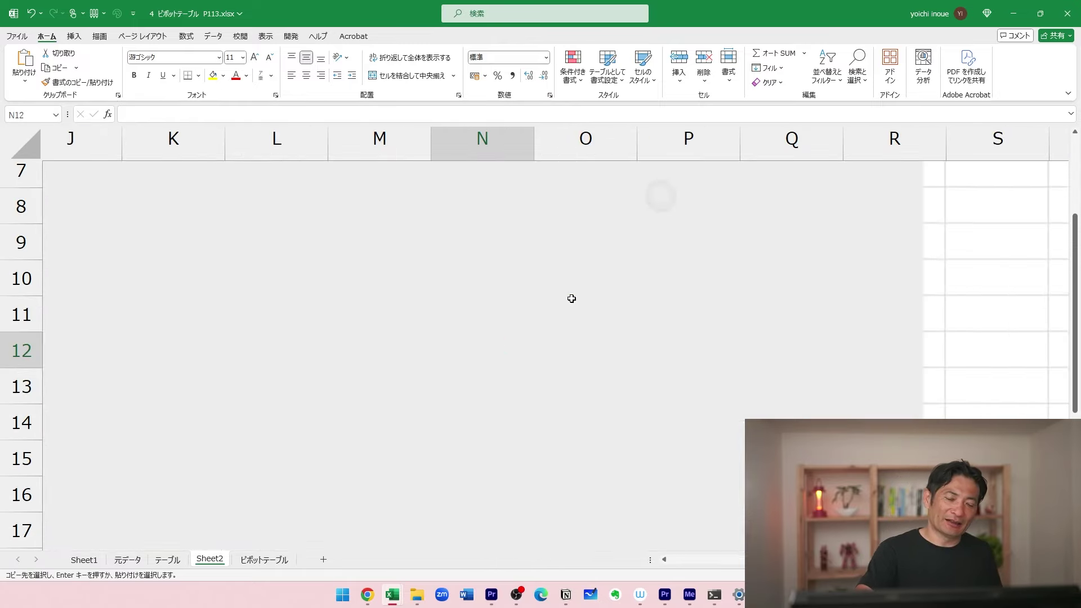
pyautogui.hscroll(-5, 572, 298)
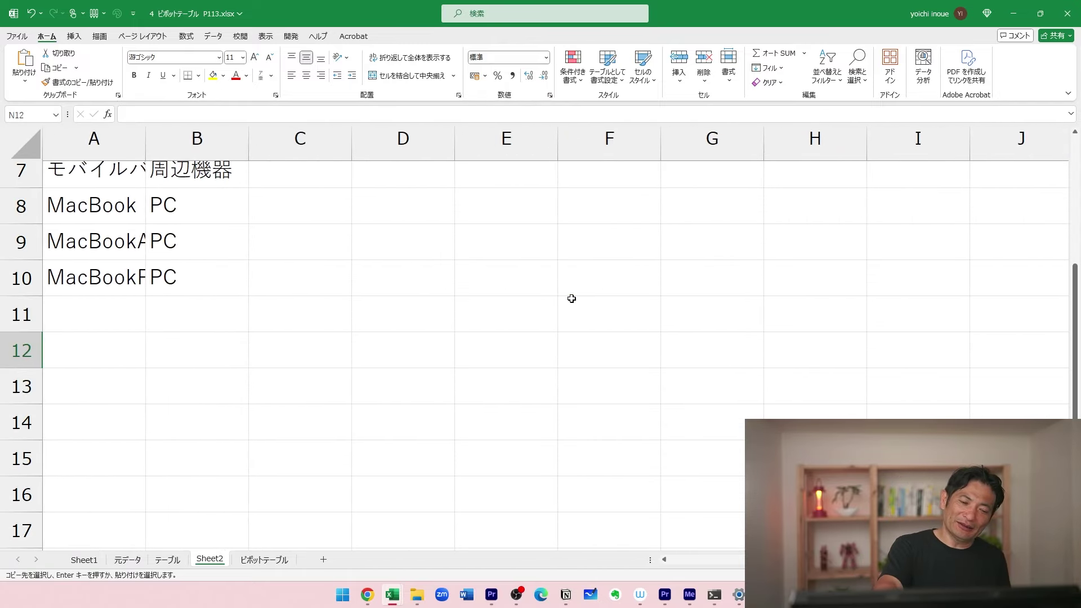
pyautogui.scroll(2, 571, 298)
pyautogui.scroll(-5, 571, 299)
pyautogui.scroll(-2, 572, 299)
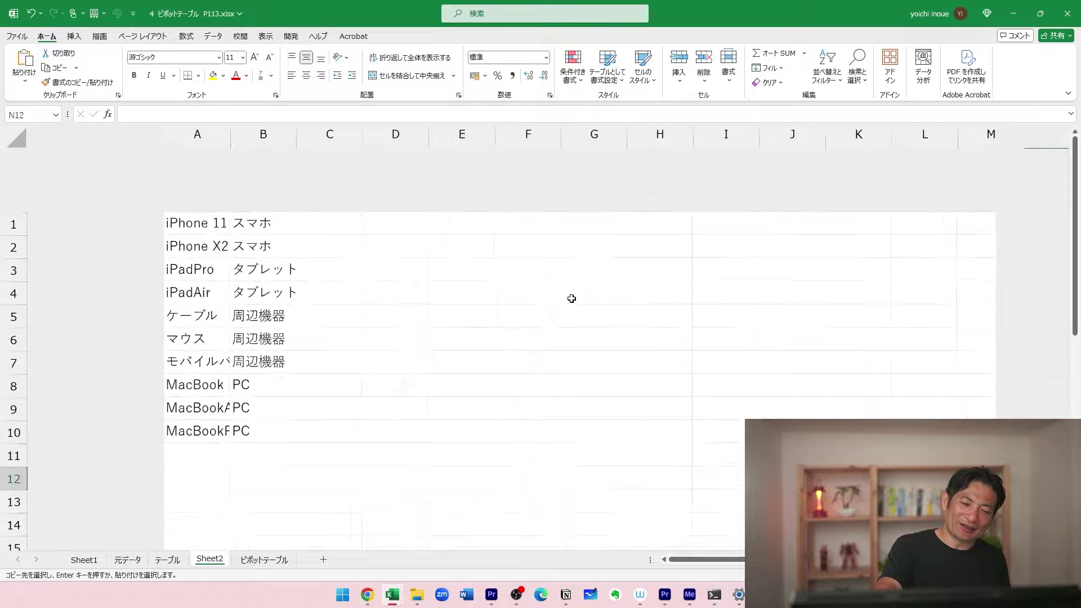
pyautogui.scroll(5, 572, 299)
pyautogui.hscroll(-2, 572, 298)
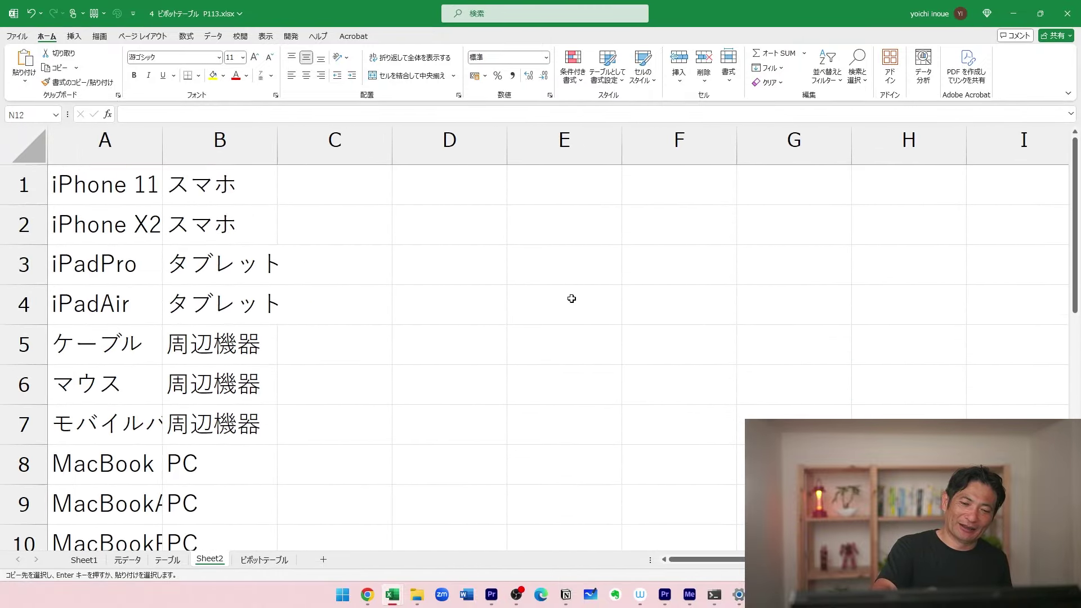
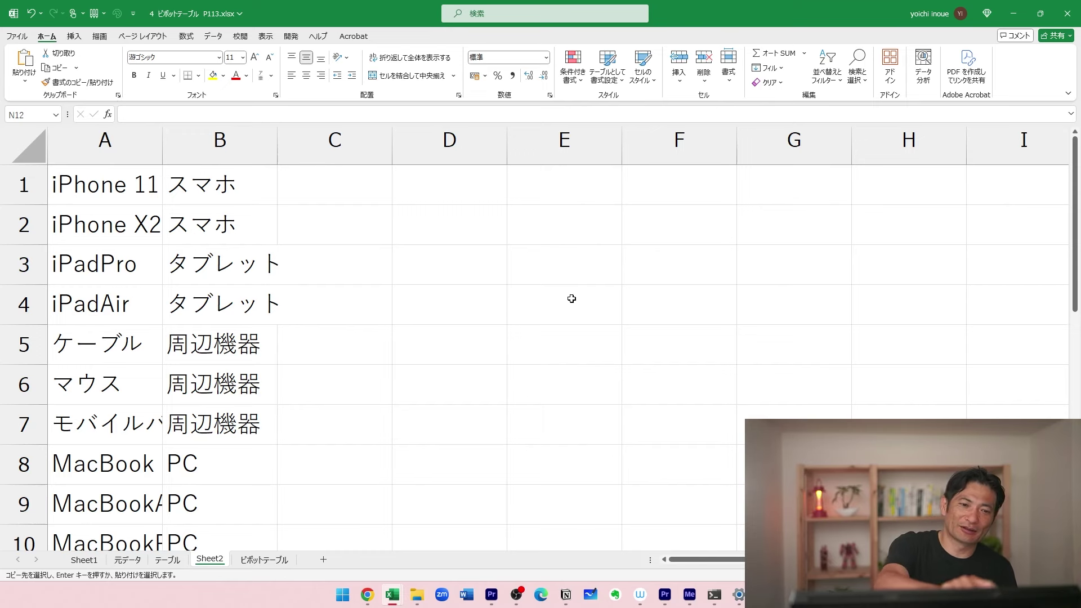
# Show the ribbon's 校閲, 数式, ページレイアウト, 表示 and 挿入 command sets in turn, and return to ホーム.
pyautogui.hotkey('alt', 'w')
pyautogui.hotkey('alt', 'r')
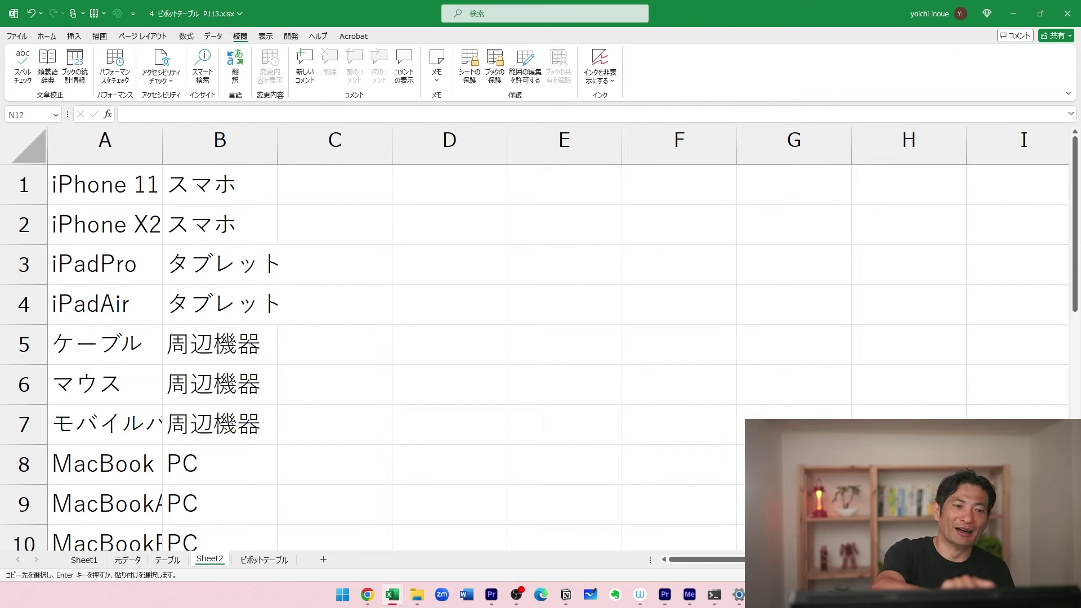
pyautogui.hotkey('alt', 'a')
pyautogui.hotkey('alt', 'm')
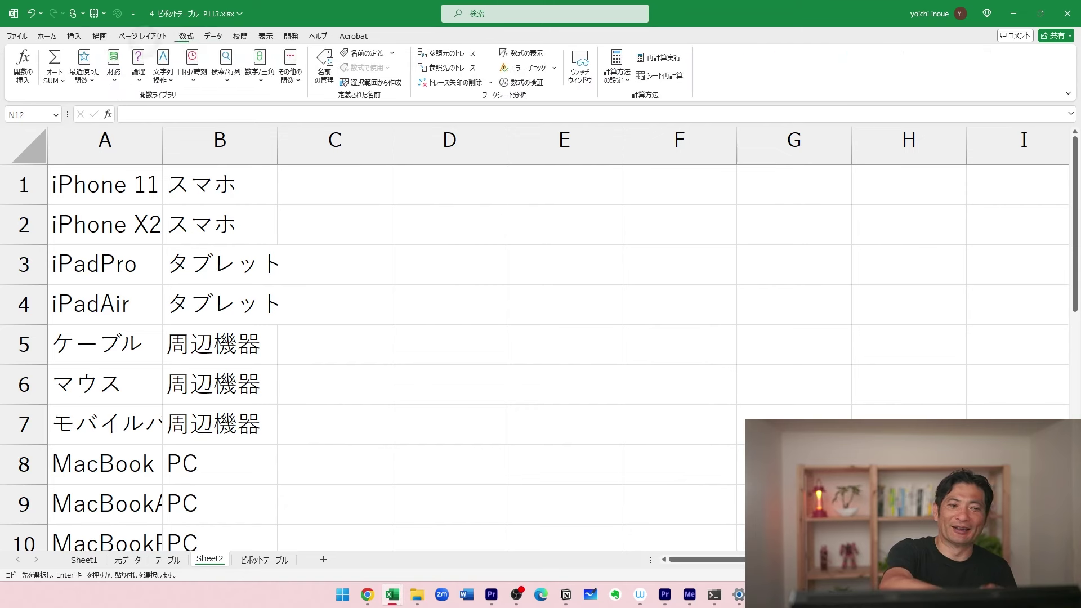
pyautogui.hotkey('alt', 'p')
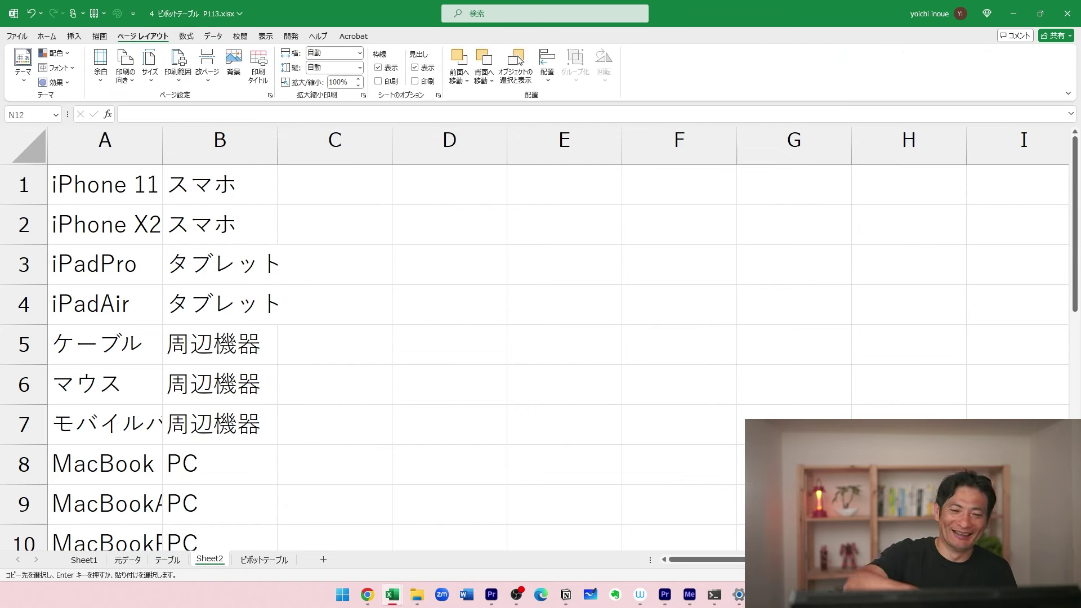
pyautogui.hotkey('alt', 'l')
pyautogui.hotkey('alt', 'w')
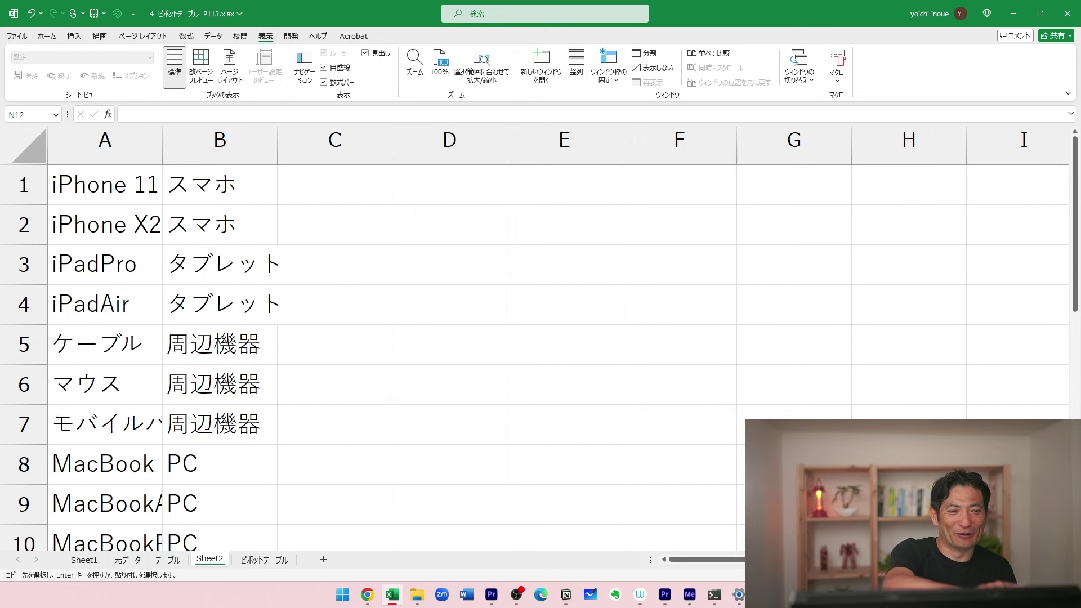
pyautogui.hotkey('alt', 'n')
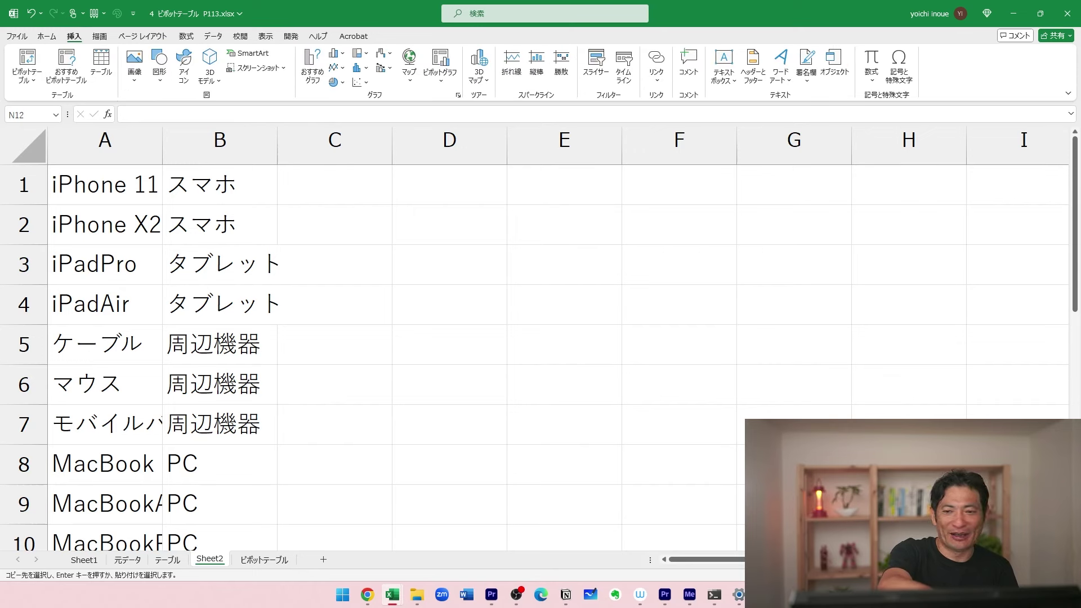
pyautogui.hotkey('alt', 'h')
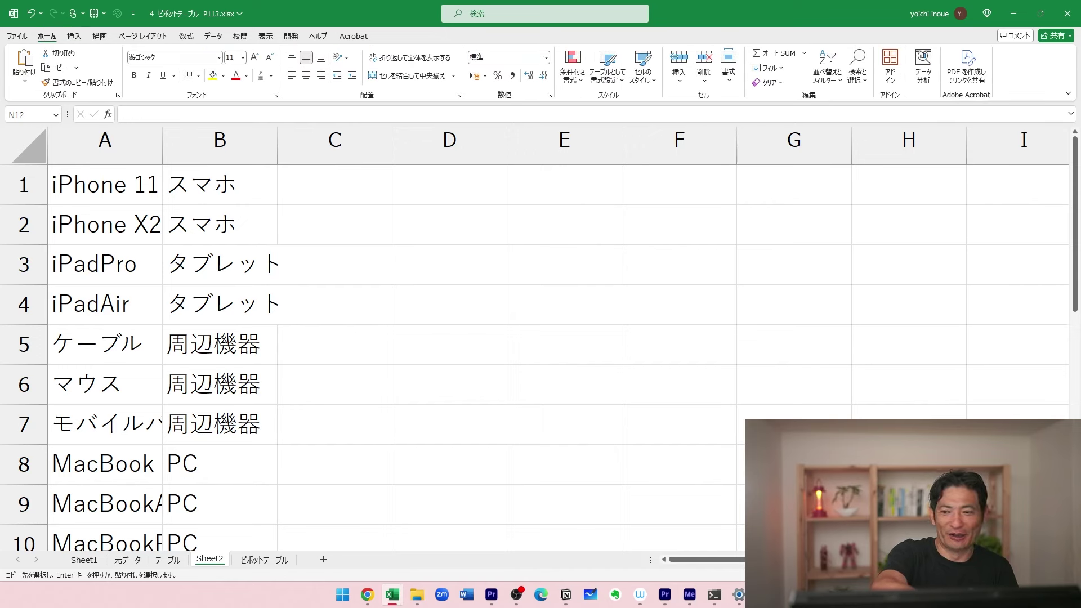
# Move through the ribbon command sets one by one from ホーム to 校閲.
pyautogui.press('Right')
pyautogui.press('Right')
pyautogui.press('Right')
pyautogui.press('Right')
pyautogui.press('Right')
pyautogui.press('Right')
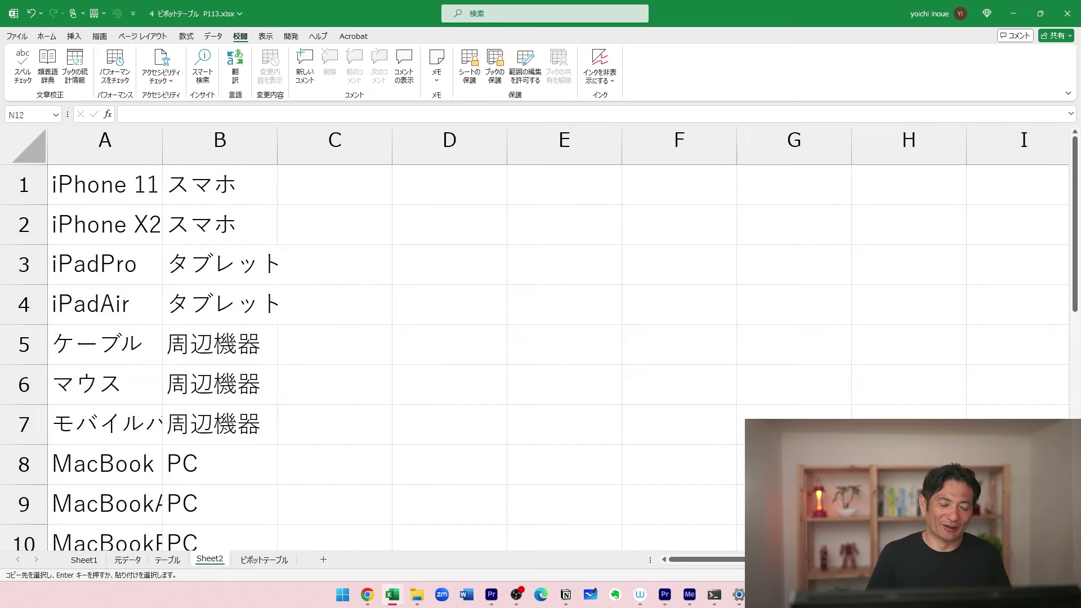
# Zoom the worksheet out, select the empty cells F9 and D8, and zoom in and out again until the whole product list fits.
pyautogui.scroll(-5, 540, 338)
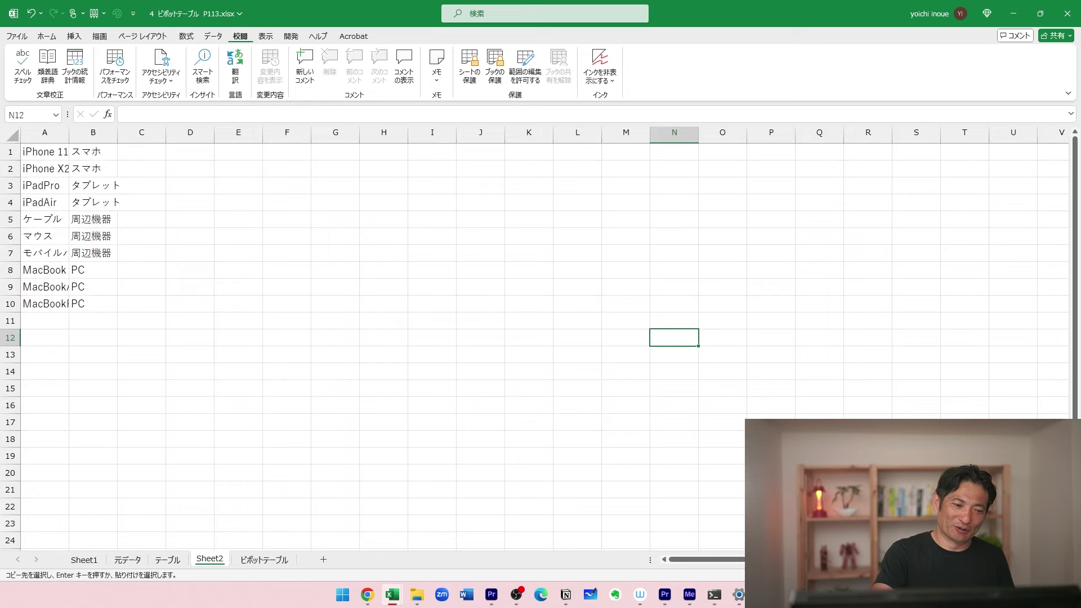
pyautogui.scroll(-1, 540, 337)
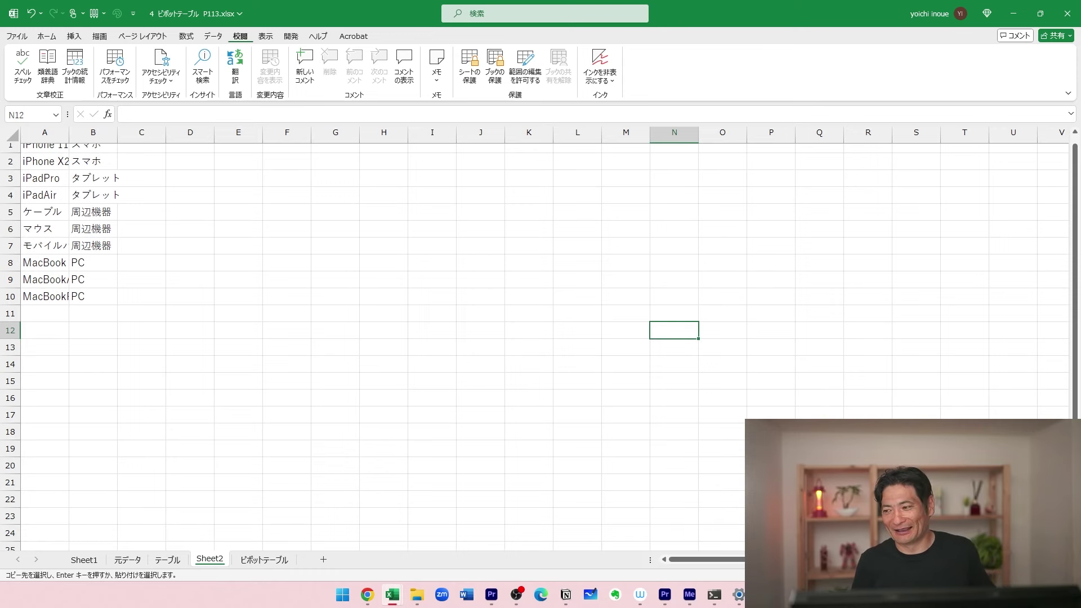
pyautogui.click(286, 279)
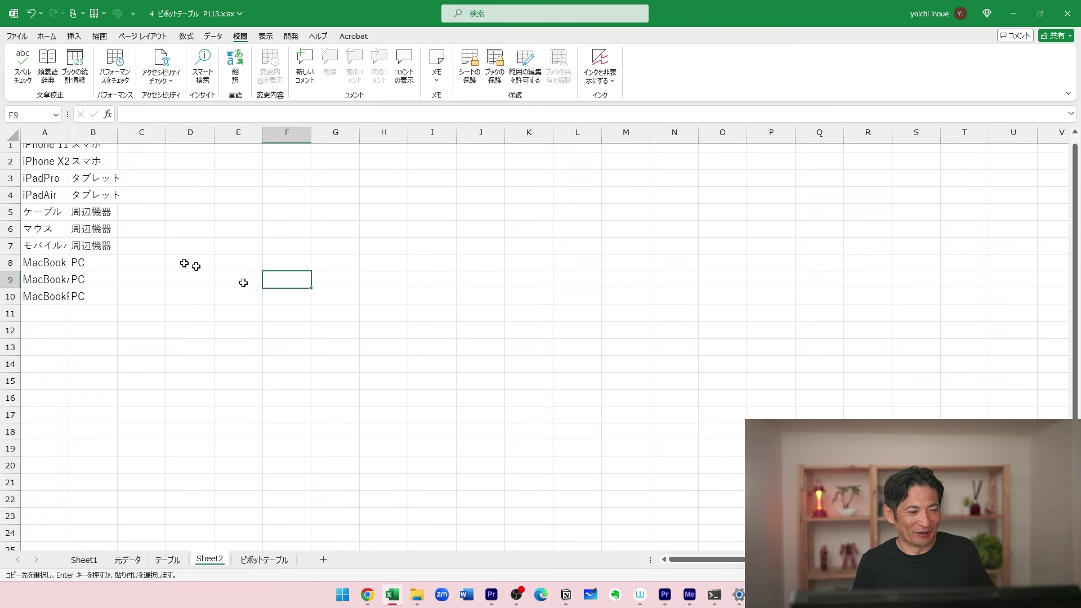
pyautogui.click(189, 262)
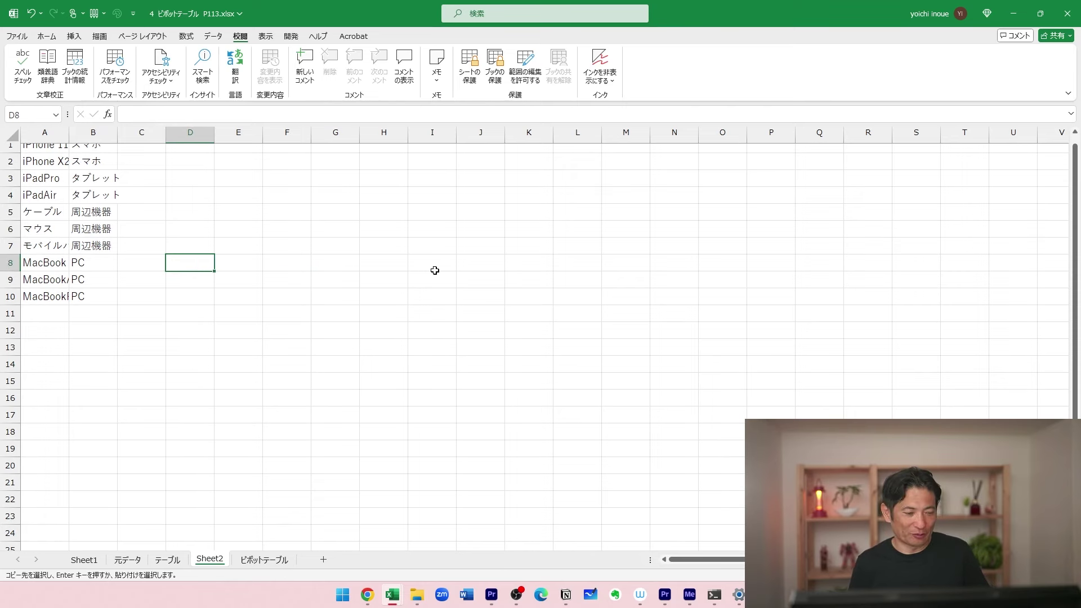
pyautogui.scroll(5, 434, 270)
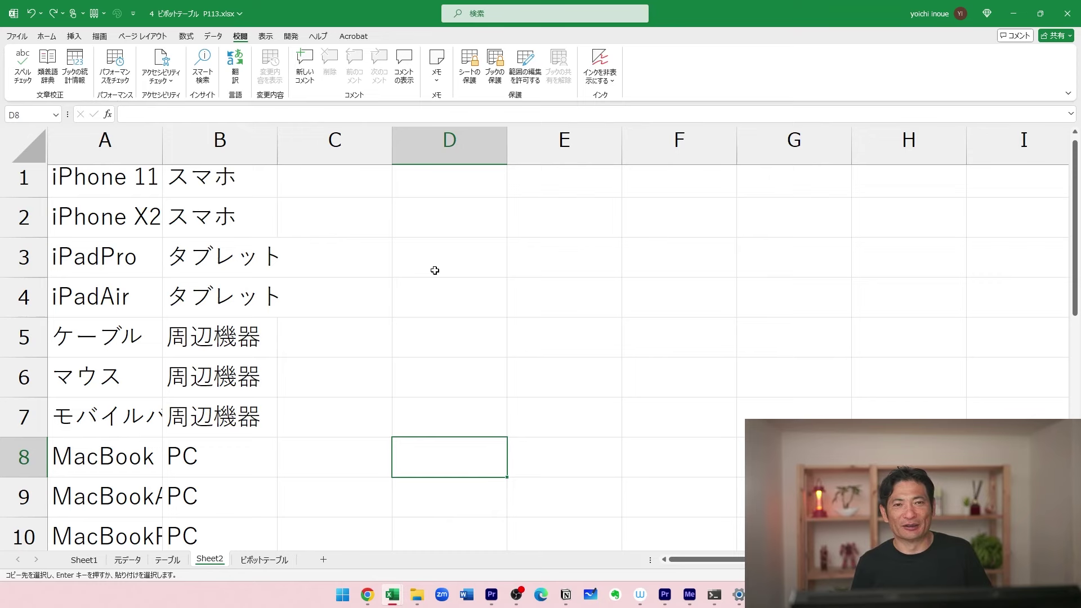
pyautogui.scroll(-5, 435, 270)
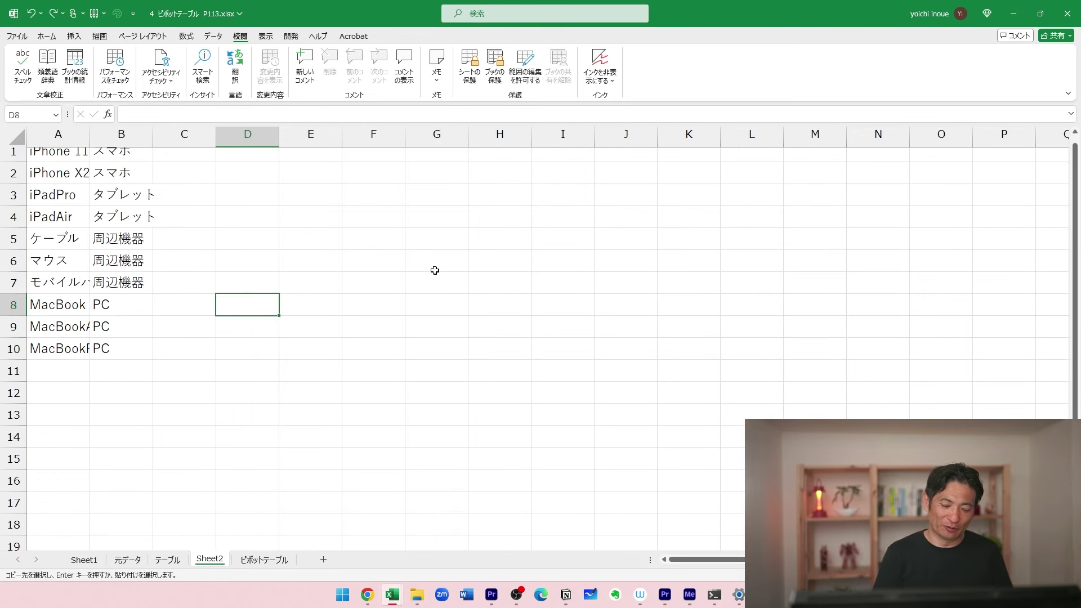
pyautogui.scroll(2, 435, 270)
pyautogui.scroll(-4, 434, 270)
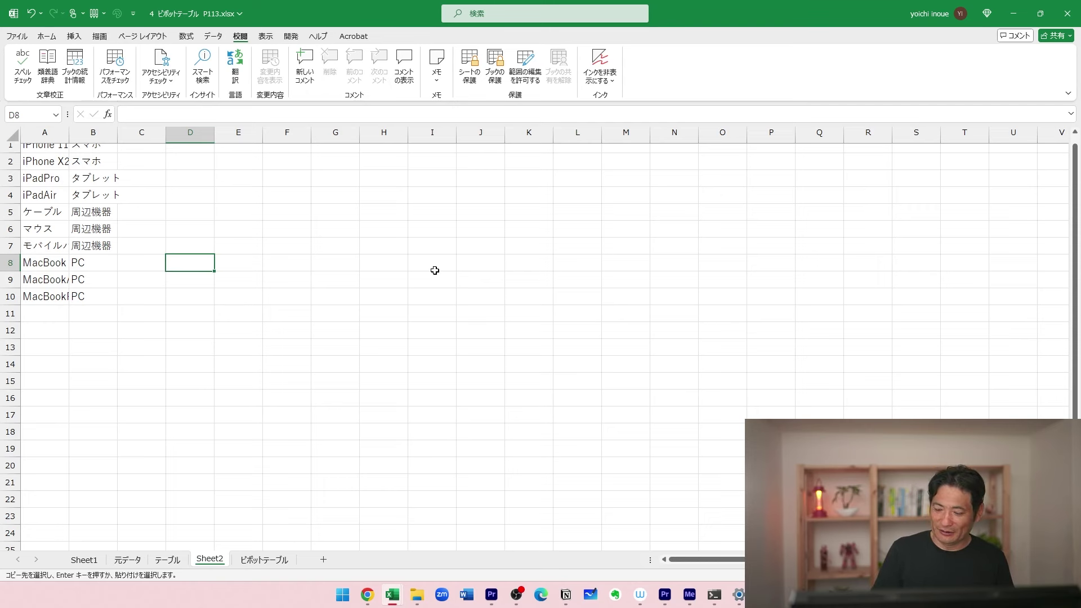
# Open the print settings and preview for Sheet2.
pyautogui.hotkey('ctrl', 'p')
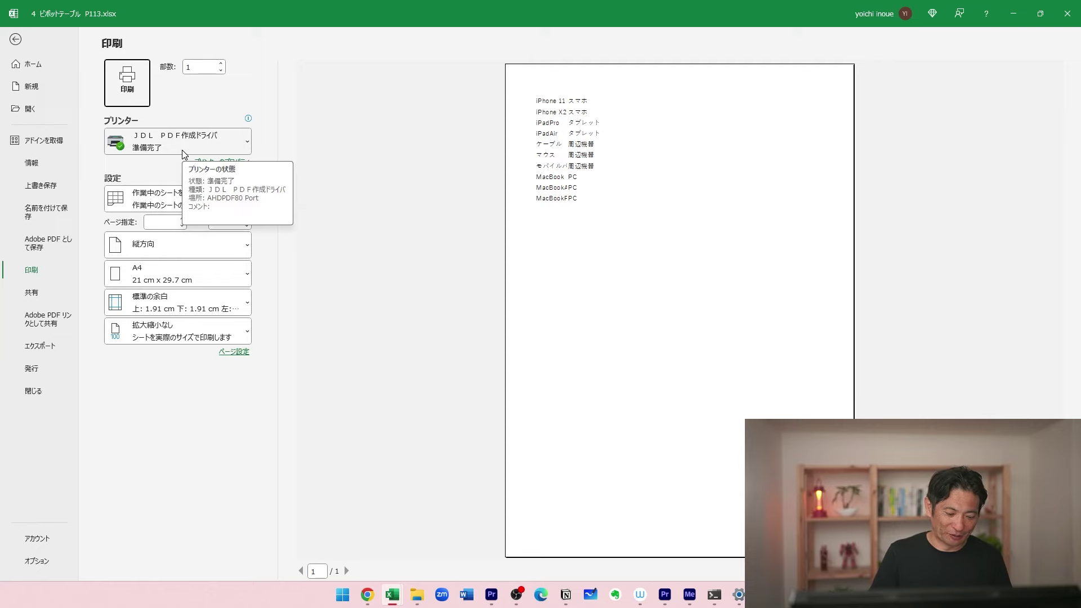
# Leave the print preview and save Sheet2 of the workbook as the PDF file 4 ピボットテーブル P113.pdf in the keiriexcel folder.
pyautogui.press('Escape')
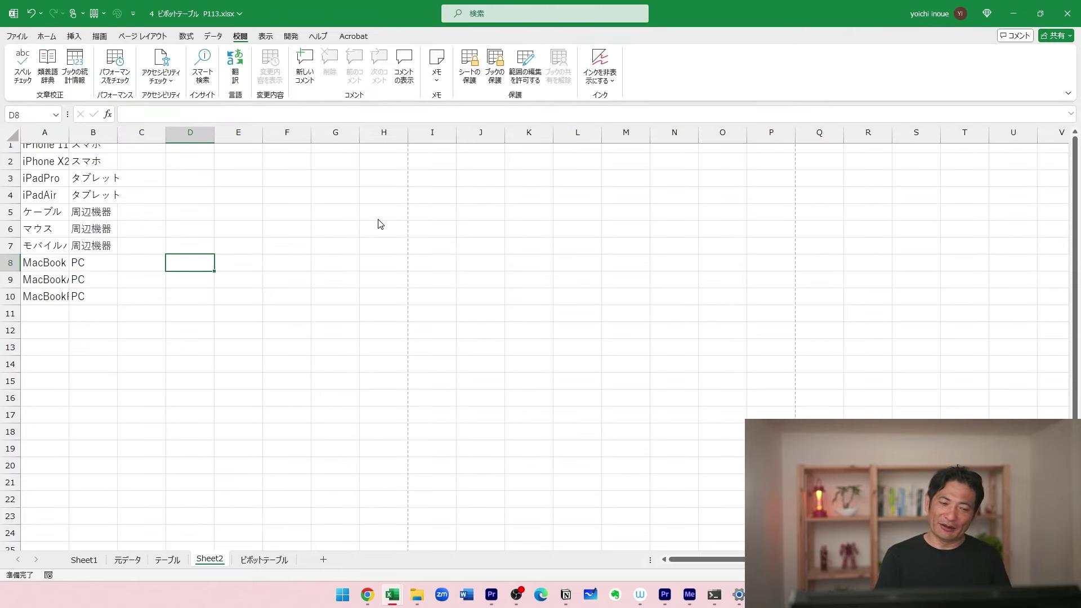
pyautogui.press('F12')
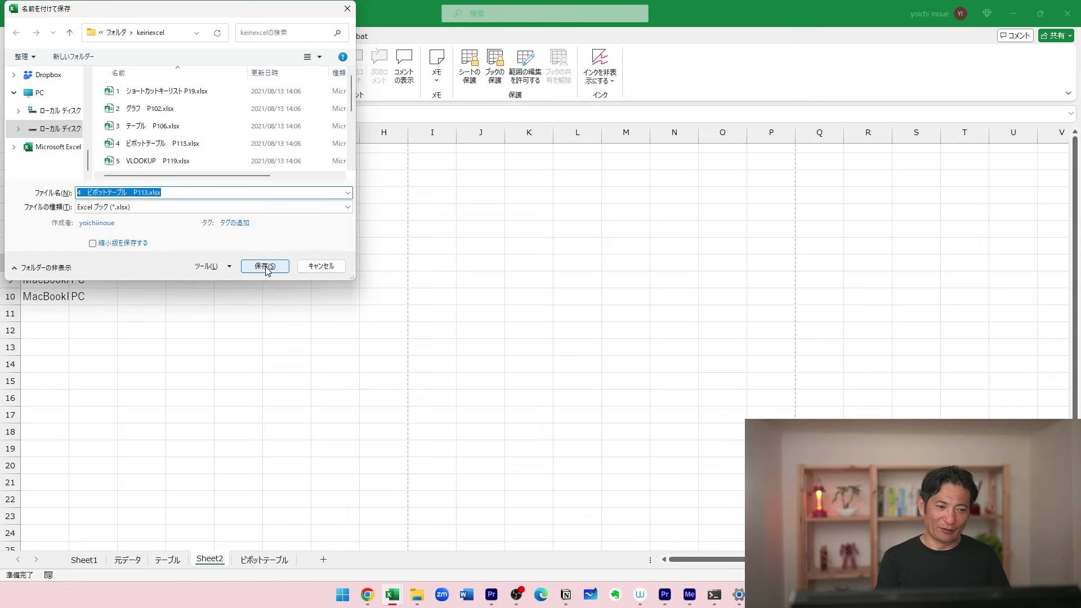
pyautogui.press('Tab')
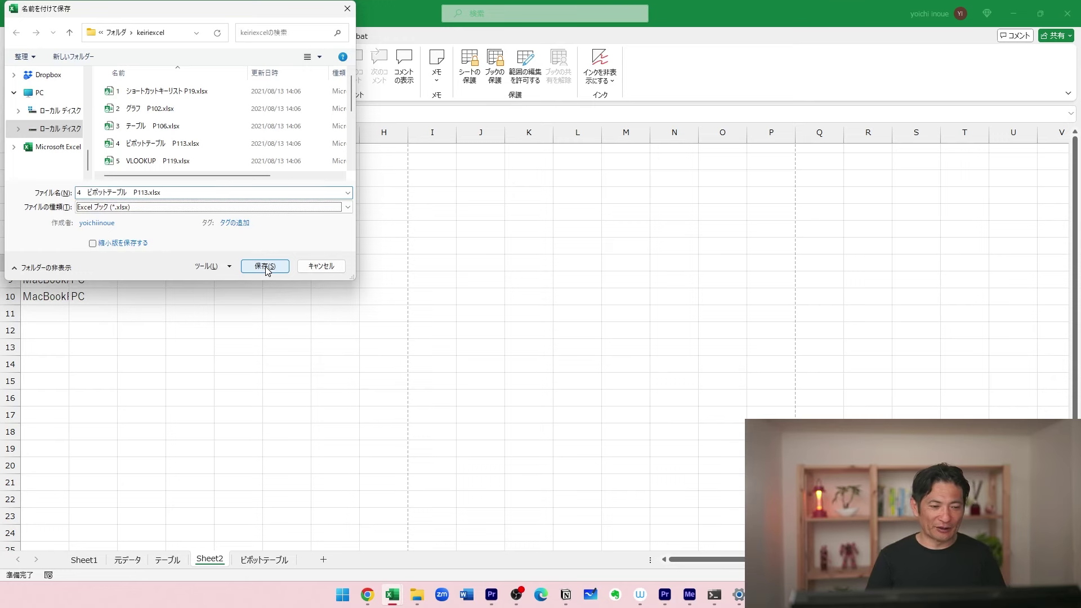
pyautogui.press('p')
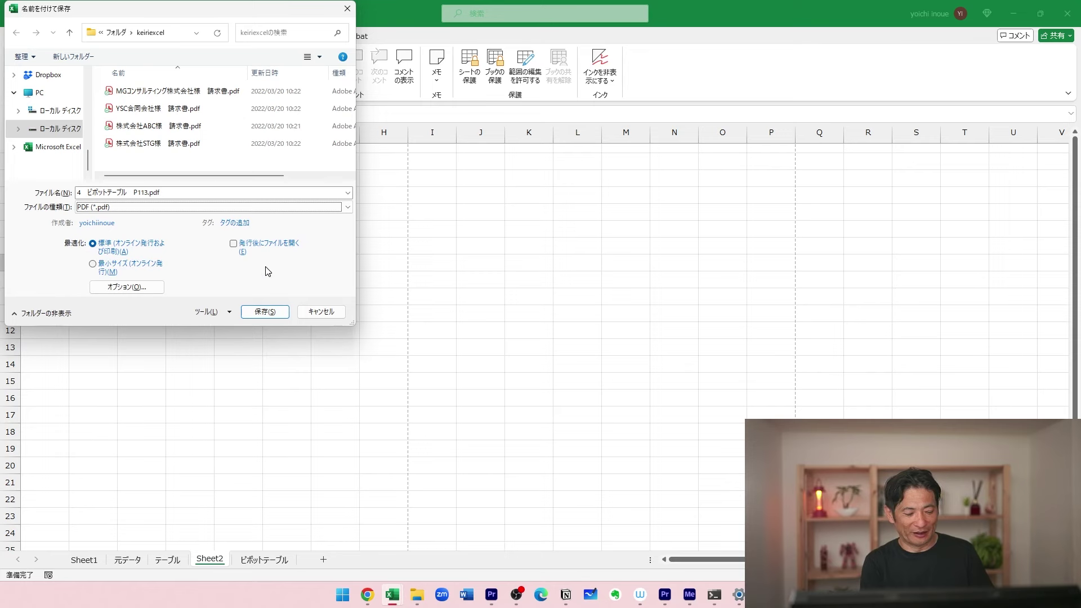
pyautogui.press('Return')
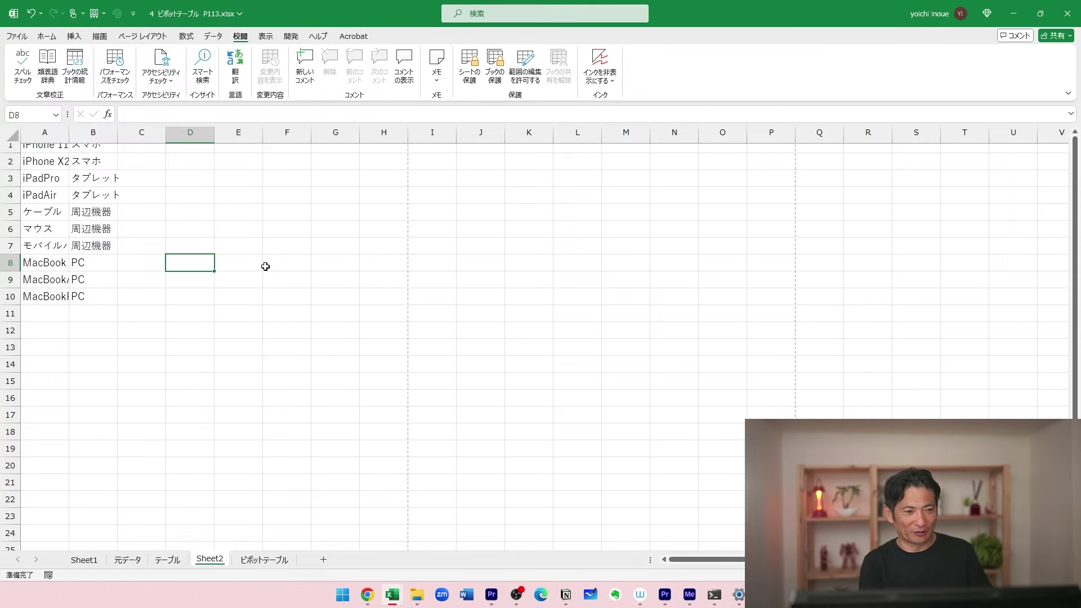
# Switch to the Book6 workbook and save it in PDF format in the keiriexcel folder.
pyautogui.hotkey('alt', 'Tab')
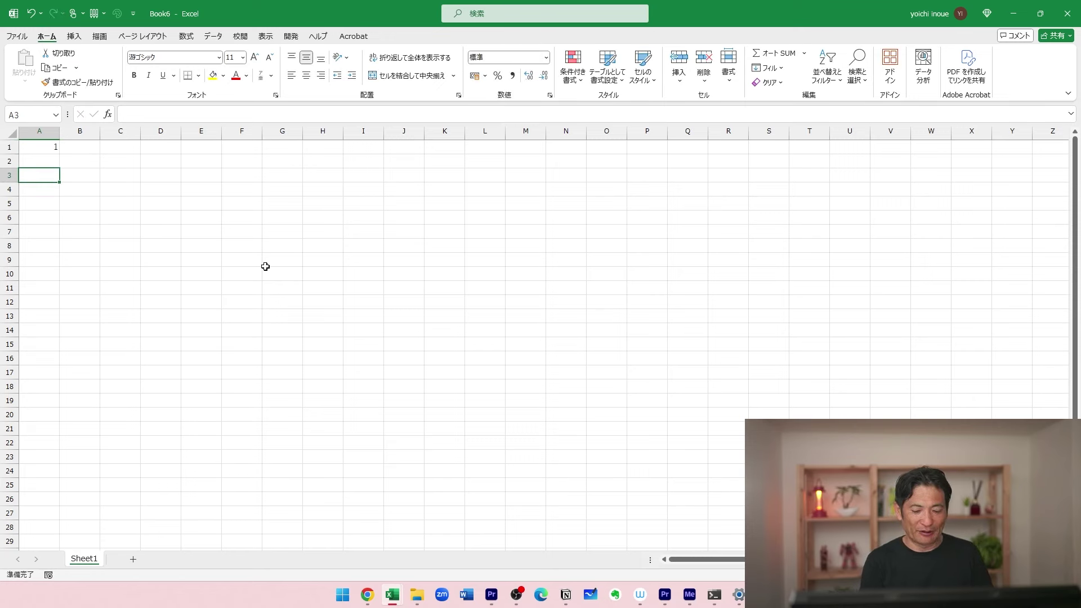
pyautogui.press('F12')
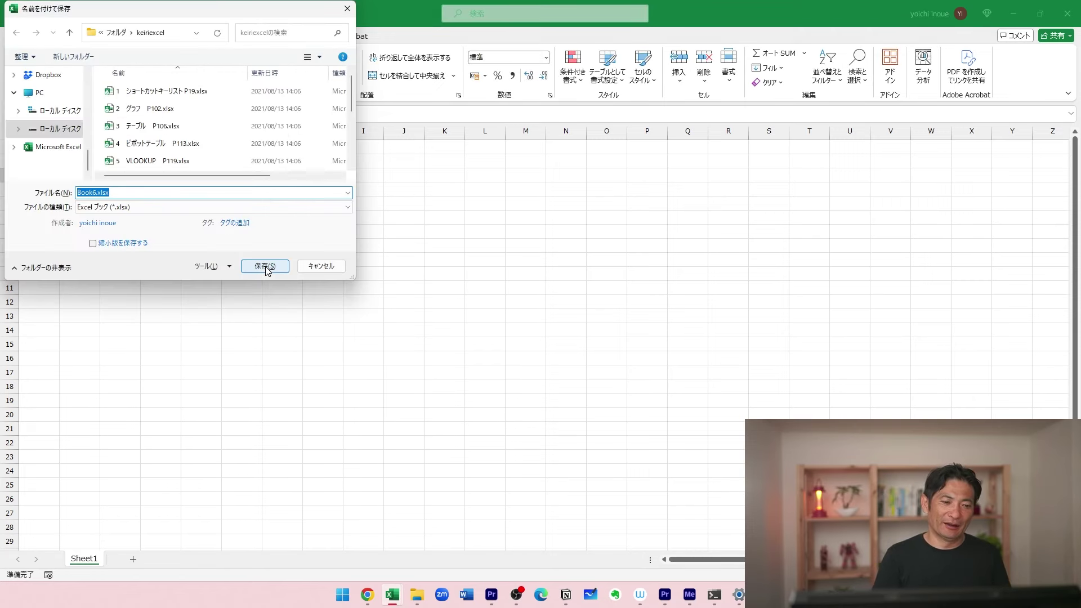
pyautogui.press('Tab')
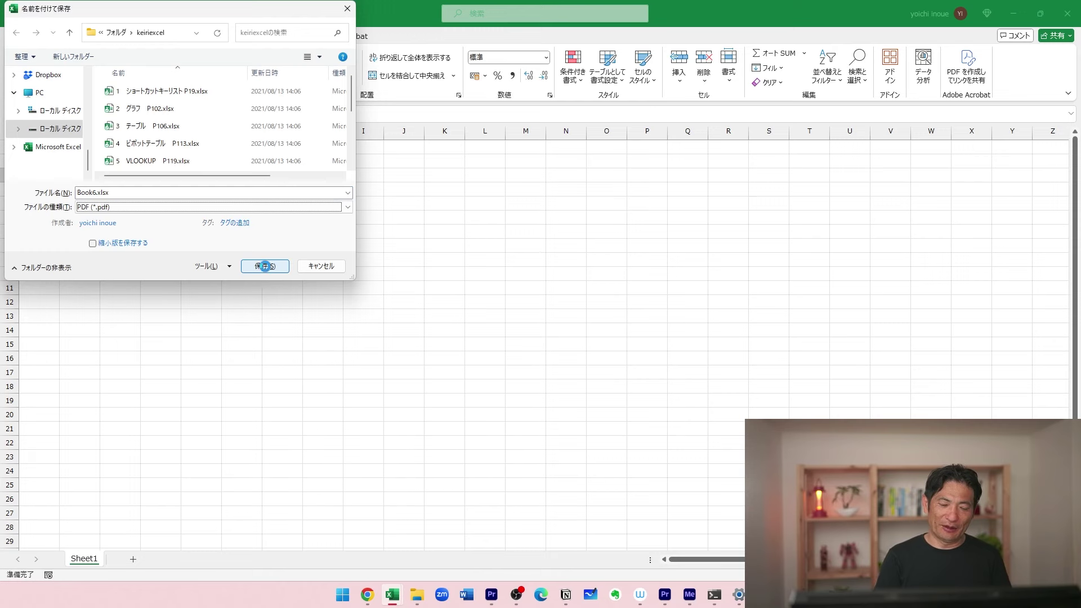
pyautogui.press('p')
pyautogui.hotkey('shift', 'Tab')
pyautogui.press('Return')
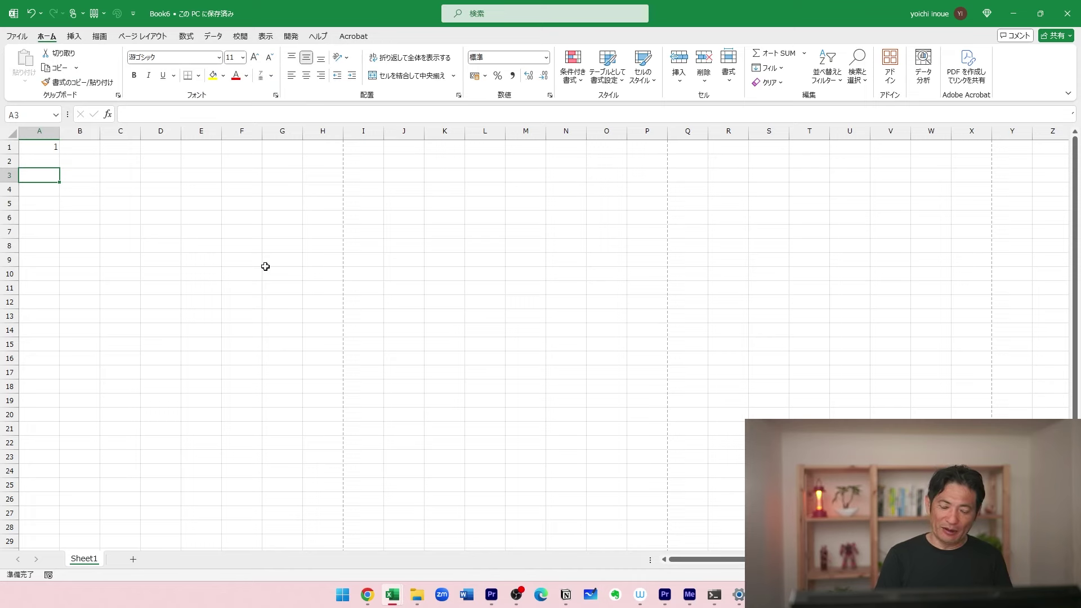
# Save Book6 as Book6.csv, choosing the CSV (コンマ区切り) format instead of CSV UTF-8.
pyautogui.press('F12')
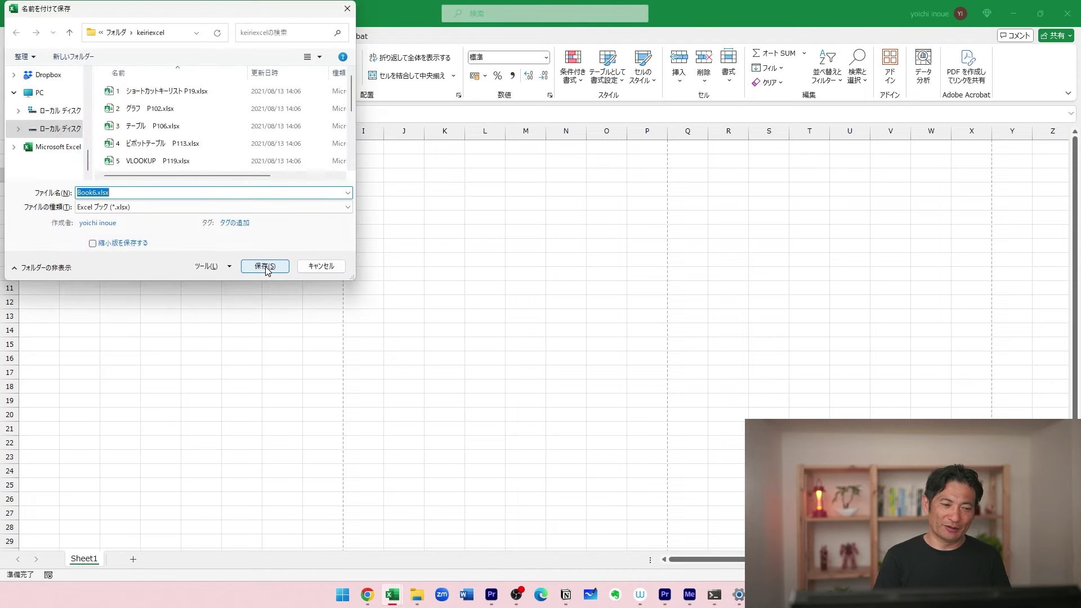
pyautogui.press('Tab')
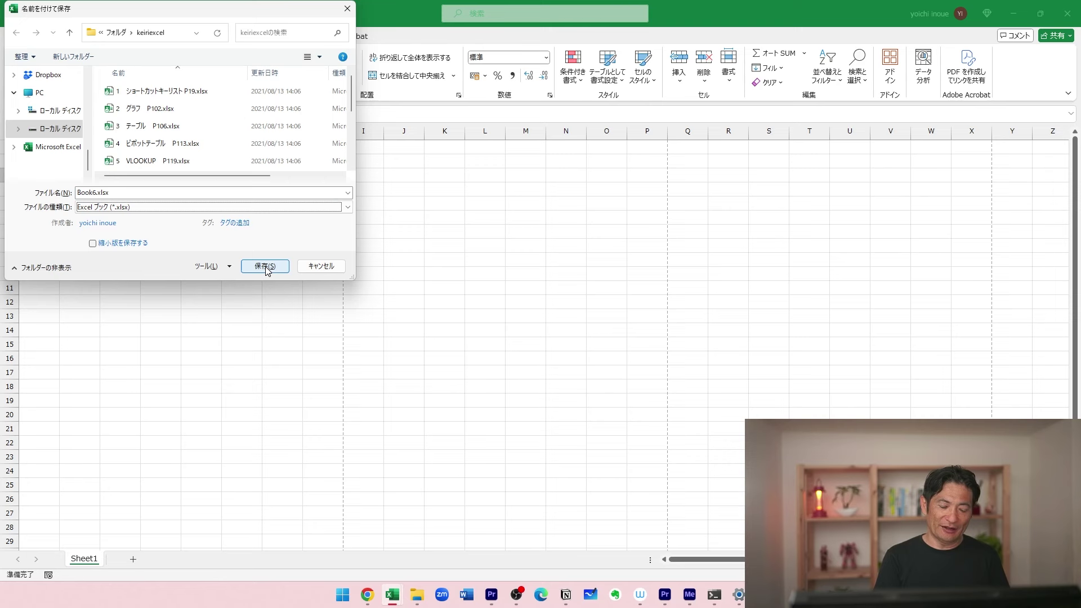
pyautogui.press('c')
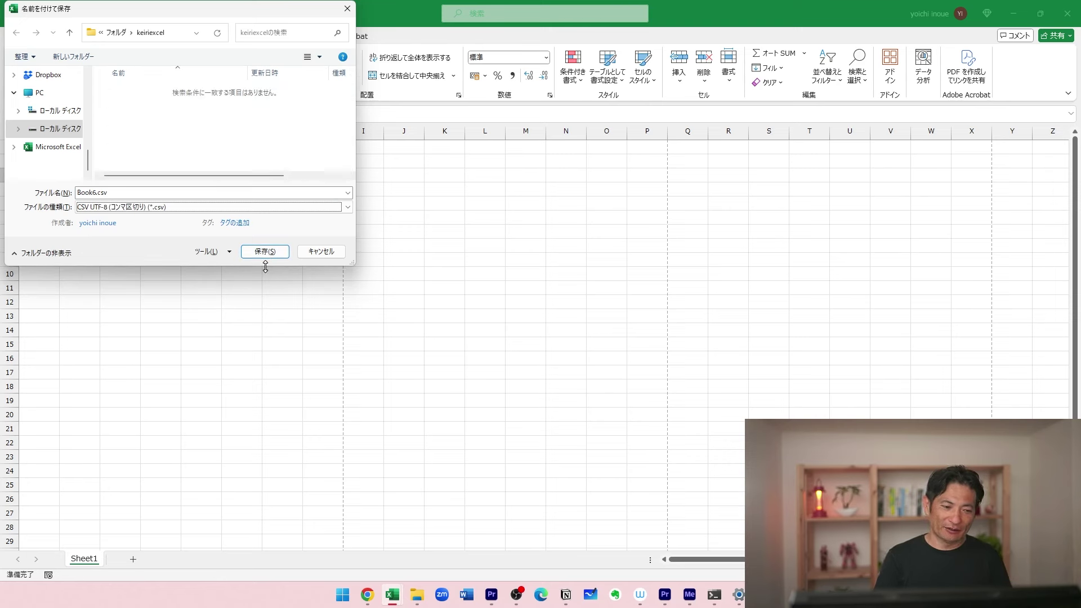
pyautogui.hotkey('alt', 'Down')
pyautogui.press('Down')
pyautogui.press('Up')
pyautogui.press('Down')
pyautogui.press('Down')
pyautogui.press('Down')
pyautogui.press('Down')
pyautogui.press('Down')
pyautogui.press('Down')
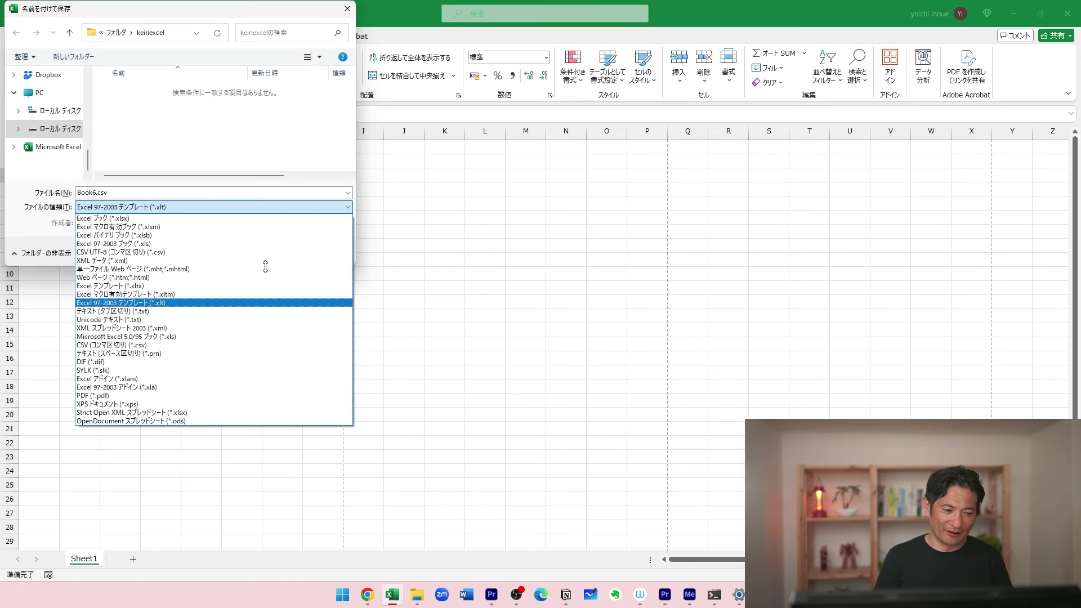
pyautogui.press('Down')
pyautogui.press('Down')
pyautogui.press('Down')
pyautogui.press('Down')
pyautogui.press('Down')
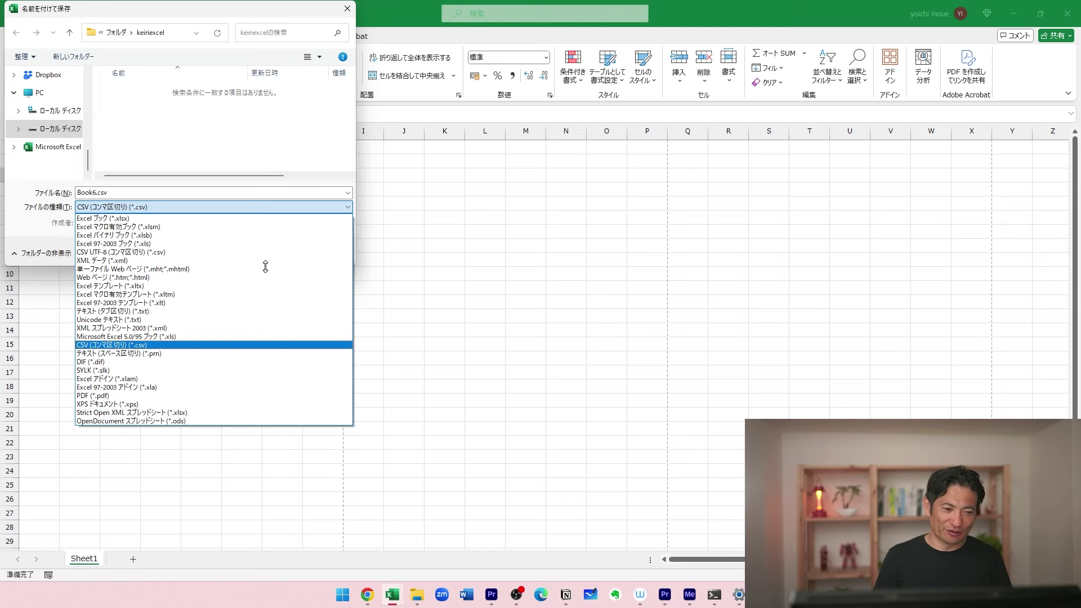
pyautogui.press('Return')
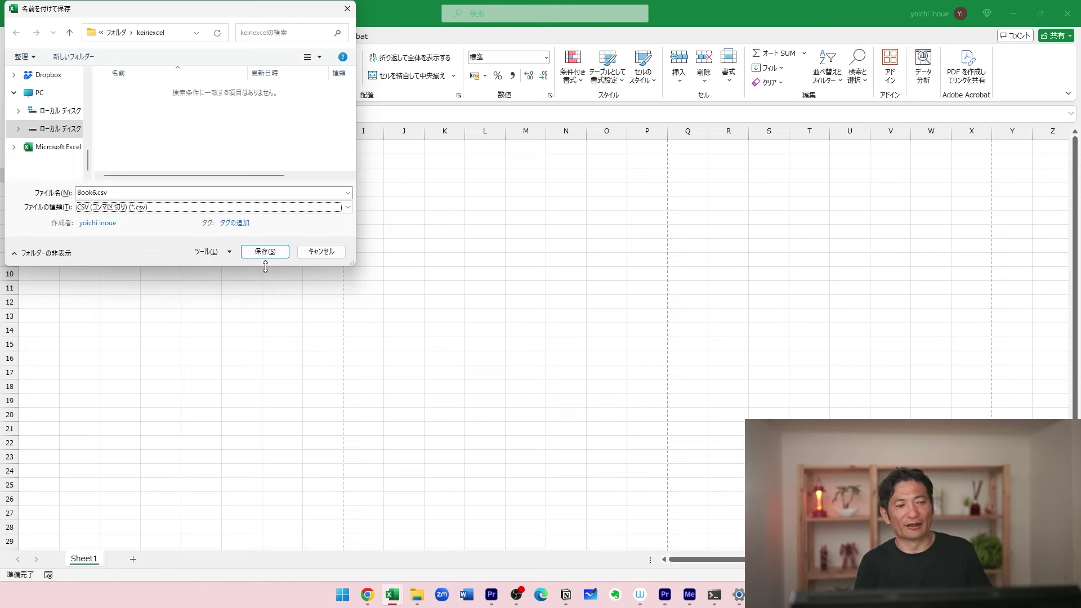
pyautogui.click(265, 252)
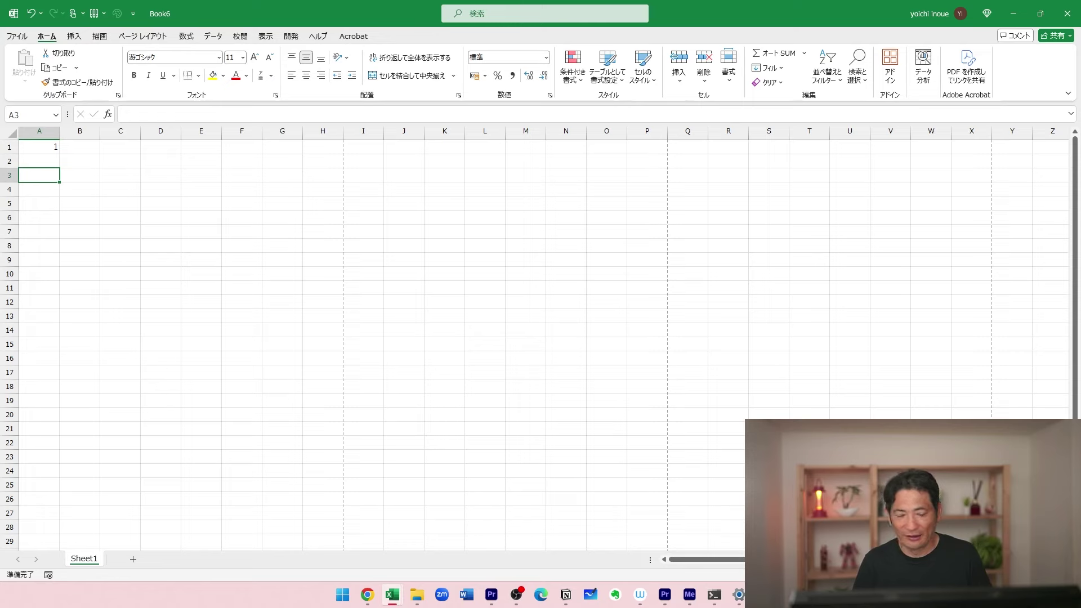
# Return to the 4 ピボットテーブル P113.xlsx workbook, view the ピボットテーブル sheet and go to the テーブル sheet.
pyautogui.hotkey('alt', 'Tab')
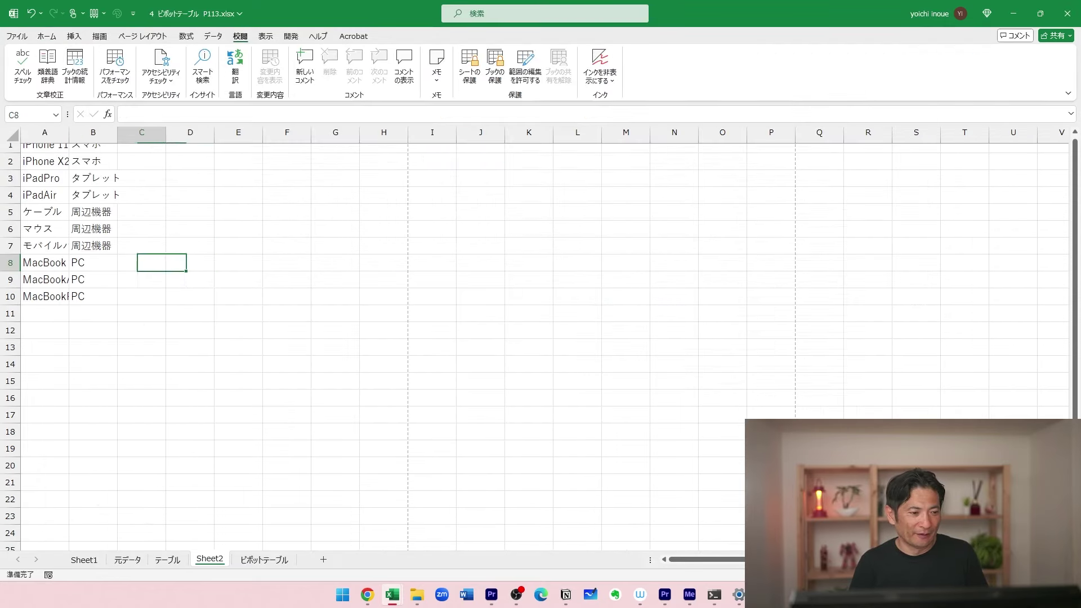
pyautogui.press('Left')
pyautogui.press('Left')
pyautogui.press('Left')
pyautogui.press('Down')
pyautogui.press('Down')
pyautogui.press('Down')
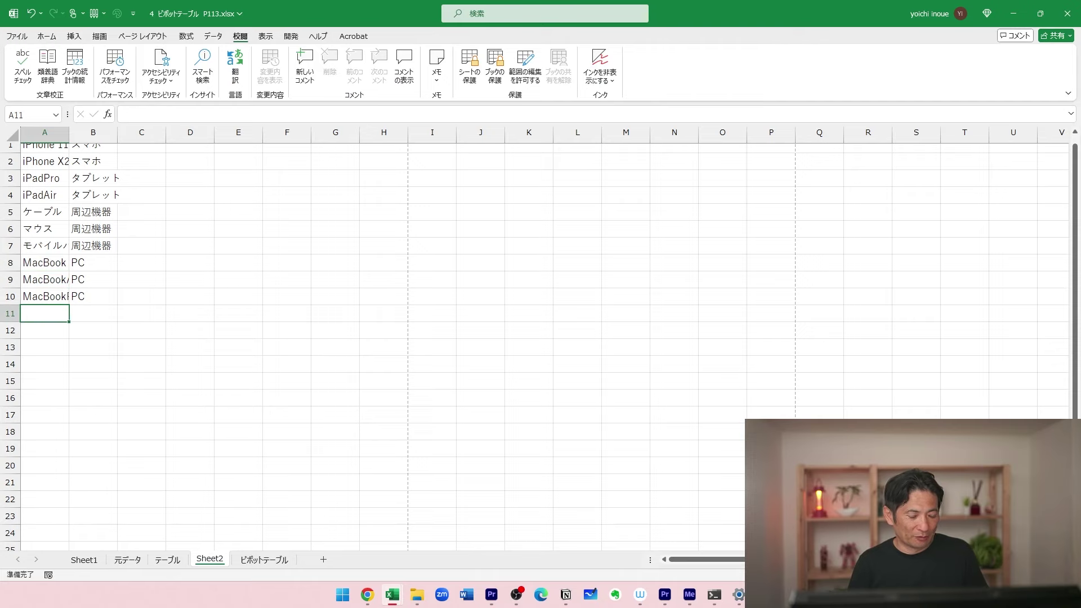
pyautogui.hotkey('ctrl', 'pagedown')
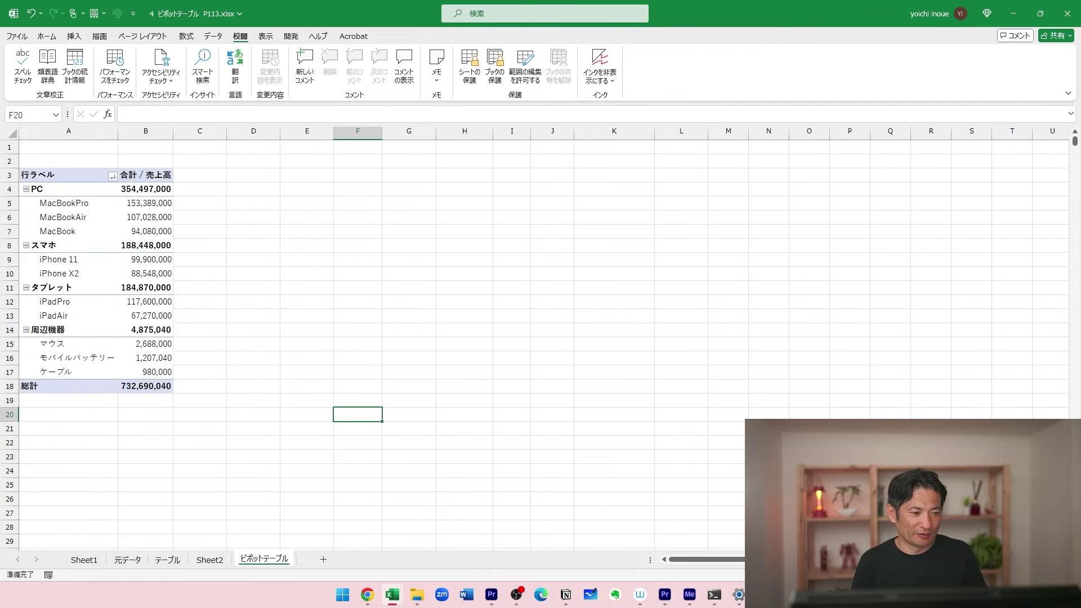
pyautogui.hotkey('ctrl', 'pageup')
pyautogui.hotkey('ctrl', 'pageup')
pyautogui.press('Left')
pyautogui.hotkey('ctrl', 'Left')
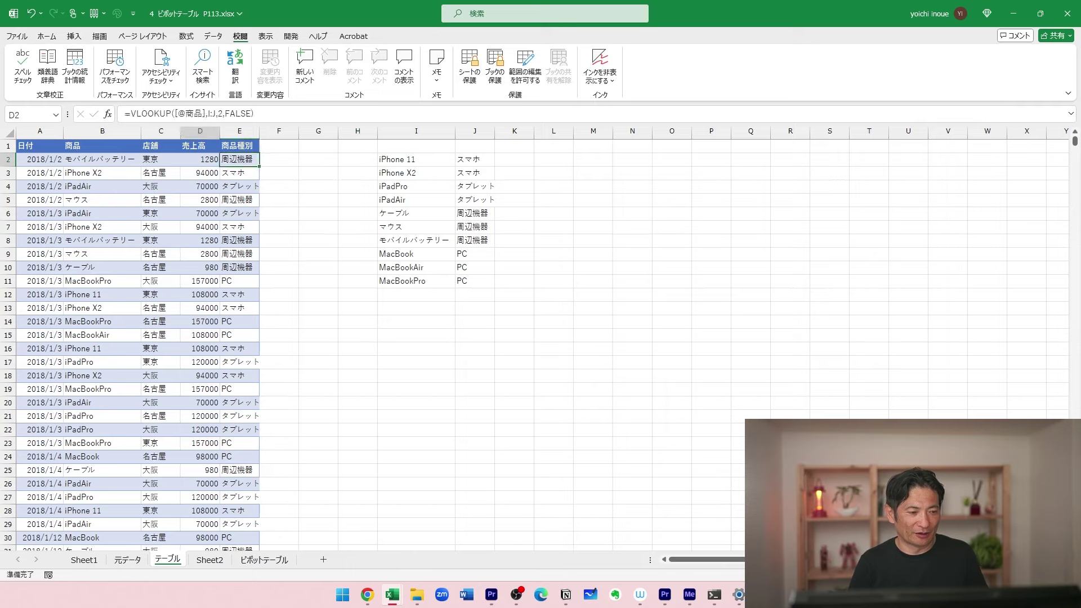
# Select cell B3 in the 商品 column, and open and close the find dialog.
pyautogui.click(102, 172)
pyautogui.hotkey('ctrl', 'f')
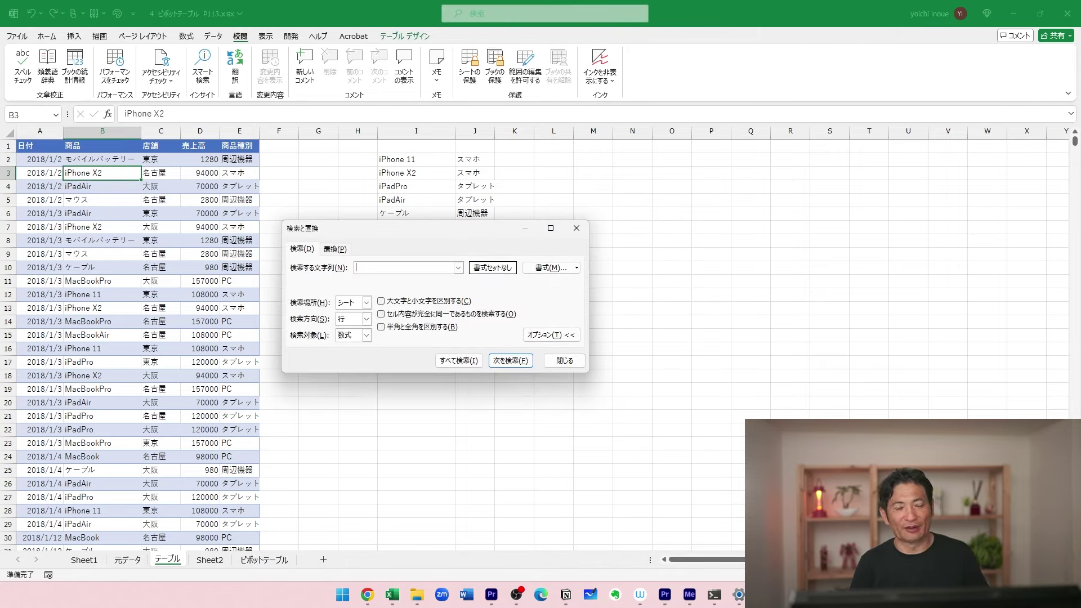
pyautogui.press('Escape')
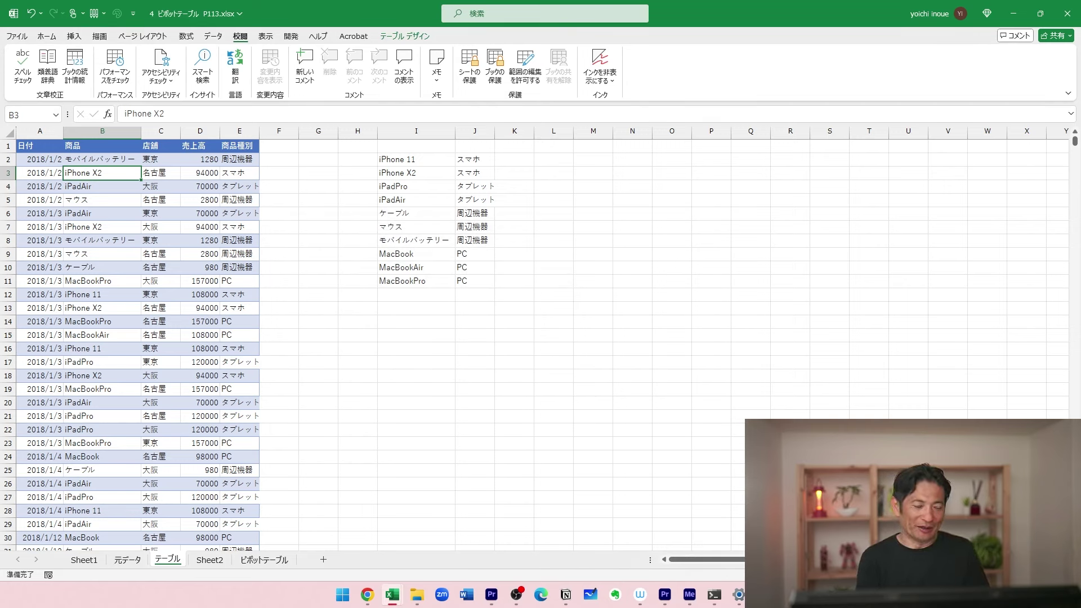
# Select the 商品 column's data and set up a replacement of マウス with トラックボールマウス, with the extra search options hidden.
pyautogui.hotkey('ctrl', 'shift', 'Down')
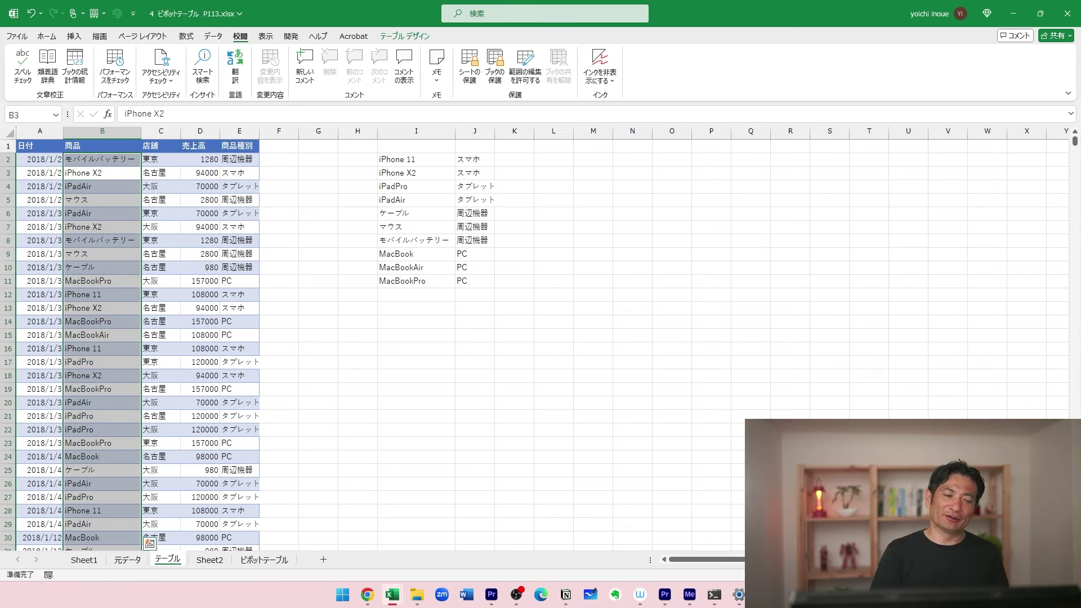
pyautogui.hotkey('ctrl', 'h')
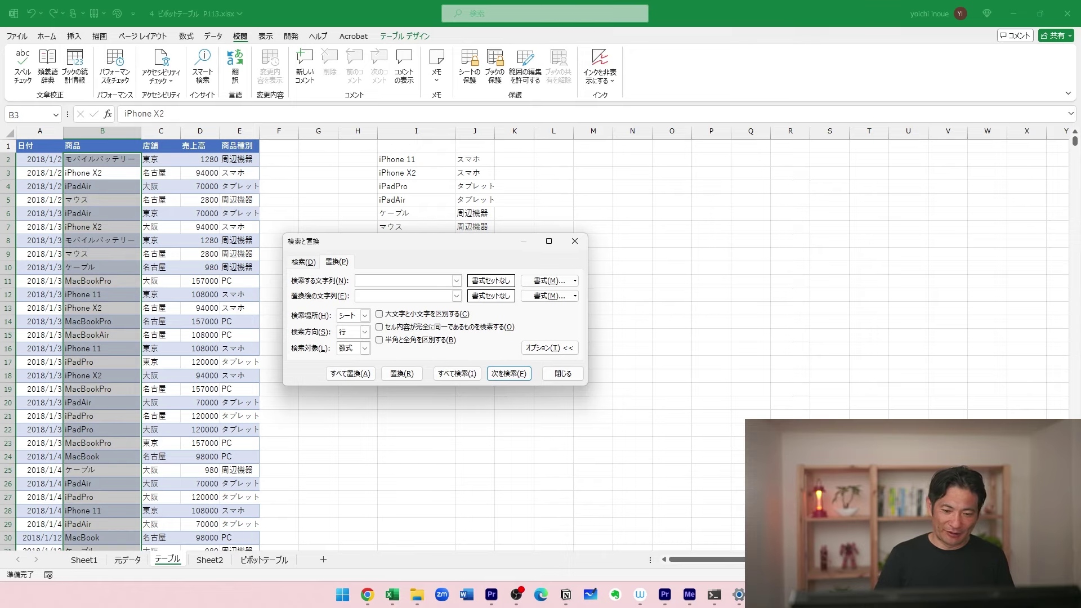
pyautogui.click(549, 348)
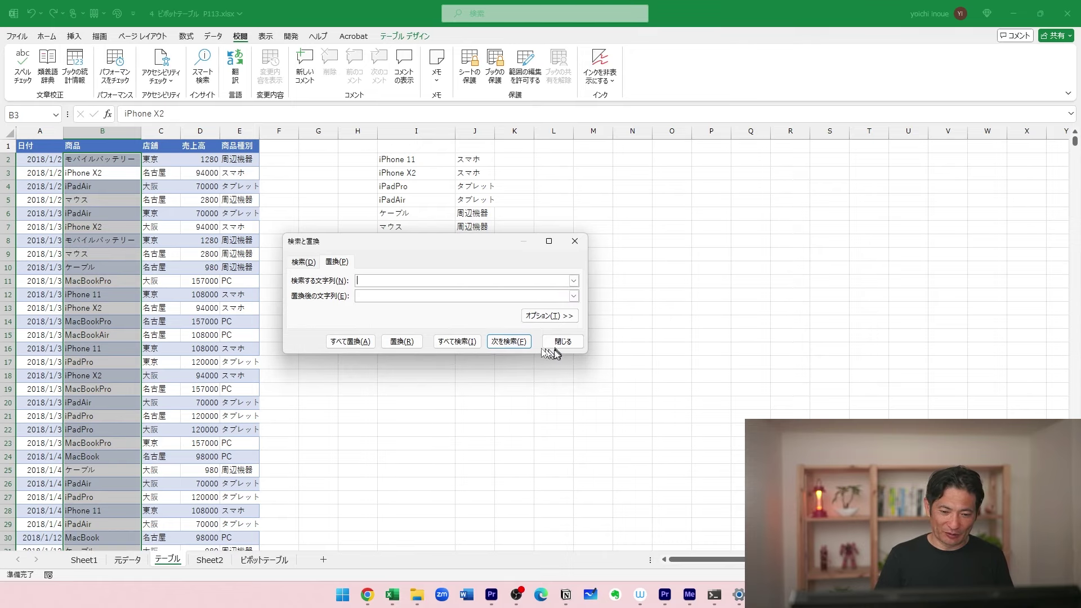
pyautogui.write('まうす')
pyautogui.press('space')
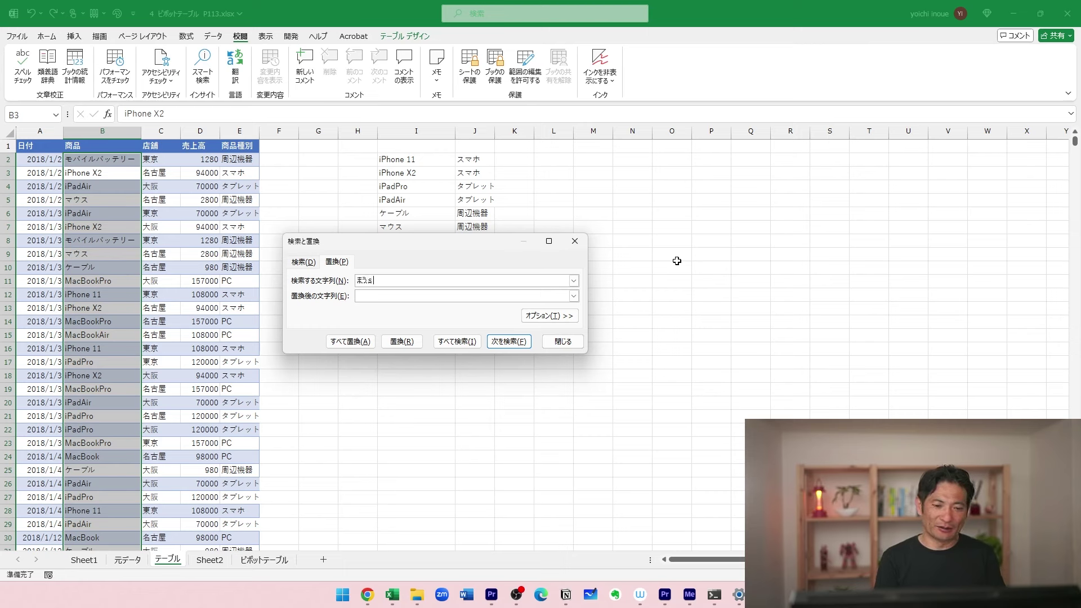
pyautogui.press('Return')
pyautogui.press('Tab')
pyautogui.write('とら')
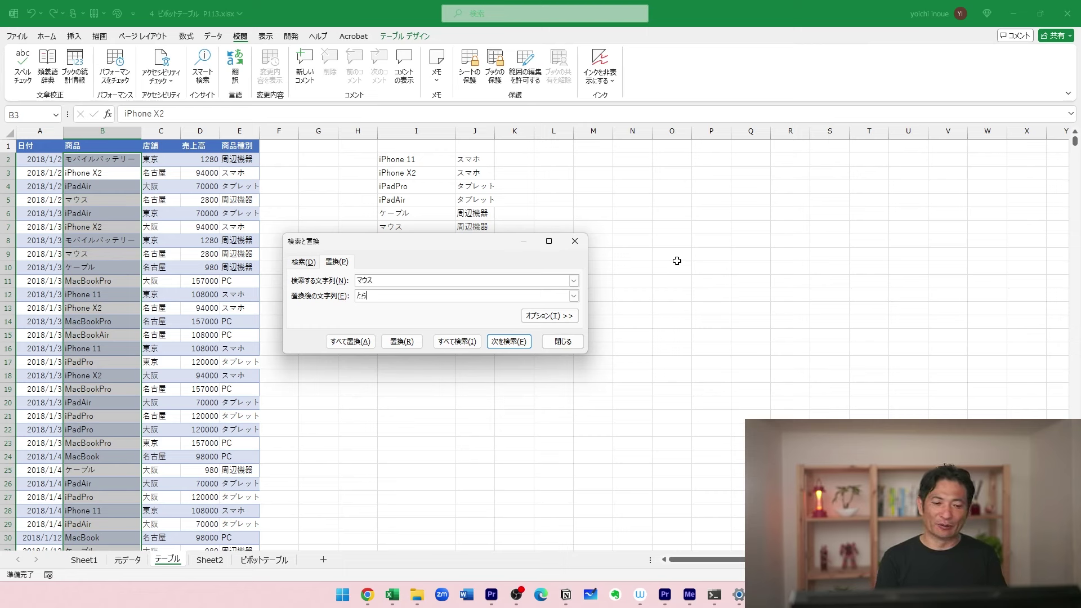
pyautogui.write('っくぼーるまうす')
pyautogui.press('space')
pyautogui.press('Return')
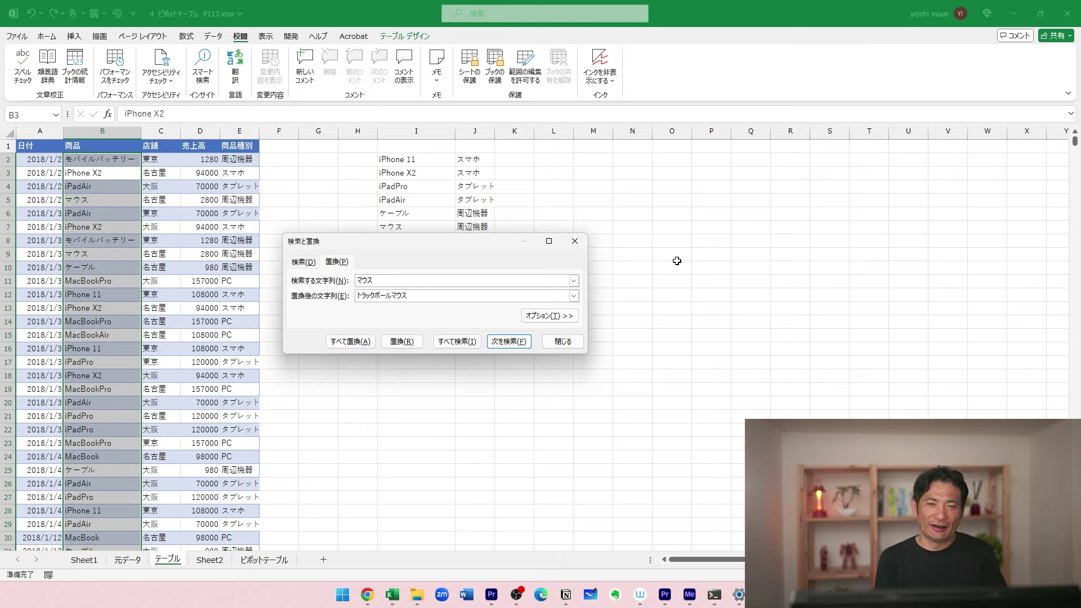
# Replace all matches in the selected 商品 data, close the replace dialog and undo the replacement.
pyautogui.press('Tab')
pyautogui.press('Tab')
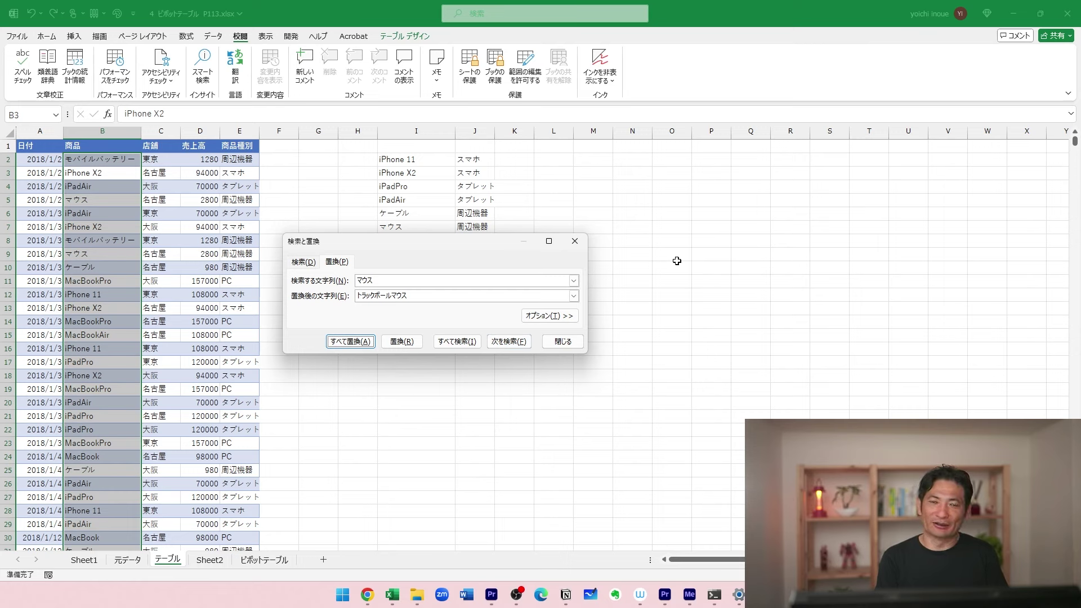
pyautogui.press('Return')
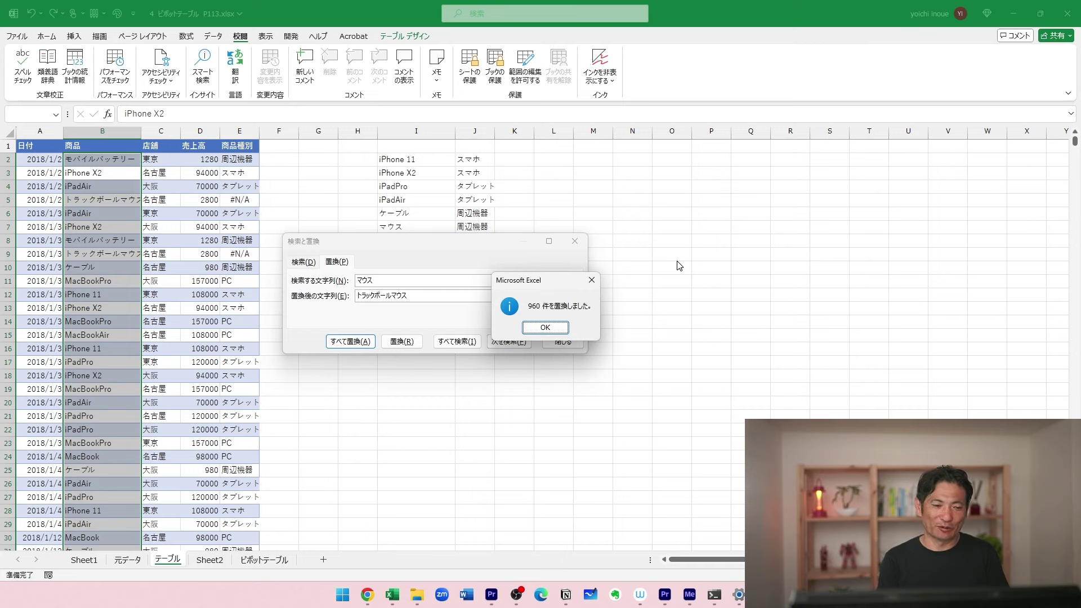
pyautogui.press('Return')
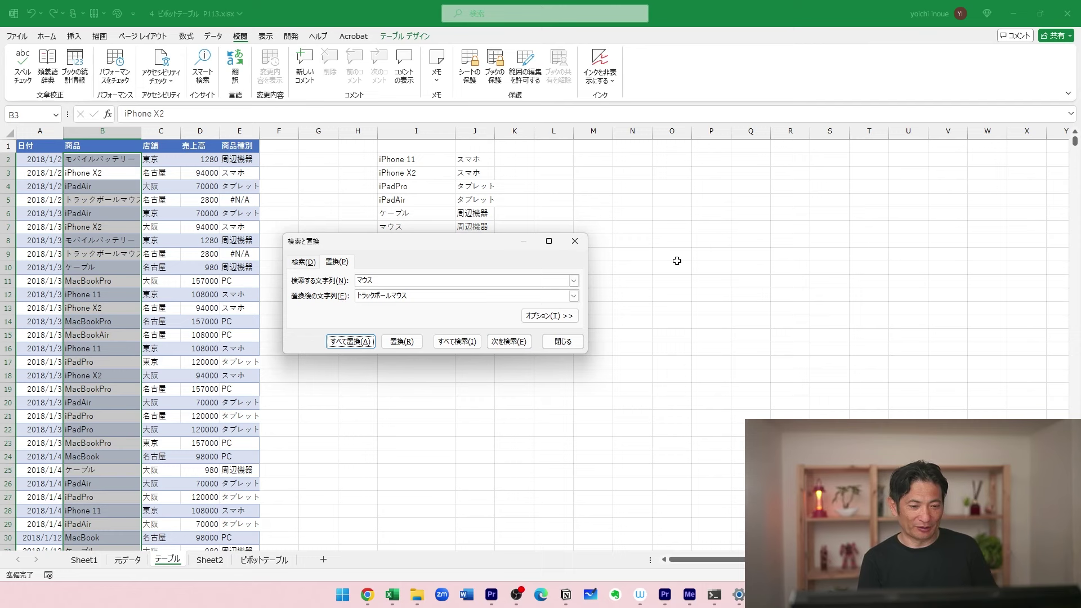
pyautogui.press('Escape')
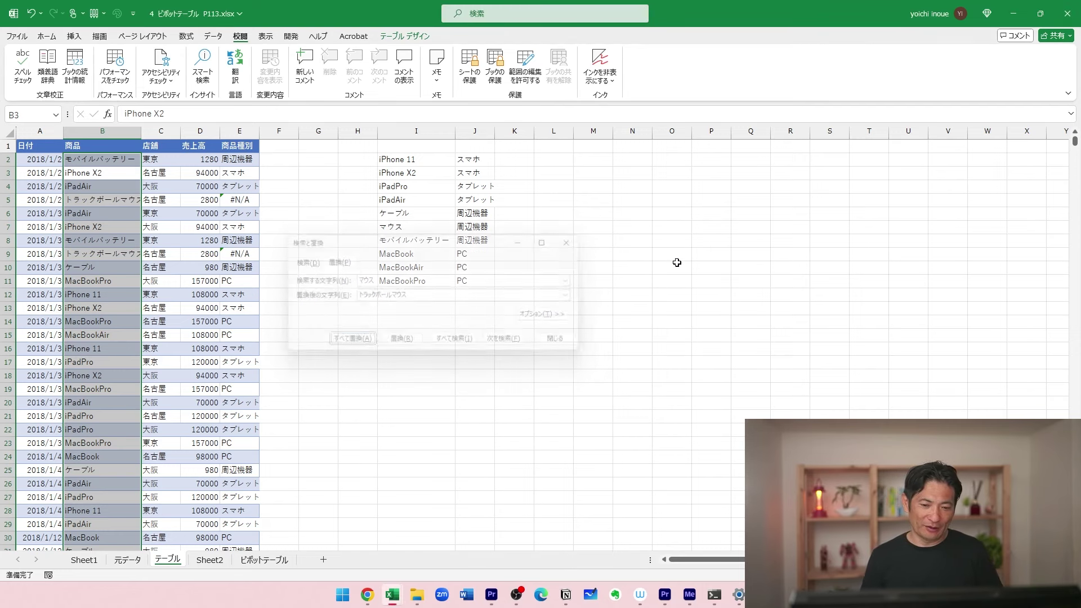
pyautogui.hotkey('ctrl', 'z')
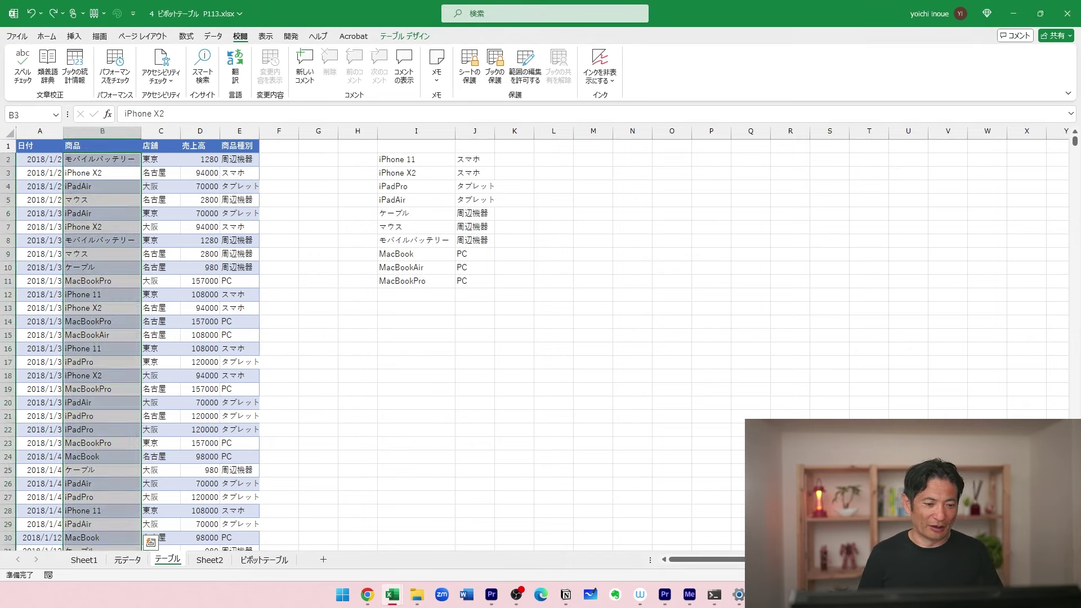
# Edit cell B5 in place, adding トラックボール before the existing text so it reads トラックボールマウス.
pyautogui.click(102, 200)
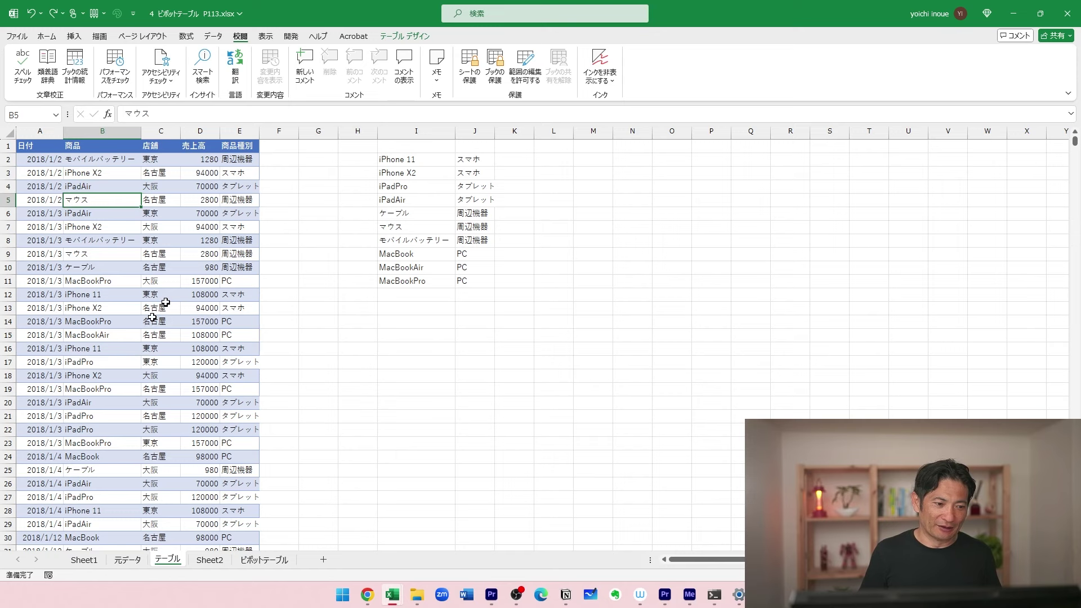
pyautogui.doubleClick(90, 200)
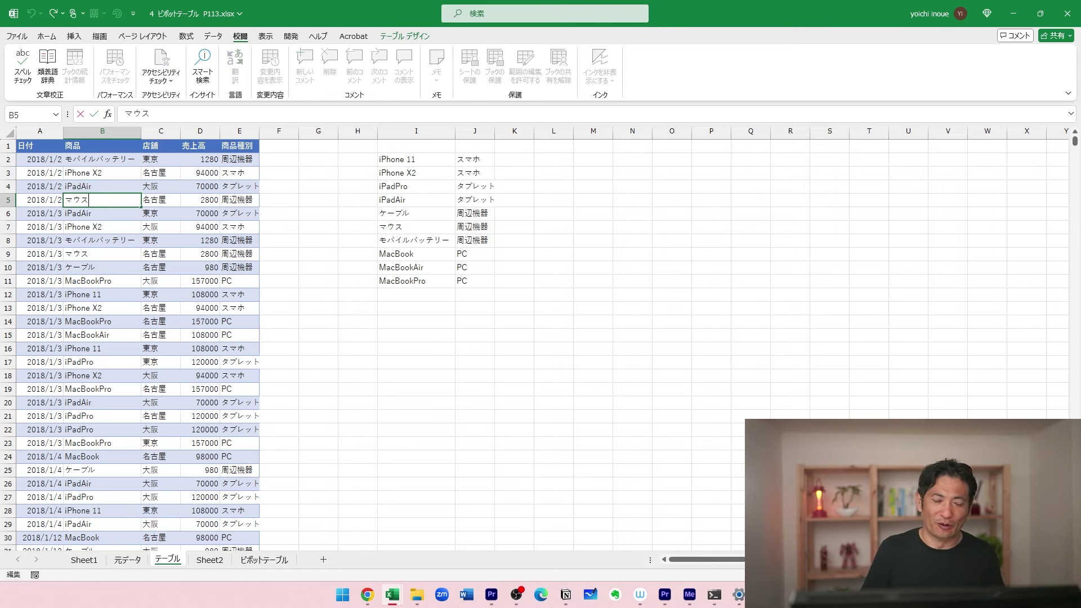
pyautogui.press('Escape')
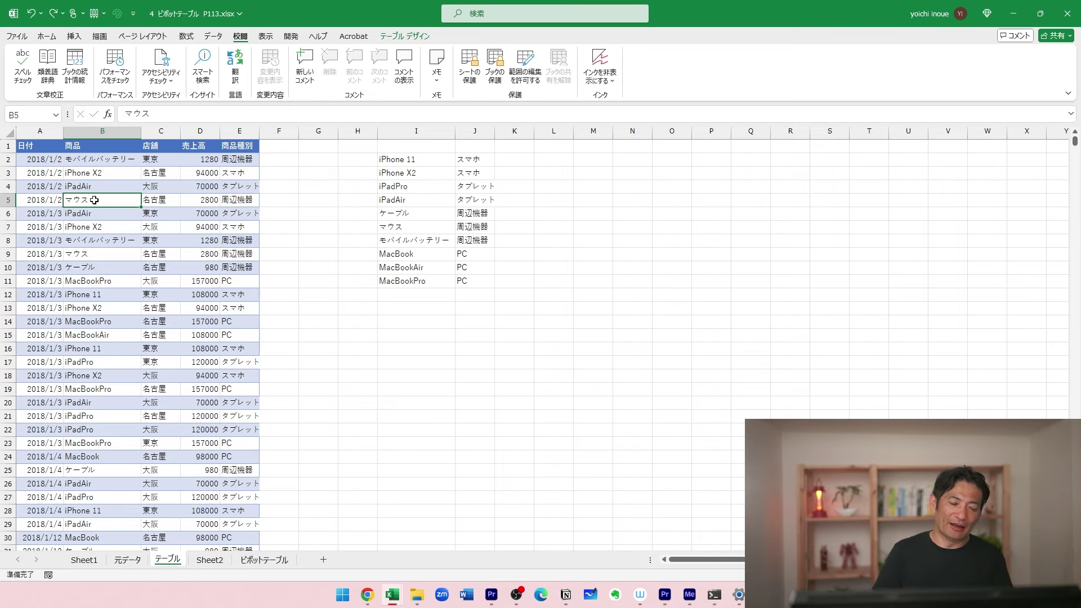
pyautogui.press('F2')
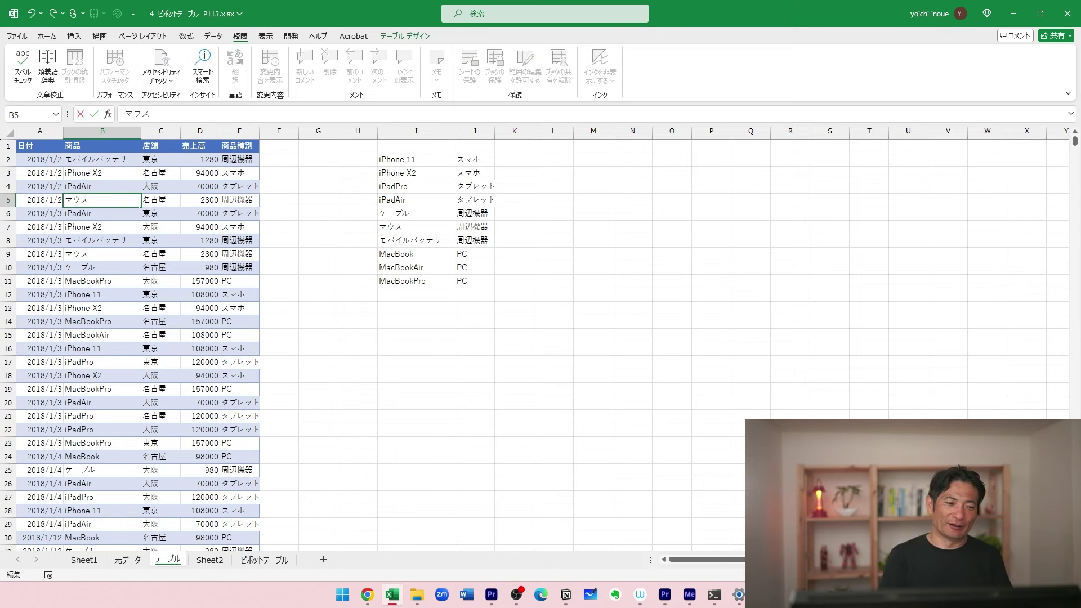
pyautogui.write('トラックボール')
pyautogui.press('Return')
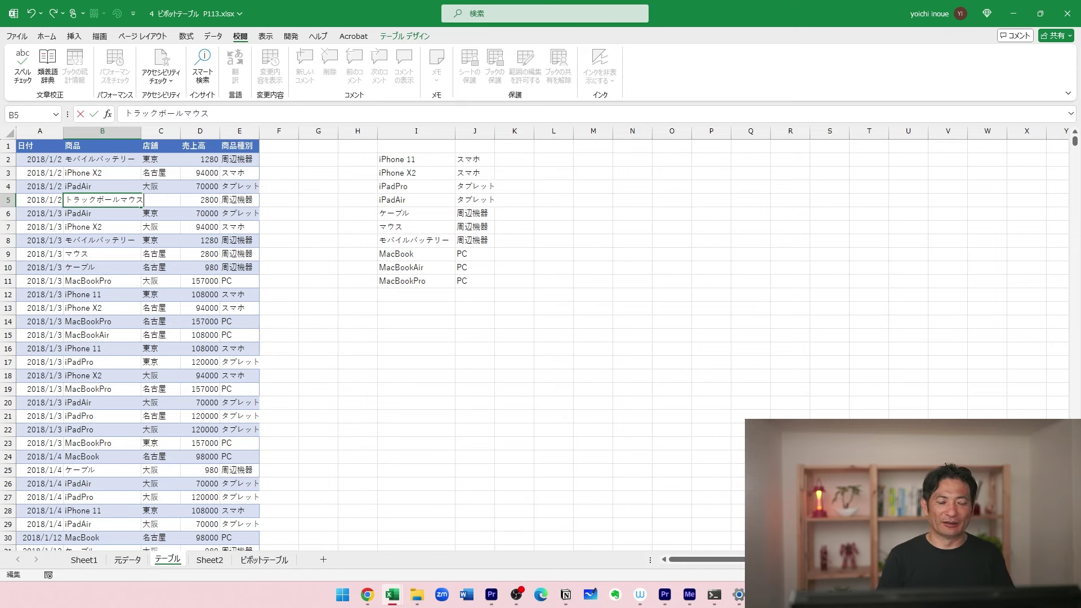
pyautogui.press('Return')
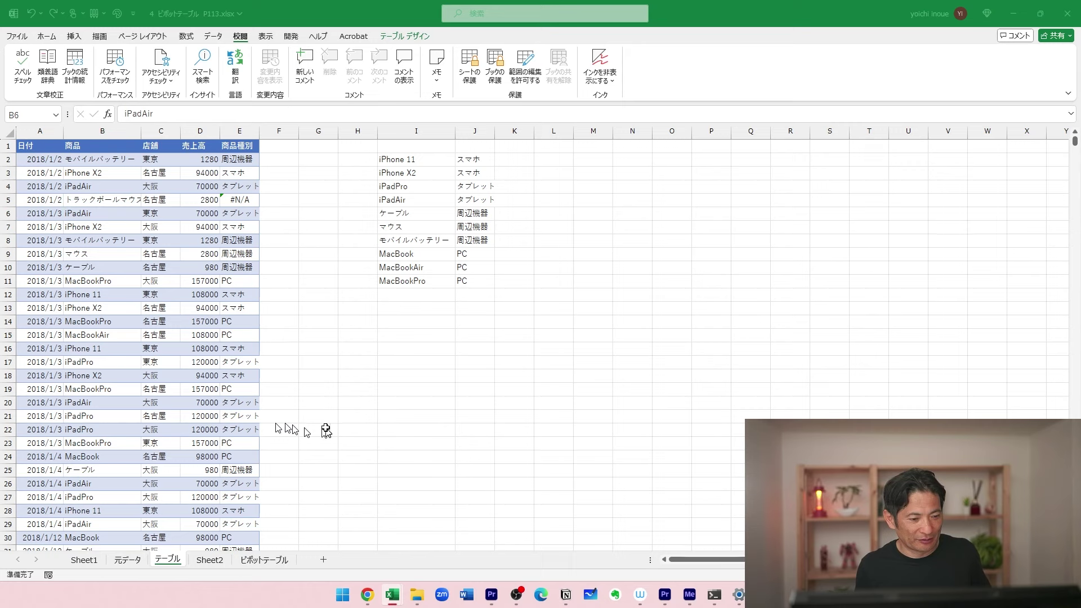
# Copy the 売上高 figures in D10:D17 and paste them into column N starting at N10.
pyautogui.click(208, 265)
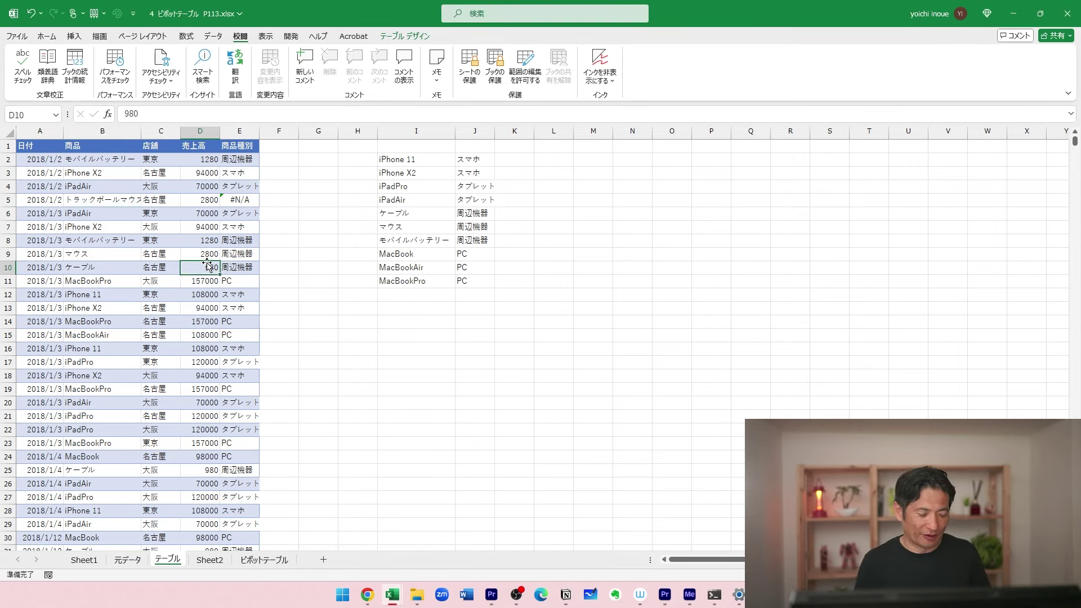
pyautogui.hotkey('shift', 'Down')
pyautogui.hotkey('shift', 'Down')
pyautogui.hotkey('shift', 'Down')
pyautogui.hotkey('shift', 'Down')
pyautogui.hotkey('shift', 'Down')
pyautogui.hotkey('shift', 'Down')
pyautogui.hotkey('shift', 'Down')
pyautogui.hotkey('ctrl', 'c')
pyautogui.press('Right')
pyautogui.press('Right')
pyautogui.press('Right')
pyautogui.press('Right')
pyautogui.press('Right')
pyautogui.press('Right')
pyautogui.press('Right')
pyautogui.press('Right')
pyautogui.press('Right')
pyautogui.press('Right')
pyautogui.hotkey('ctrl', 'v')
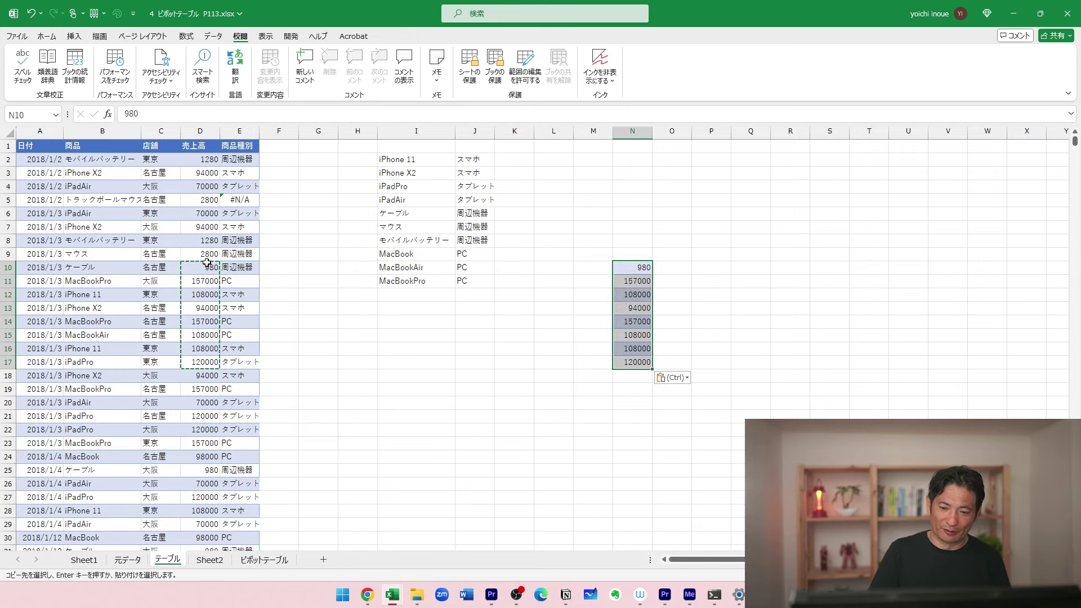
# Paste the copied figures at N10 again without the table formatting and select the empty cell N18 beneath them.
pyautogui.press('ctrl')
pyautogui.press('Down')
pyautogui.press('Down')
pyautogui.press('Return')
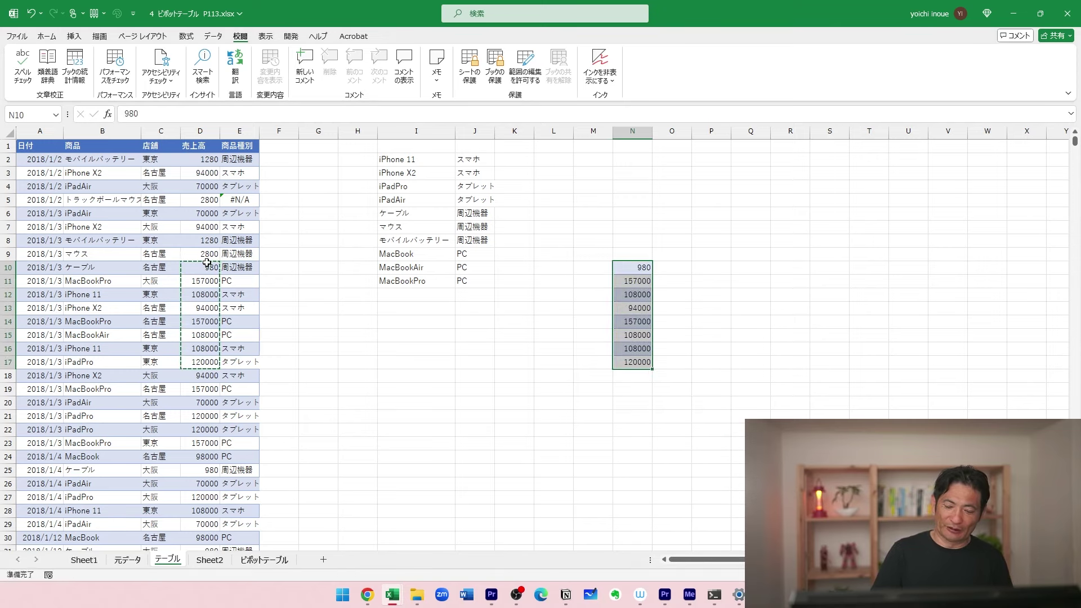
pyautogui.hotkey('ctrl', 'v')
pyautogui.press('Down')
pyautogui.press('Down')
pyautogui.press('Down')
pyautogui.press('Down')
pyautogui.press('Down')
pyautogui.press('Down')
pyautogui.press('Down')
pyautogui.press('Down')
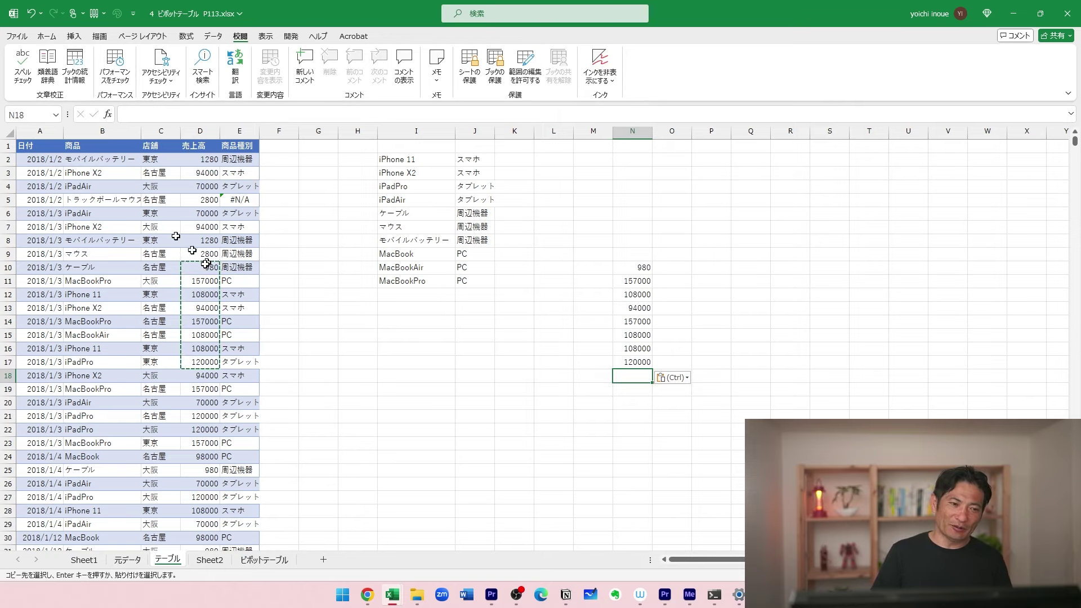
# Total N10:N17 in cell N18 with AutoSum and undo the entry.
pyautogui.click(46, 36)
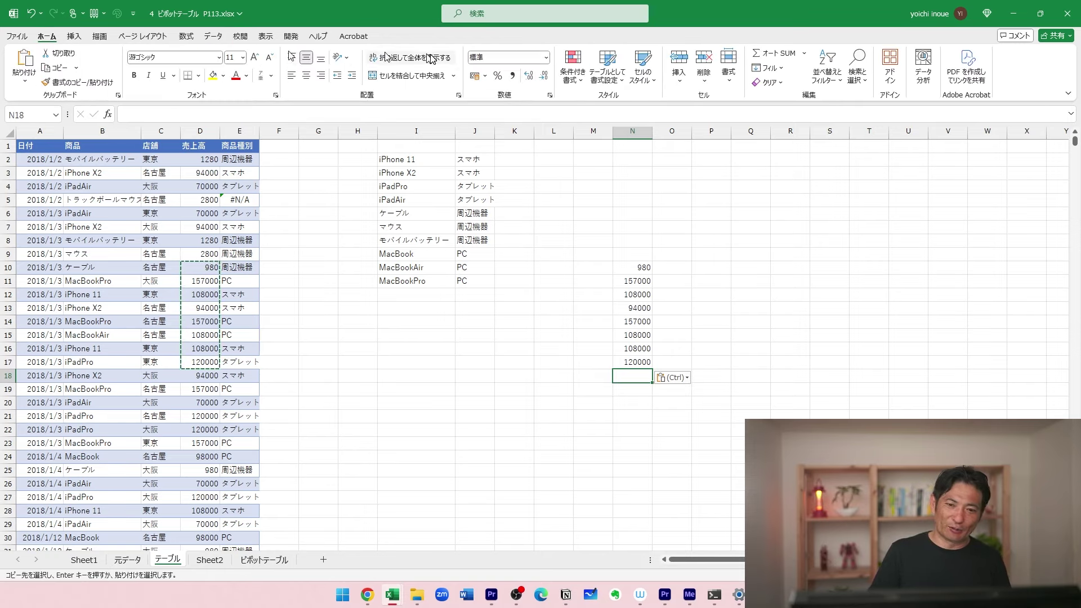
pyautogui.click(794, 56)
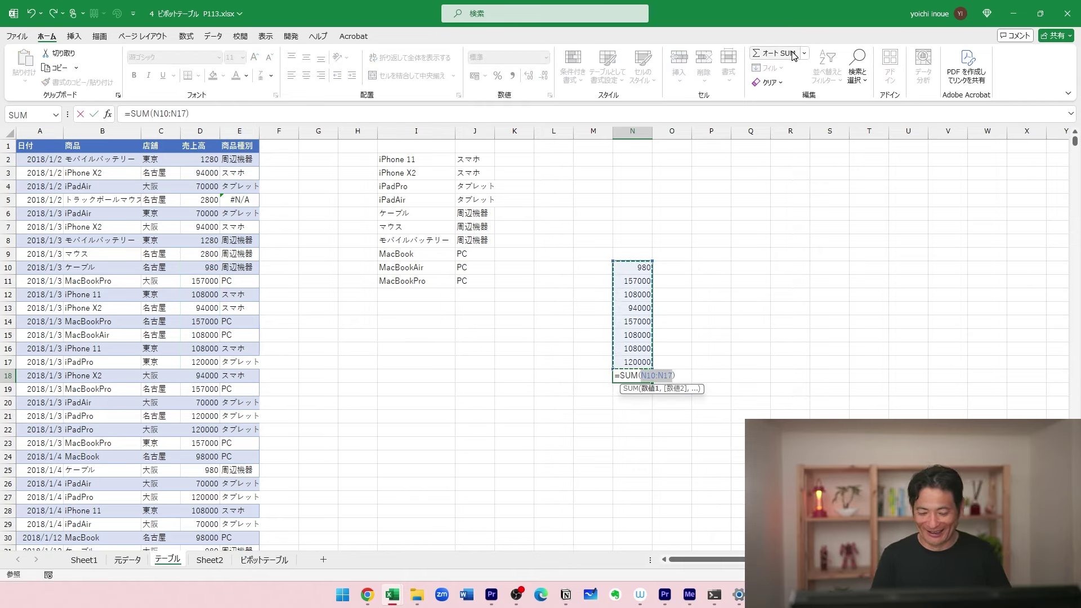
pyautogui.press('Return')
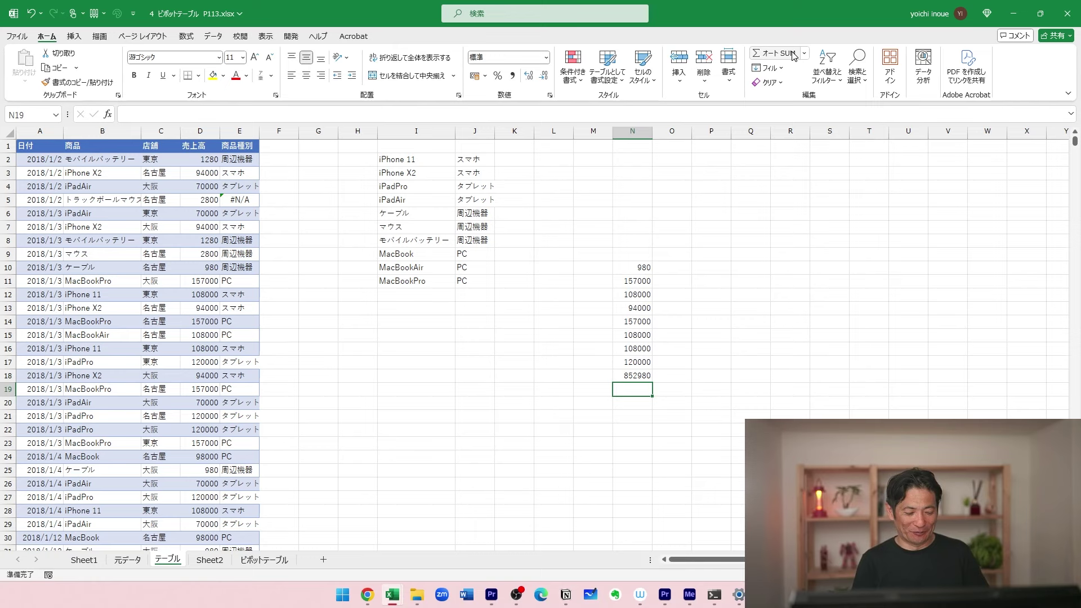
pyautogui.hotkey('ctrl', 'z')
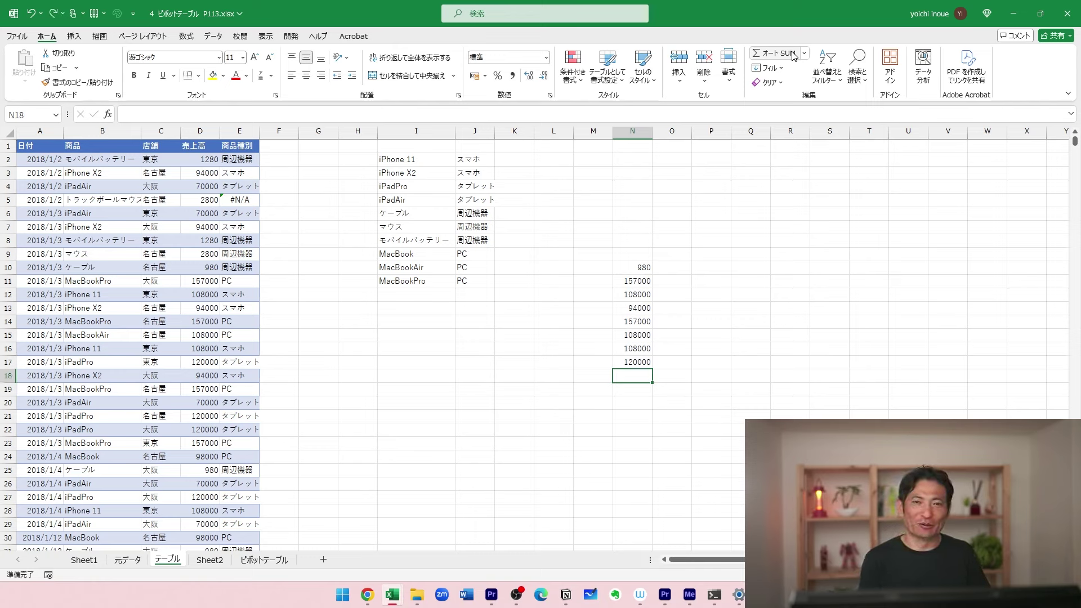
pyautogui.write('=')
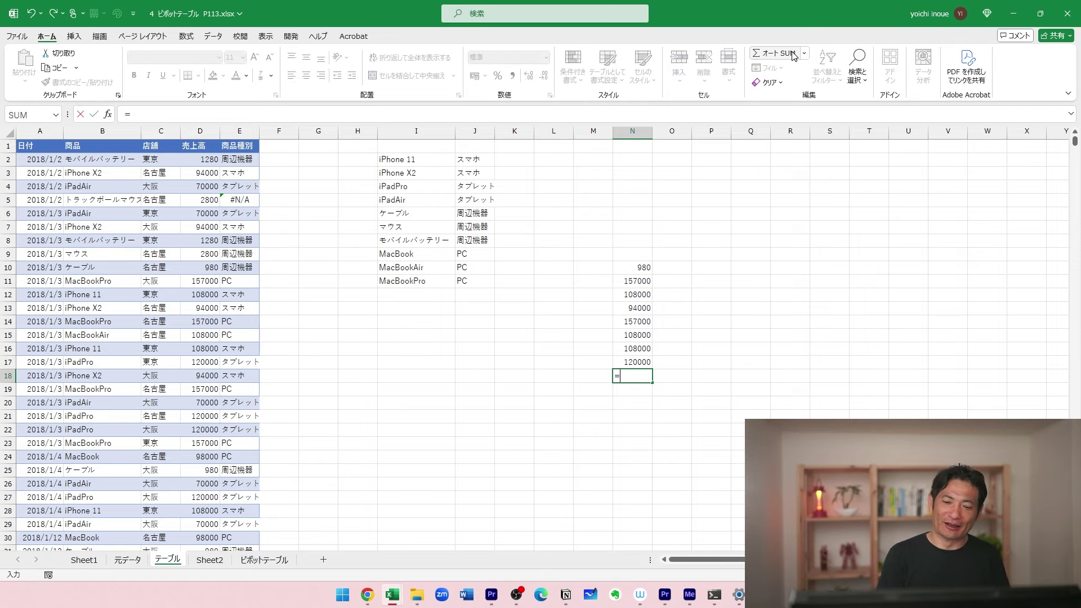
pyautogui.press('BackSpace')
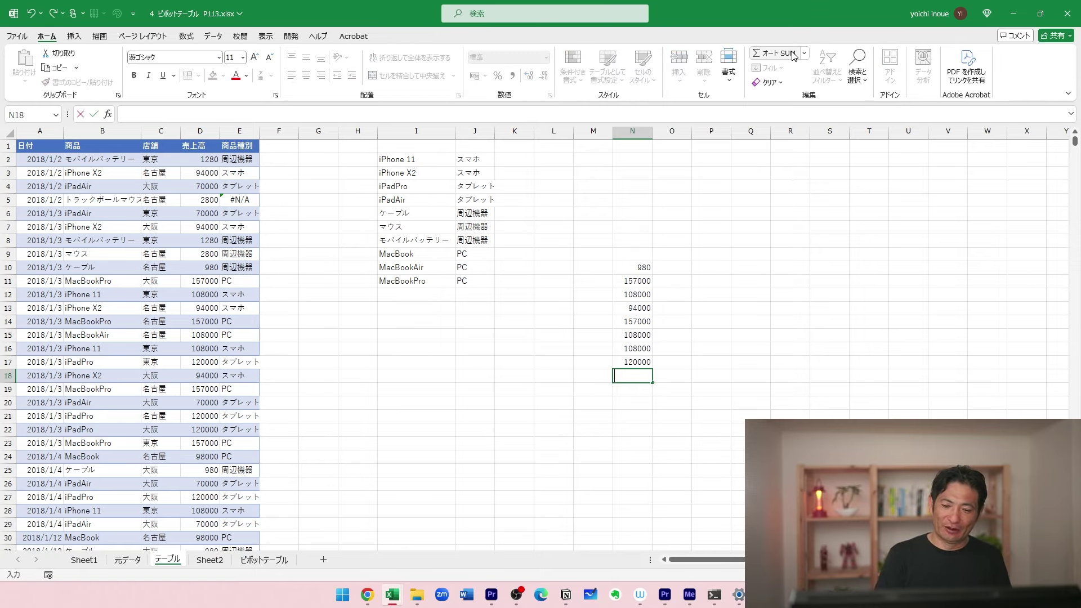
pyautogui.press('Escape')
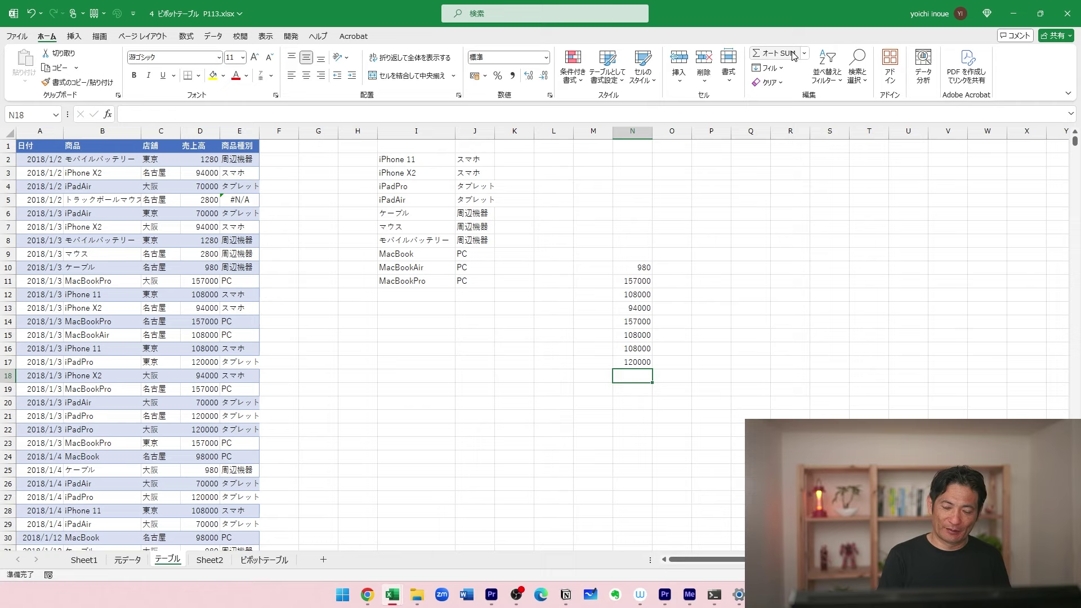
pyautogui.write('=')
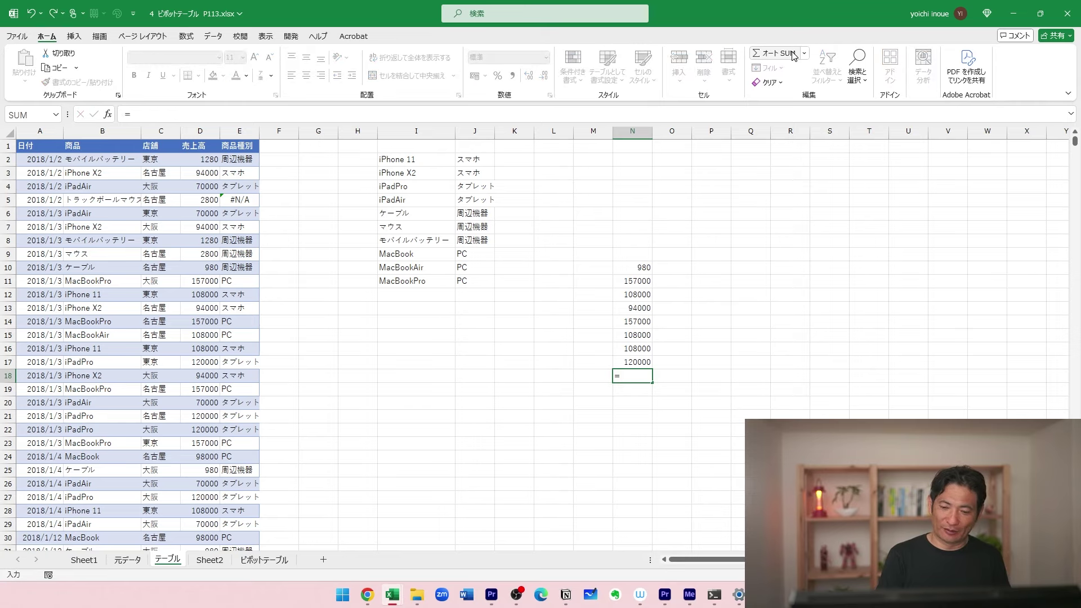
pyautogui.press('Escape')
# Enter the AutoSum formula =SUM(N10:N17) in cell N18 to total the pasted figures.
pyautogui.click(777, 54)
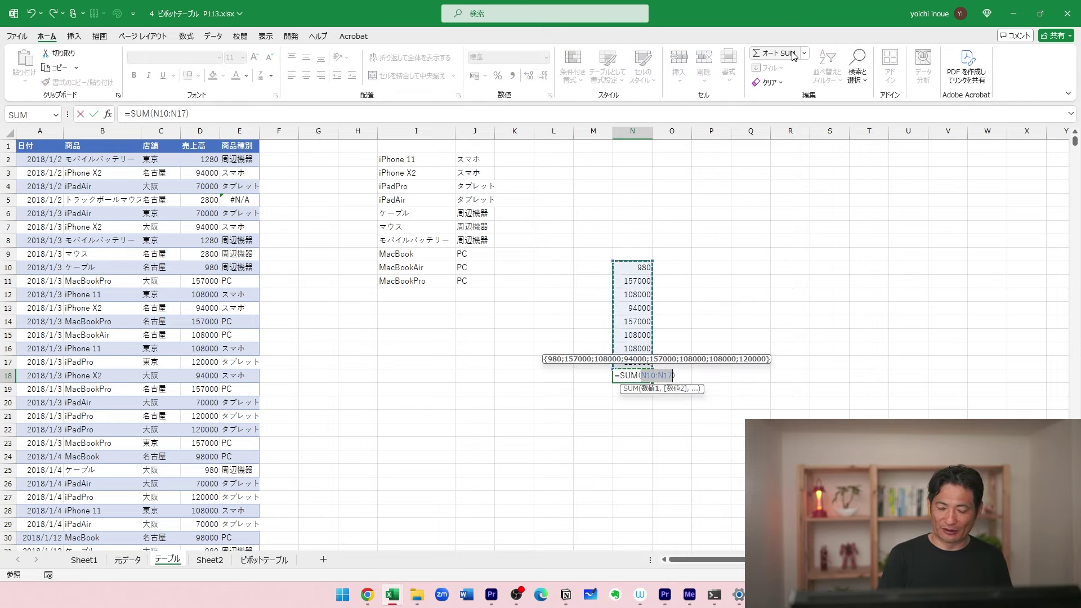
pyautogui.press('Escape')
pyautogui.click(792, 55)
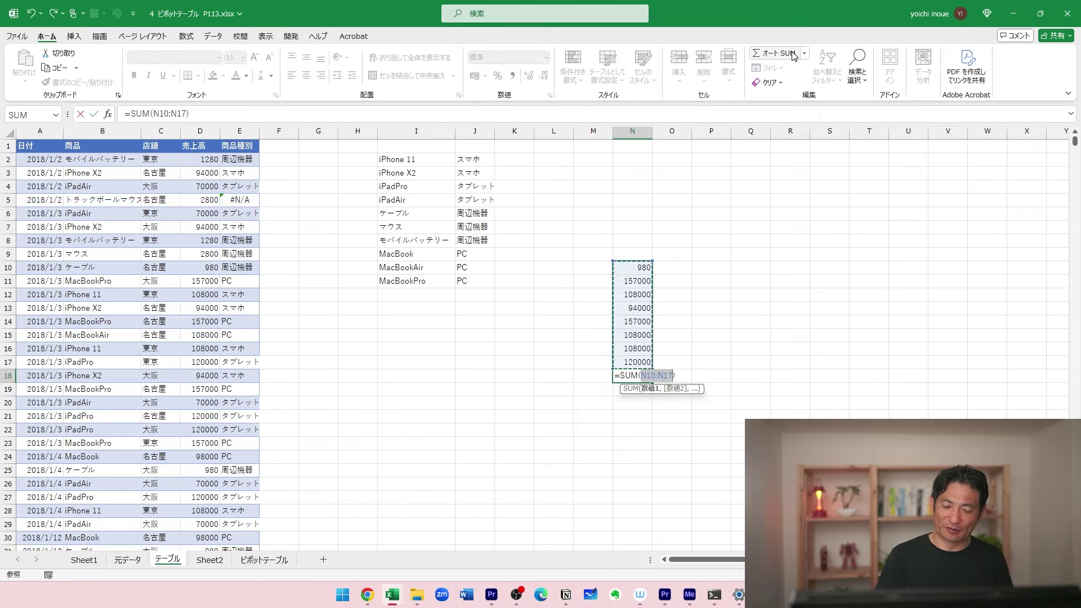
pyautogui.click(793, 56)
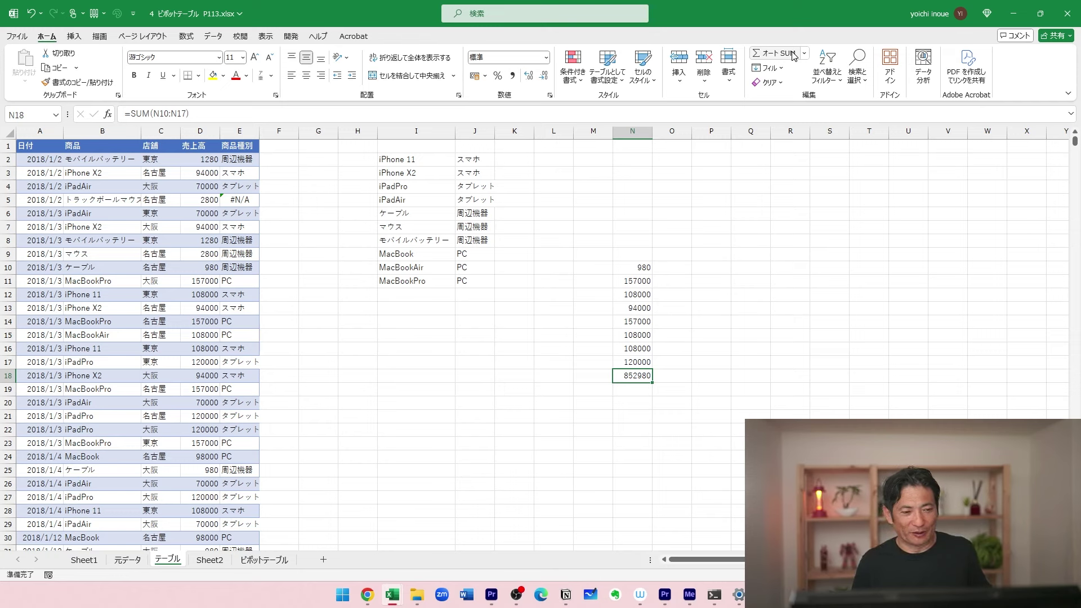
# Select cell F2, the empty cell beside the table's first data row.
pyautogui.press('Left')
pyautogui.press('Left')
pyautogui.press('Left')
pyautogui.press('Left')
pyautogui.press('Left')
pyautogui.press('Left')
pyautogui.press('Left')
pyautogui.press('Left')
pyautogui.press('Left')
pyautogui.press('Up')
pyautogui.press('Up')
pyautogui.press('Up')
pyautogui.press('Up')
pyautogui.press('Up')
pyautogui.press('Up')
pyautogui.press('Up')
pyautogui.press('Up')
pyautogui.press('Up')
pyautogui.press('Up')
pyautogui.press('Up')
pyautogui.press('Up')
pyautogui.press('Up')
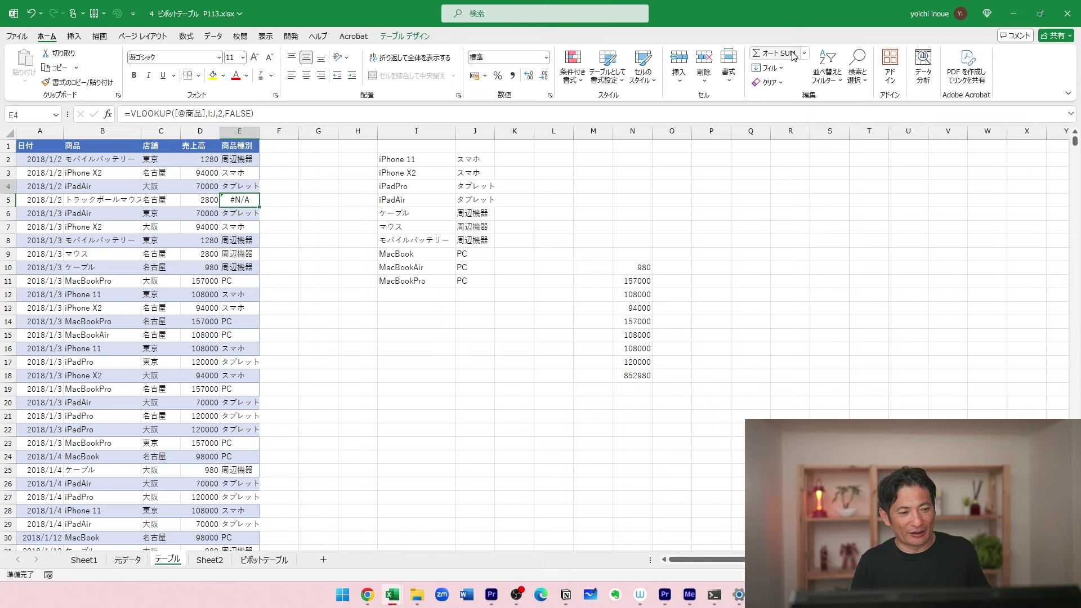
pyautogui.press('Up')
pyautogui.press('Up')
pyautogui.press('Up')
pyautogui.press('Right')
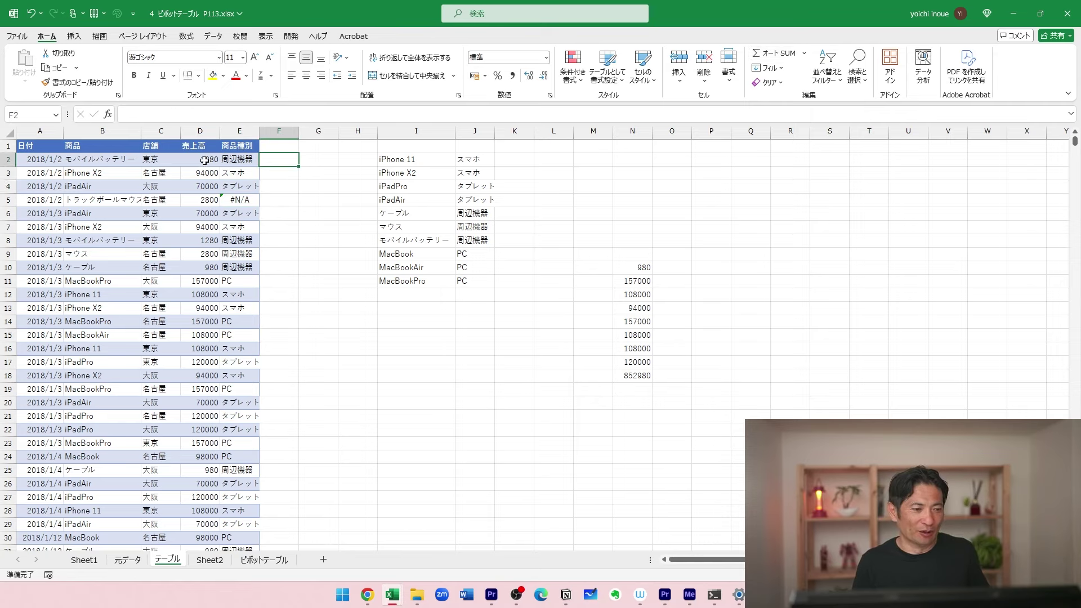
# Look at the function insertion dialog and the function library without inserting a function, and return to the home commands.
pyautogui.click(108, 115)
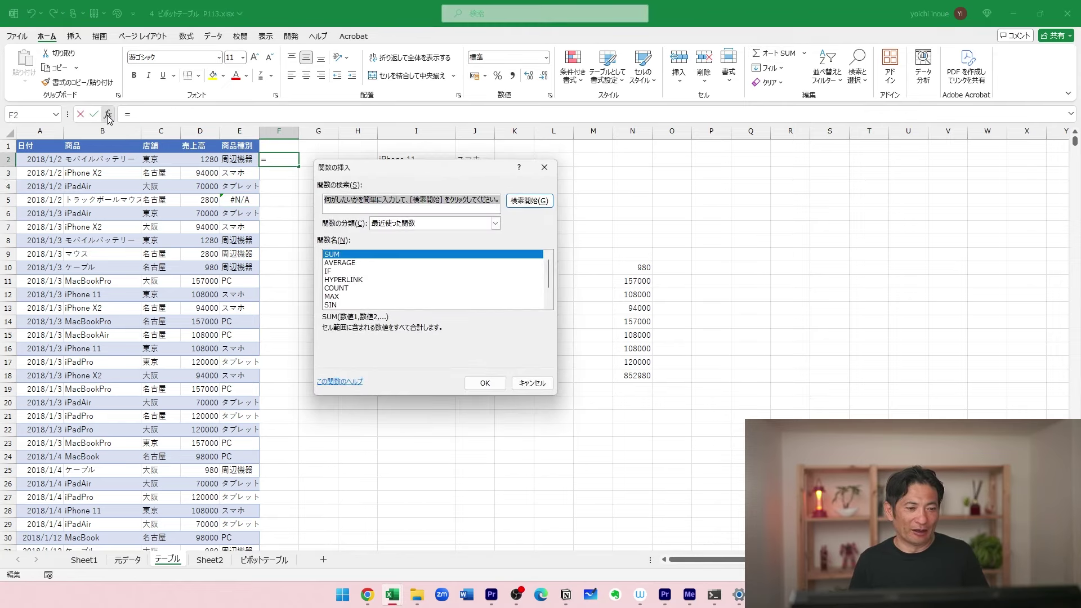
pyautogui.press('Escape')
pyautogui.click(186, 36)
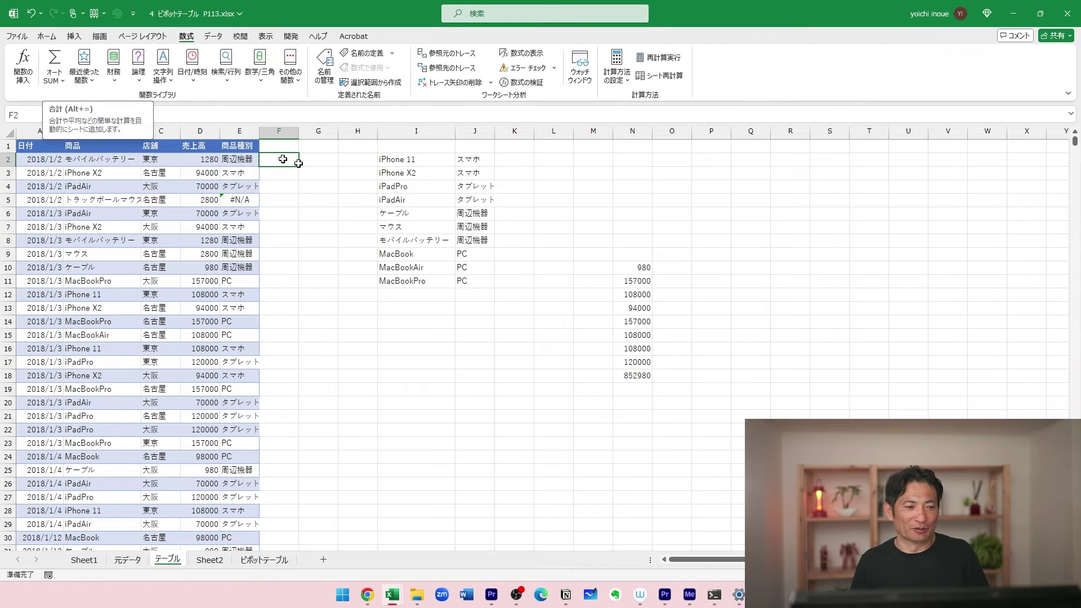
pyautogui.click(45, 39)
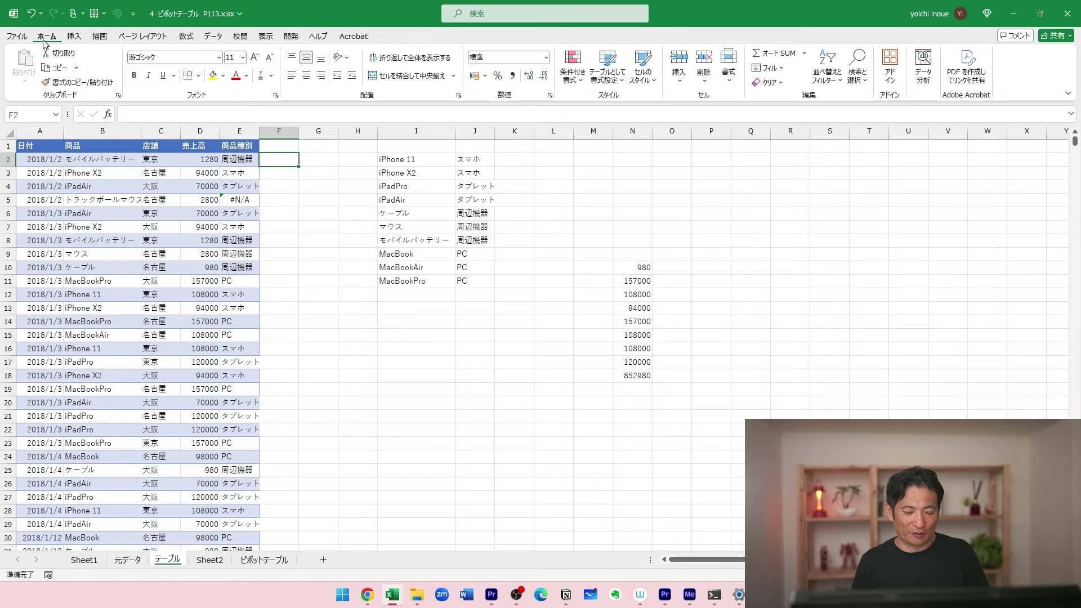
pyautogui.write('=')
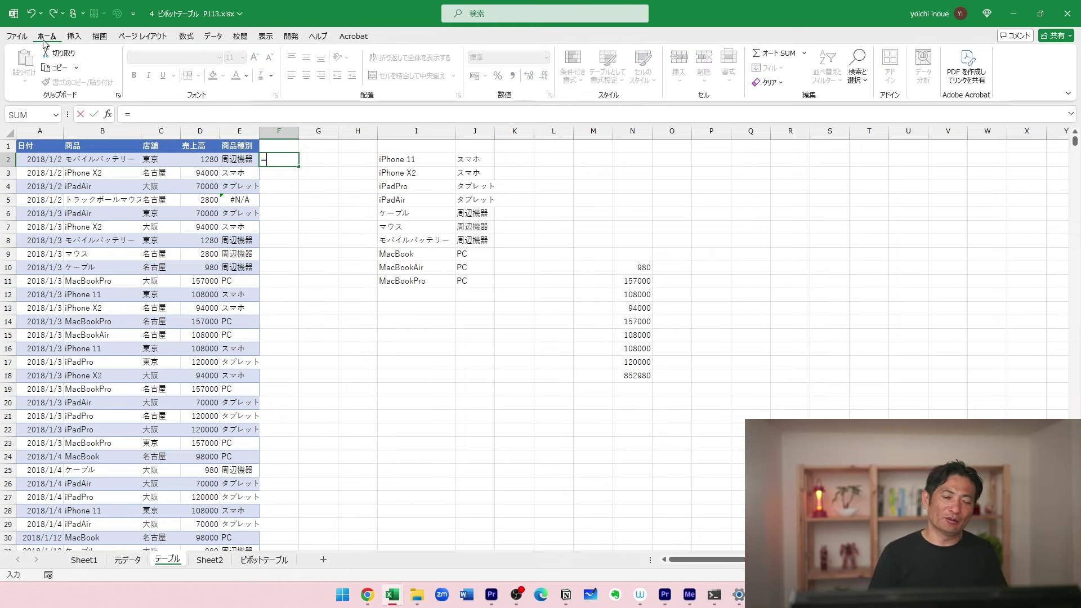
pyautogui.write('xl')
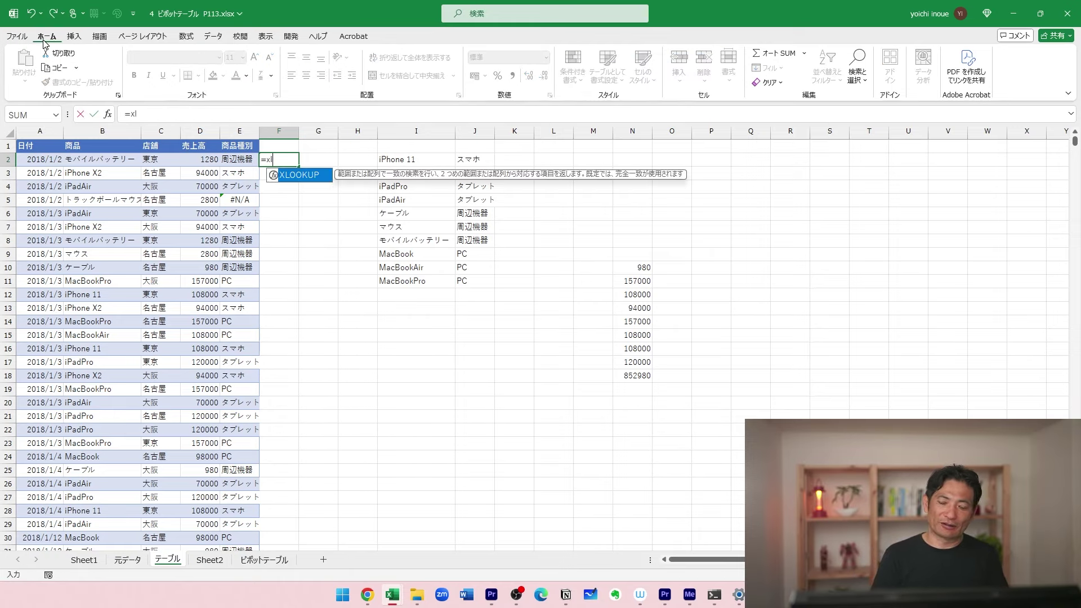
pyautogui.press('Tab')
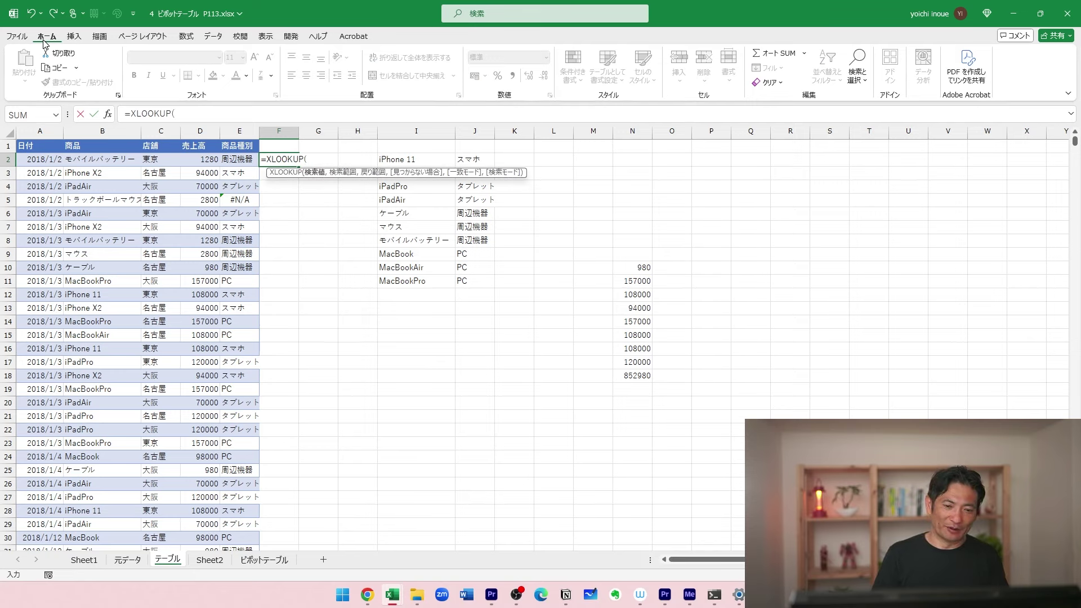
pyautogui.press('Left')
pyautogui.press('Left')
pyautogui.press('Left')
pyautogui.press('Left')
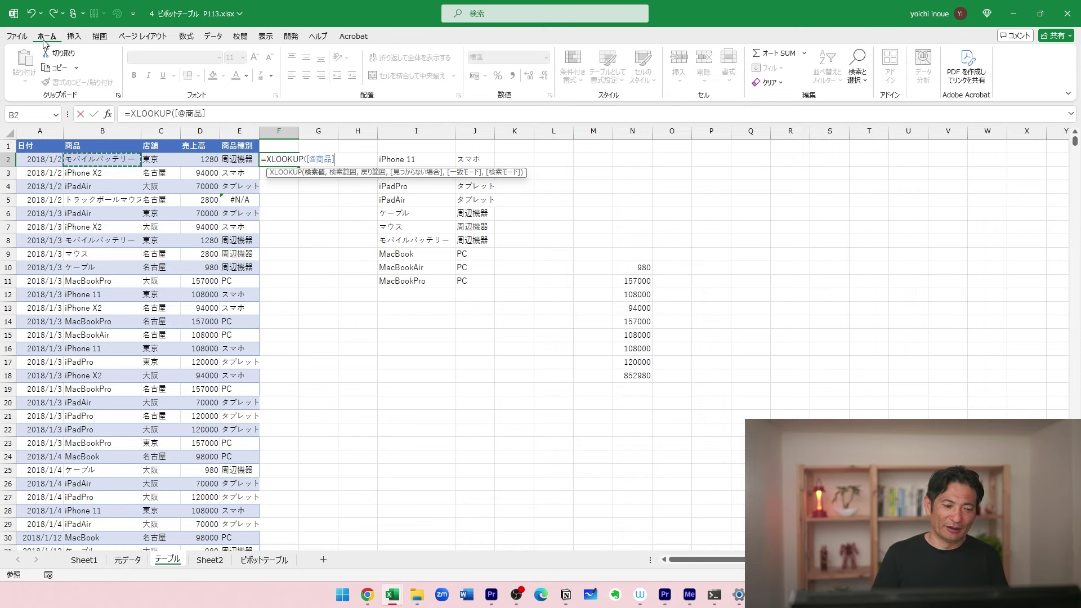
pyautogui.write(',')
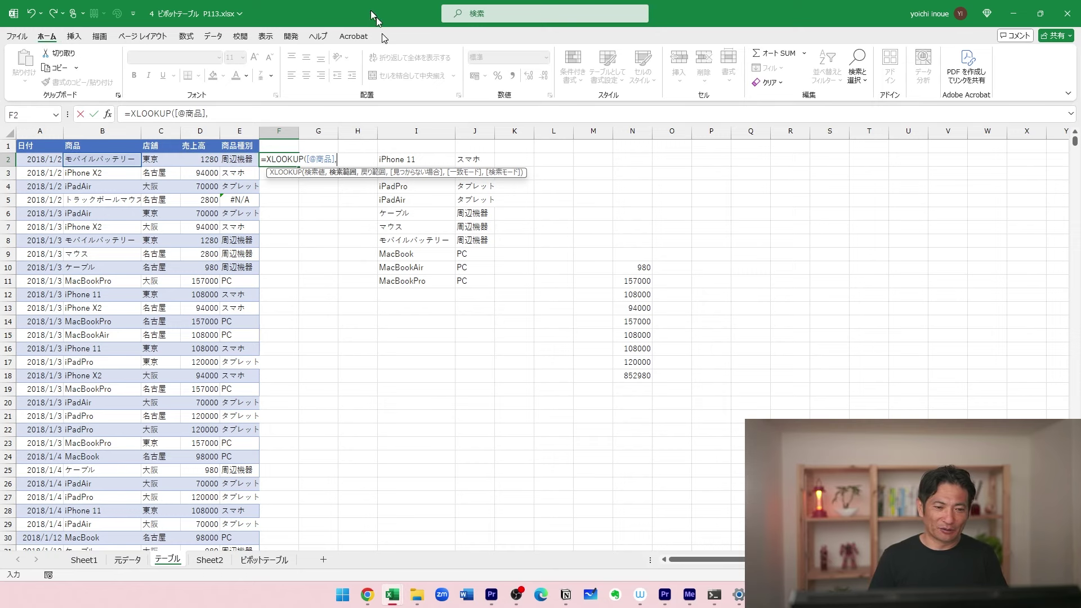
pyautogui.click(410, 130)
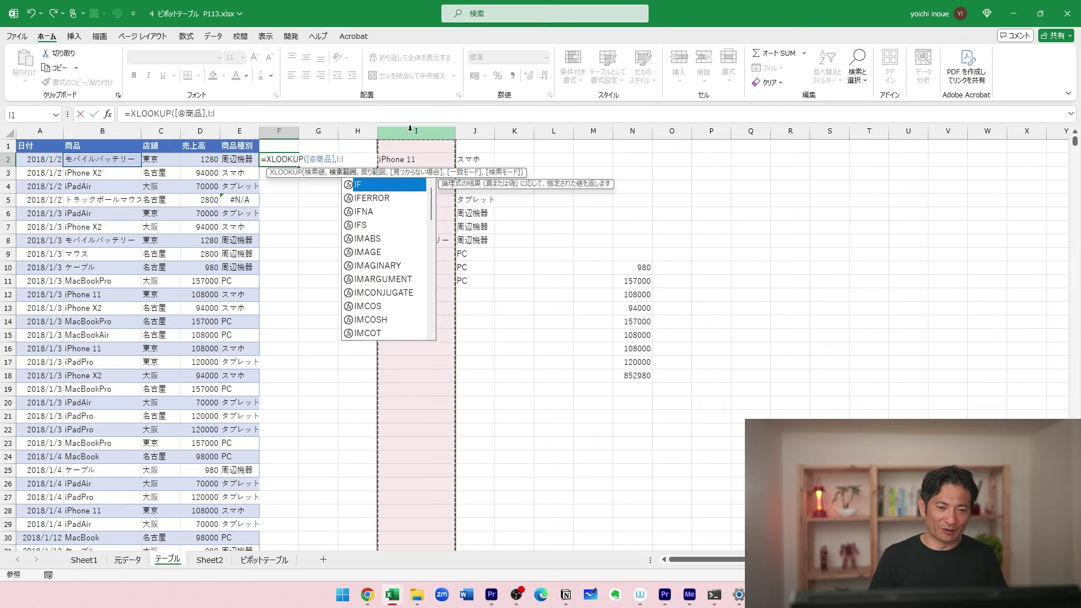
pyautogui.write(',')
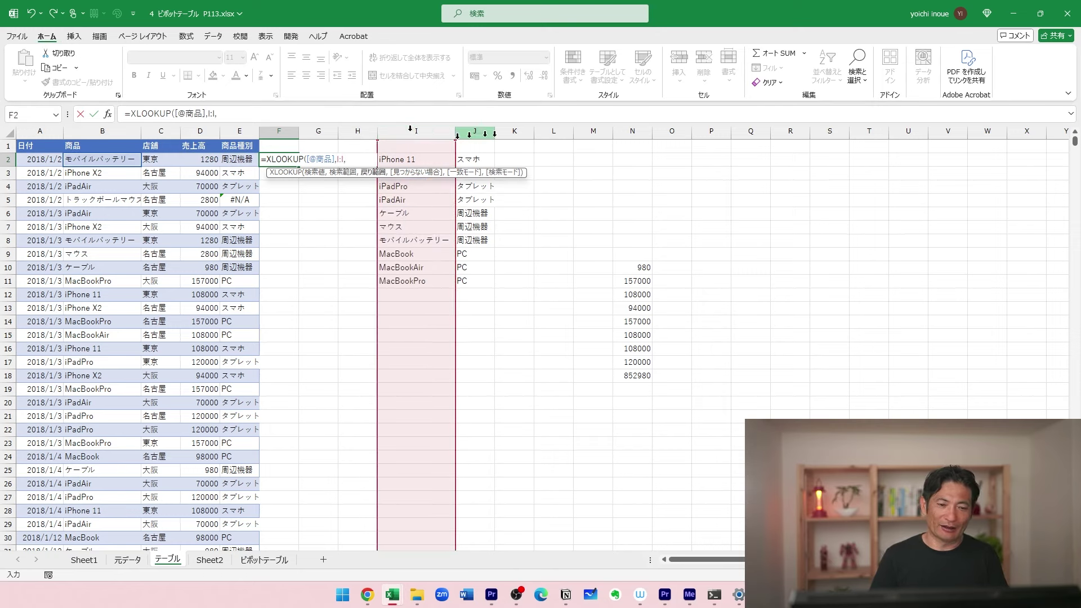
pyautogui.click(476, 131)
pyautogui.press('Return')
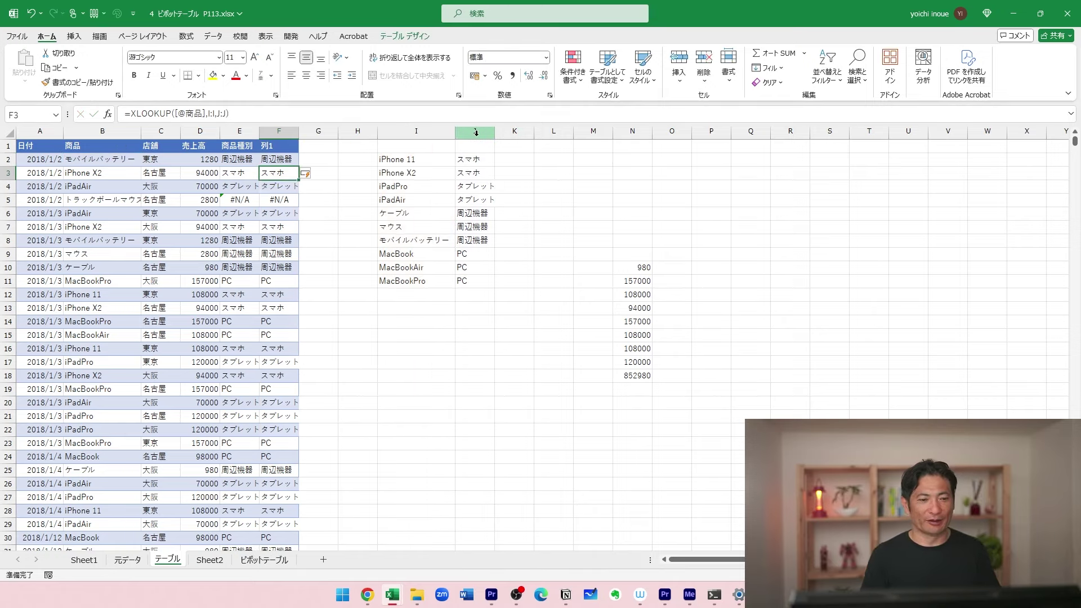
# Examine the XLOOKUP results in column F beside the 商品種別 column.
pyautogui.moveTo(272, 159); pyautogui.dragTo(268, 214)
pyautogui.moveTo(266, 267); pyautogui.dragTo(269, 298)
pyautogui.scroll(2, 269, 298)
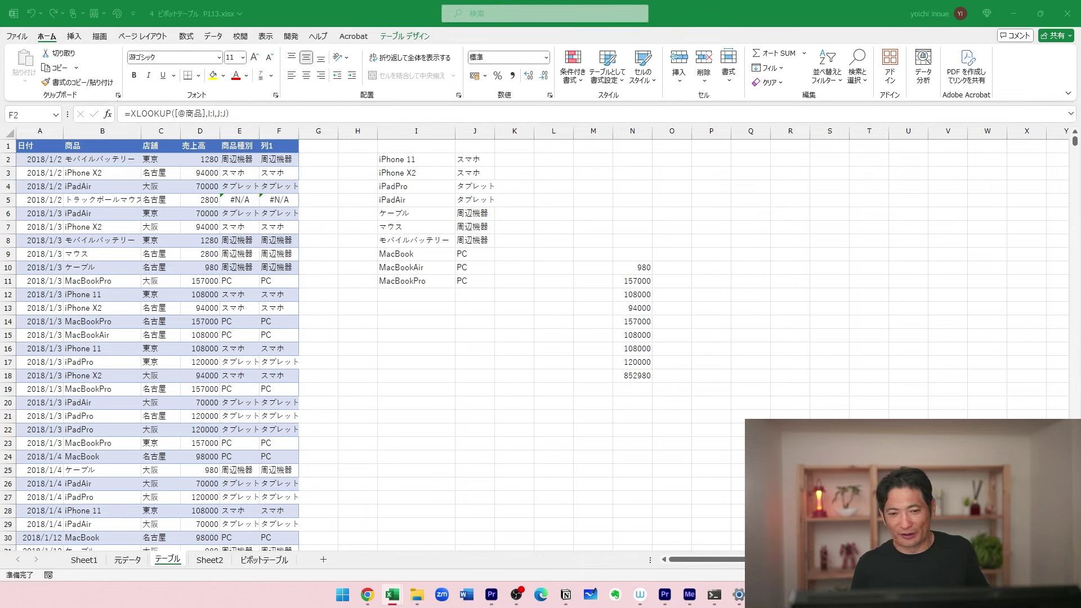
# Copy MacBookPro from I11 into the empty cell I12 below it, and undo the paste.
pyautogui.click(431, 290)
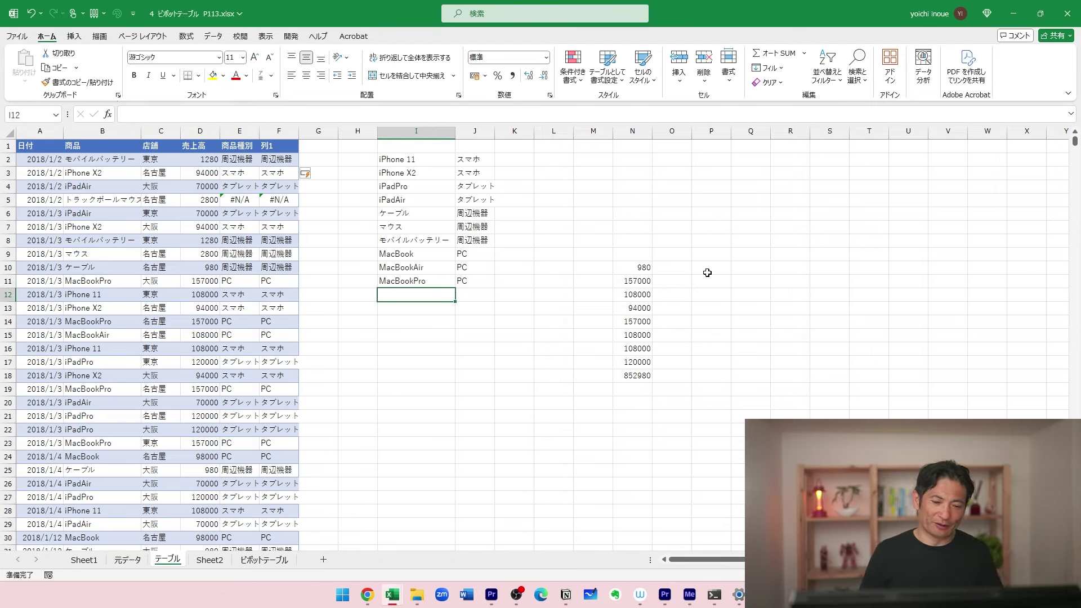
pyautogui.hotkey('ctrl', 'd')
pyautogui.press('Up')
pyautogui.hotkey('ctrl', 'c')
pyautogui.press('Down')
pyautogui.hotkey('ctrl', 'v')
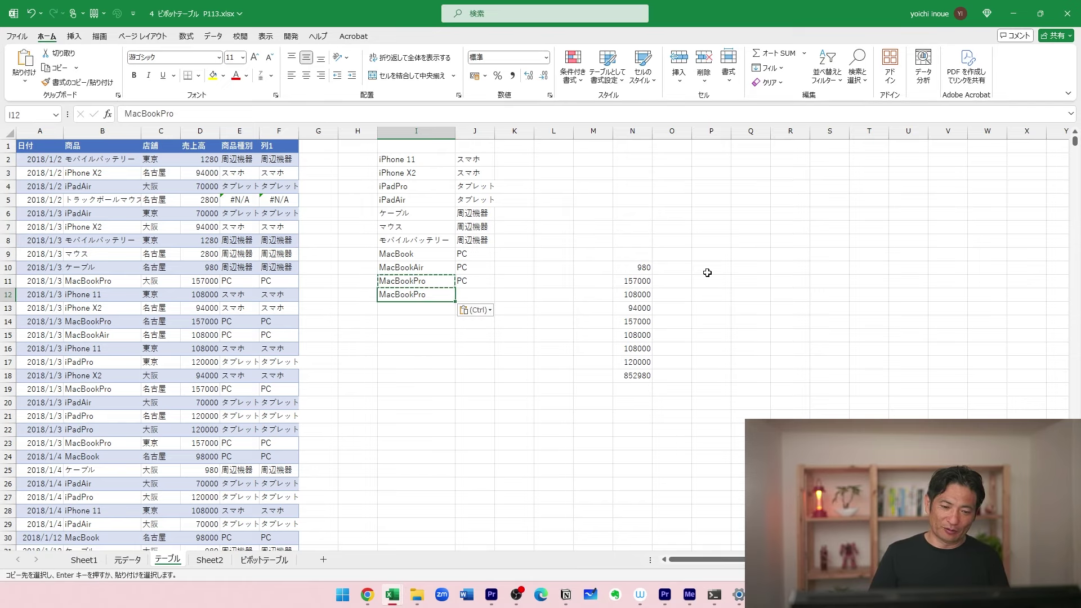
pyautogui.hotkey('ctrl', 'z')
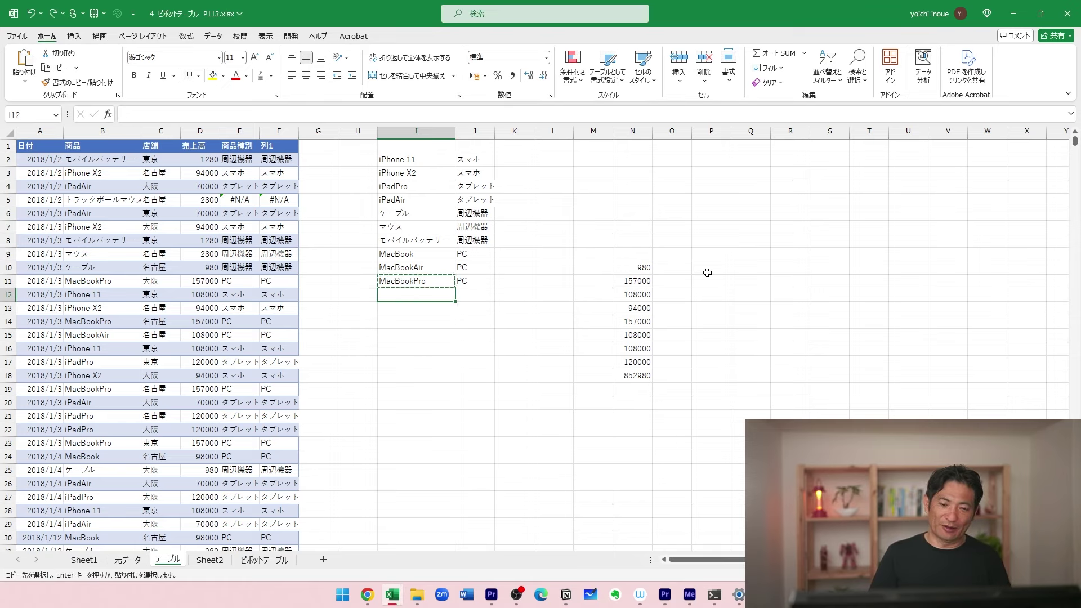
# Fill I12 with the value from the cell above and K11 with the value from the cell to its left.
pyautogui.press('Escape')
pyautogui.hotkey('ctrl', 'd')
pyautogui.press('Up')
pyautogui.press('Right')
pyautogui.press('Right')
pyautogui.hotkey('ctrl', 'r')
# Clear the filled contents of K11 and I12.
pyautogui.press('Delete')
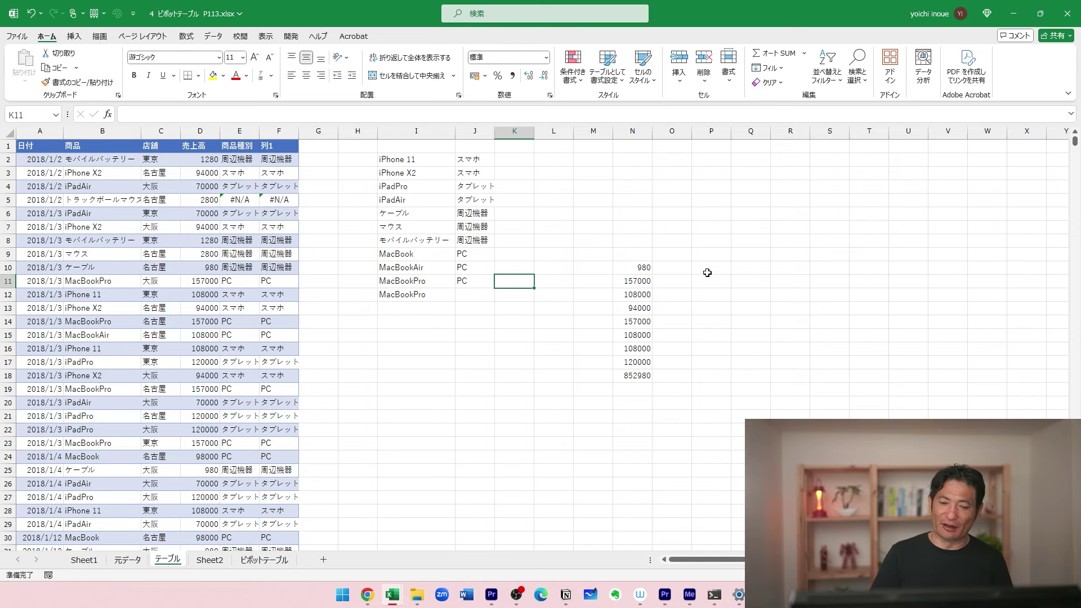
pyautogui.press('Left')
pyautogui.press('Left')
pyautogui.press('Down')
pyautogui.press('Delete')
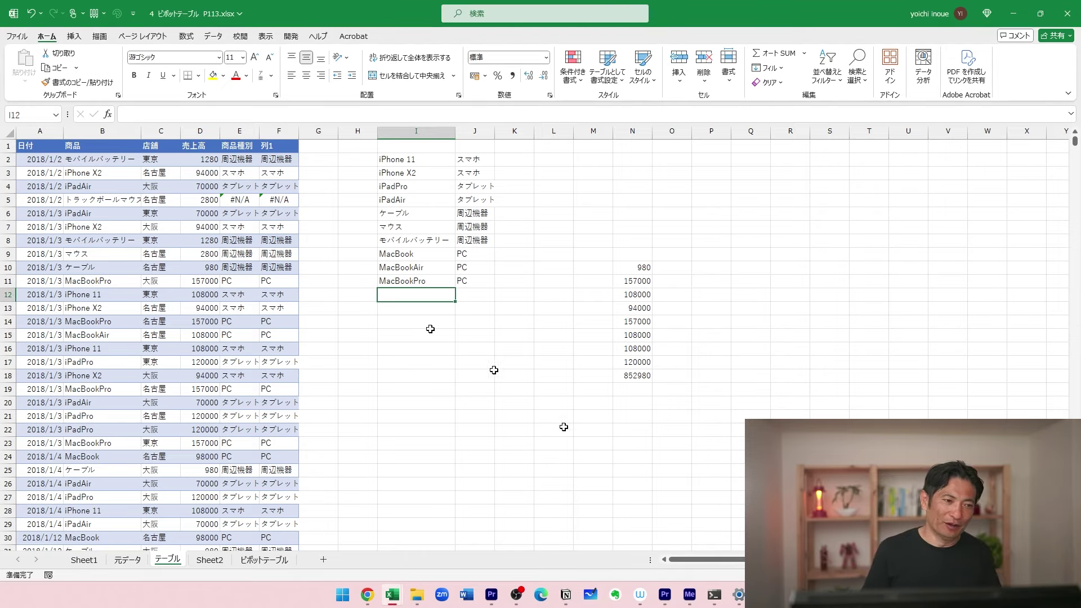
# Look at the file start page, return to cell O15 in the sheet, and view the ribbon's access-key hints.
pyautogui.click(16, 36)
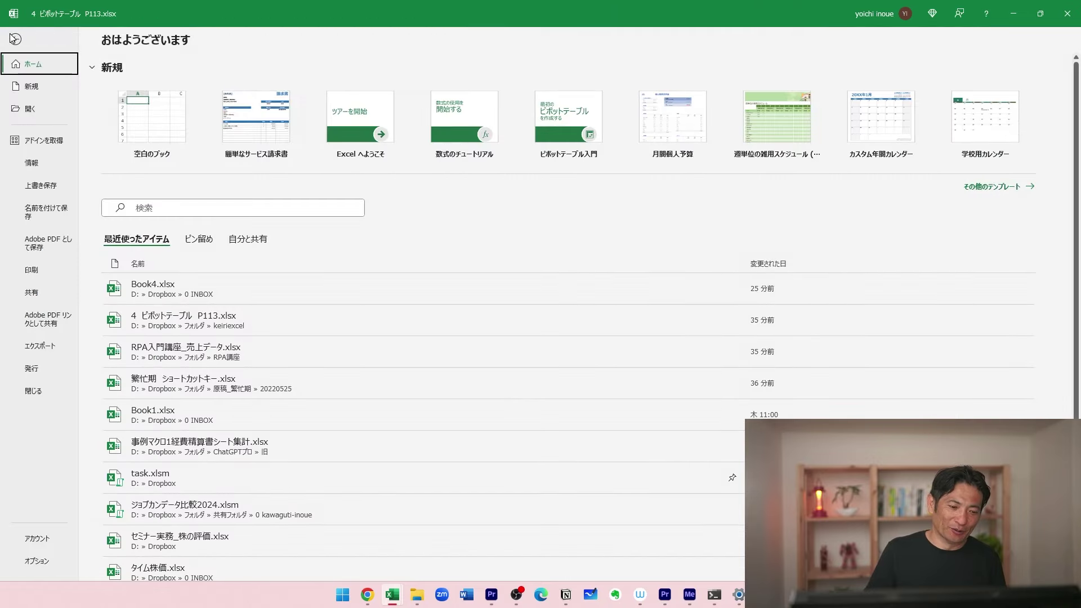
pyautogui.click(15, 39)
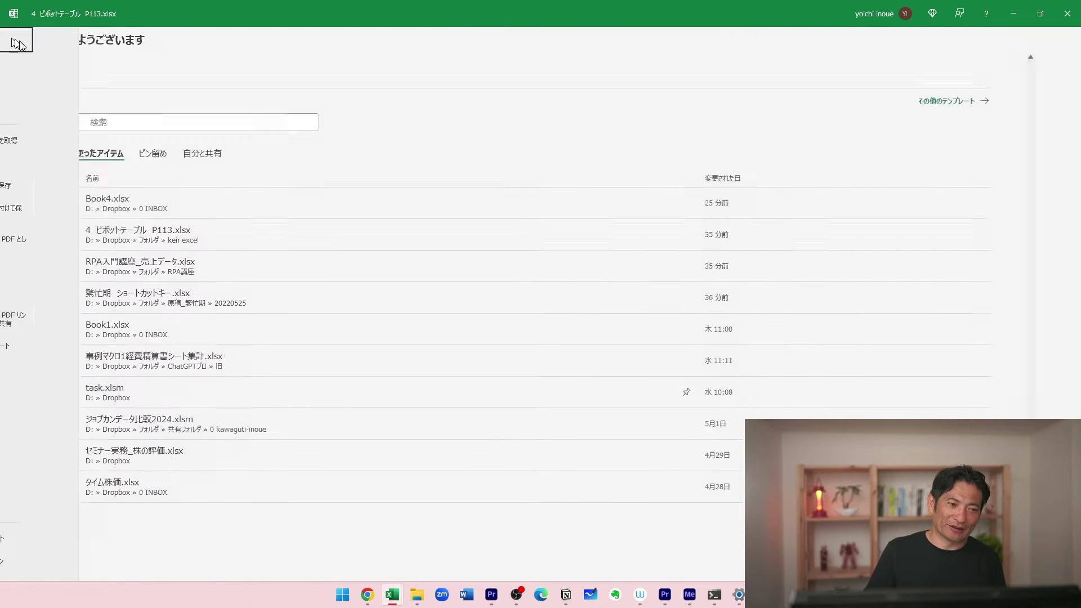
pyautogui.click(665, 336)
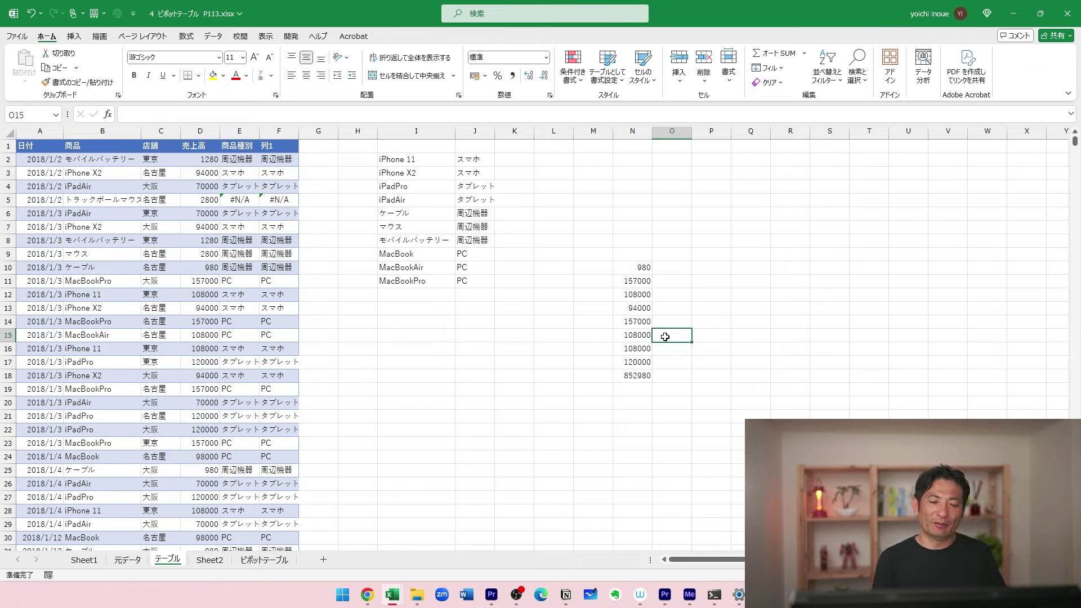
pyautogui.press('alt')
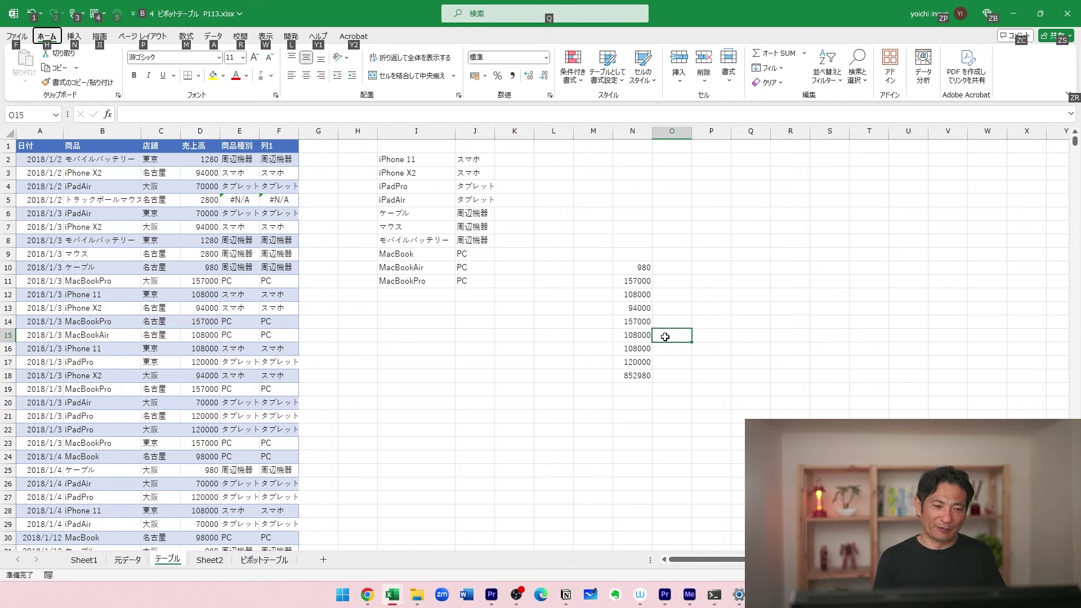
pyautogui.press('Escape')
# Search Windows for ピボット and open the workbook ピボットテーブル.xlsx.
pyautogui.press('super')
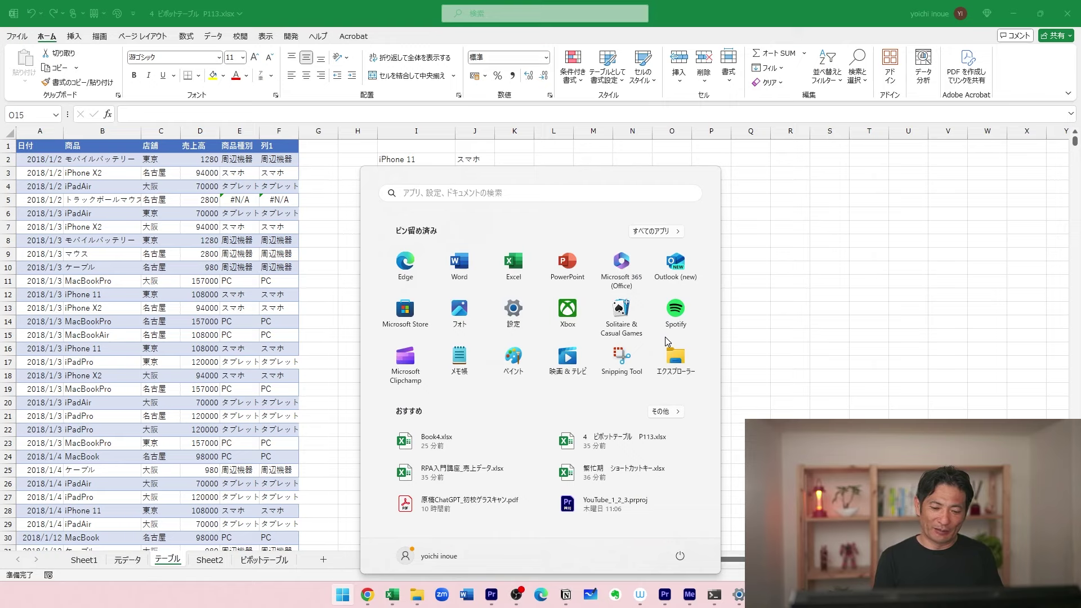
pyautogui.write('ピボット')
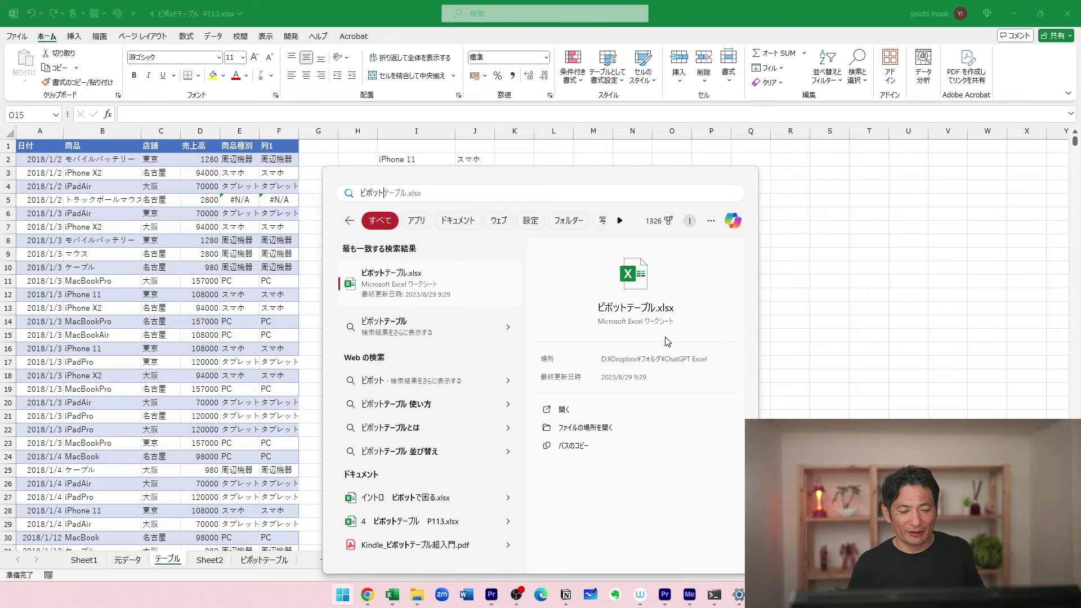
pyautogui.press('Escape')
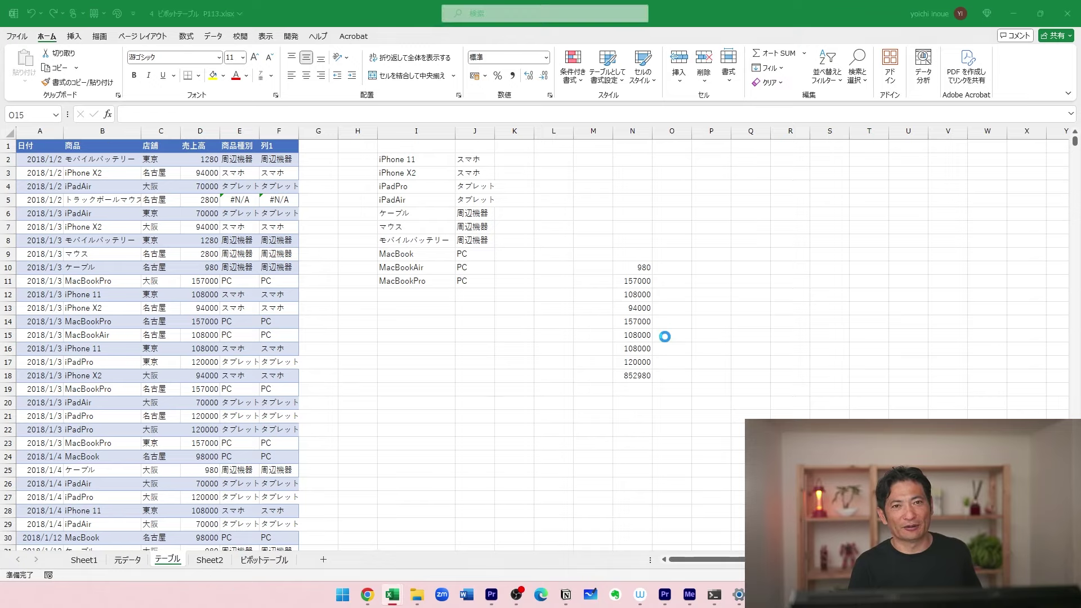
pyautogui.hotkey('alt', 'Tab')
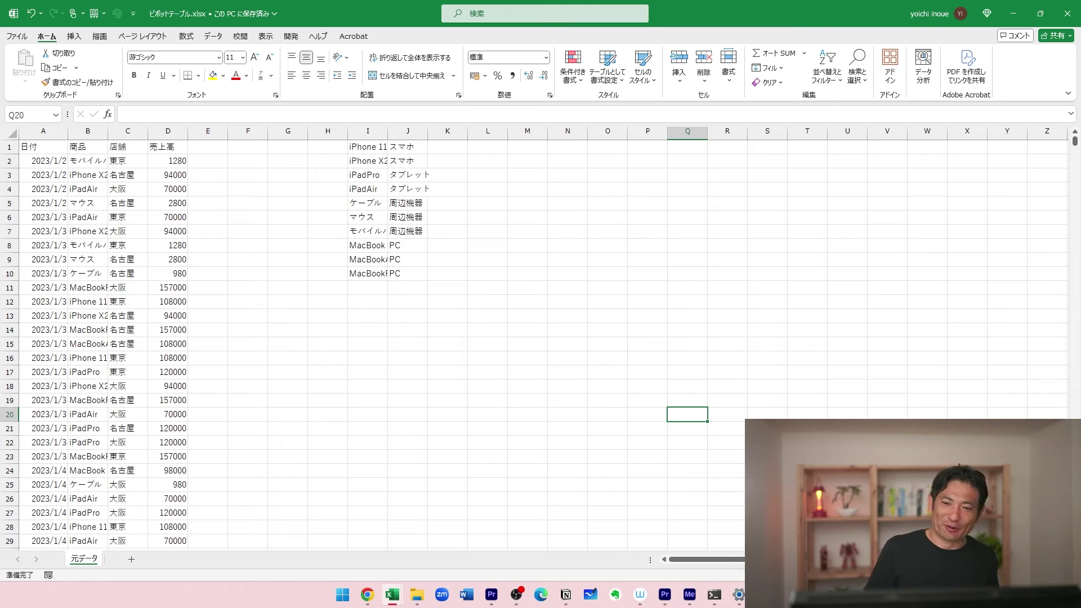
# Restore the ピボットテーブル.xlsx window to a smaller size and minimize the open Excel windows to reach the desktop.
pyautogui.moveTo(721, 19); pyautogui.dragTo(741, 168)
pyautogui.click(1011, 16)
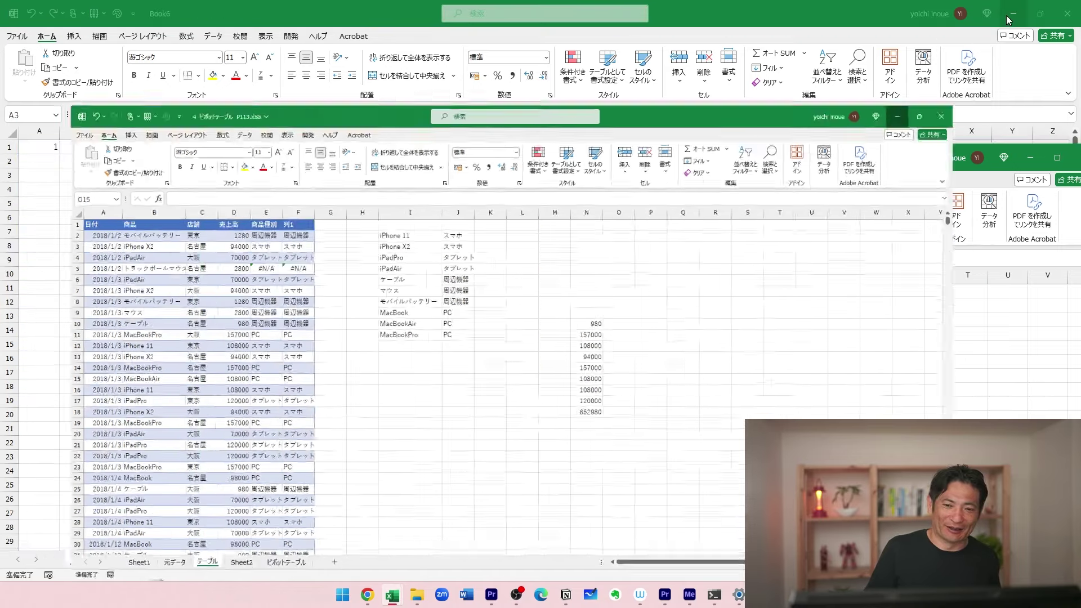
pyautogui.click(1007, 17)
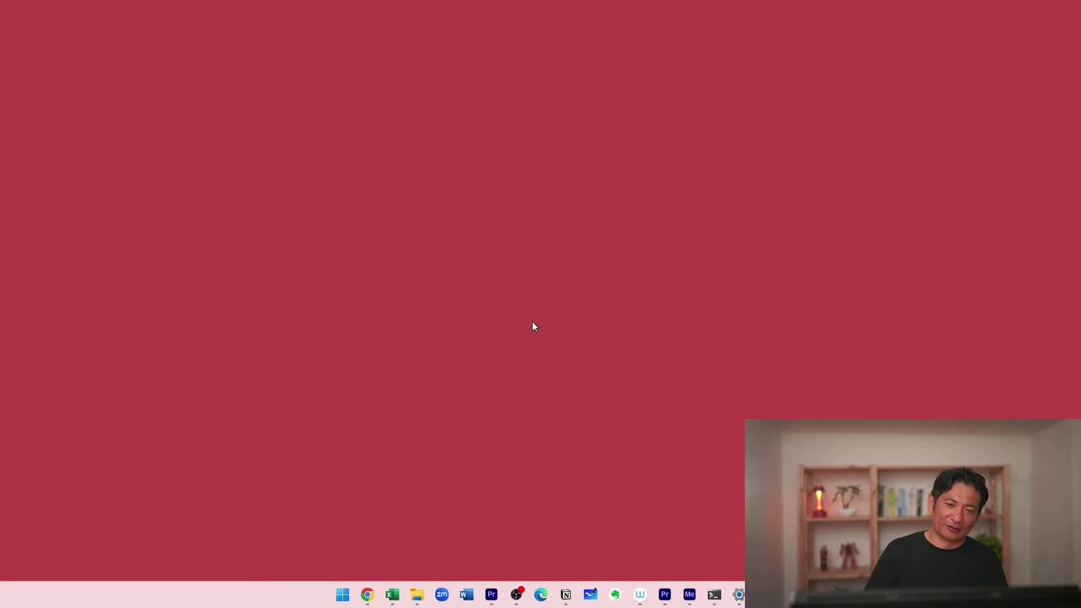
pyautogui.press('super')
pyautogui.write('x')
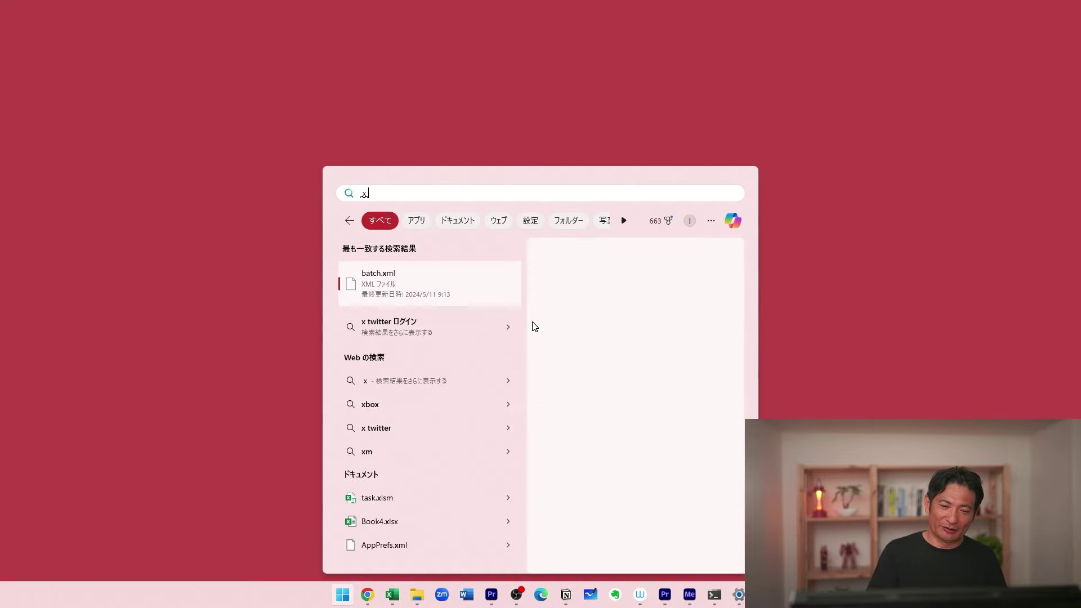
pyautogui.press('BackSpace')
pyautogui.press('Escape')
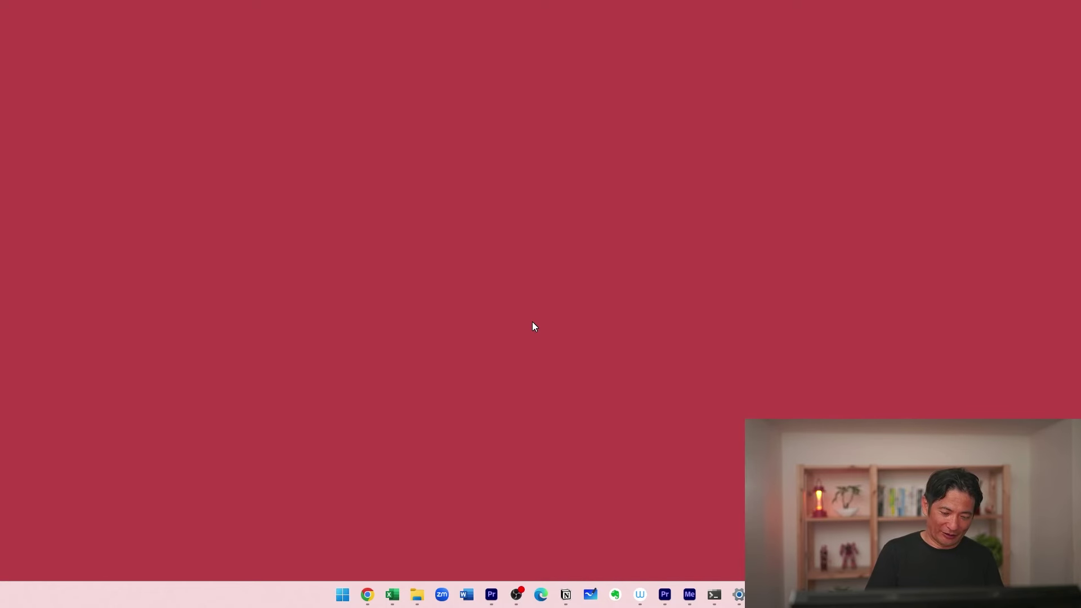
# Look at the shutdown and sign-out options in the Windows system menu and the Windows shutdown dialog, without shutting down.
pyautogui.press('super+x')
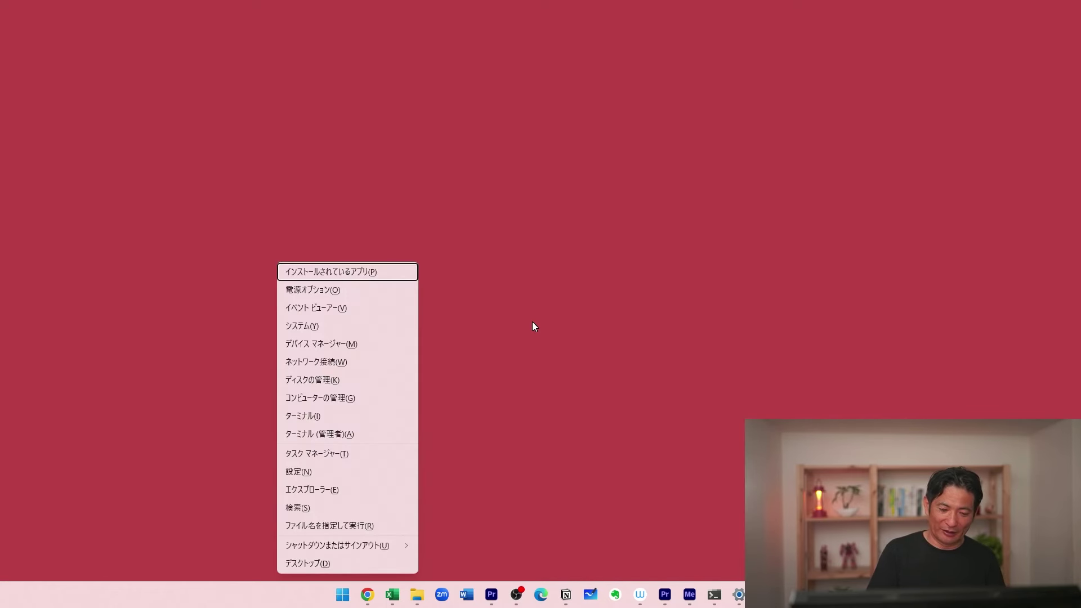
pyautogui.press('u')
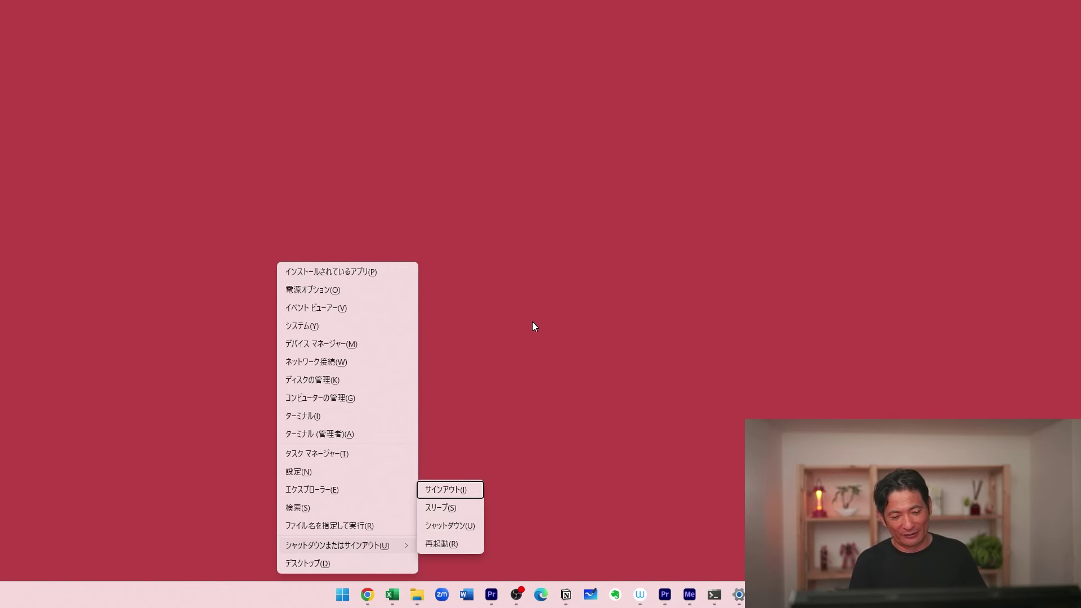
pyautogui.press('Escape')
pyautogui.press('Escape')
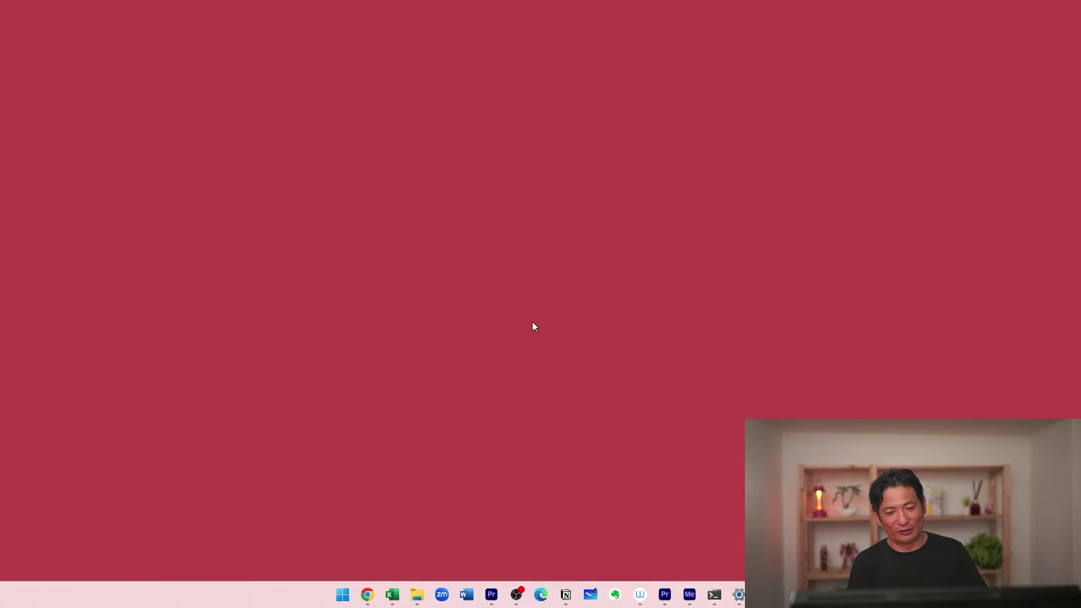
pyautogui.hotkey('alt', 'F4')
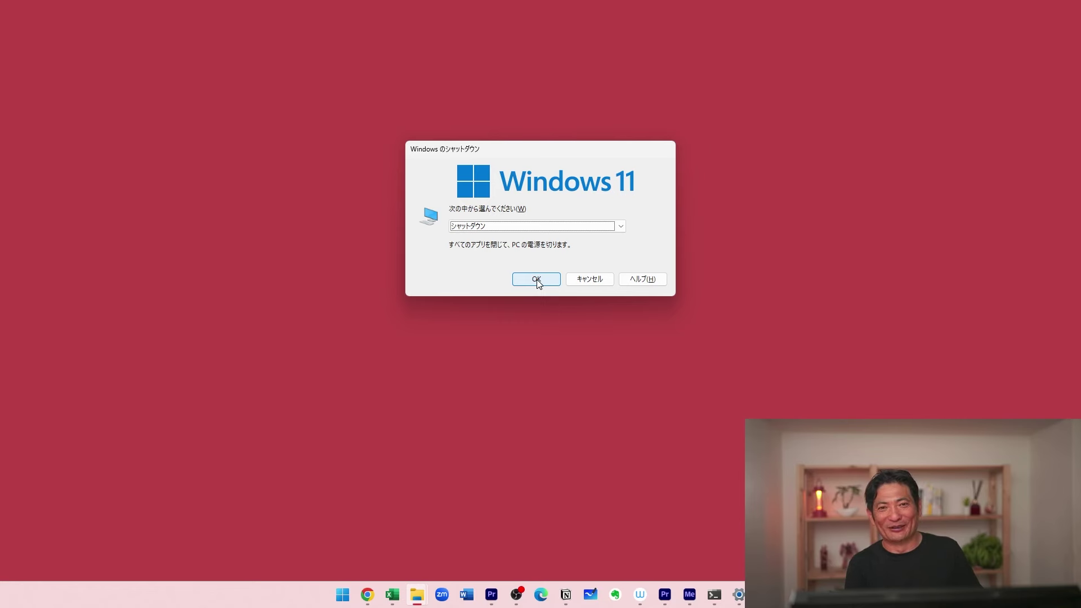
pyautogui.click(537, 280)
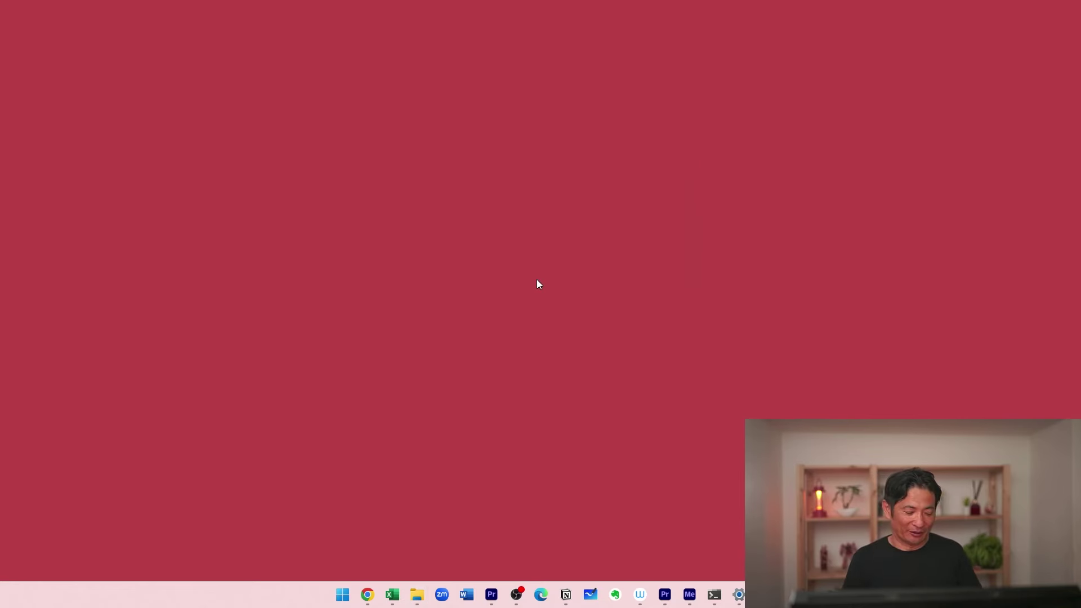
# Bring the ピボットテーブル.xlsx workbook back to the front and maximize its window.
pyautogui.hotkey('alt', 'Tab')
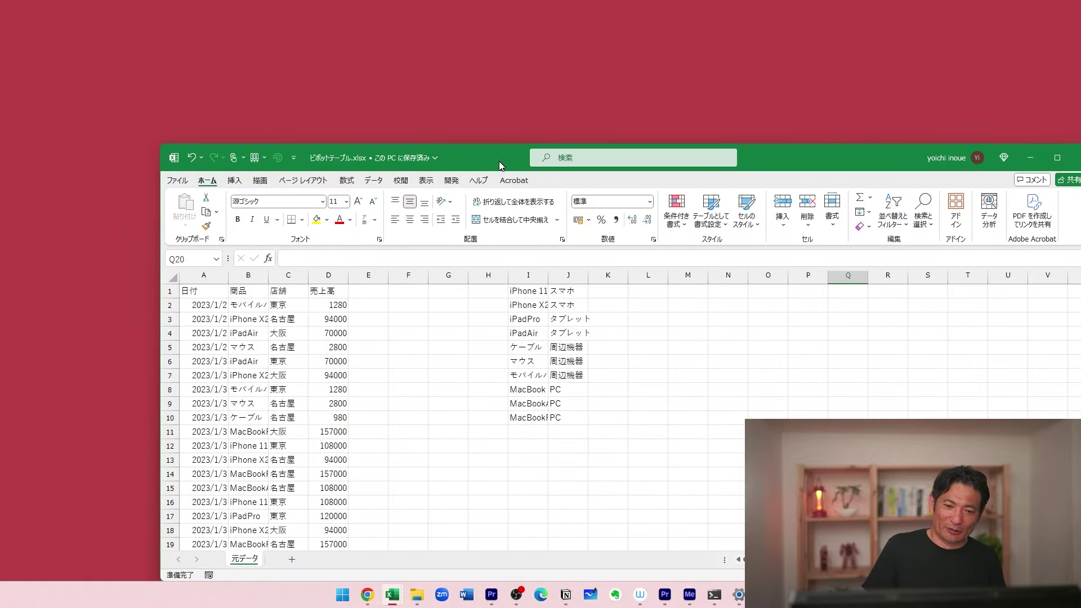
pyautogui.doubleClick(501, 165)
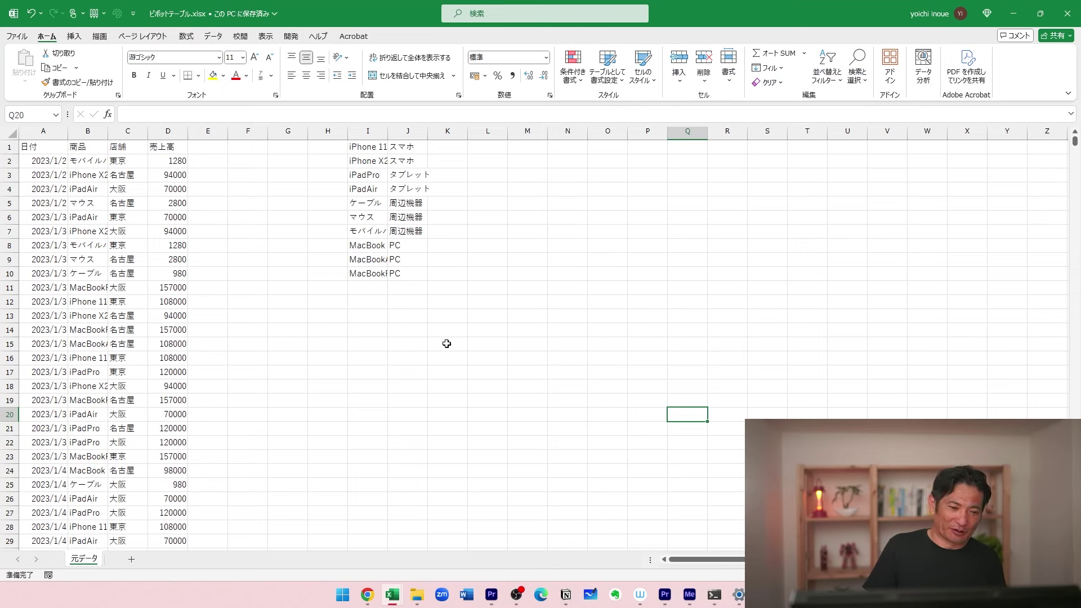